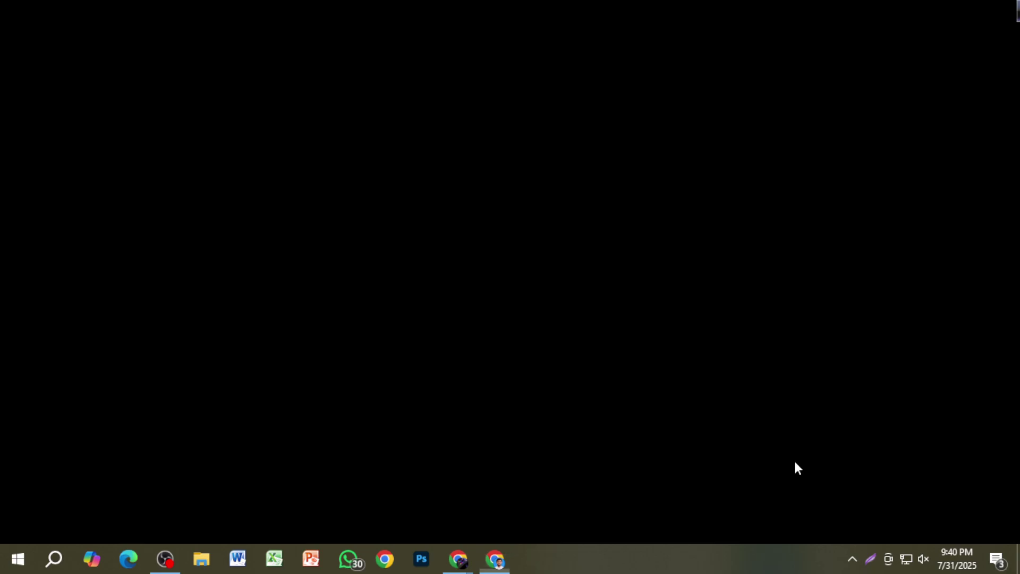
# Step: Launch Facebook from Chrome and open the freelancer business page from the left sidebar
pyautogui.click(399, 366)
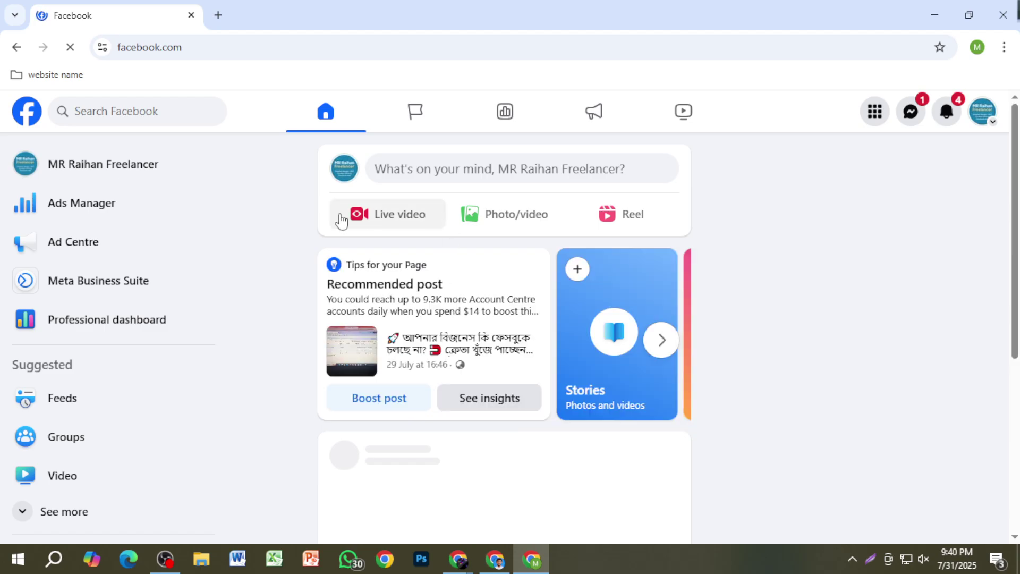
pyautogui.click(169, 174)
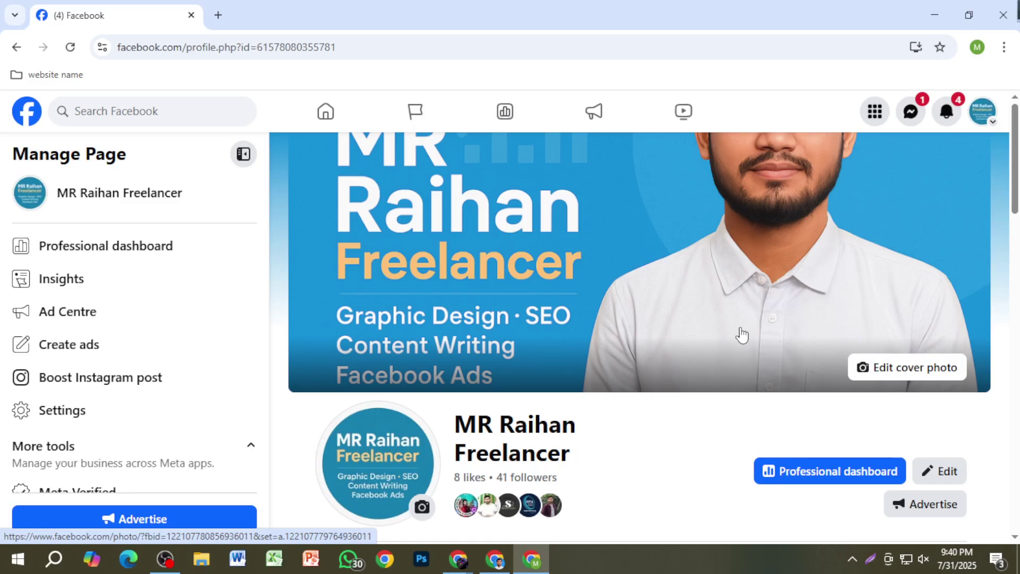
pyautogui.scroll(-3, 579, 435)
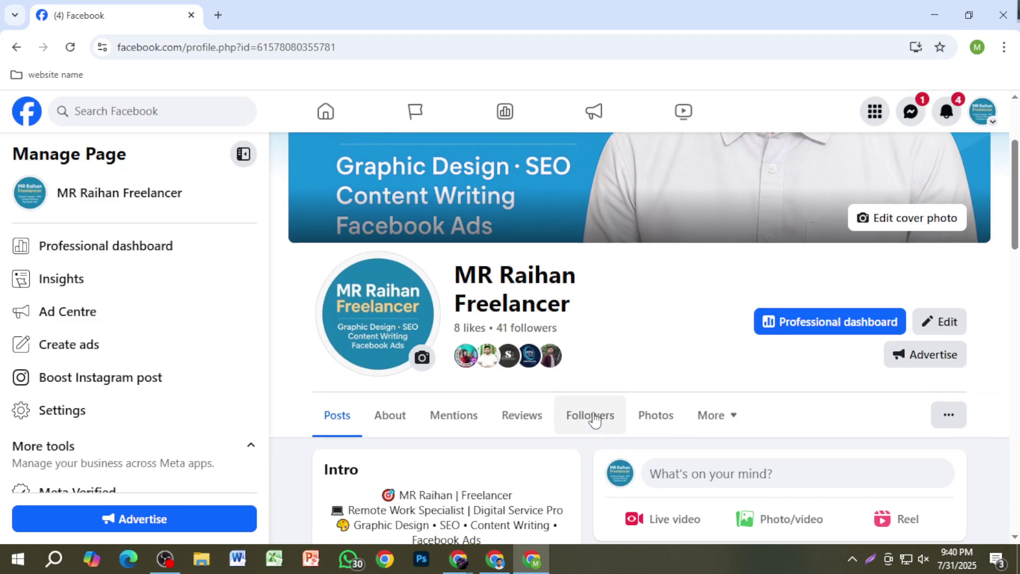
pyautogui.scroll(2, 604, 358)
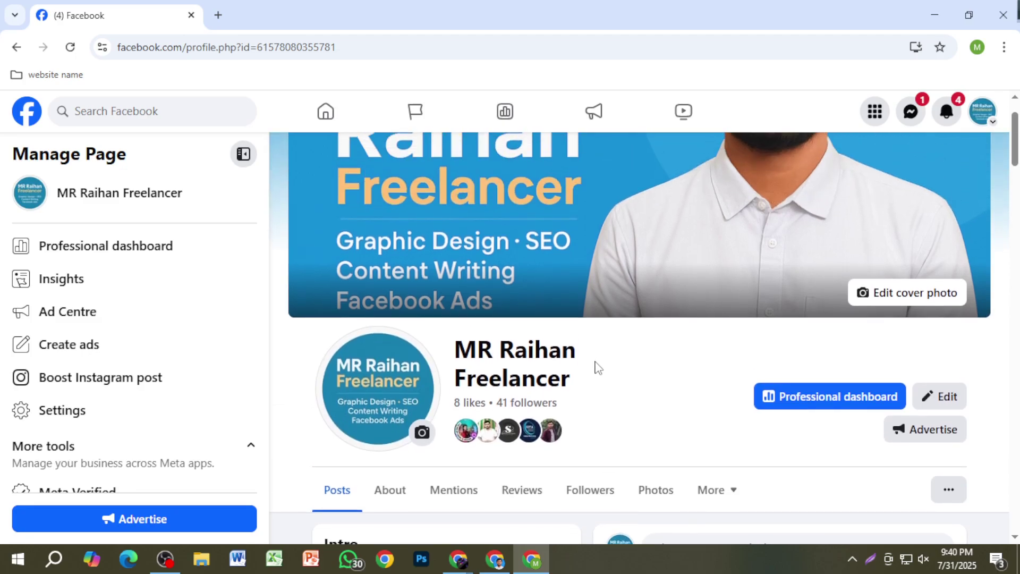
pyautogui.scroll(1, 611, 393)
pyautogui.scroll(-3, 658, 392)
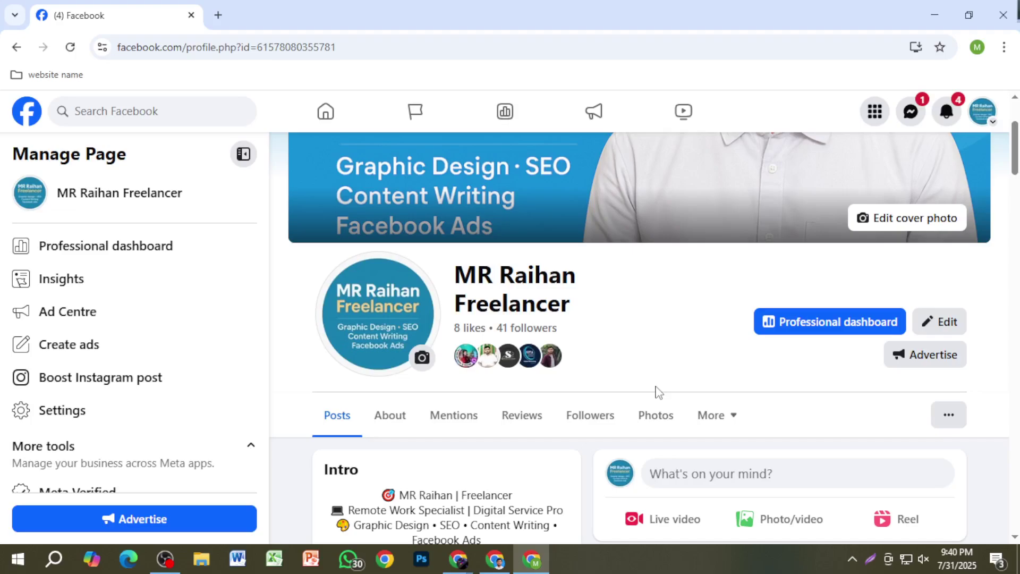
pyautogui.scroll(3, 664, 403)
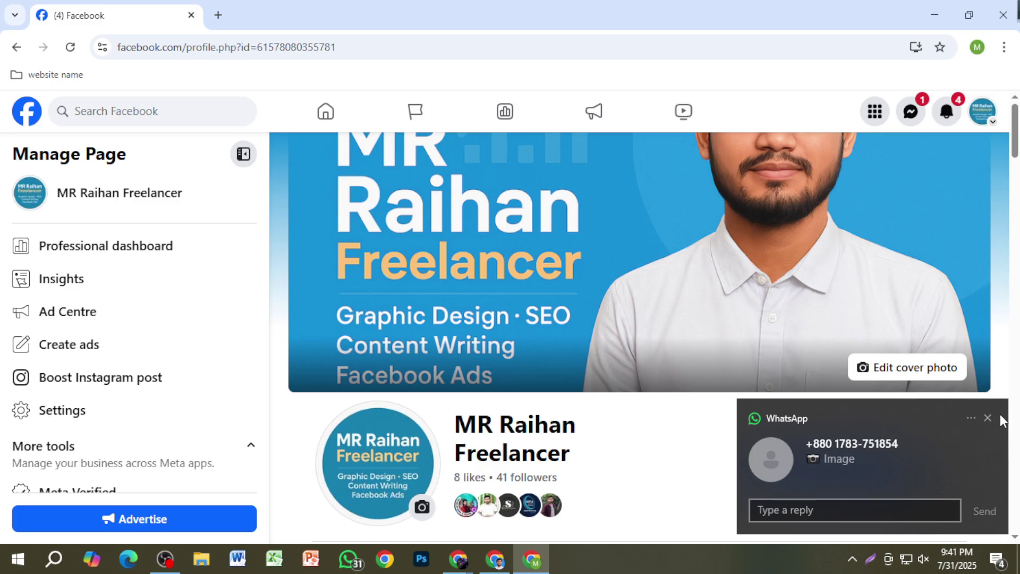
# Step: Dismiss the WhatsApp message toast, then scroll through the freelancer page and back to the top
pyautogui.click(988, 417)
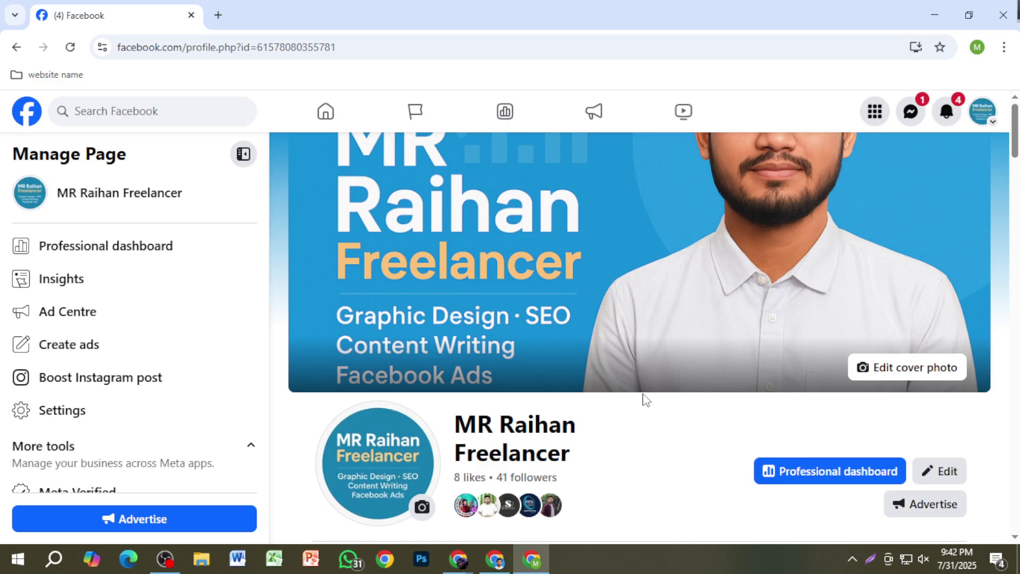
pyautogui.scroll(-15, 646, 399)
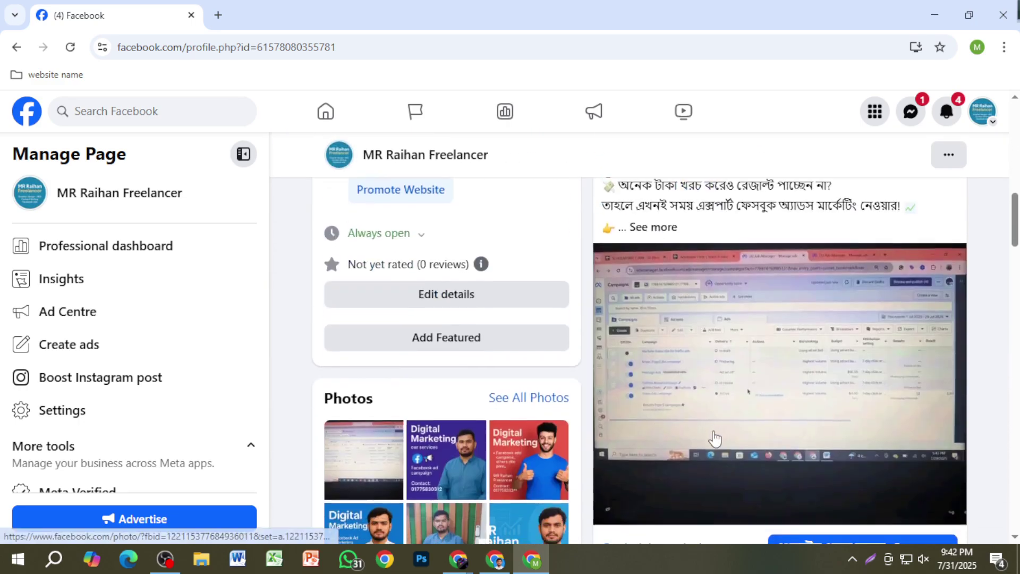
pyautogui.scroll(-3, 715, 438)
pyautogui.scroll(10, 714, 438)
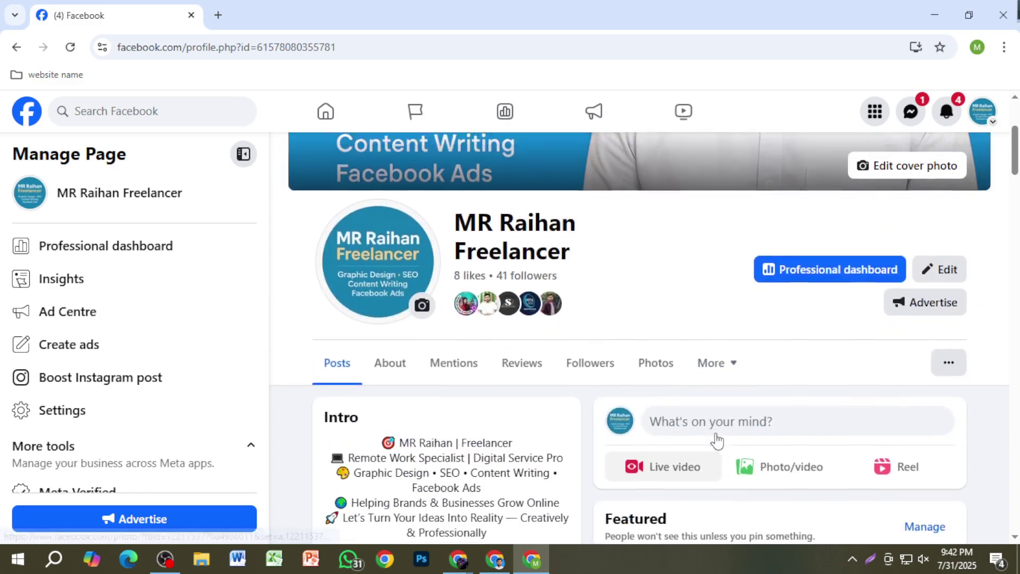
pyautogui.scroll(4, 707, 425)
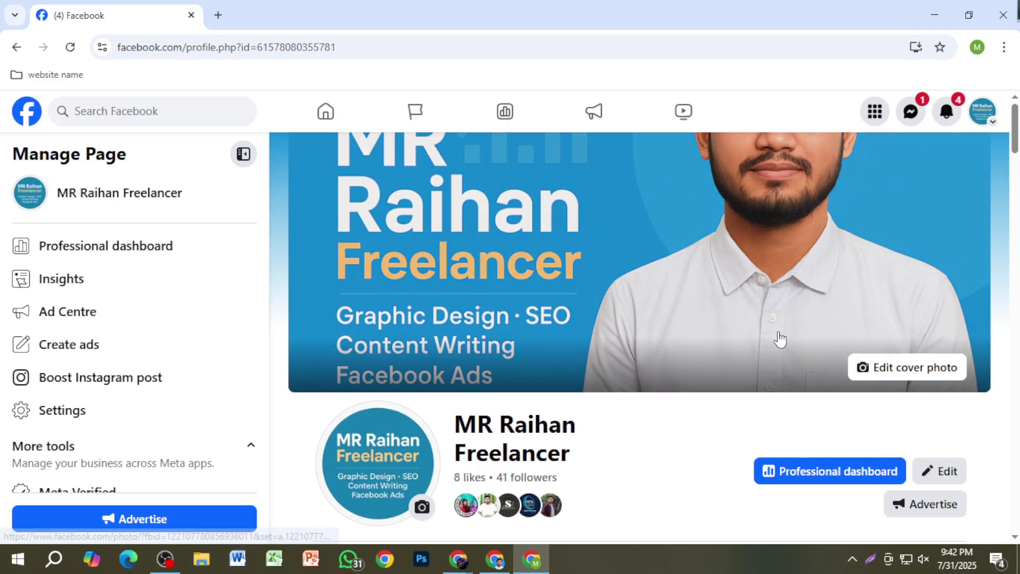
pyautogui.scroll(-15, 774, 387)
pyautogui.scroll(15, 768, 394)
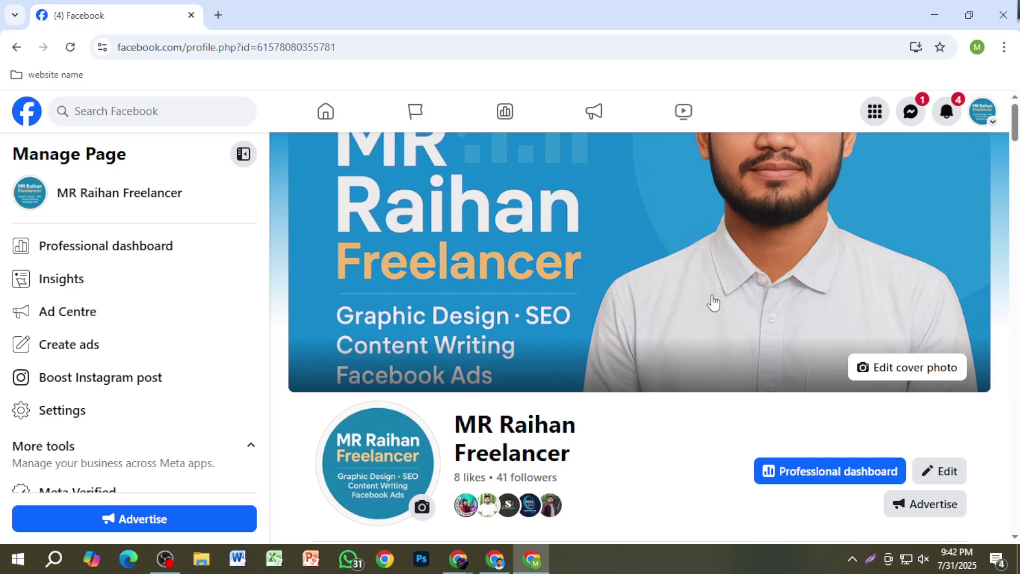
pyautogui.press('Print')
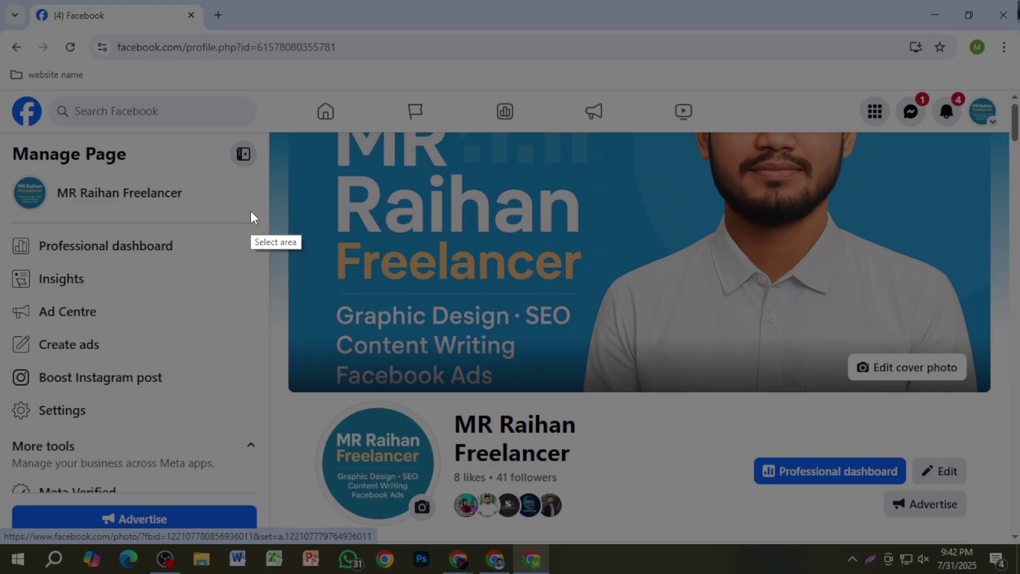
pyautogui.moveTo(205, 204); pyautogui.dragTo(959, 326)
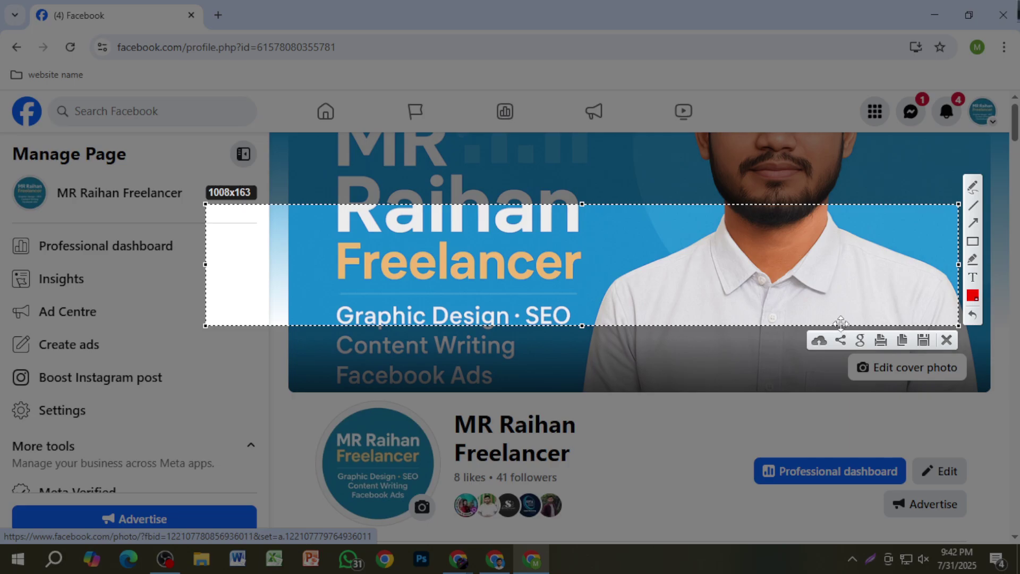
pyautogui.moveTo(796, 301); pyautogui.dragTo(830, 333)
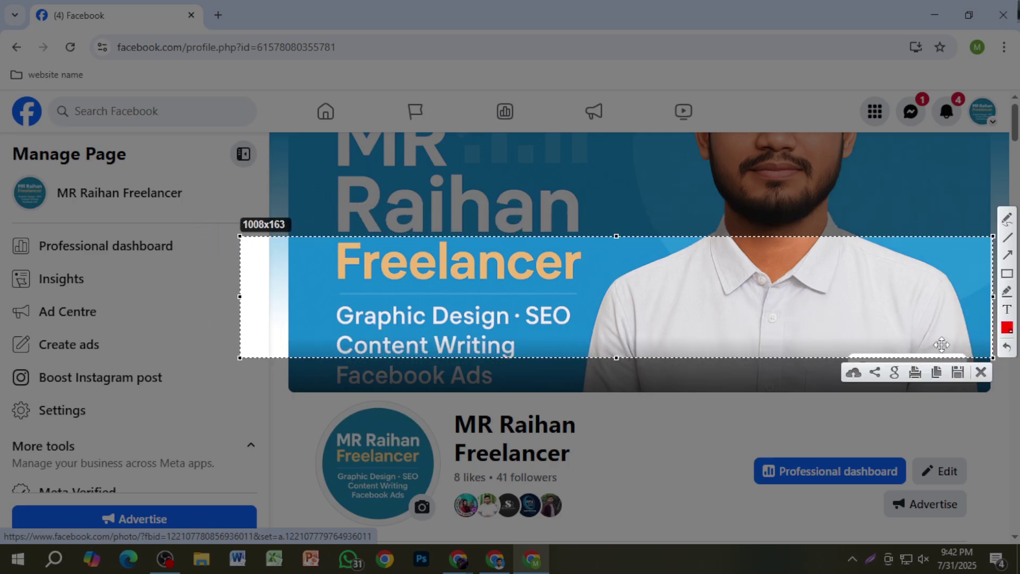
pyautogui.click(1006, 219)
pyautogui.moveTo(647, 320); pyautogui.dragTo(687, 340)
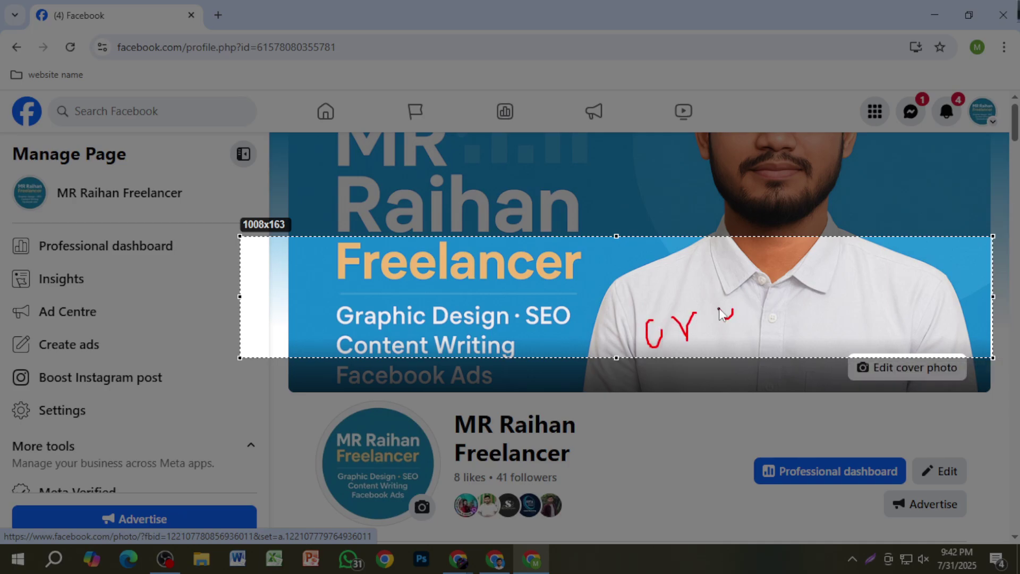
pyautogui.moveTo(724, 294)
pyautogui.mouseDown()
pyautogui.moveTo(794, 299)
pyautogui.moveTo(837, 275)
pyautogui.moveTo(842, 284)
pyautogui.mouseUp()
pyautogui.moveTo(854, 262); pyautogui.dragTo(920, 271)
pyautogui.click(850, 246)
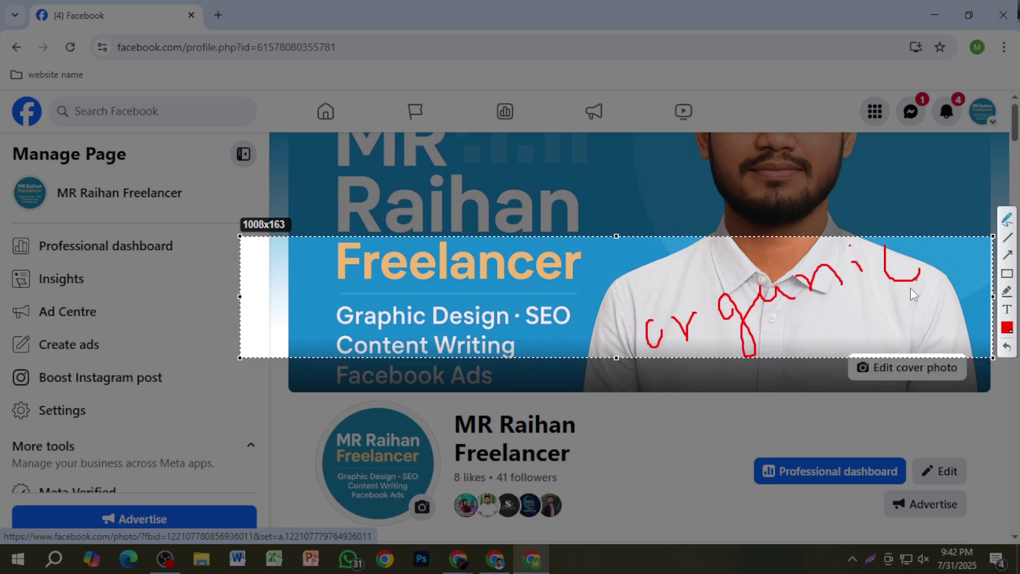
pyautogui.click(798, 342)
pyautogui.moveTo(791, 329)
pyautogui.mouseDown()
pyautogui.moveTo(811, 388)
pyautogui.moveTo(818, 346)
pyautogui.moveTo(840, 326)
pyautogui.moveTo(880, 333)
pyautogui.mouseUp()
pyautogui.click(869, 301)
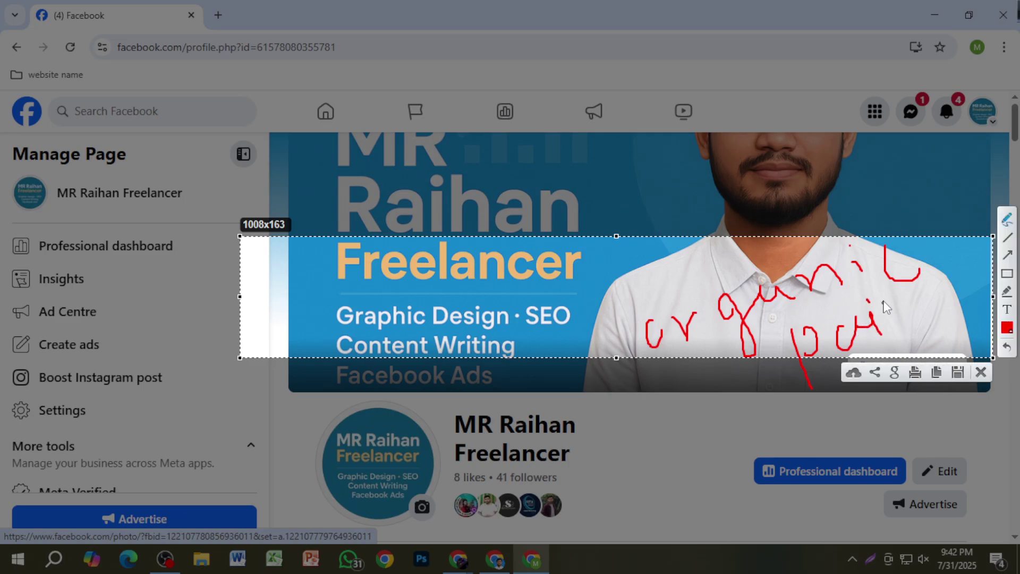
pyautogui.moveTo(885, 287)
pyautogui.mouseDown()
pyautogui.moveTo(904, 327)
pyautogui.moveTo(886, 325)
pyautogui.moveTo(915, 325)
pyautogui.mouseUp()
pyautogui.moveTo(460, 393)
pyautogui.mouseDown()
pyautogui.moveTo(615, 344)
pyautogui.moveTo(620, 352)
pyautogui.moveTo(611, 342)
pyautogui.mouseUp()
pyautogui.moveTo(563, 430); pyautogui.dragTo(794, 367)
pyautogui.moveTo(771, 366); pyautogui.dragTo(779, 373)
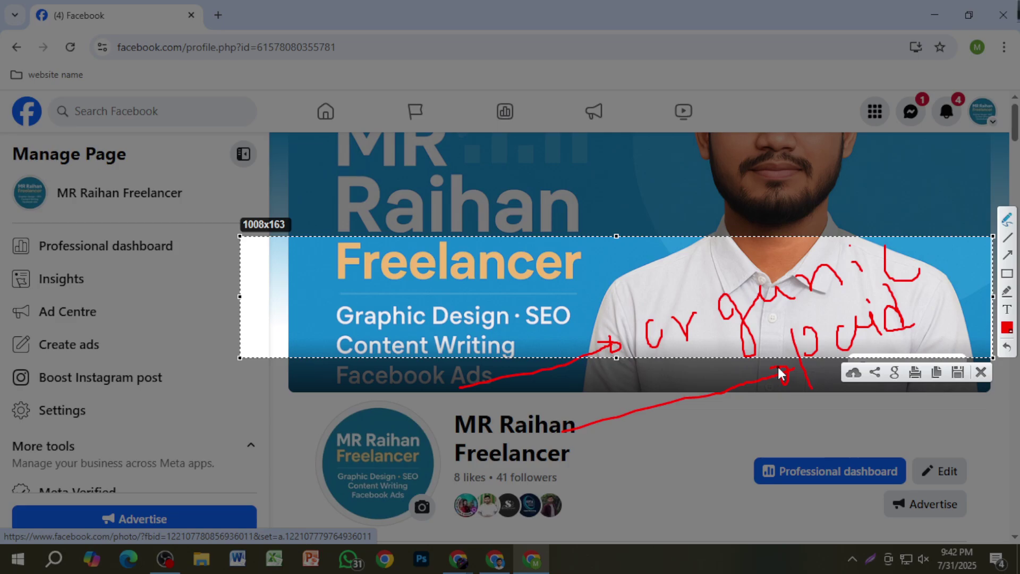
pyautogui.click(982, 371)
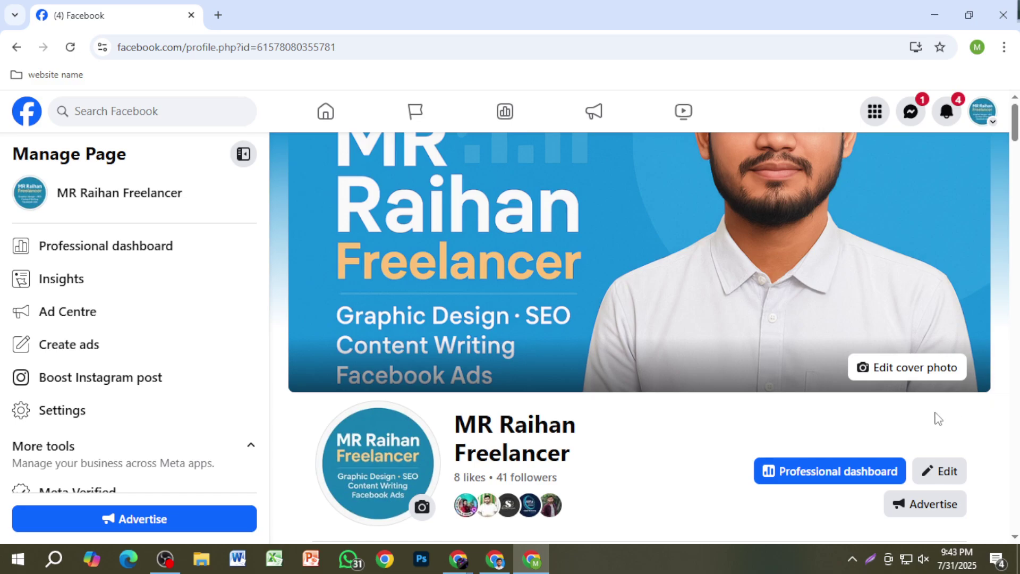
pyautogui.scroll(-3, 574, 480)
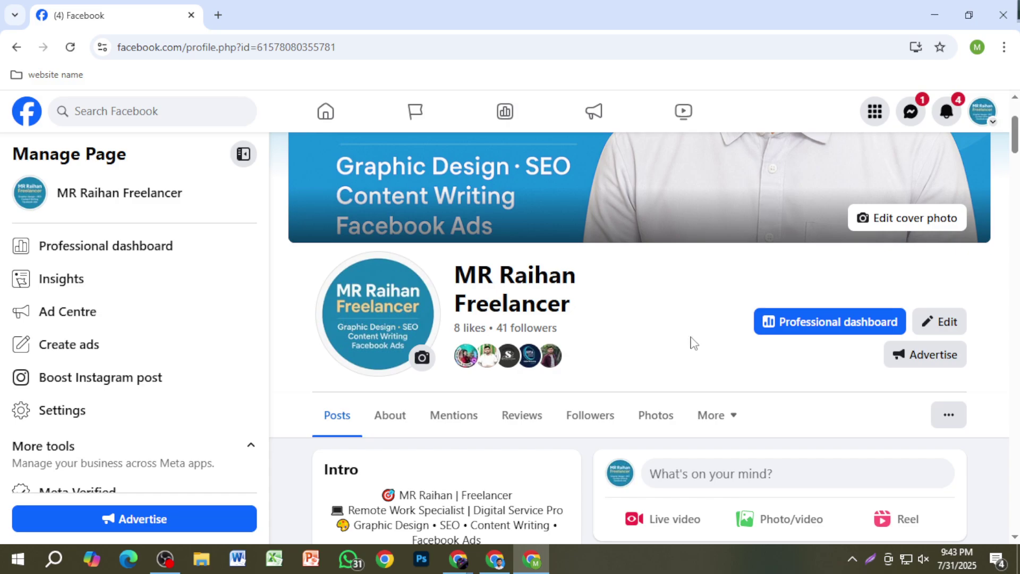
pyautogui.scroll(-3, 701, 345)
pyautogui.click(748, 329)
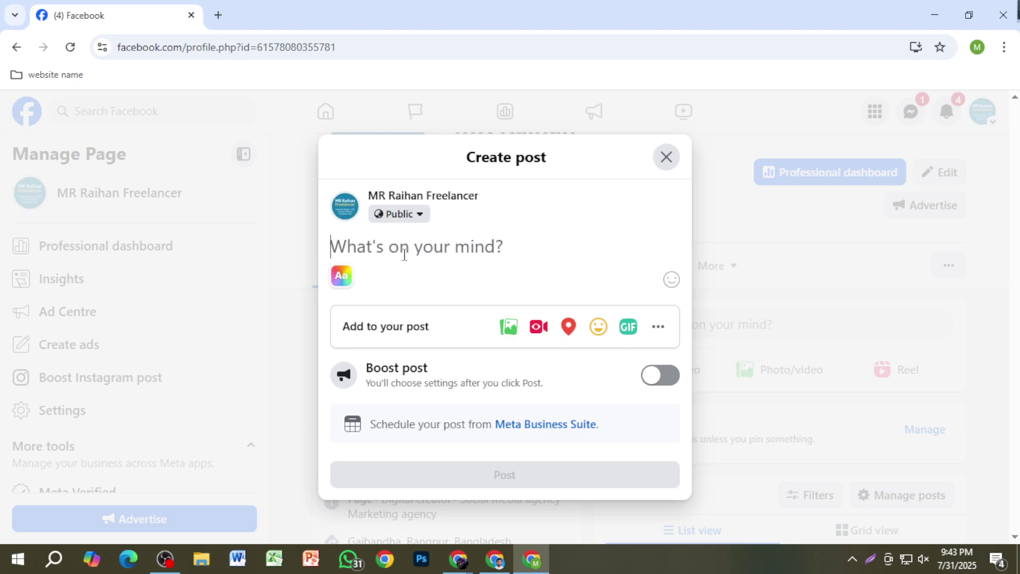
pyautogui.click(671, 168)
pyautogui.scroll(-3, 872, 406)
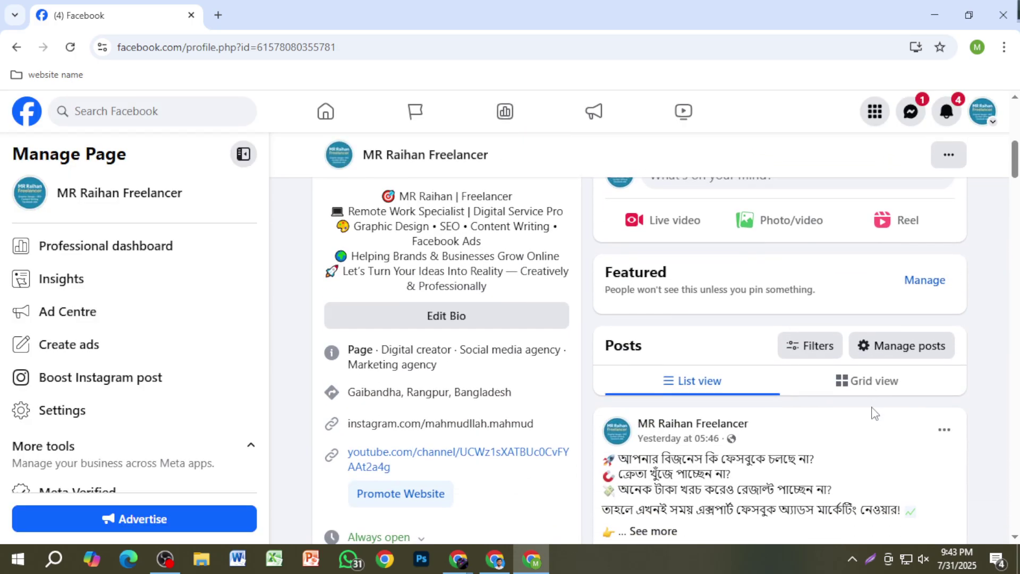
pyautogui.scroll(5, 874, 413)
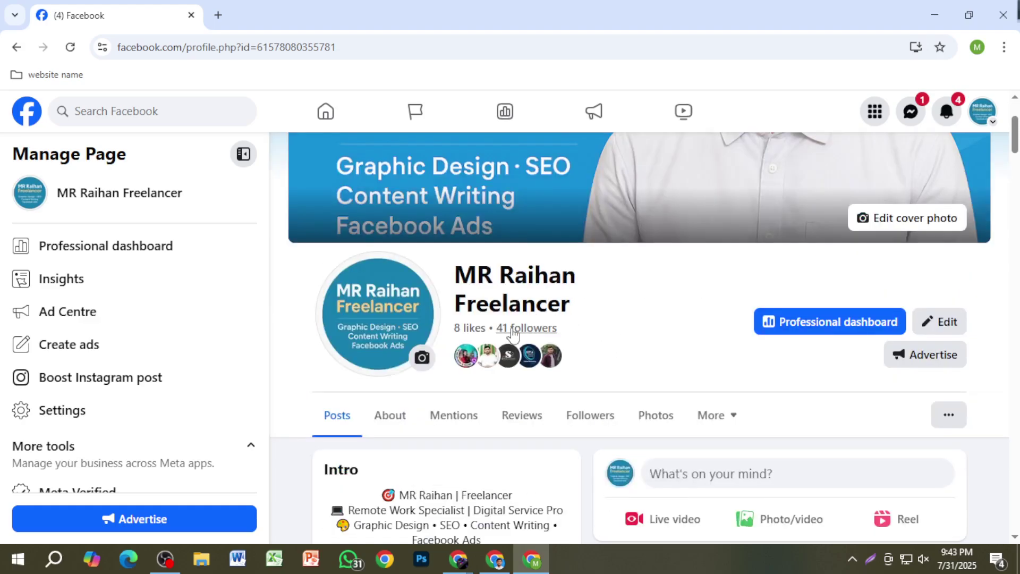
pyautogui.press('Print')
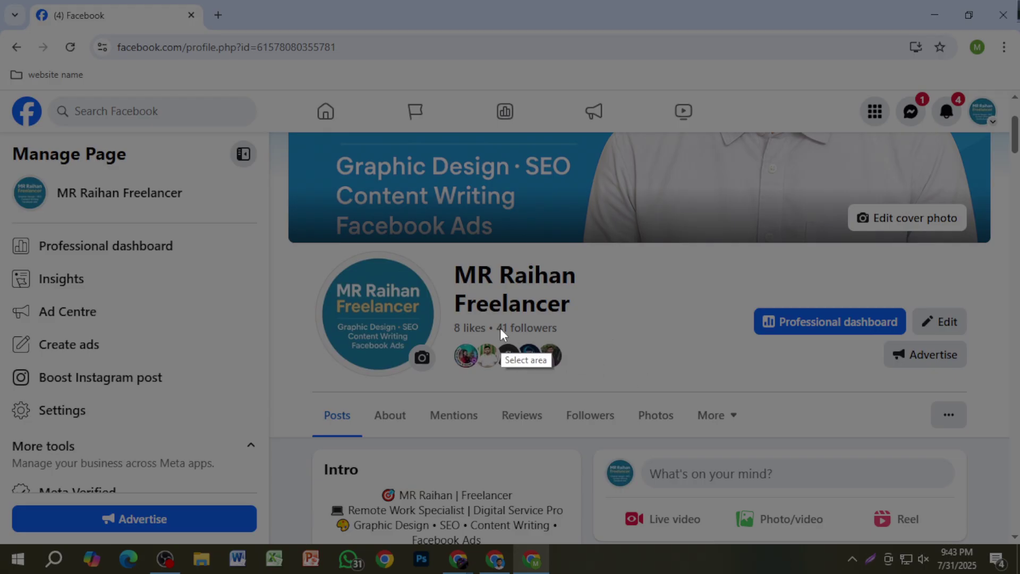
pyautogui.moveTo(488, 316); pyautogui.dragTo(573, 327)
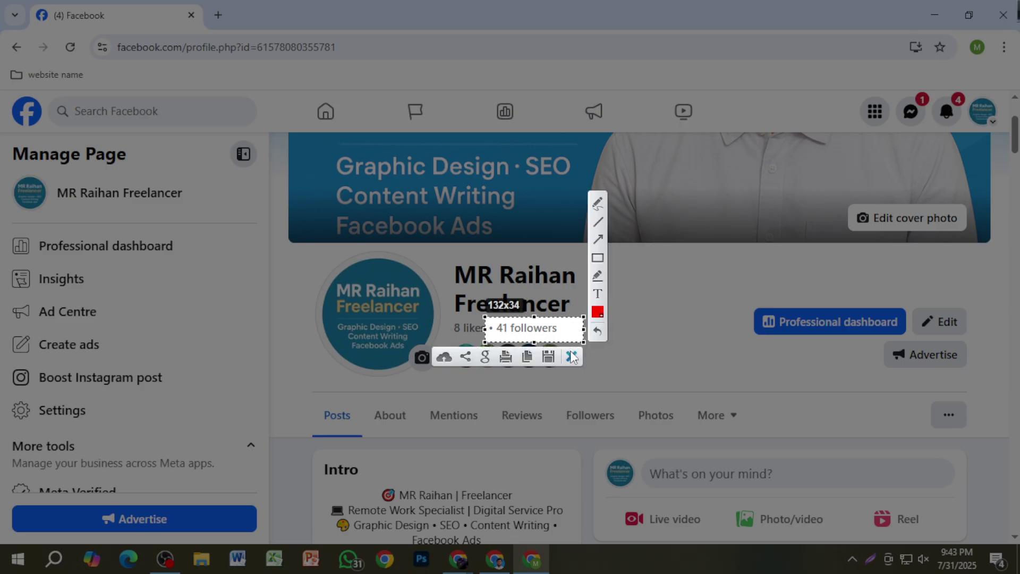
pyautogui.click(572, 355)
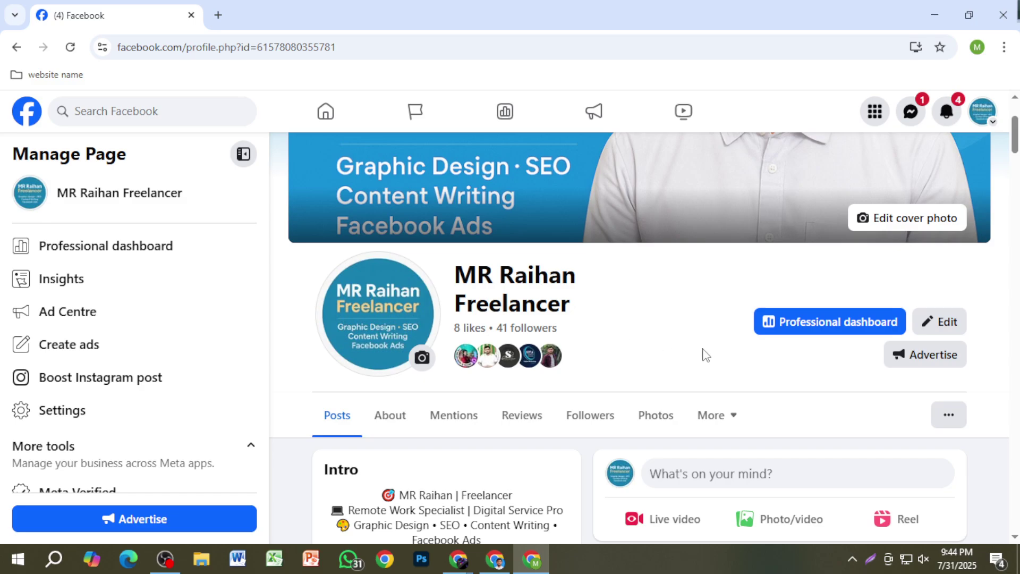
# Step: Scroll to yesterday's Bengali ad-services post and expand its full text with See more
pyautogui.scroll(-8, 767, 360)
pyautogui.scroll(3, 767, 362)
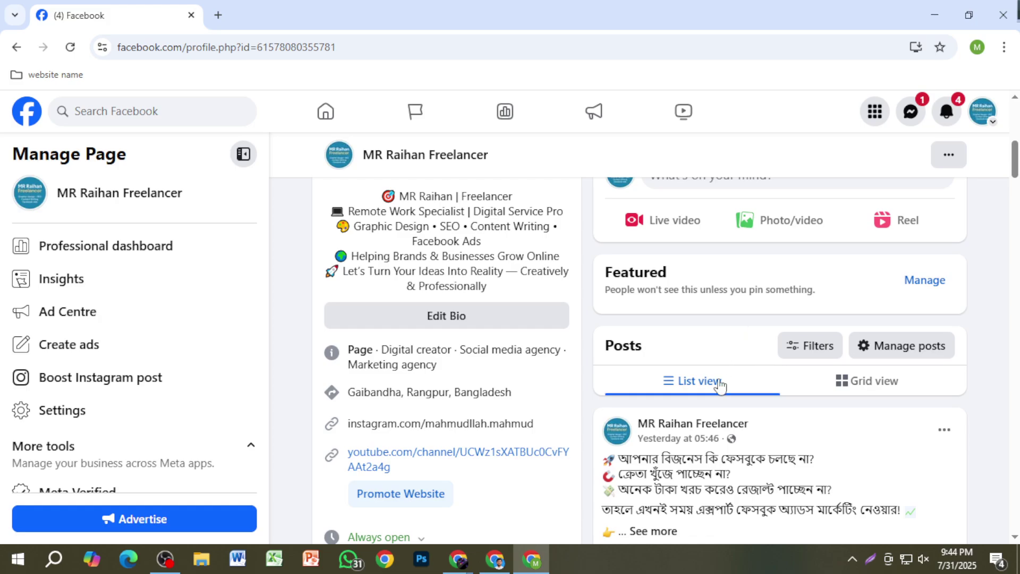
pyautogui.scroll(-4, 717, 382)
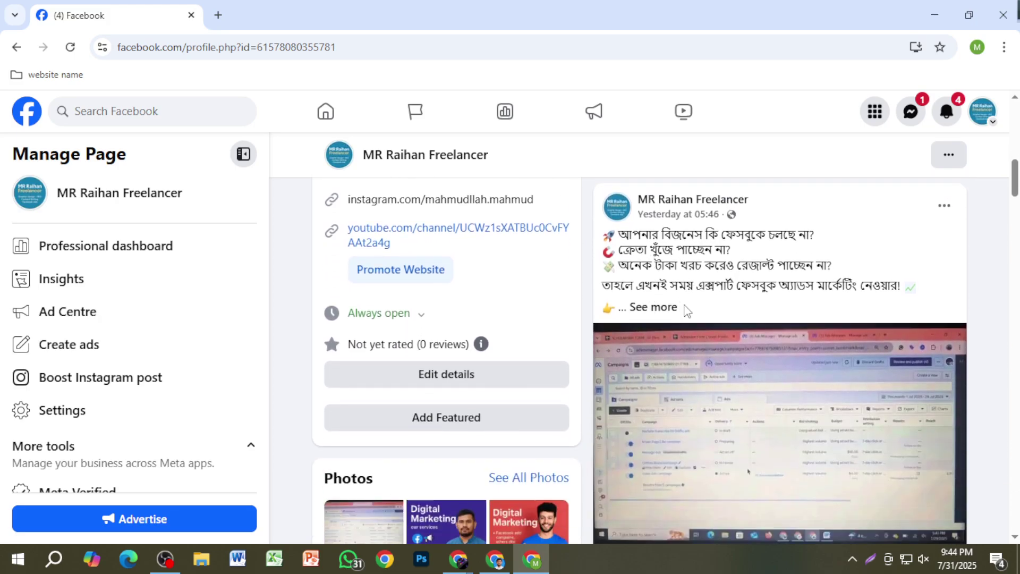
pyautogui.click(671, 307)
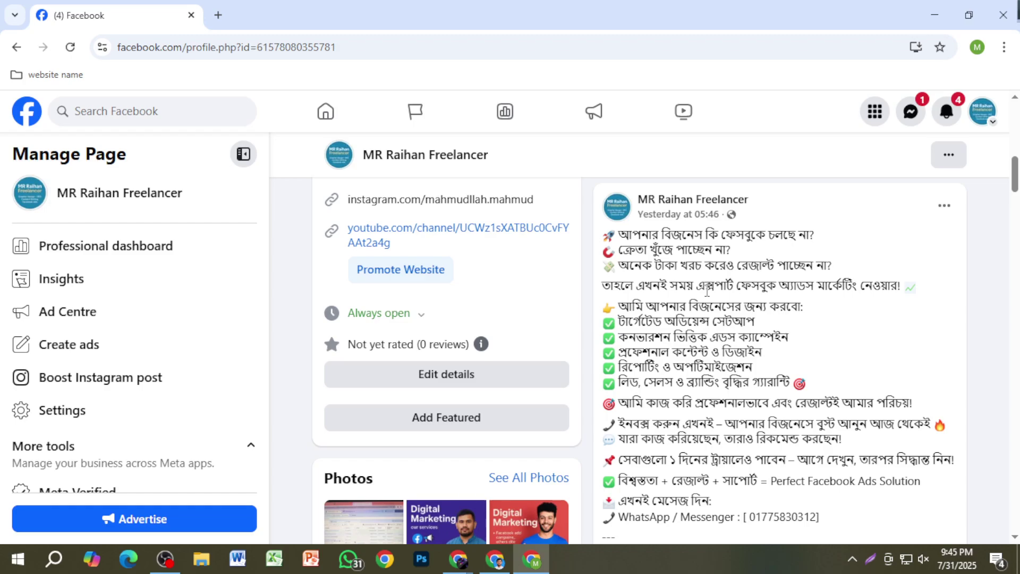
# Step: Scroll down the page toward the older posts, clearing a stray selection on the page name
pyautogui.scroll(10, 707, 291)
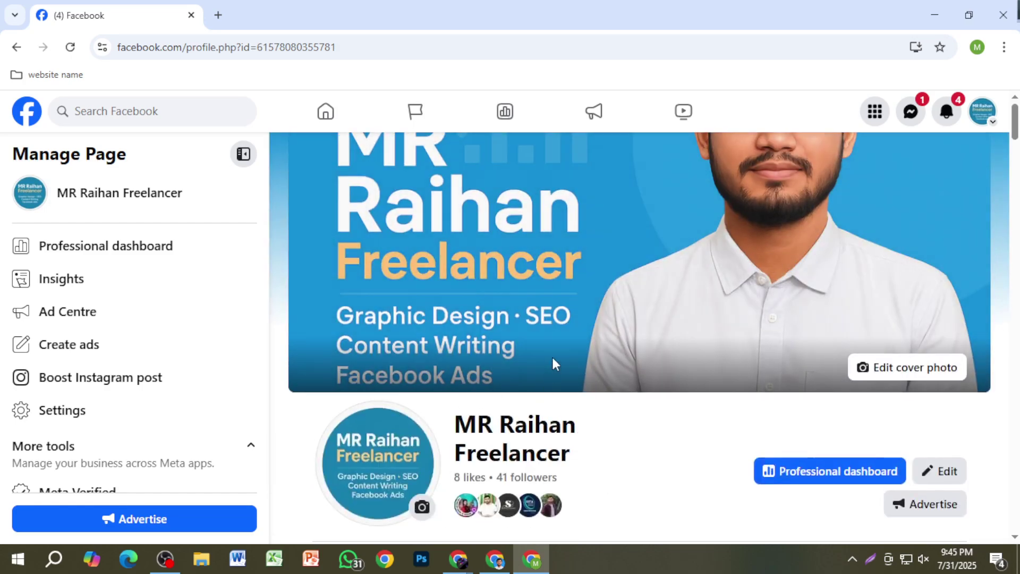
pyautogui.scroll(-1, 458, 402)
pyautogui.moveTo(455, 356); pyautogui.dragTo(588, 382)
pyautogui.click(608, 392)
pyautogui.scroll(-10, 756, 401)
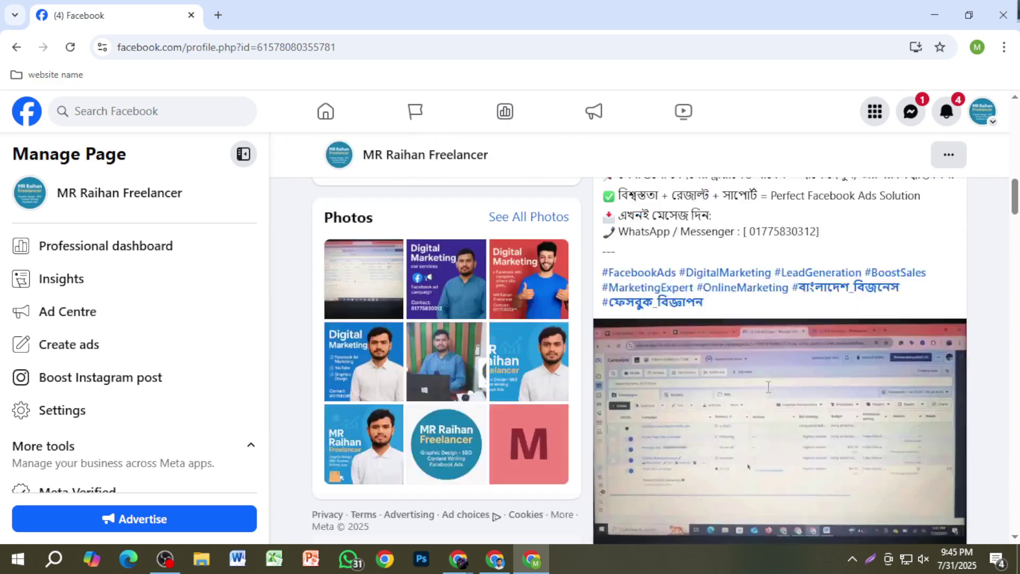
pyautogui.scroll(-12, 769, 387)
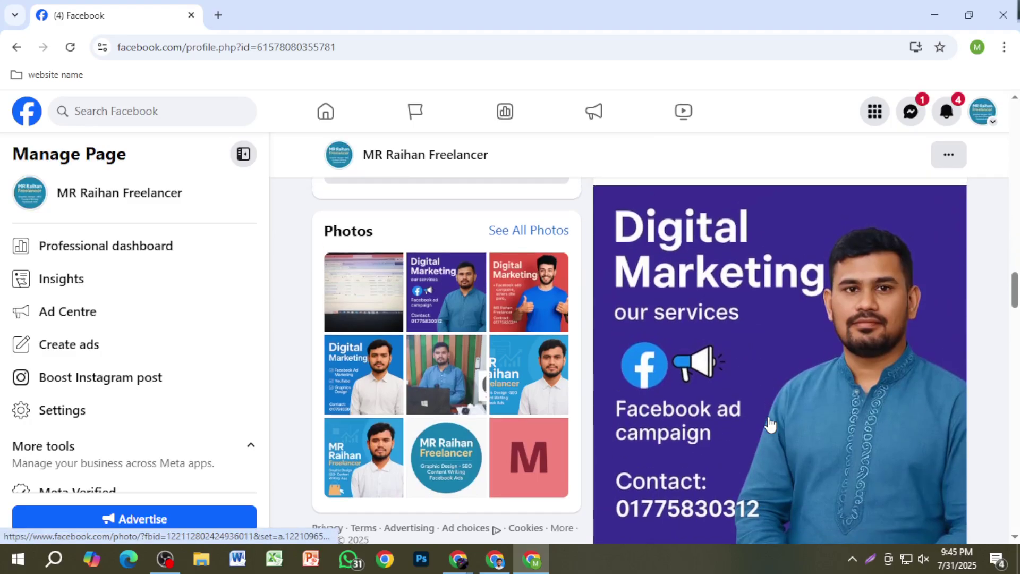
pyautogui.scroll(3, 767, 407)
pyautogui.scroll(-3, 766, 404)
pyautogui.scroll(3, 765, 403)
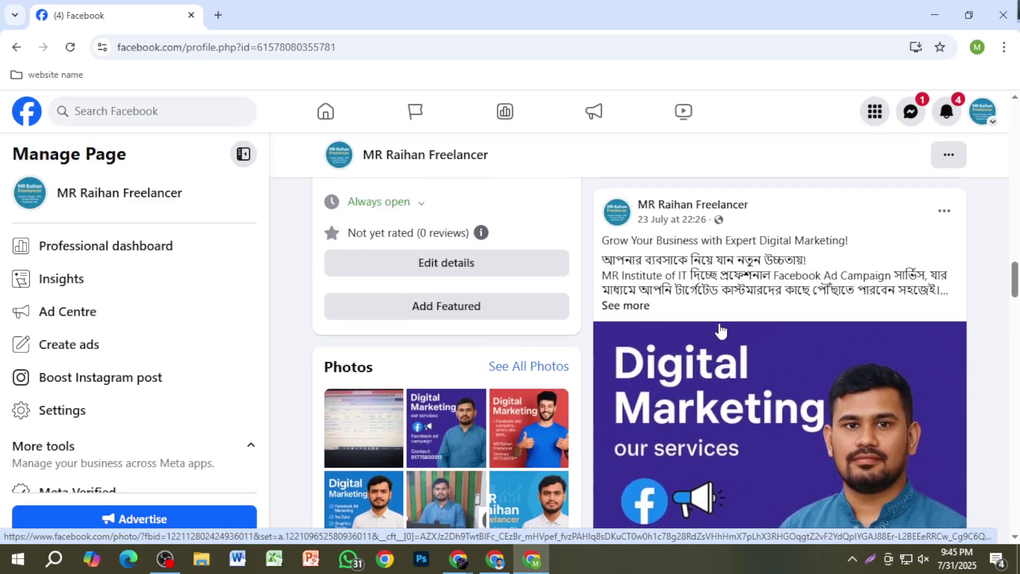
# Step: Expand the 23 July 'Grow Your Business with Expert Digital Marketing!' post and read it through
pyautogui.click(643, 305)
pyautogui.scroll(-1, 758, 409)
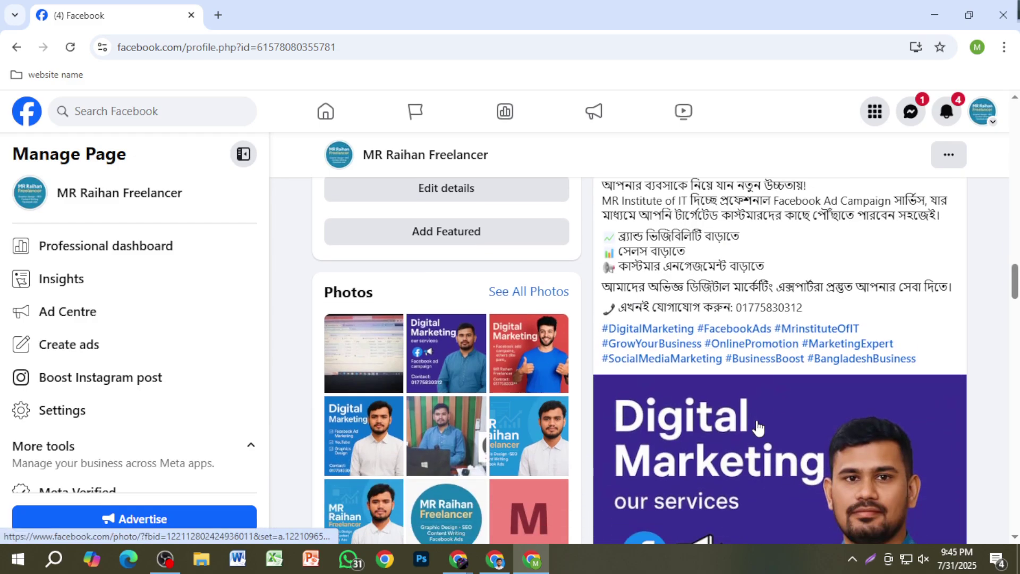
pyautogui.scroll(-2, 758, 431)
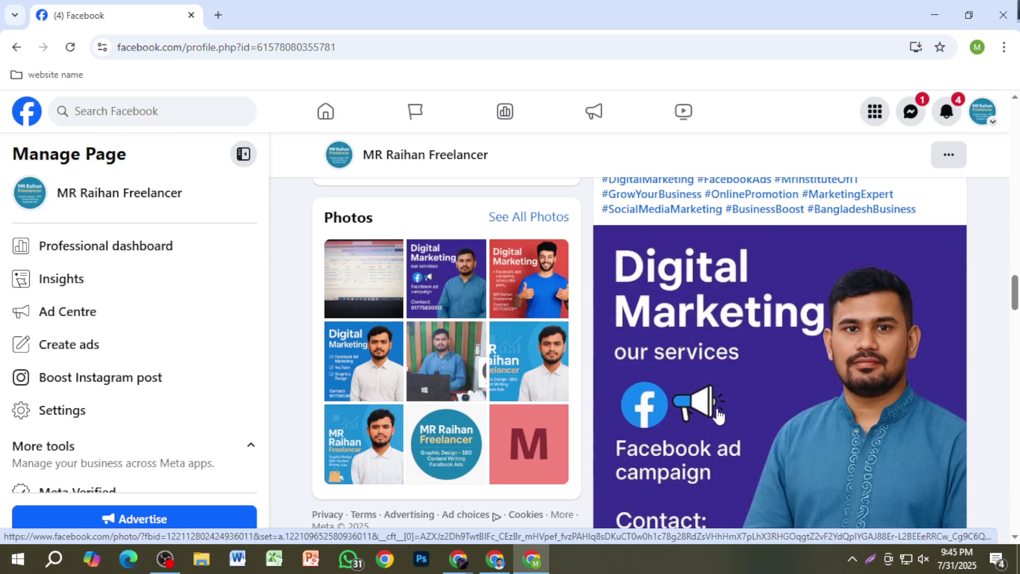
pyautogui.scroll(3, 718, 415)
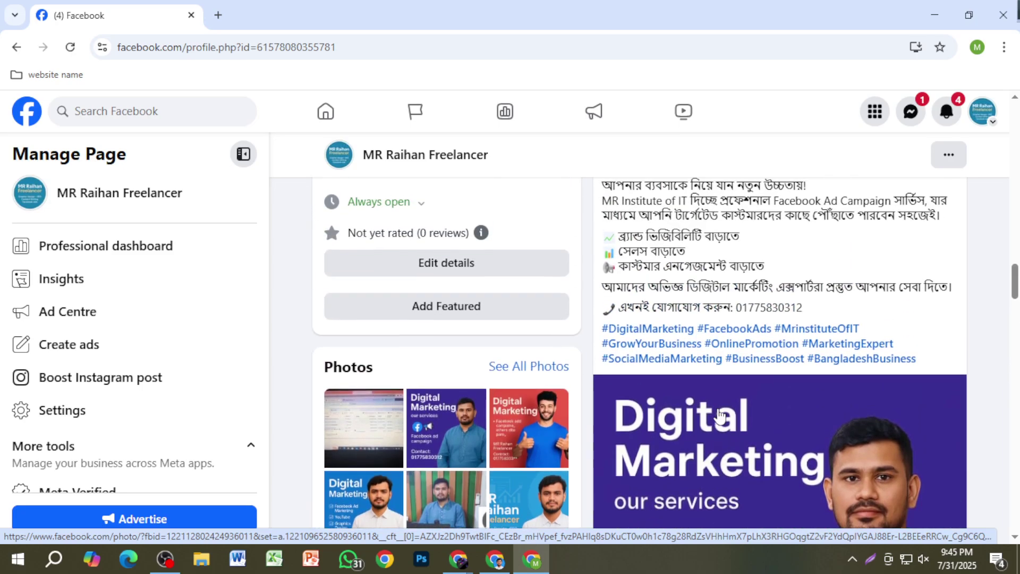
pyautogui.scroll(3, 718, 415)
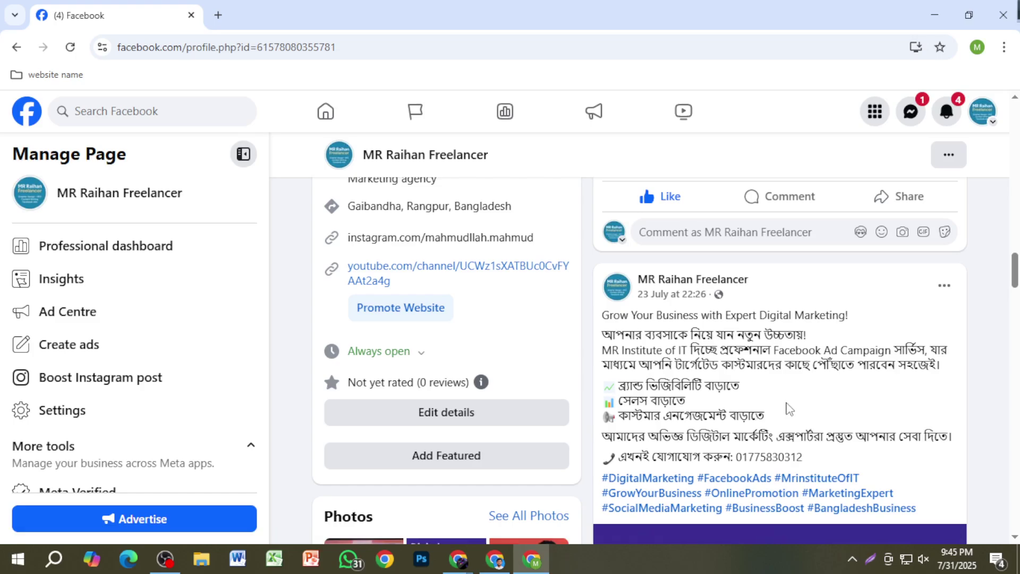
pyautogui.scroll(-1, 787, 406)
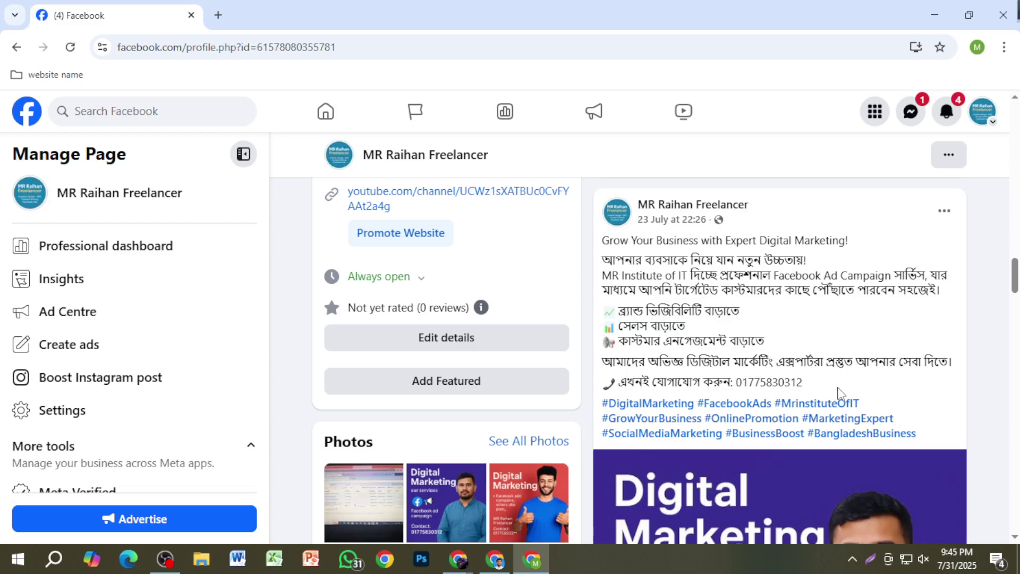
pyautogui.scroll(-2, 784, 412)
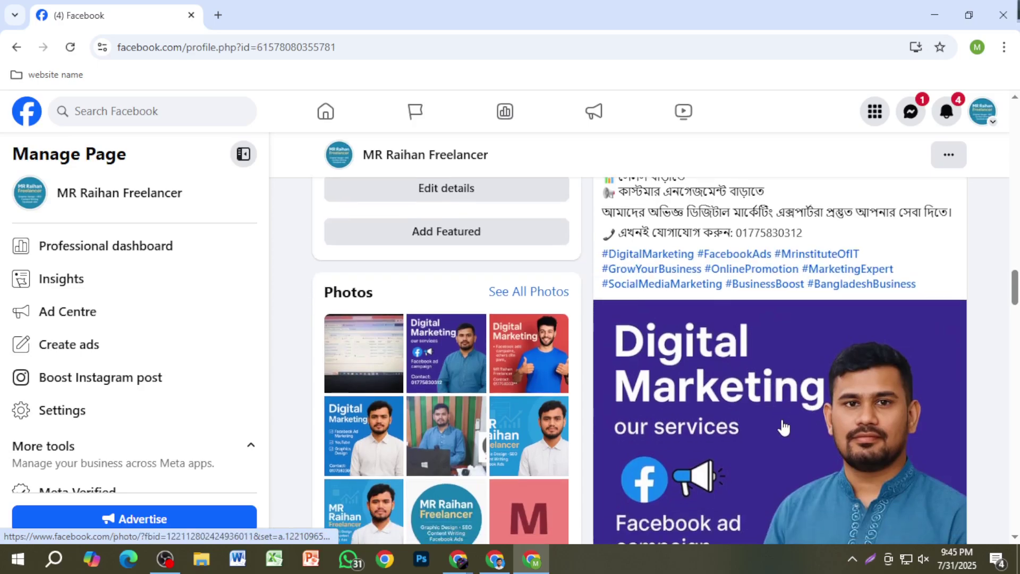
pyautogui.scroll(-1, 760, 439)
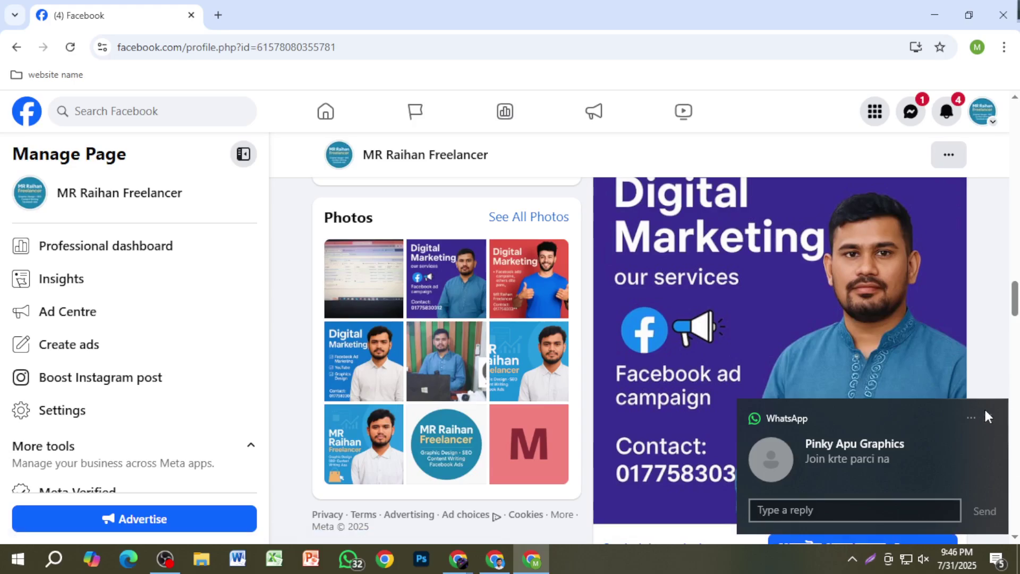
# Step: Set WhatsApp aside, admit the waiting guest into the Meet call (5 participants), and return to Facebook
pyautogui.click(951, 461)
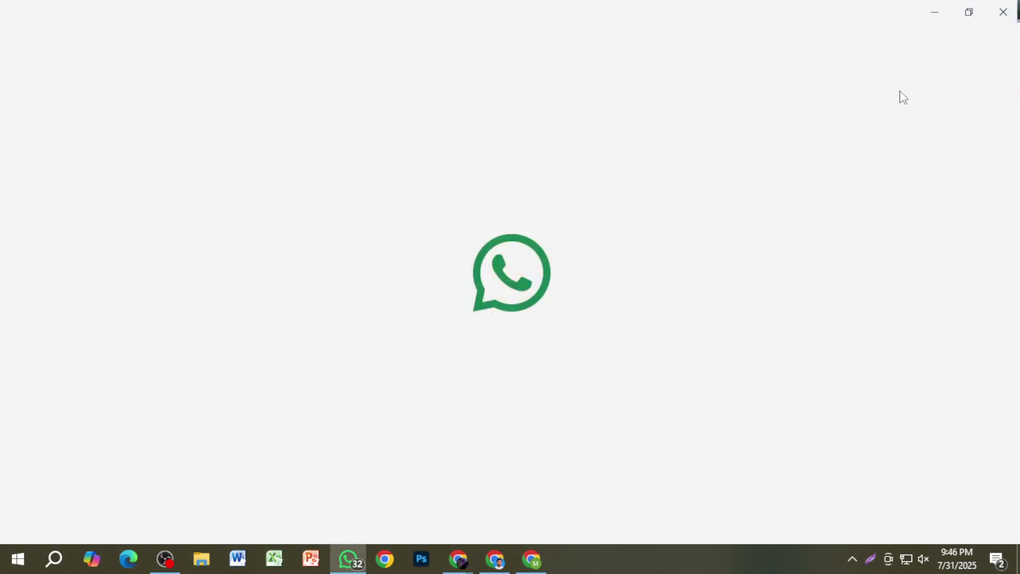
pyautogui.click(934, 12)
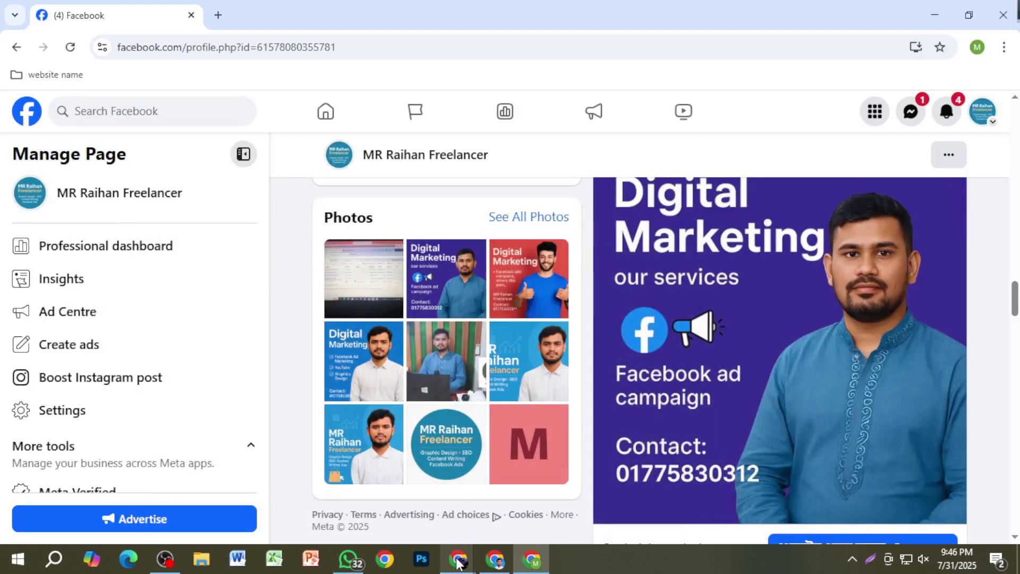
pyautogui.moveTo(457, 557)
pyautogui.click(375, 494)
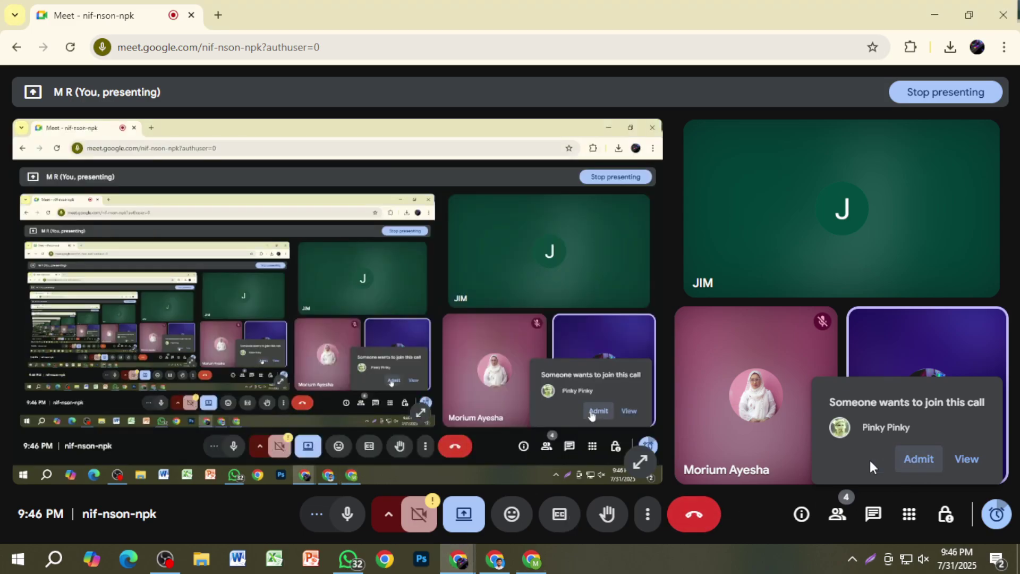
pyautogui.click(919, 459)
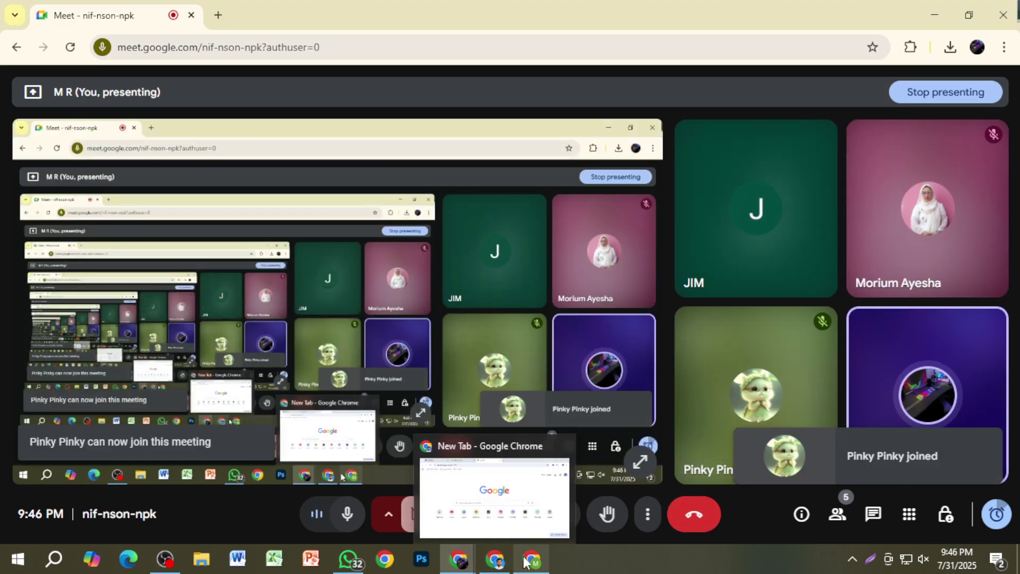
pyautogui.moveTo(531, 557)
pyautogui.click(533, 494)
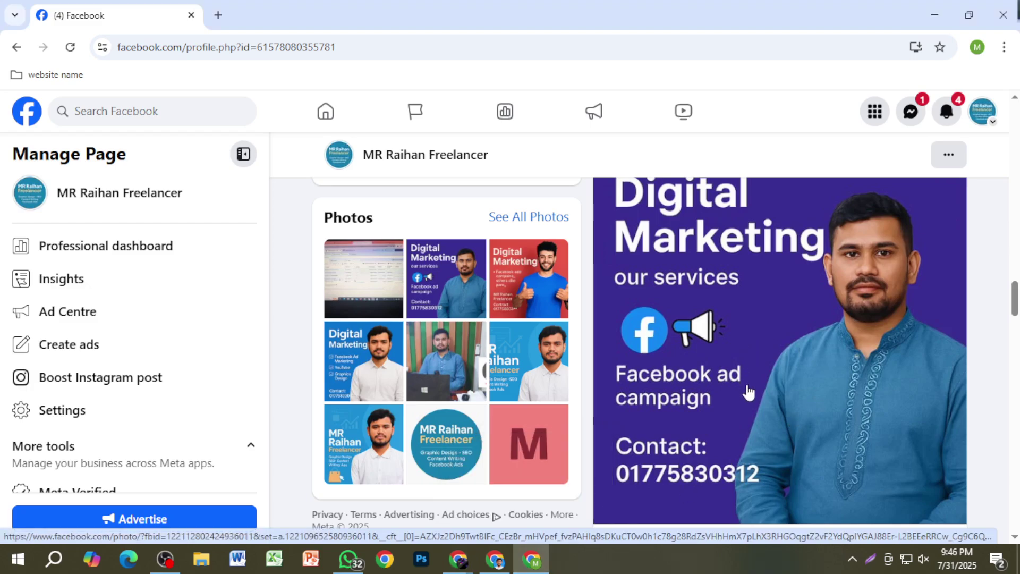
pyautogui.scroll(3, 755, 404)
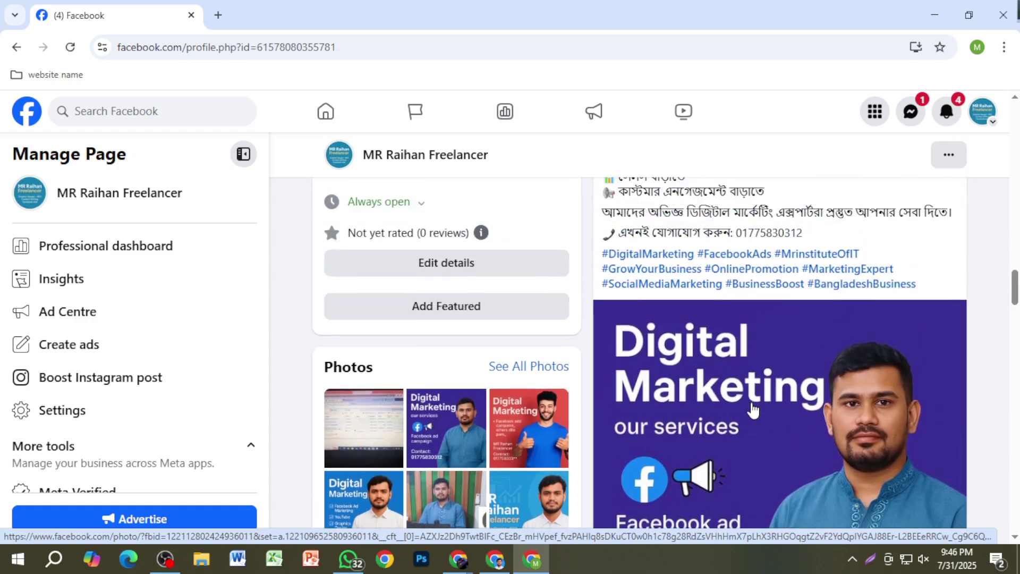
pyautogui.scroll(3, 761, 411)
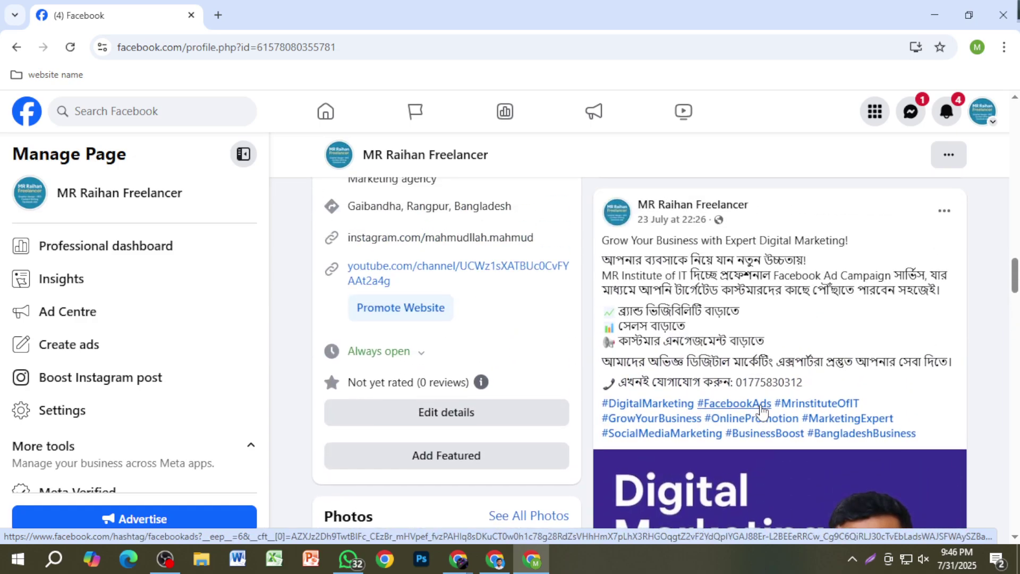
pyautogui.scroll(4, 761, 412)
pyautogui.scroll(5, 761, 410)
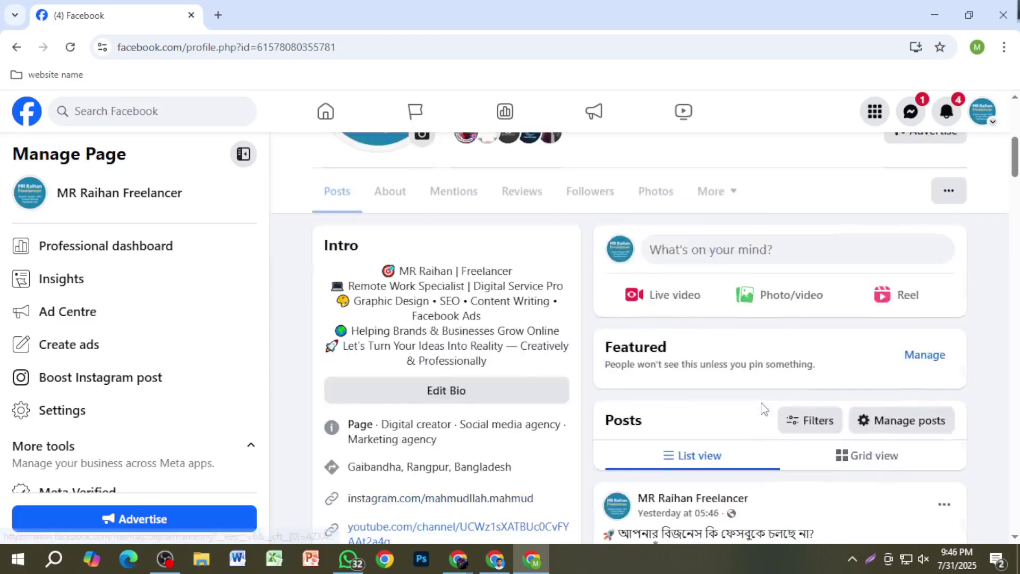
pyautogui.scroll(-1, 763, 408)
pyautogui.scroll(-5, 763, 408)
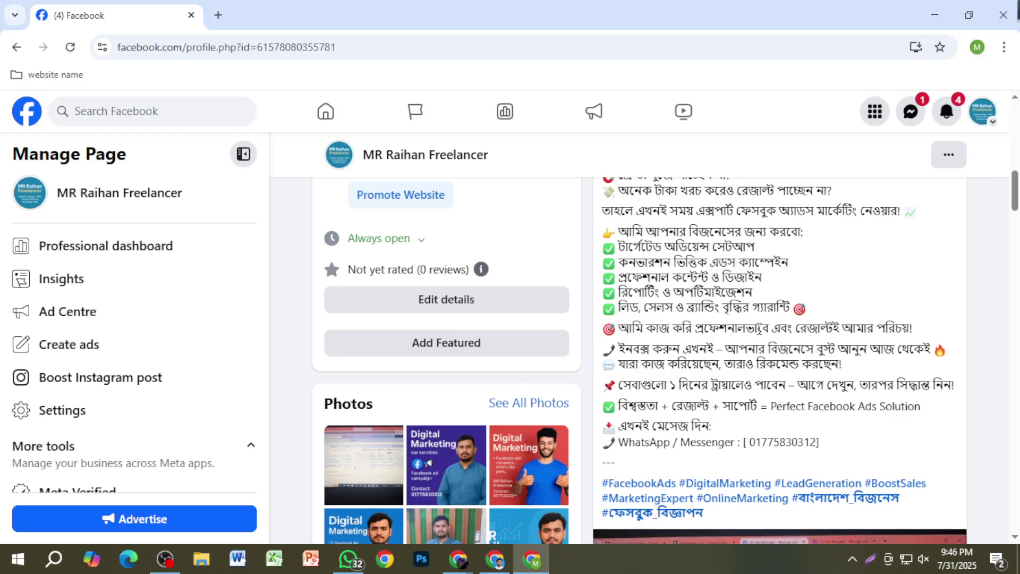
pyautogui.scroll(1, 760, 329)
pyautogui.scroll(-3, 729, 308)
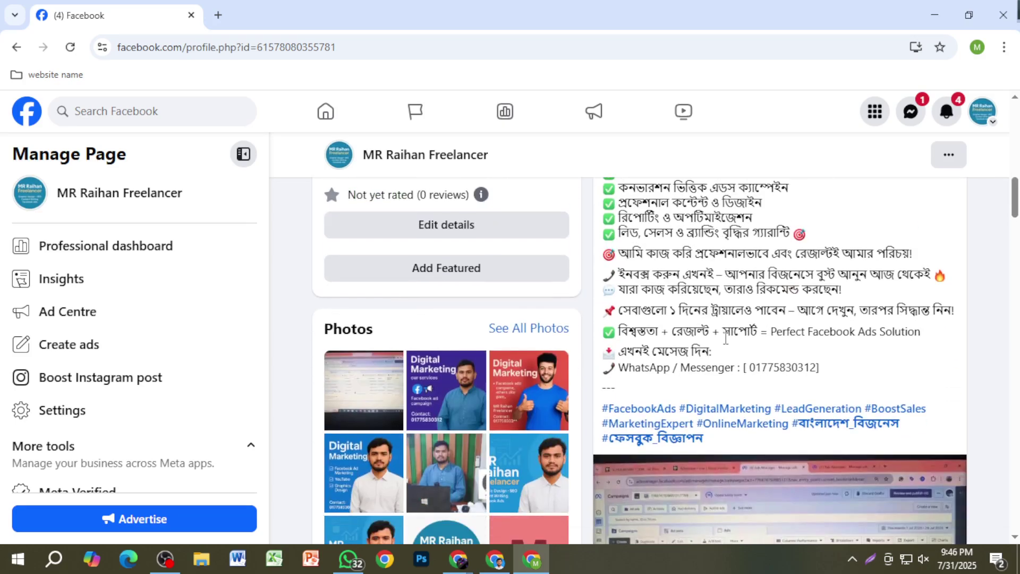
pyautogui.scroll(4, 675, 354)
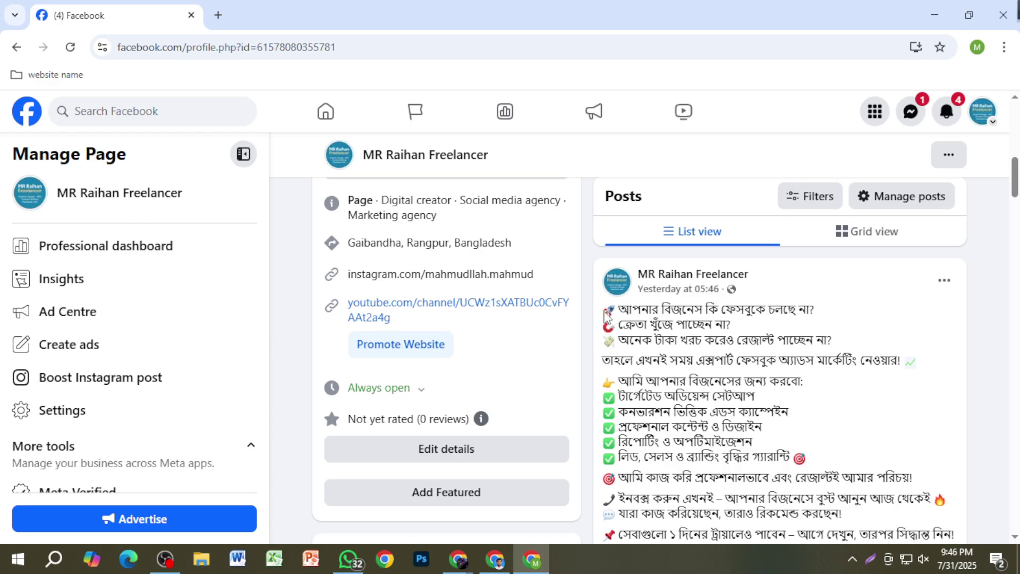
pyautogui.scroll(-6, 723, 382)
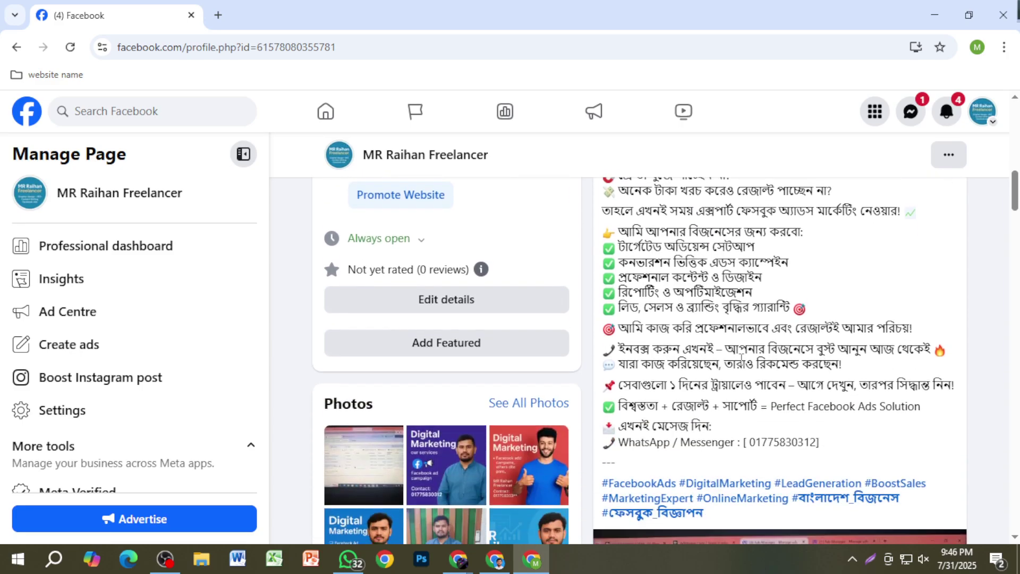
pyautogui.scroll(-10, 786, 393)
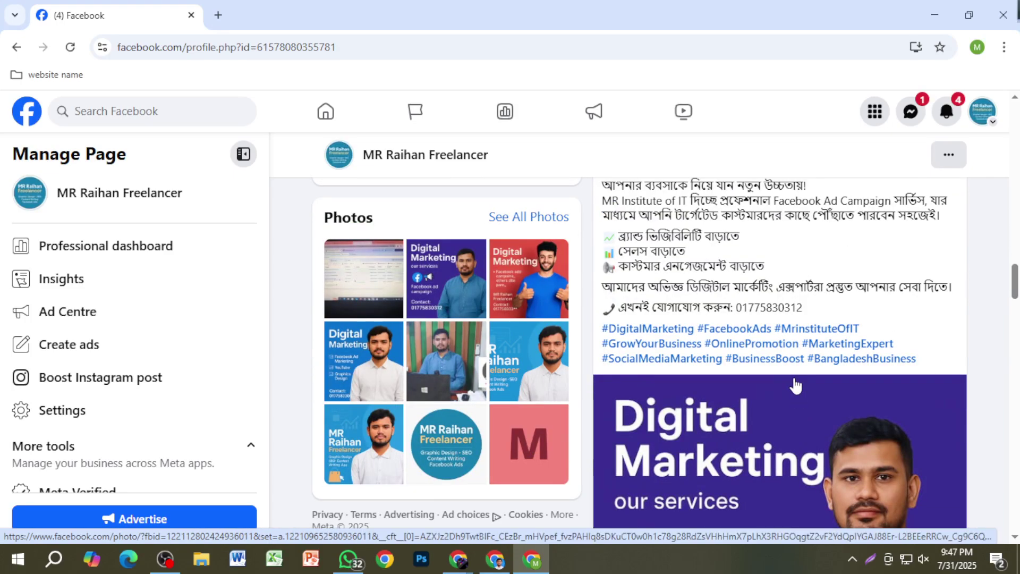
pyautogui.scroll(5, 765, 396)
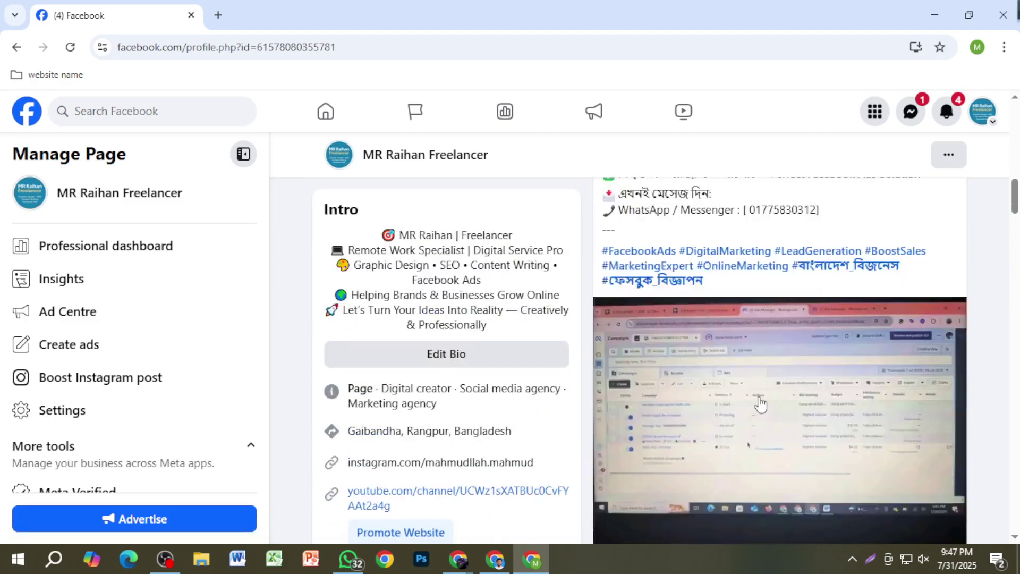
pyautogui.scroll(8, 761, 404)
pyautogui.scroll(-4, 585, 422)
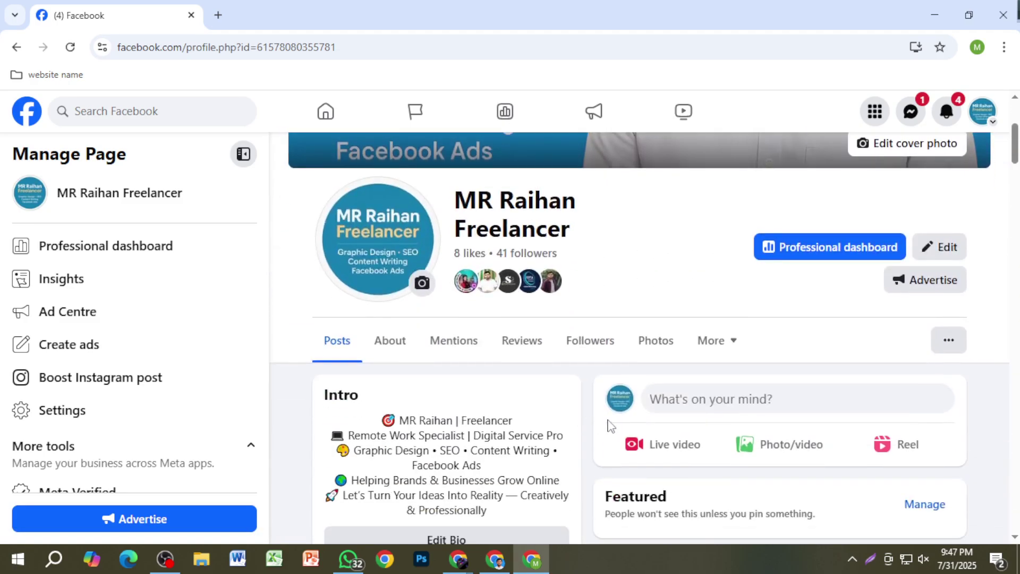
pyautogui.scroll(3, 611, 425)
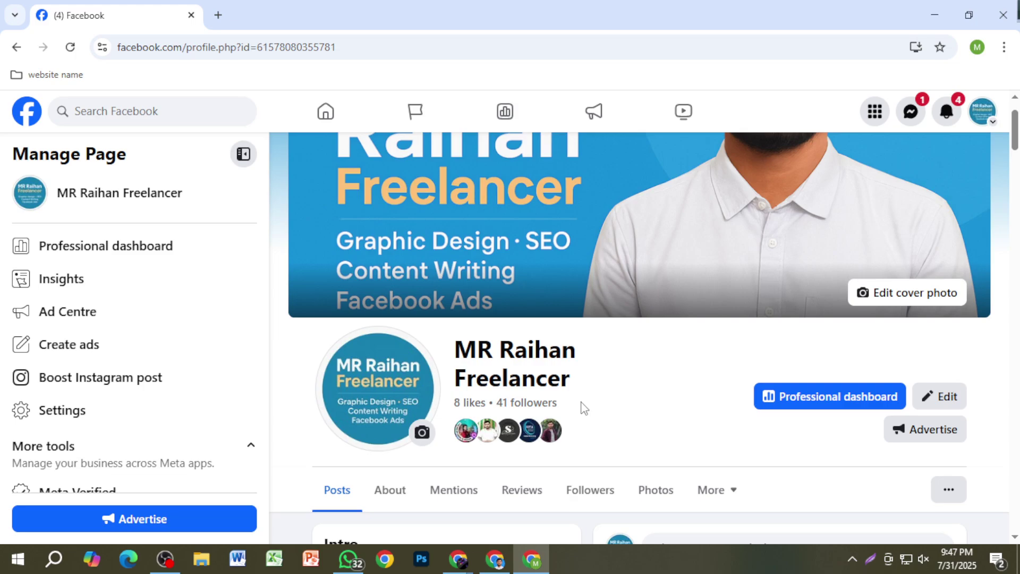
# Step: Lightshot the page header, box '8 likes • 41 followers' in red with a pointing stroke, then close
pyautogui.press('Print')
pyautogui.moveTo(289, 318); pyautogui.dragTo(654, 455)
pyautogui.moveTo(626, 435); pyautogui.dragTo(627, 436)
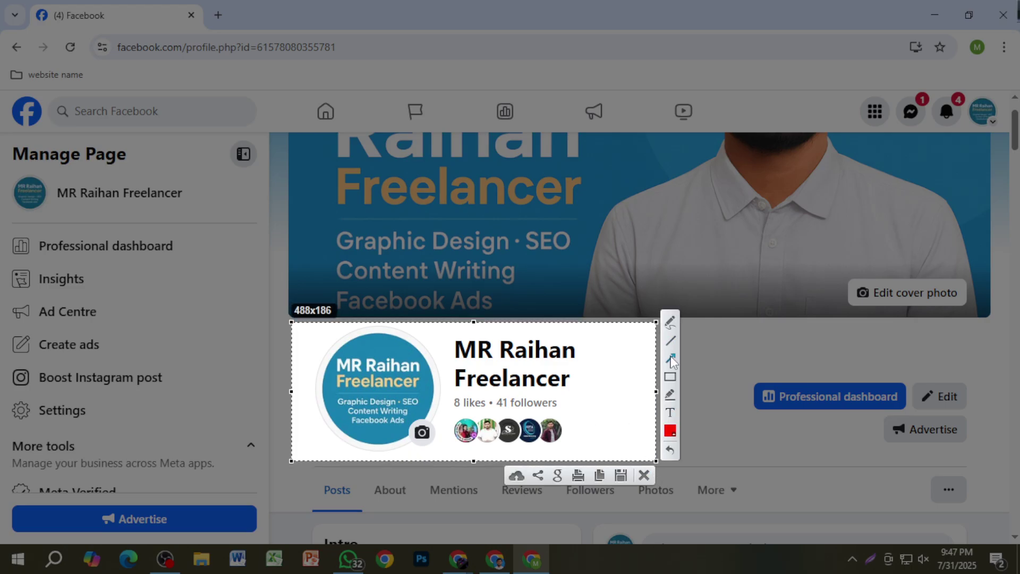
pyautogui.click(670, 377)
pyautogui.moveTo(448, 393); pyautogui.dragTo(576, 416)
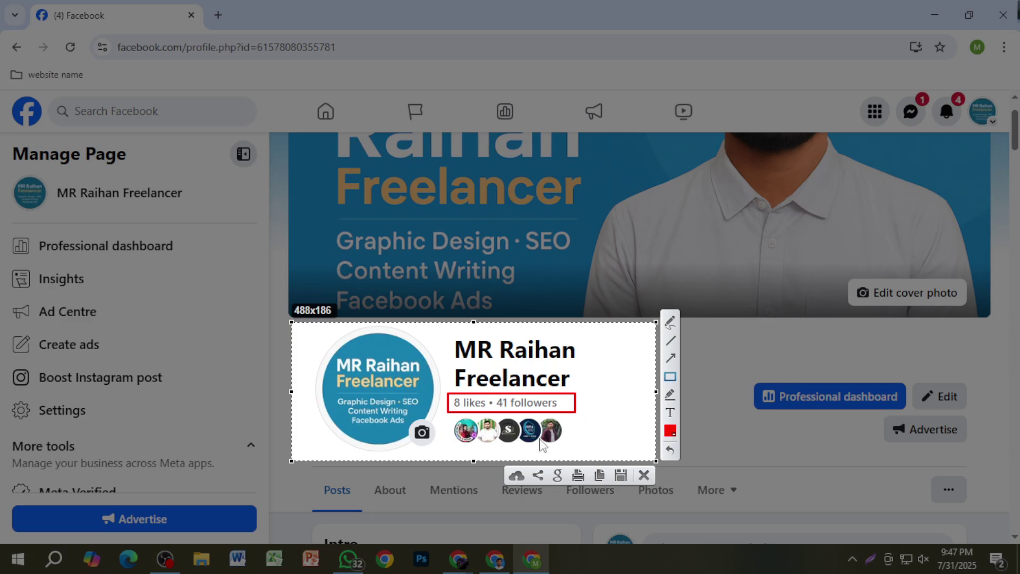
pyautogui.click(669, 321)
pyautogui.moveTo(558, 403)
pyautogui.mouseDown()
pyautogui.moveTo(664, 351)
pyautogui.moveTo(683, 355)
pyautogui.mouseUp()
pyautogui.click(644, 475)
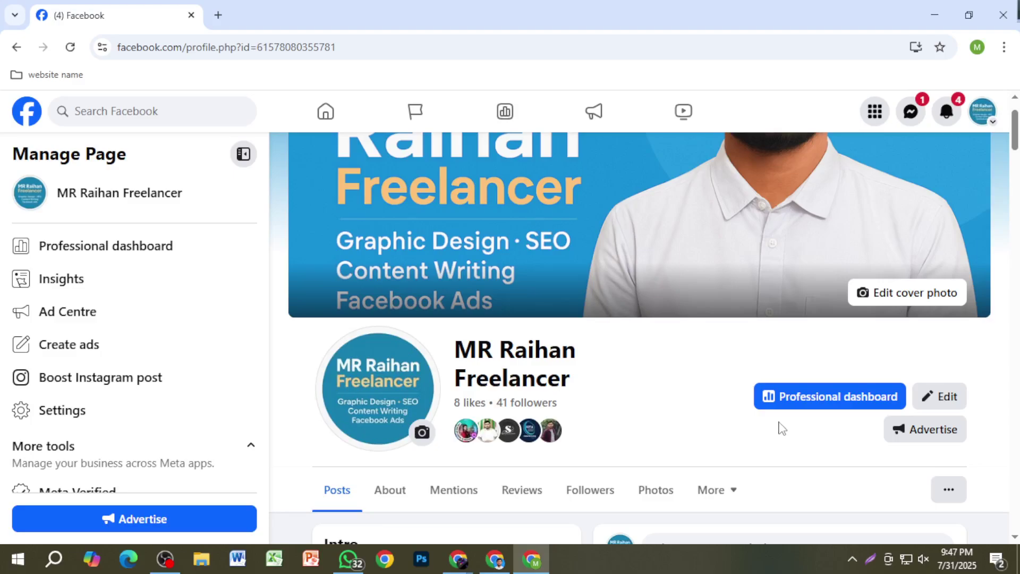
pyautogui.scroll(-5, 734, 415)
pyautogui.scroll(-9, 736, 419)
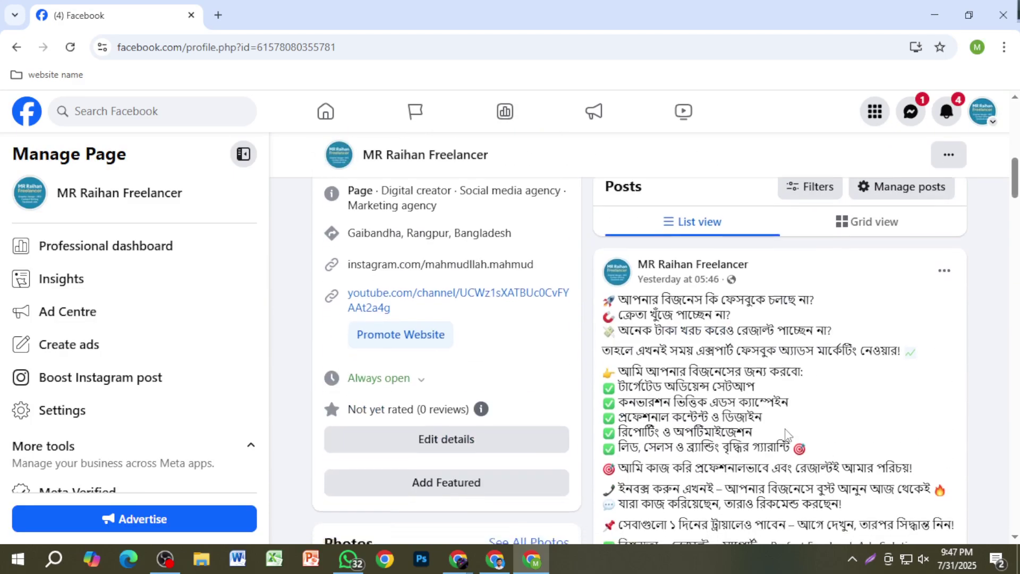
pyautogui.scroll(10, 781, 440)
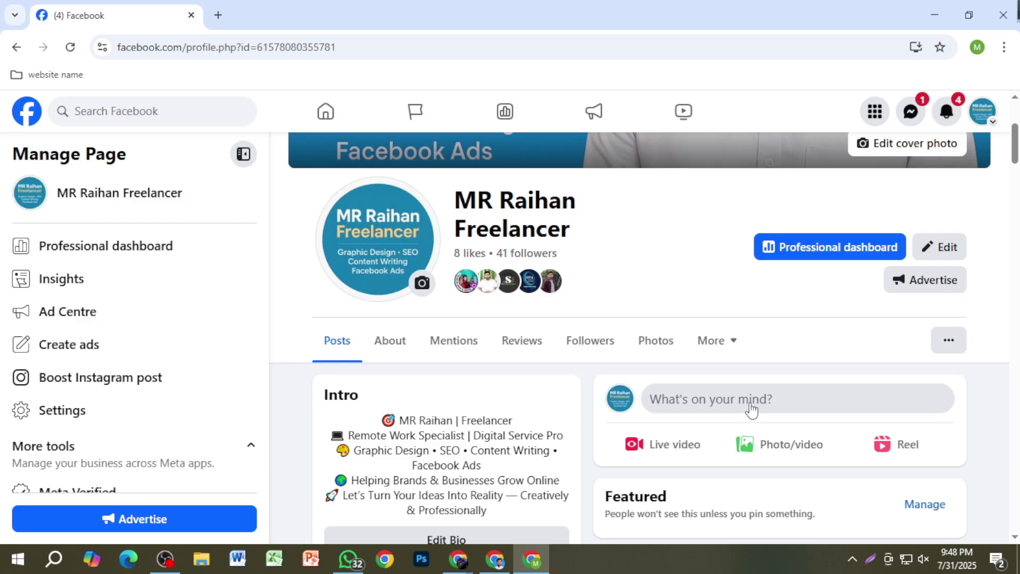
# Step: Snip the page tabs and Intro area, then discard the capture without saving
pyautogui.press('super+shift+s')
pyautogui.moveTo(345, 318)
pyautogui.mouseDown()
pyautogui.moveTo(854, 415)
pyautogui.moveTo(946, 447)
pyautogui.mouseUp()
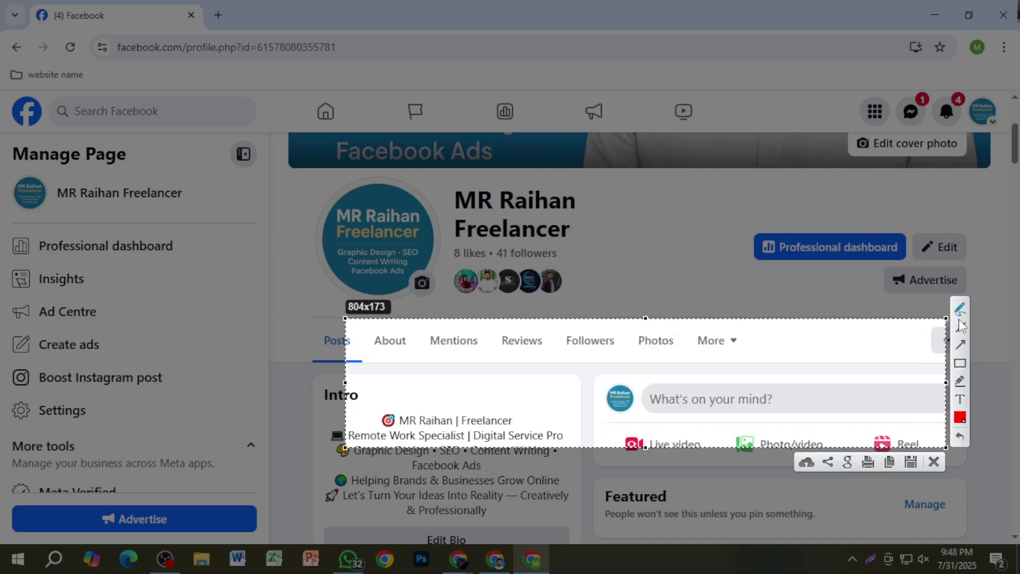
pyautogui.click(934, 462)
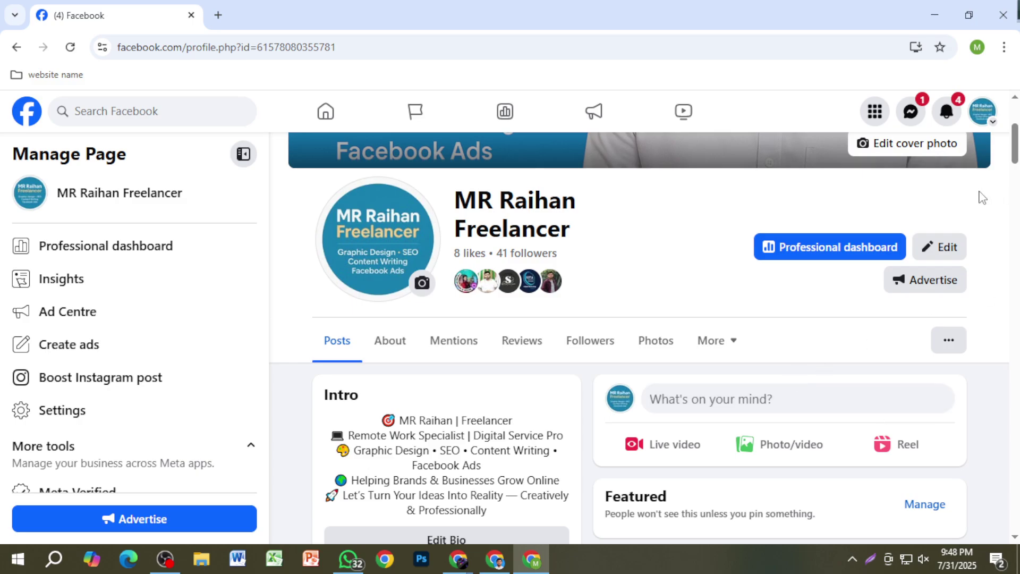
# Step: Switch to the personal profile from the account menu and scroll through its 2.8K-follower profile
pyautogui.click(981, 128)
pyautogui.click(903, 216)
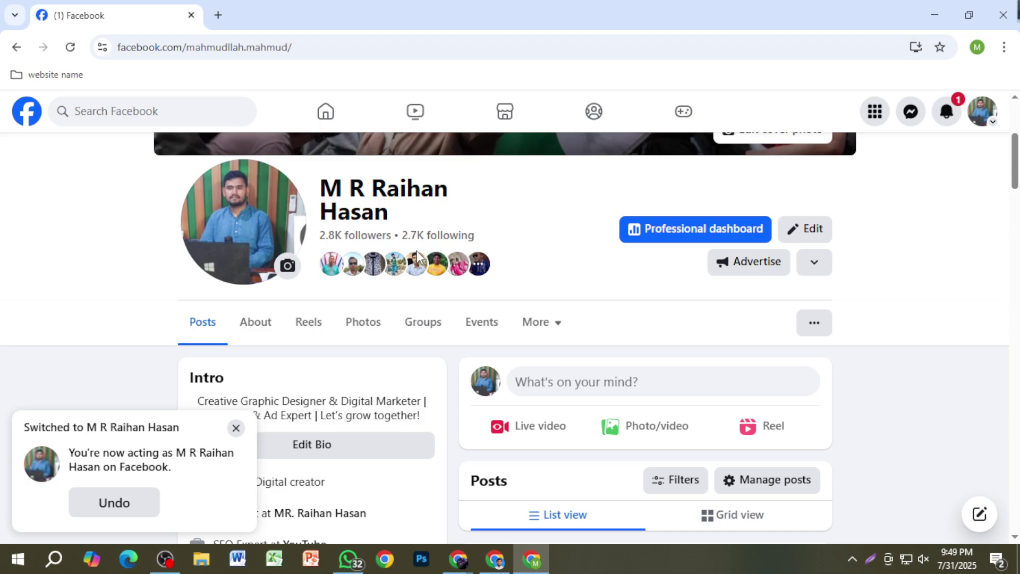
pyautogui.scroll(-4, 550, 322)
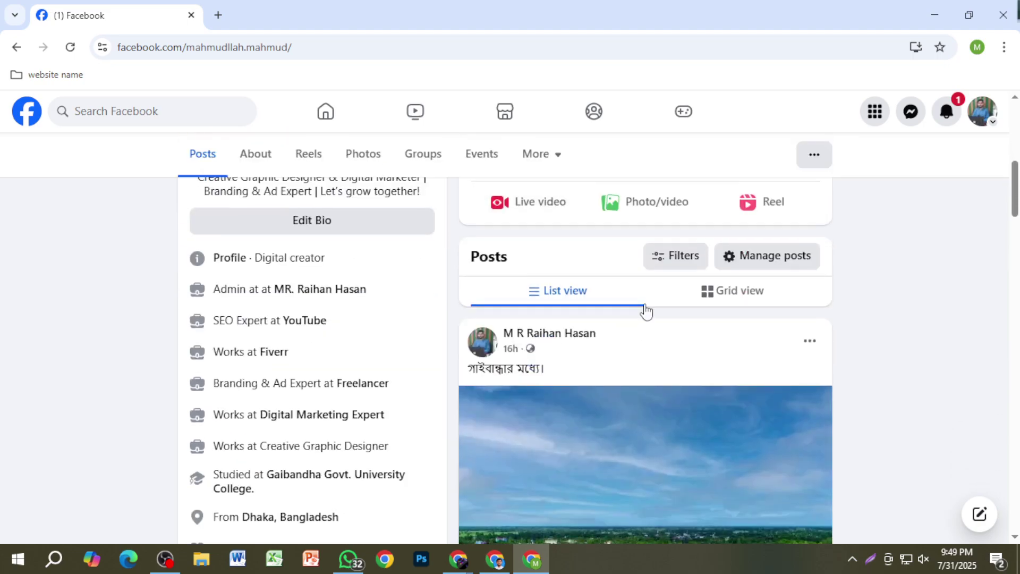
pyautogui.scroll(3, 645, 311)
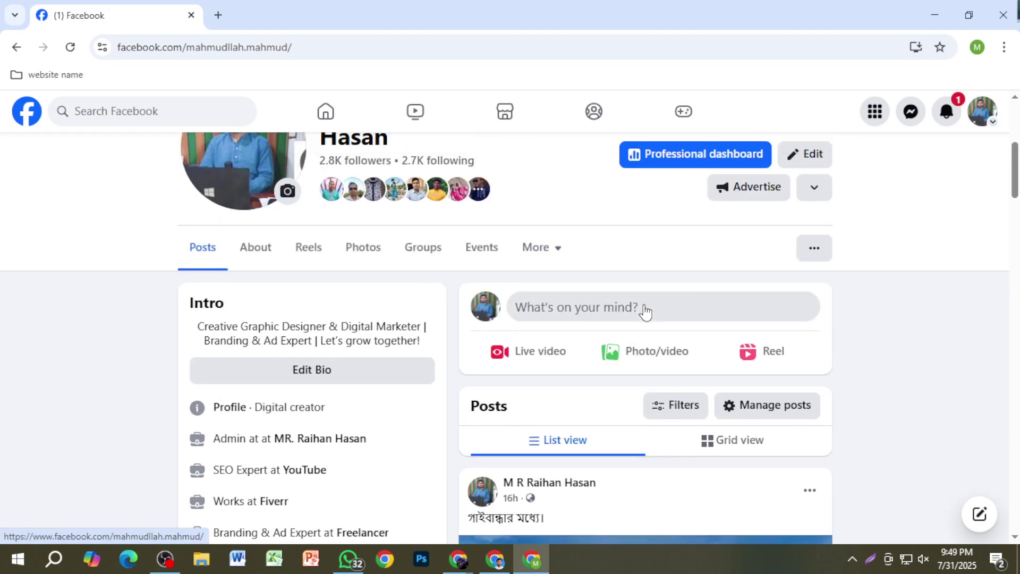
pyautogui.scroll(-3, 645, 312)
pyautogui.scroll(-3, 644, 312)
pyautogui.scroll(-1, 644, 313)
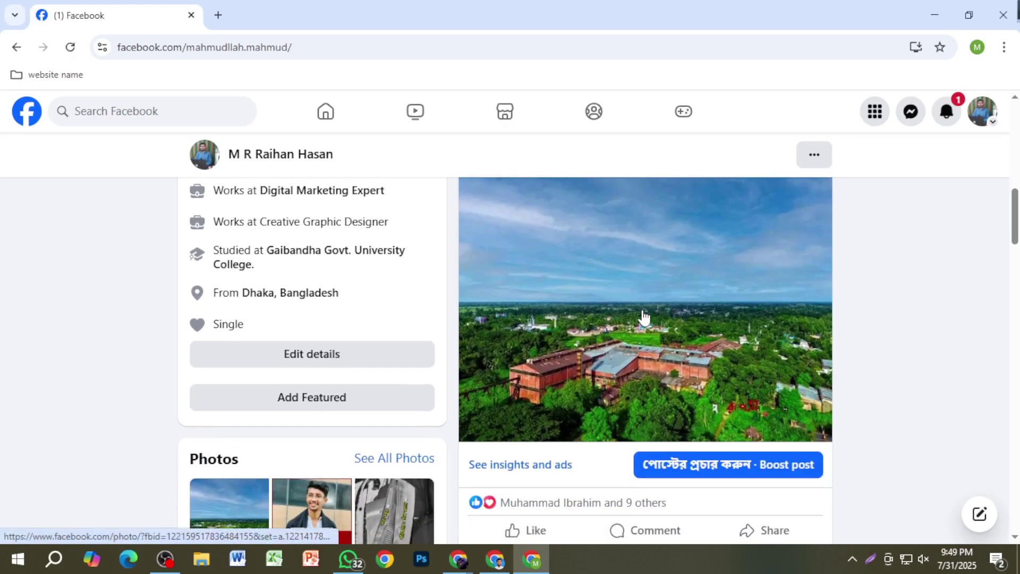
pyautogui.scroll(8, 644, 317)
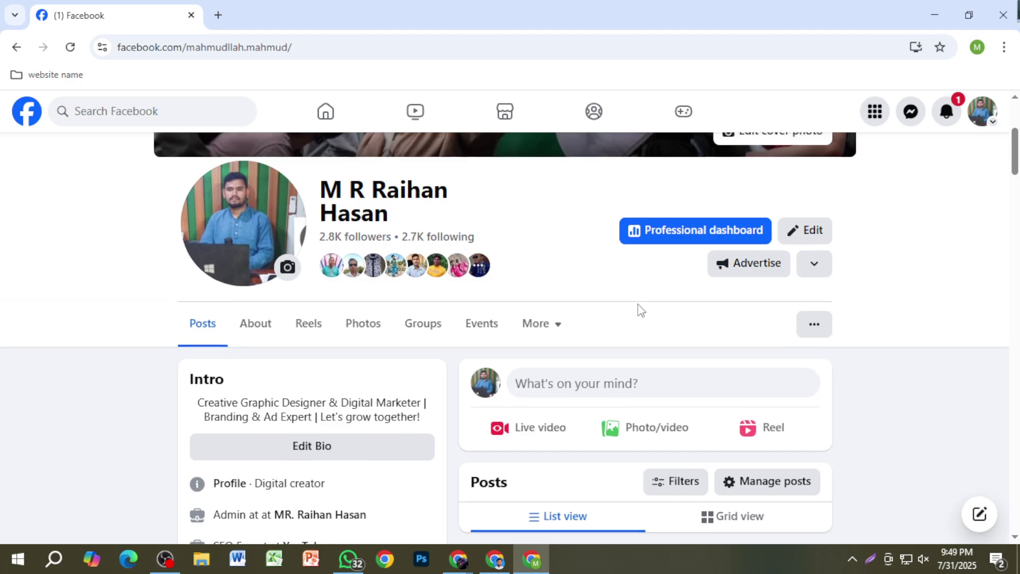
pyautogui.scroll(4, 641, 310)
pyautogui.scroll(1, 639, 311)
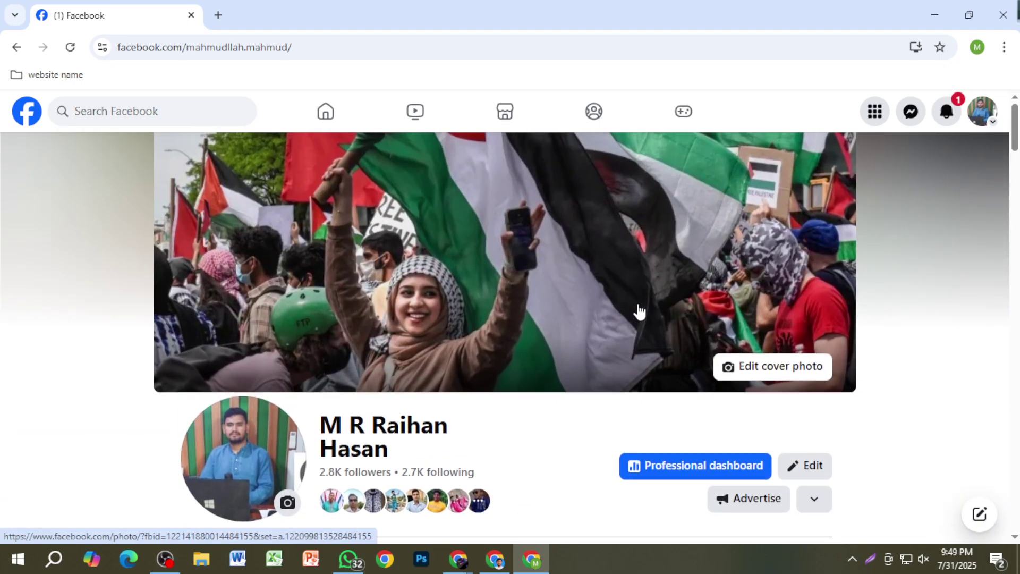
pyautogui.press('Print')
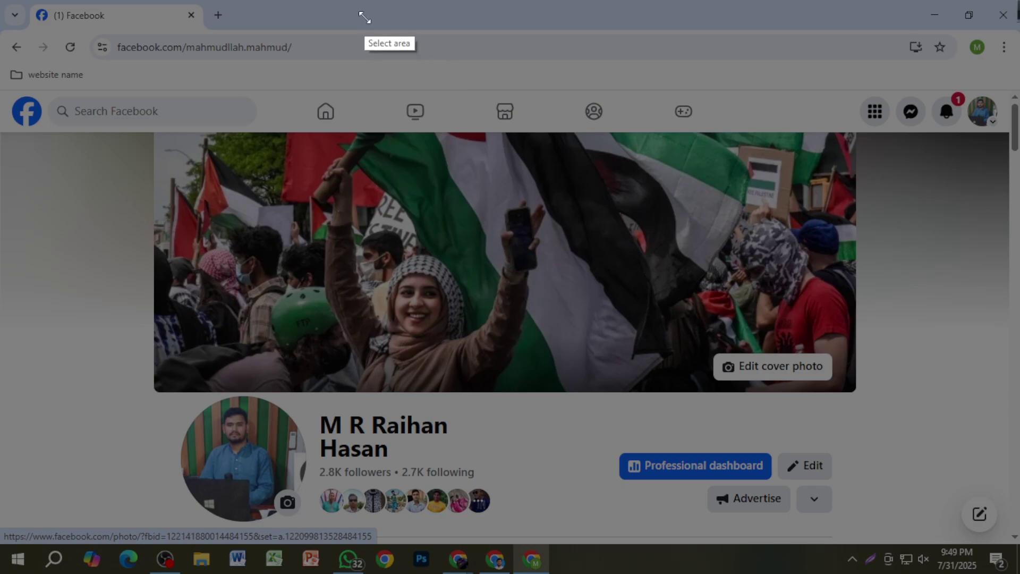
pyautogui.moveTo(364, 11); pyautogui.dragTo(808, 123)
pyautogui.click(822, 68)
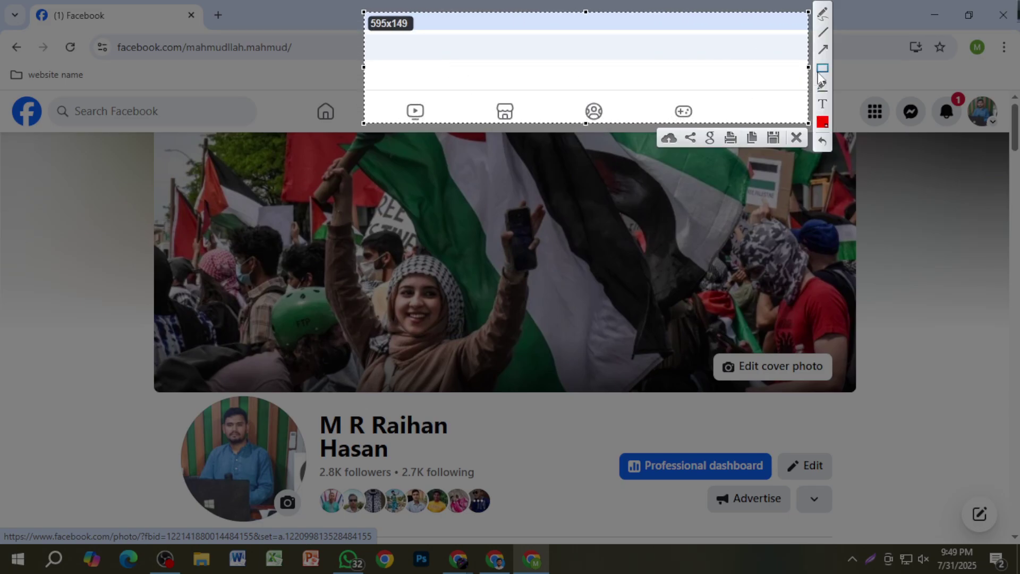
pyautogui.moveTo(432, 43); pyautogui.dragTo(568, 111)
pyautogui.moveTo(616, 58); pyautogui.dragTo(704, 112)
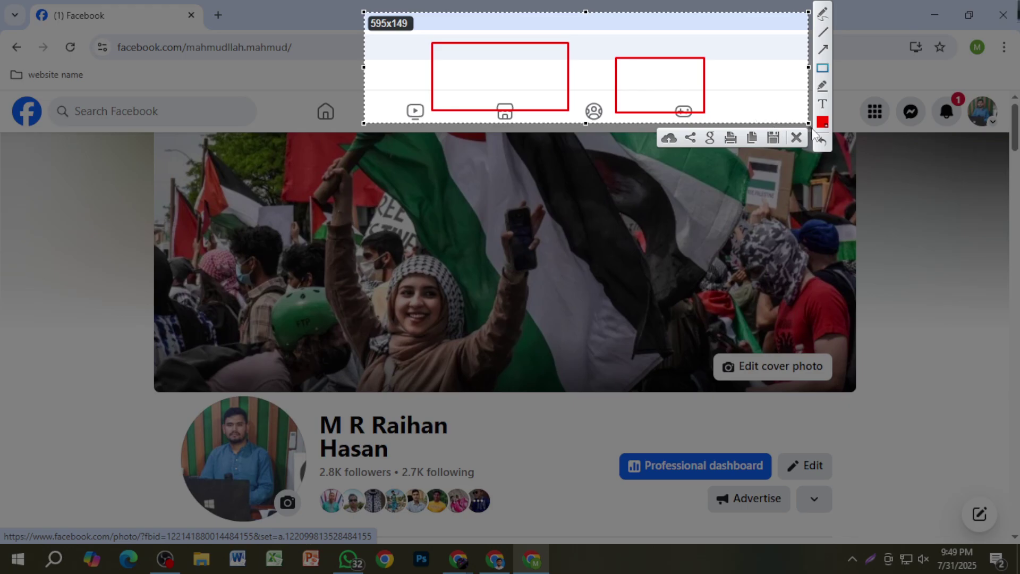
pyautogui.click(796, 138)
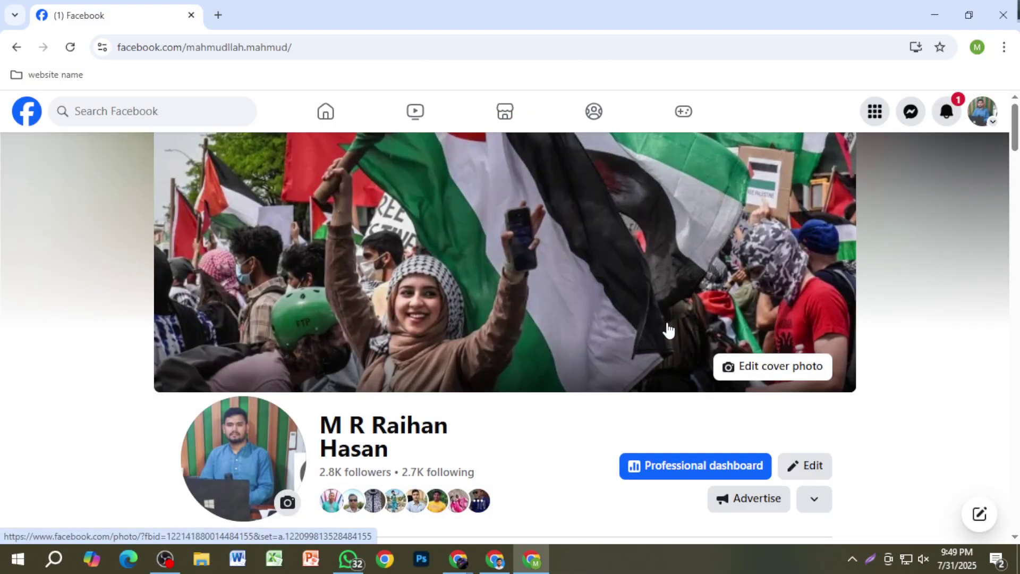
pyautogui.scroll(-4, 664, 330)
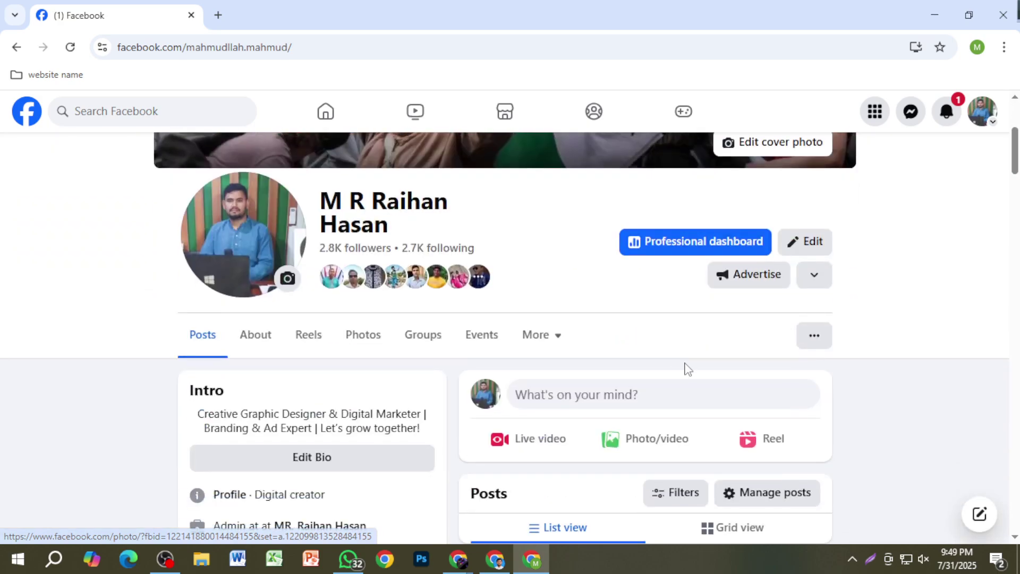
pyautogui.click(687, 402)
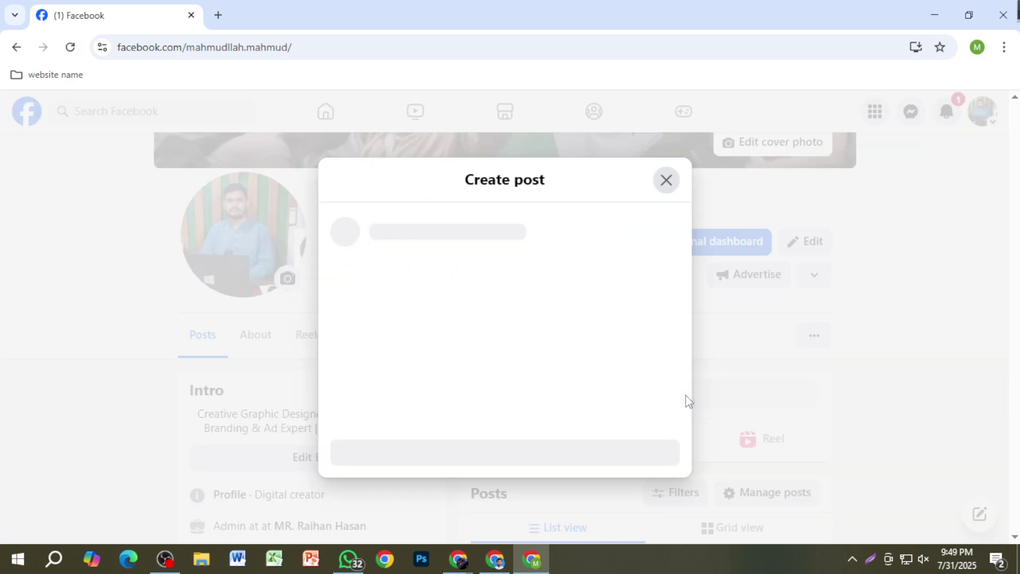
pyautogui.click(510, 345)
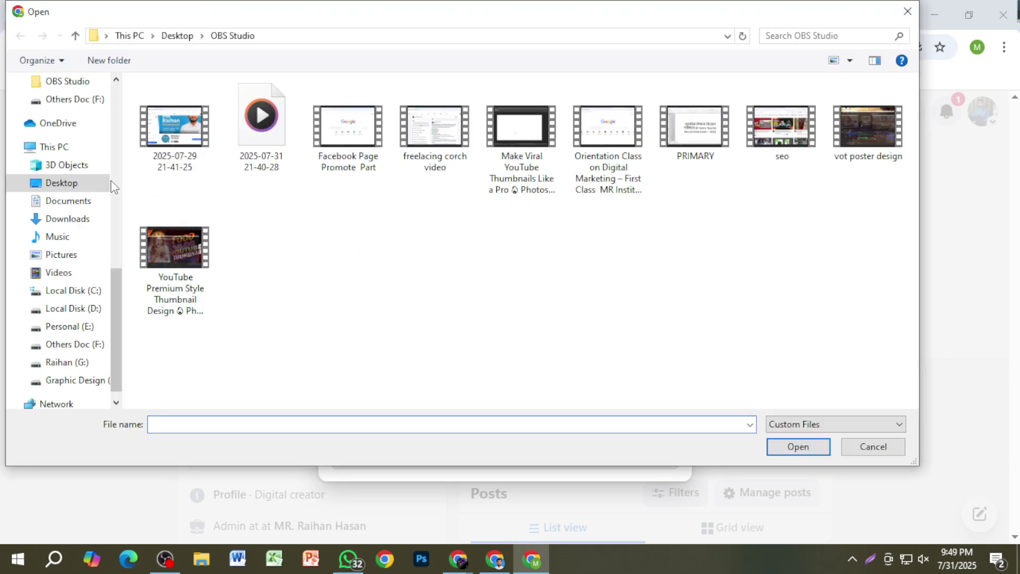
pyautogui.click(63, 183)
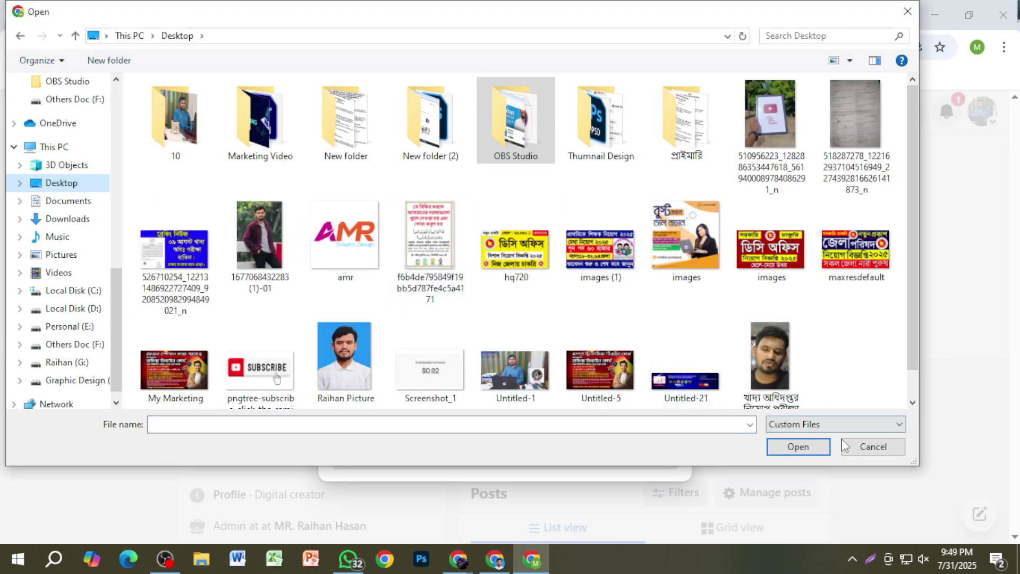
pyautogui.click(873, 447)
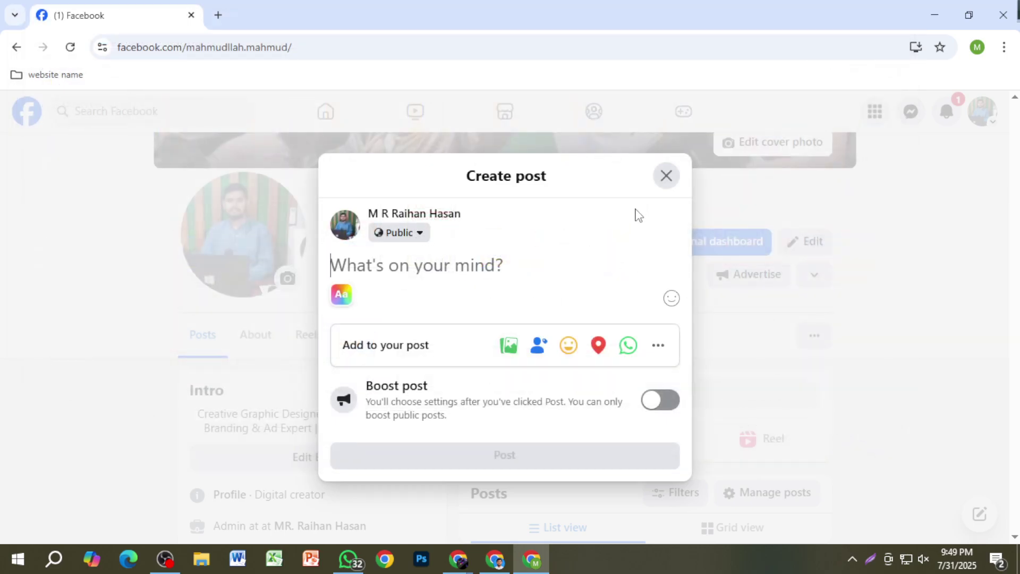
pyautogui.click(666, 177)
pyautogui.scroll(-4, 659, 381)
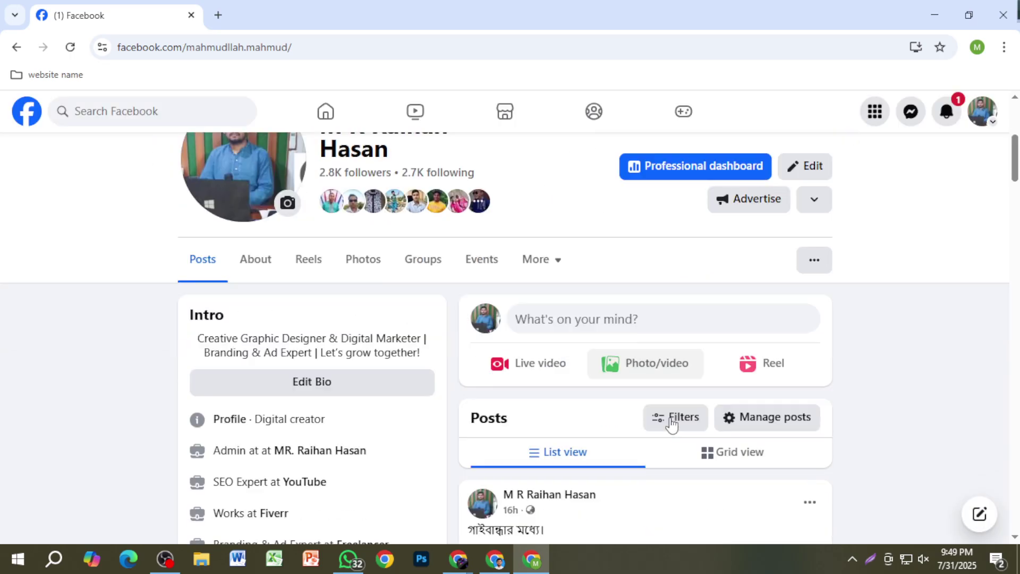
pyautogui.scroll(3, 671, 423)
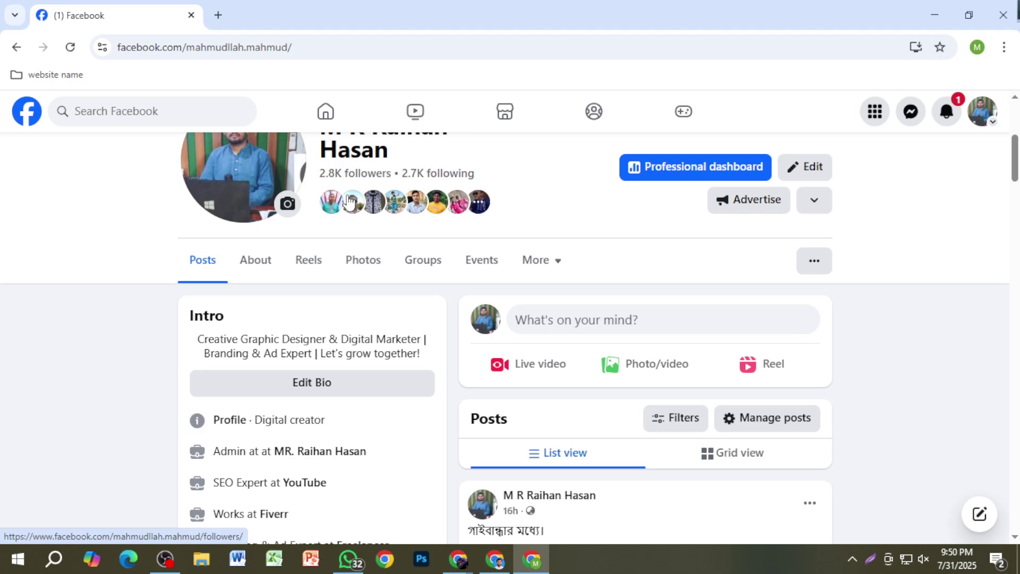
pyautogui.scroll(-1, 485, 287)
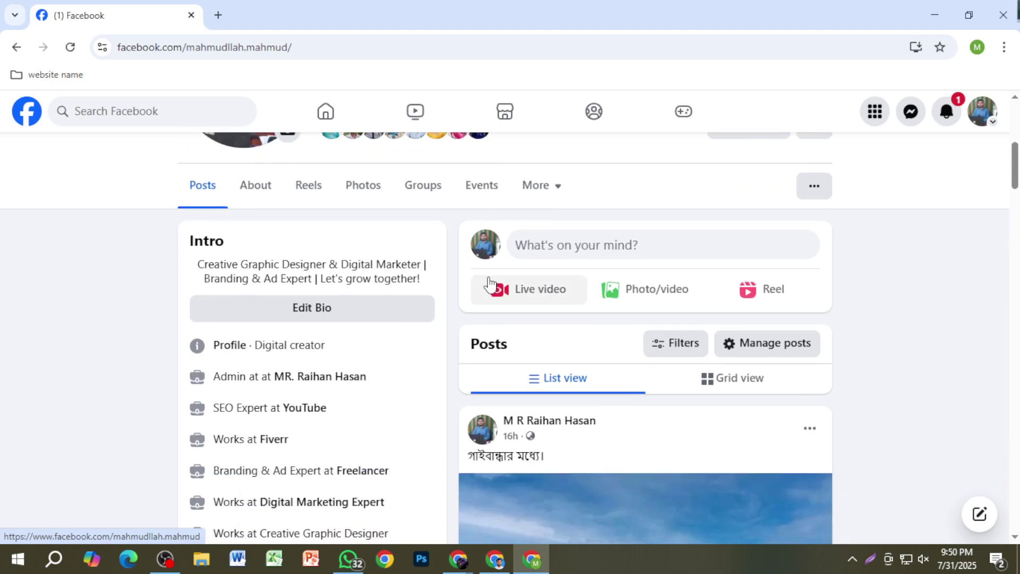
pyautogui.scroll(-2, 696, 393)
pyautogui.scroll(-1, 696, 402)
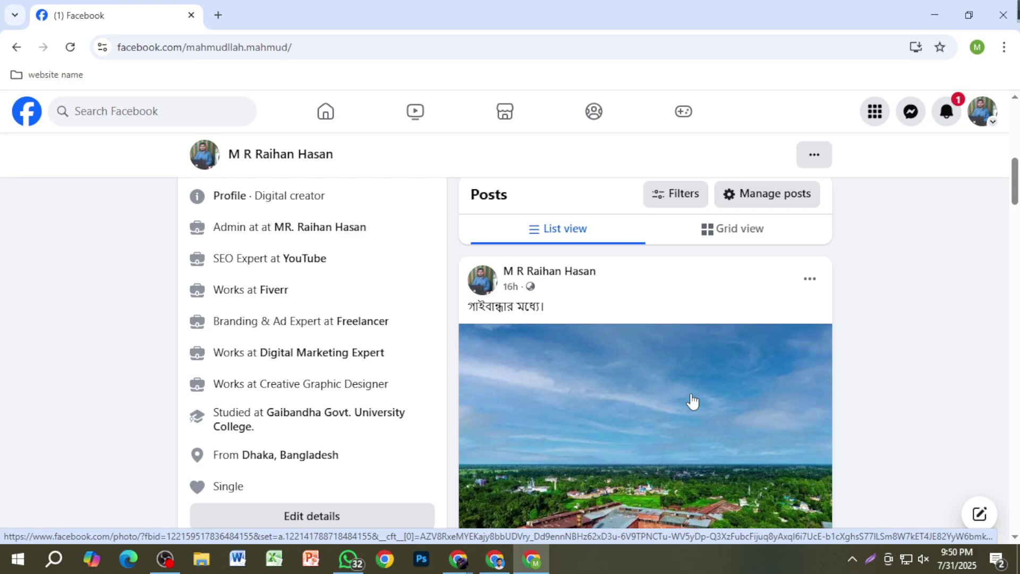
pyautogui.scroll(3, 684, 406)
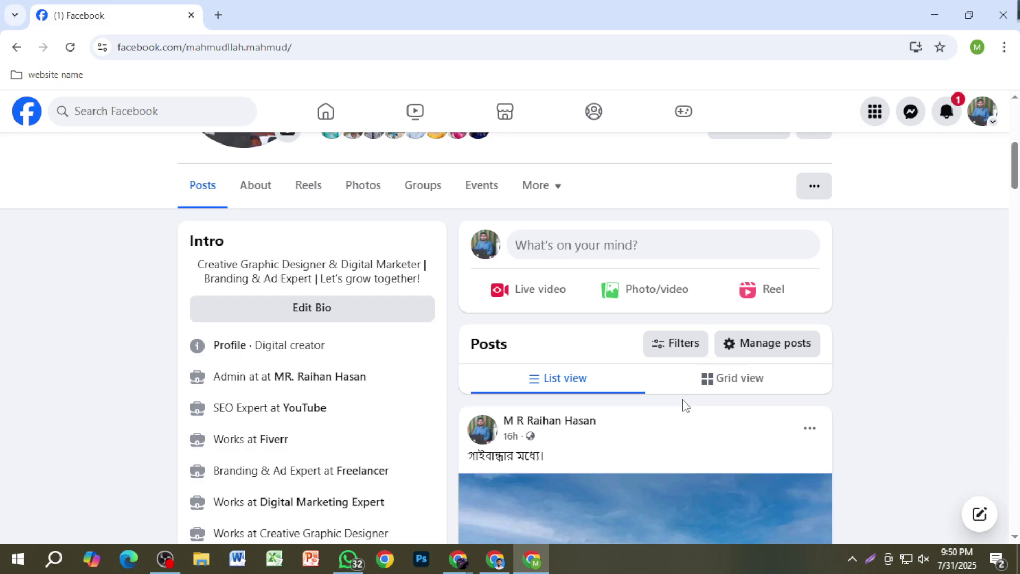
pyautogui.scroll(5, 684, 406)
pyautogui.scroll(-3, 660, 388)
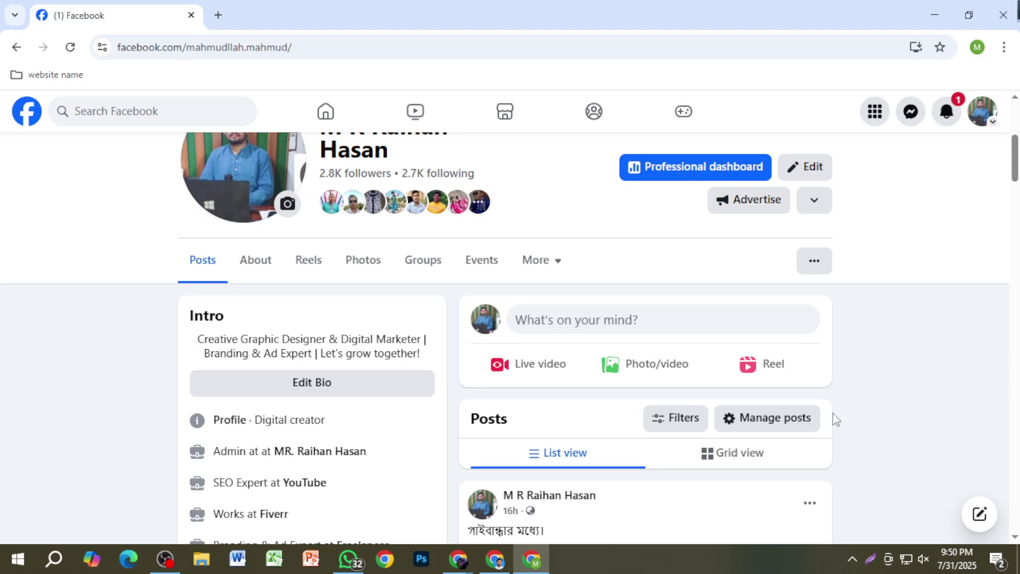
pyautogui.scroll(5, 837, 420)
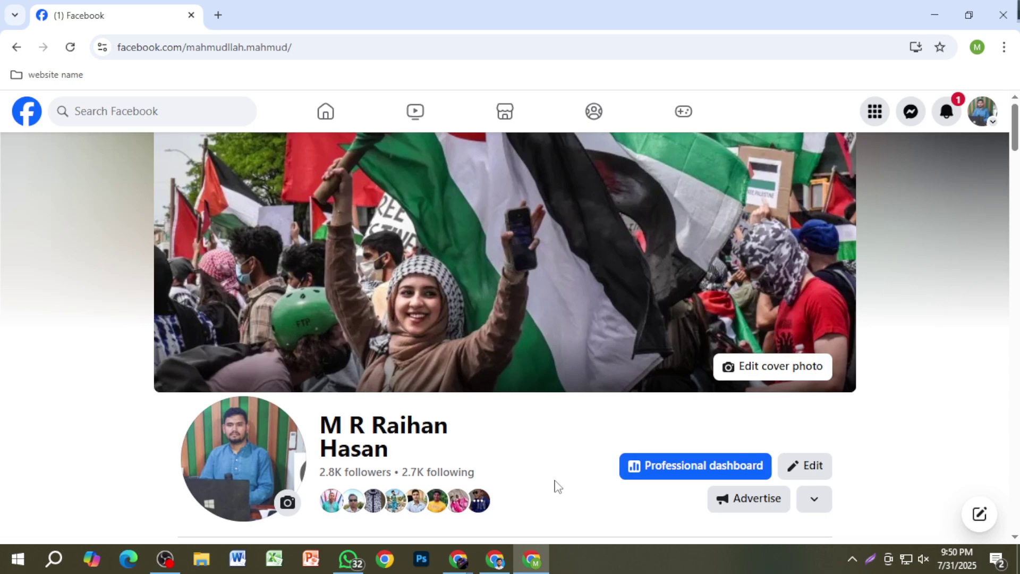
pyautogui.scroll(-5, 553, 486)
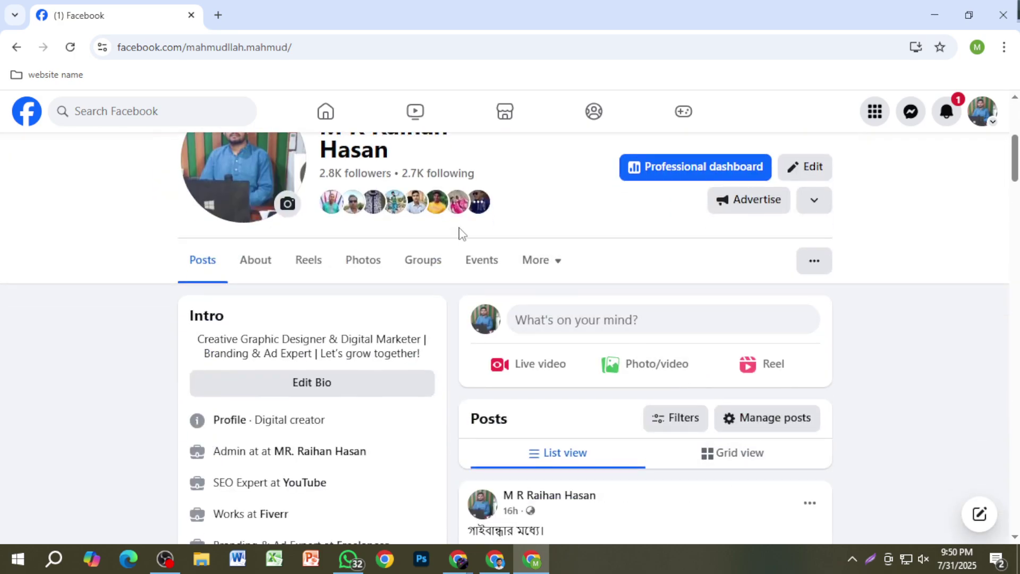
# Step: Search Google Images for 'পাঞ্জাবি' in a new tab
pyautogui.click(217, 15)
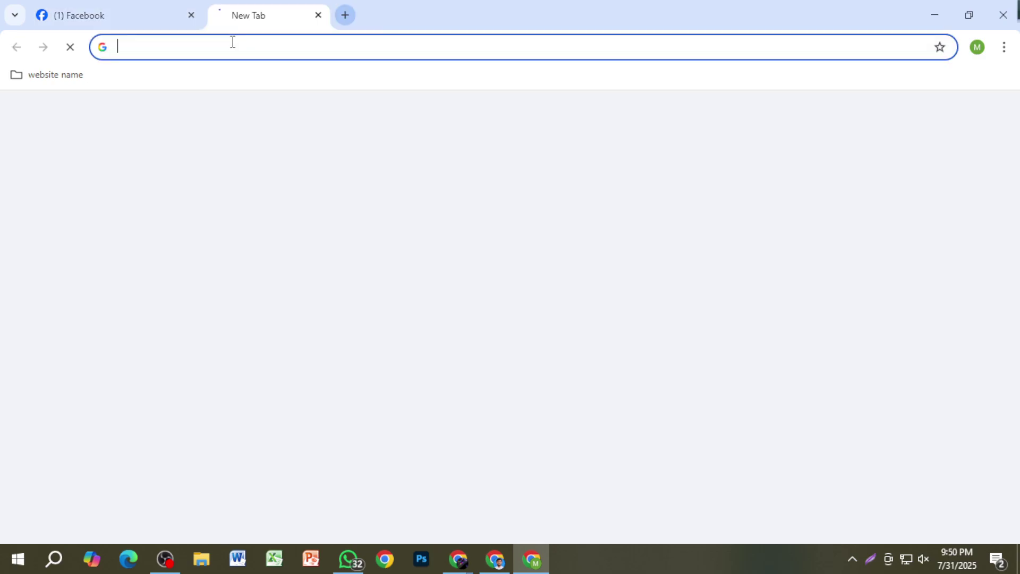
pyautogui.write('পা')
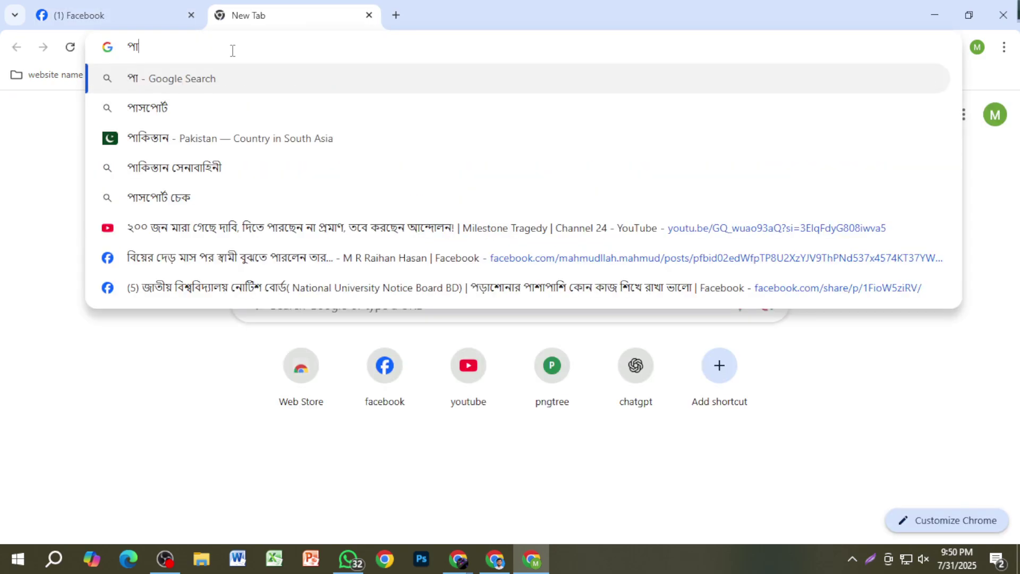
pyautogui.write('ড়')
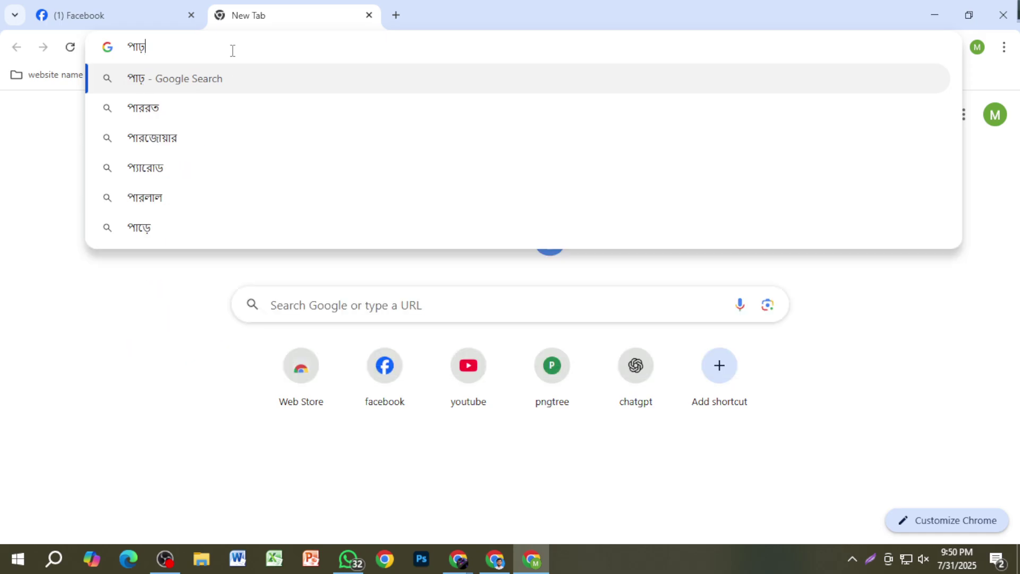
pyautogui.press('BackSpace')
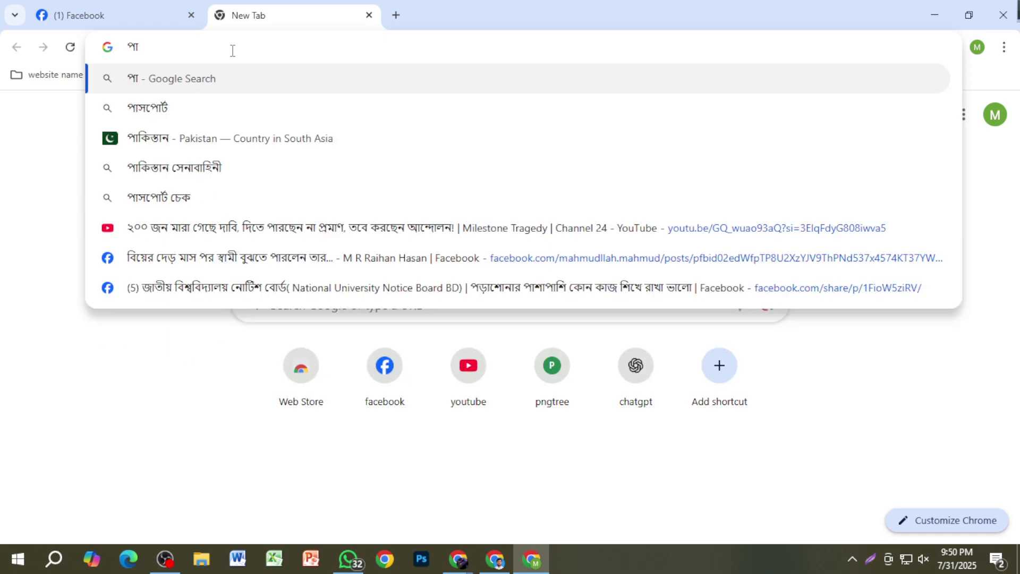
pyautogui.write('ঞ্জাবি')
pyautogui.press('Return')
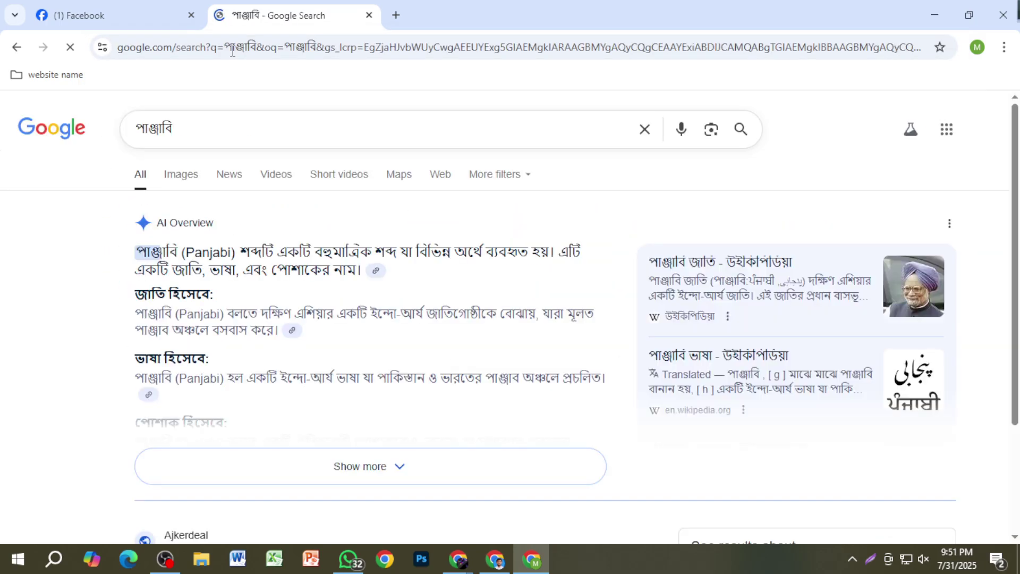
pyautogui.click(182, 176)
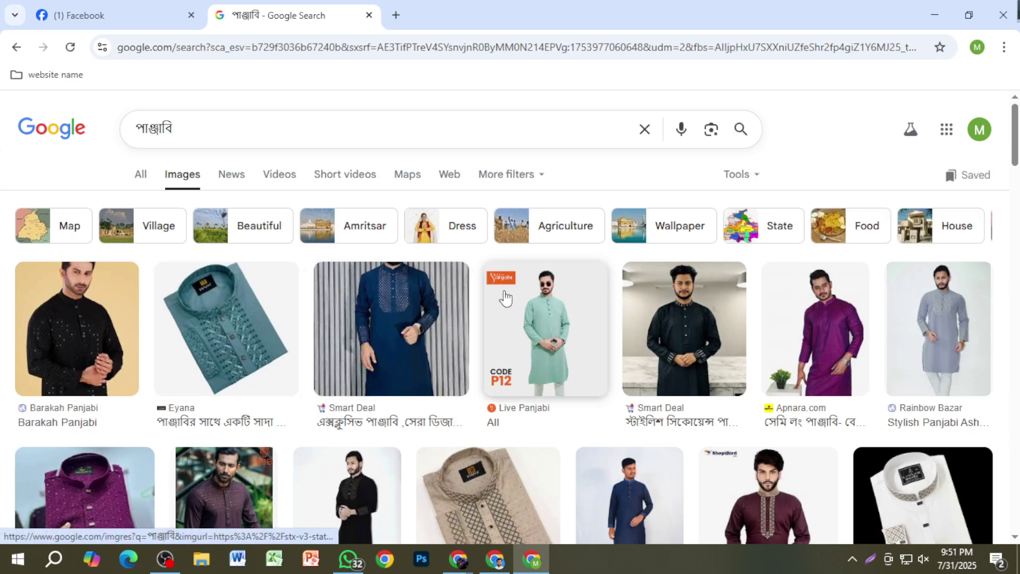
# Step: Save the Eyana teal panjabi image to the Desktop as a JPEG
pyautogui.click(225, 327)
pyautogui.rightClick(765, 366)
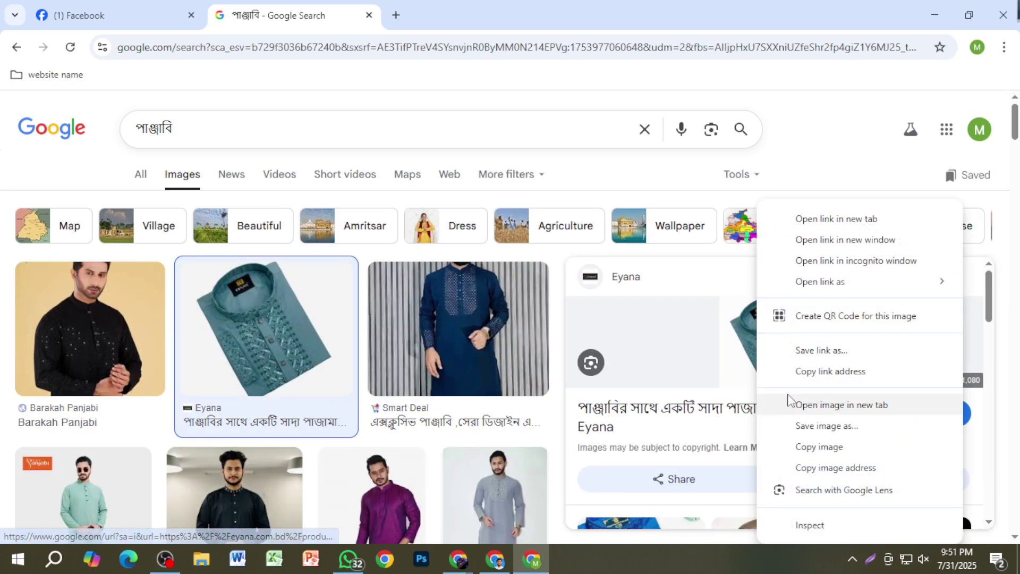
pyautogui.click(829, 426)
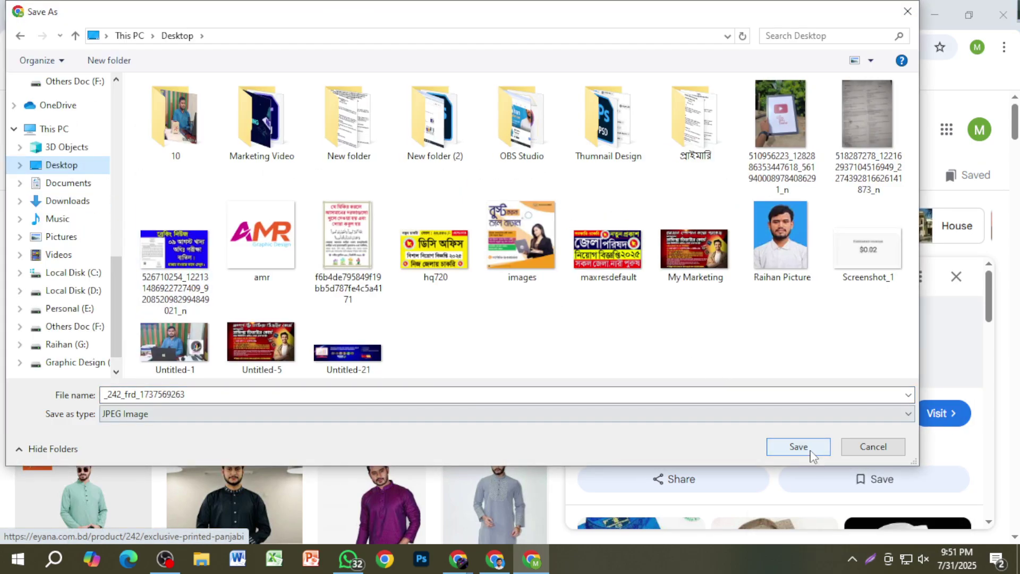
pyautogui.click(798, 447)
pyautogui.click(96, 15)
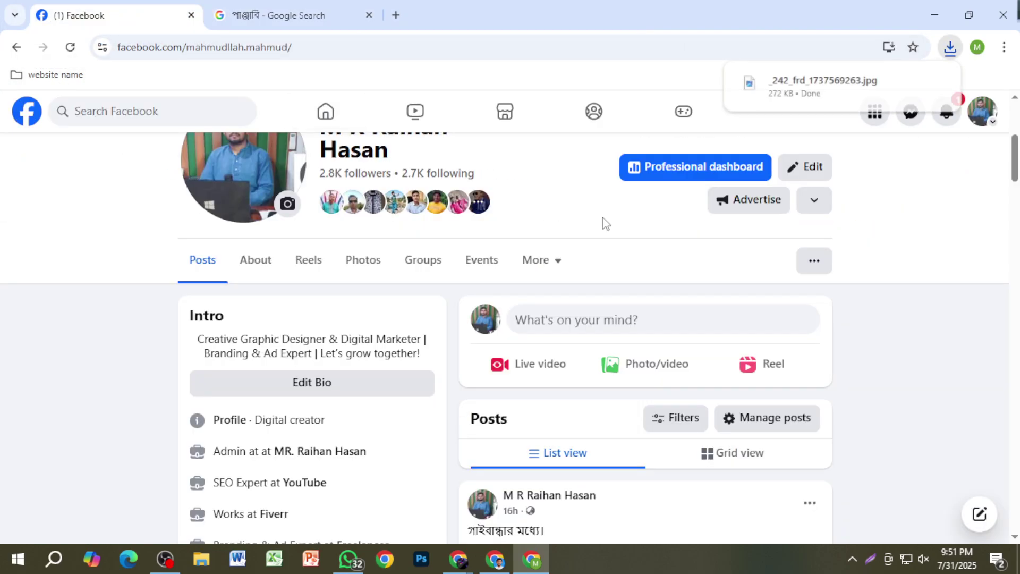
pyautogui.click(654, 371)
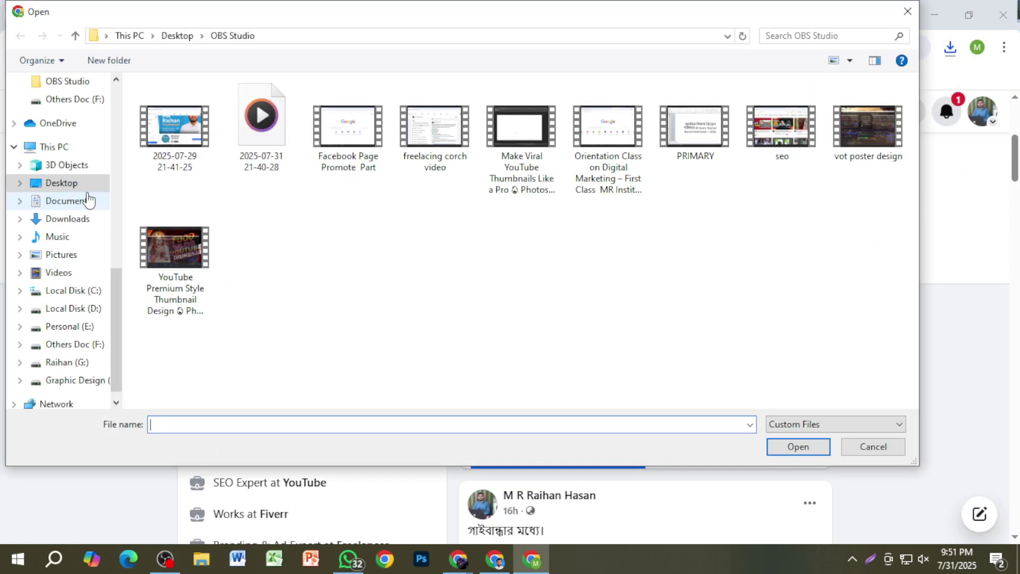
pyautogui.click(59, 184)
pyautogui.press('Escape')
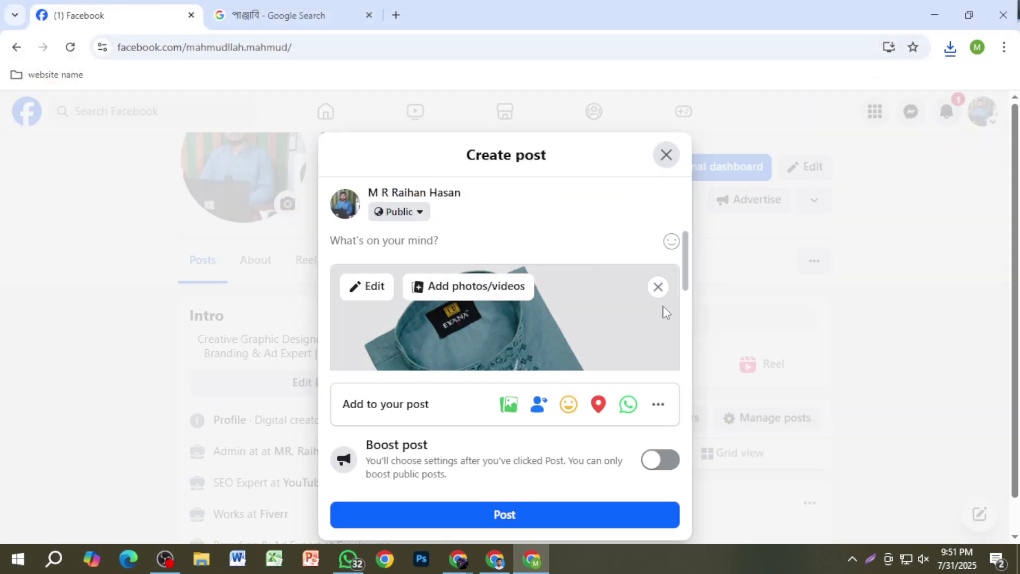
pyautogui.click(658, 287)
pyautogui.click(665, 176)
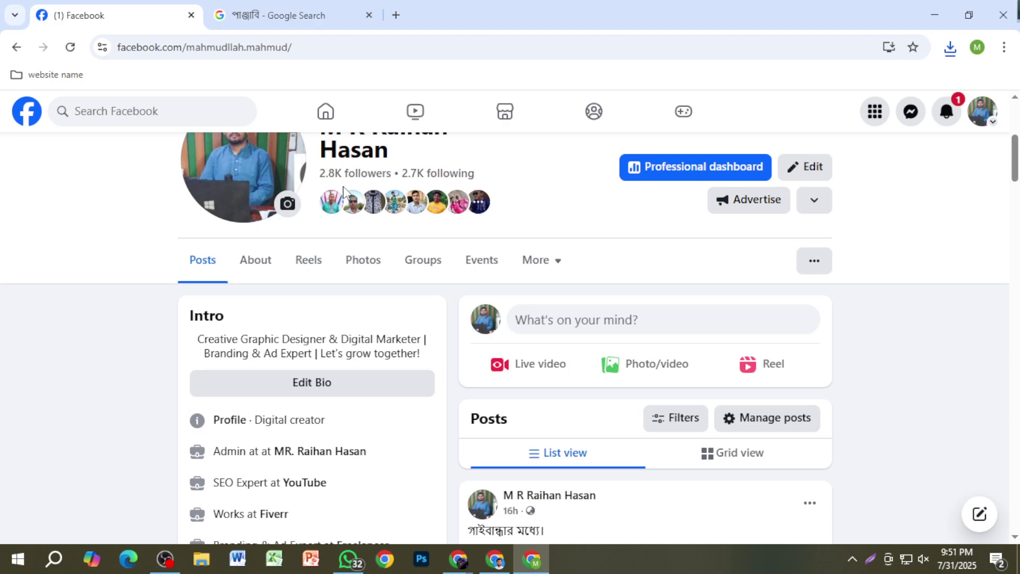
pyautogui.press('Print')
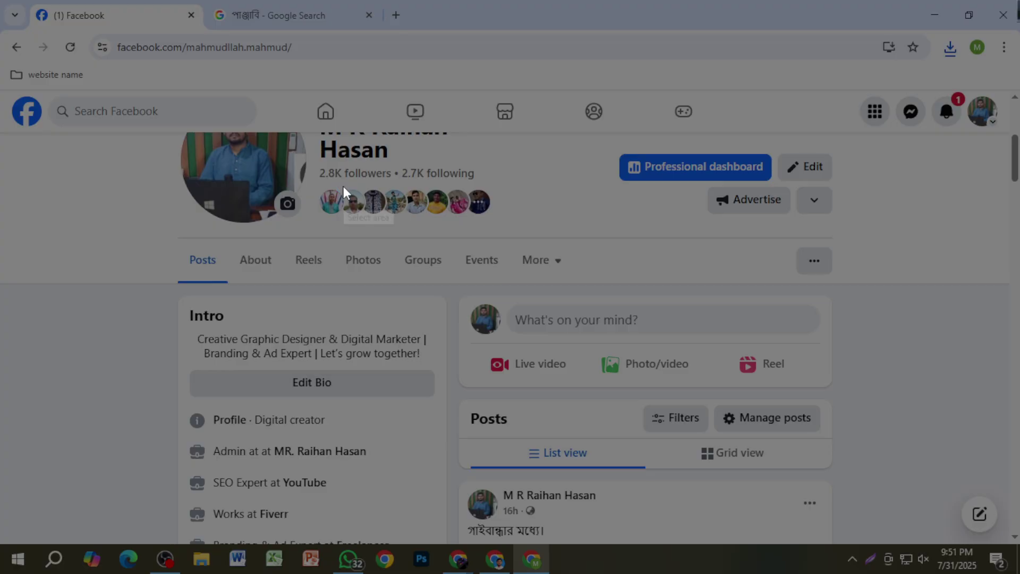
pyautogui.moveTo(314, 160); pyautogui.dragTo(395, 181)
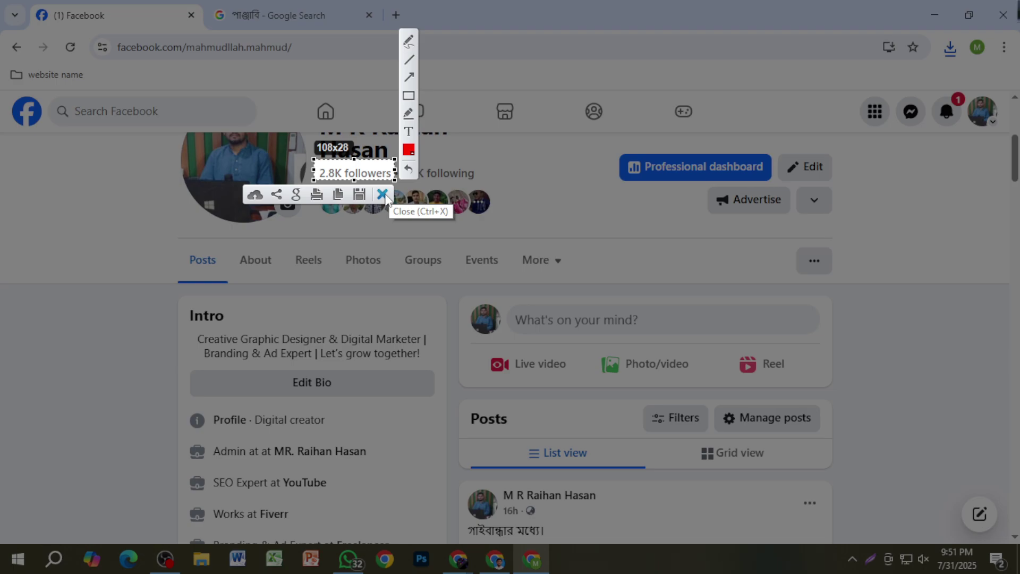
pyautogui.click(382, 195)
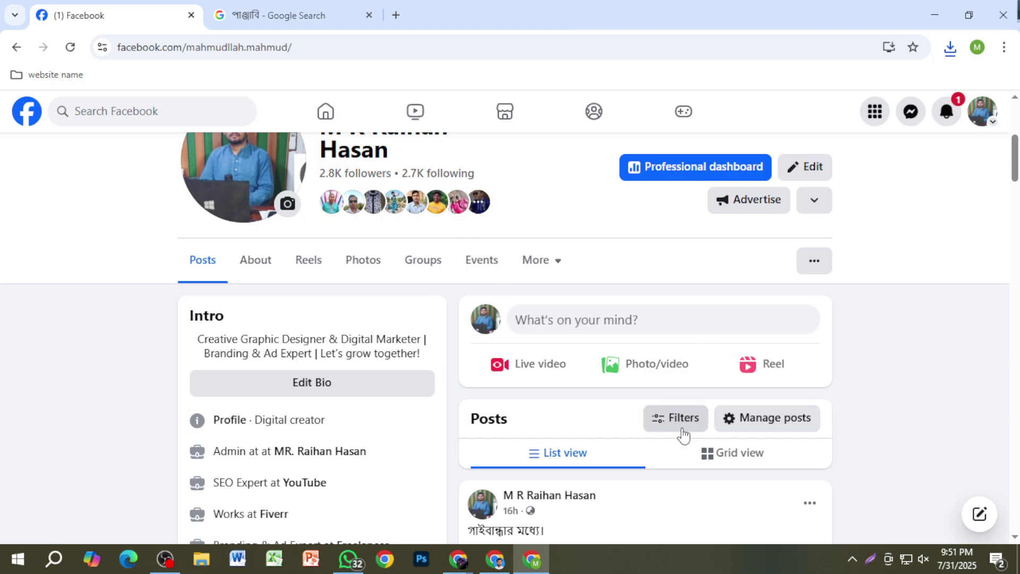
pyautogui.scroll(-3, 684, 435)
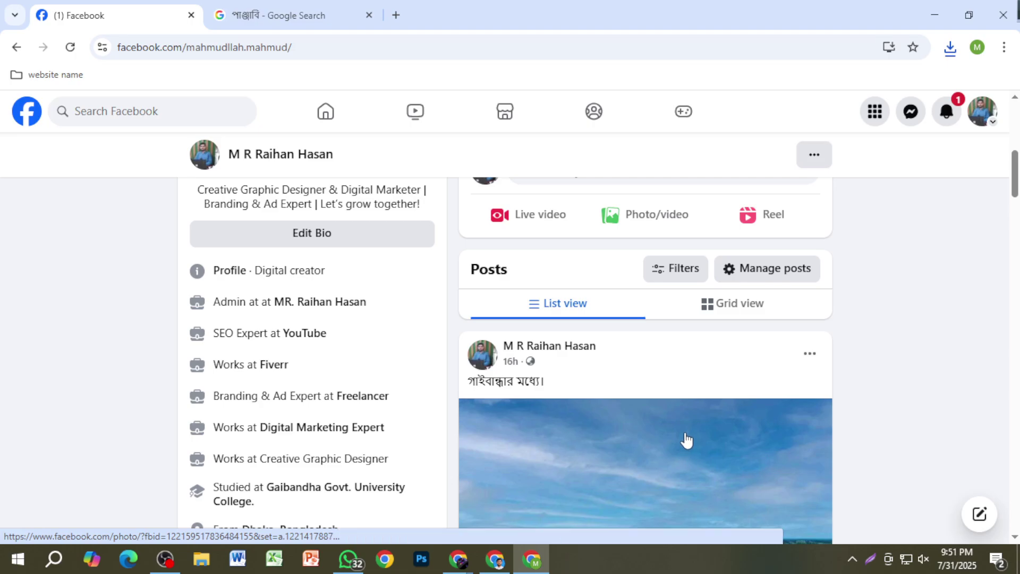
pyautogui.scroll(3, 686, 448)
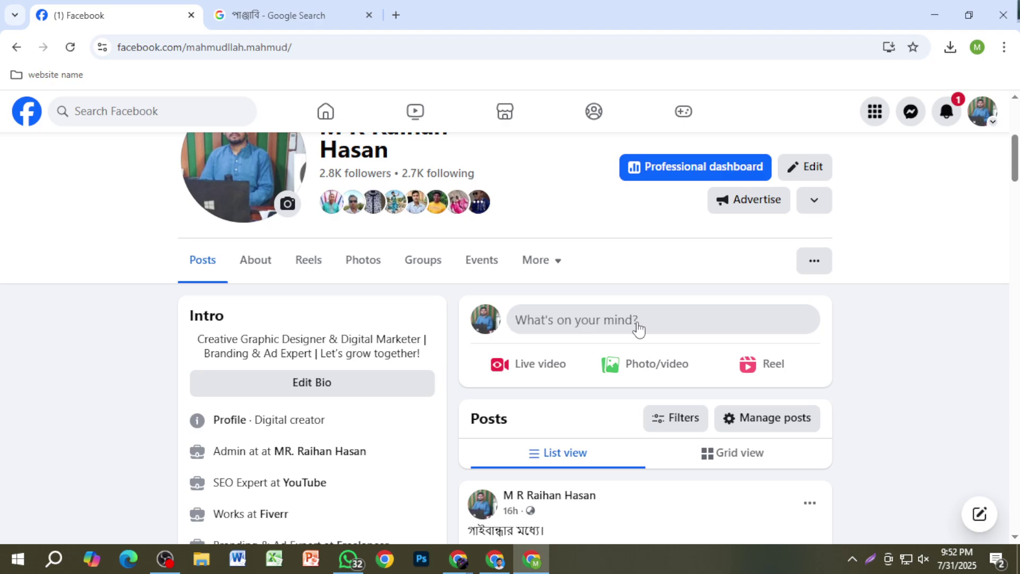
pyautogui.click(638, 328)
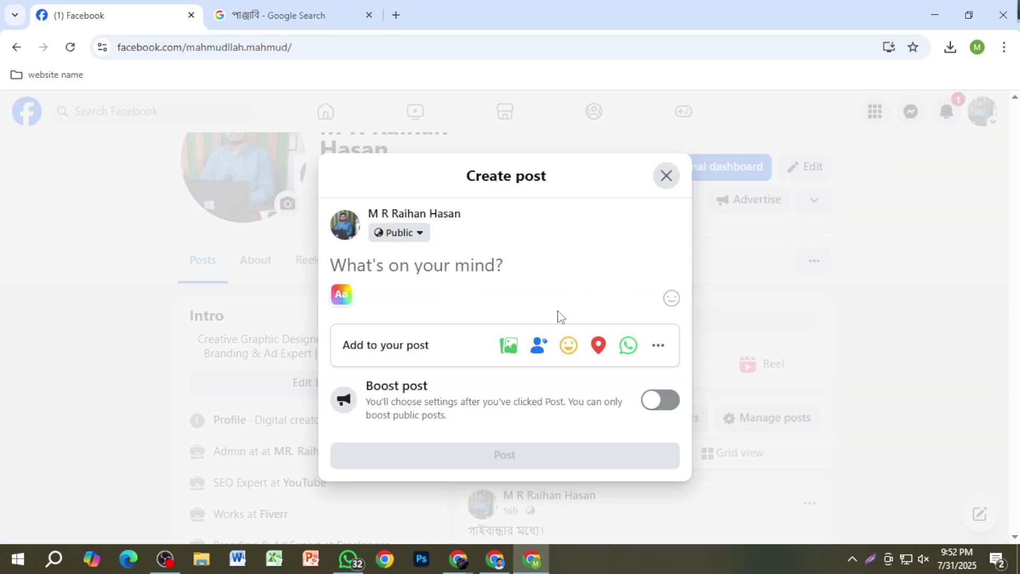
pyautogui.click(666, 176)
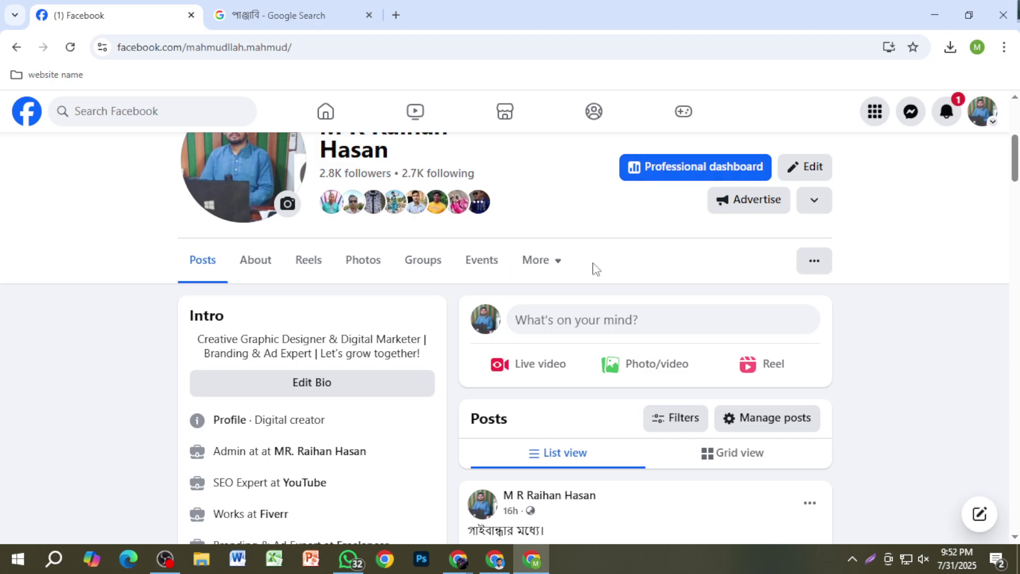
pyautogui.click(673, 316)
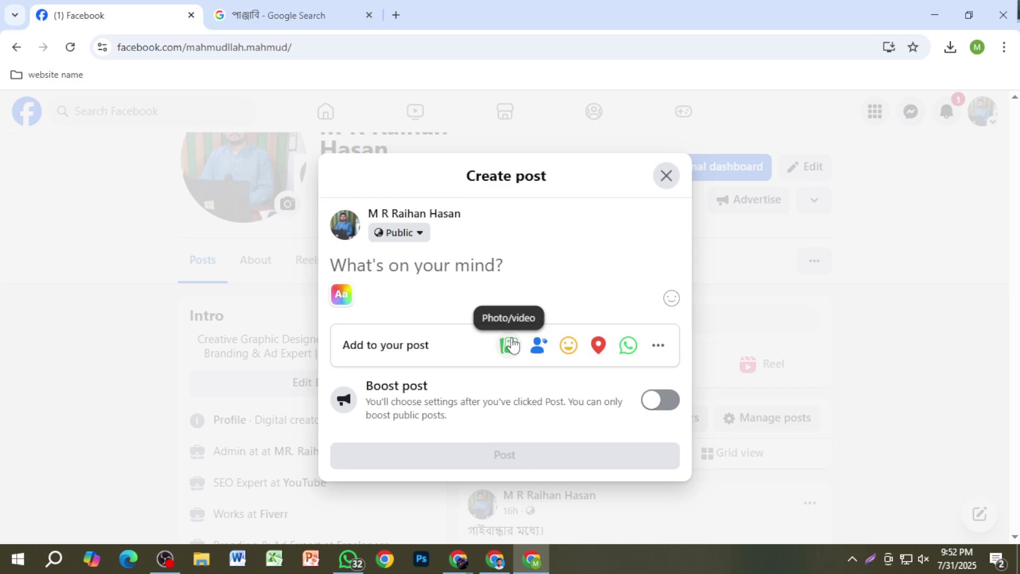
pyautogui.click(666, 176)
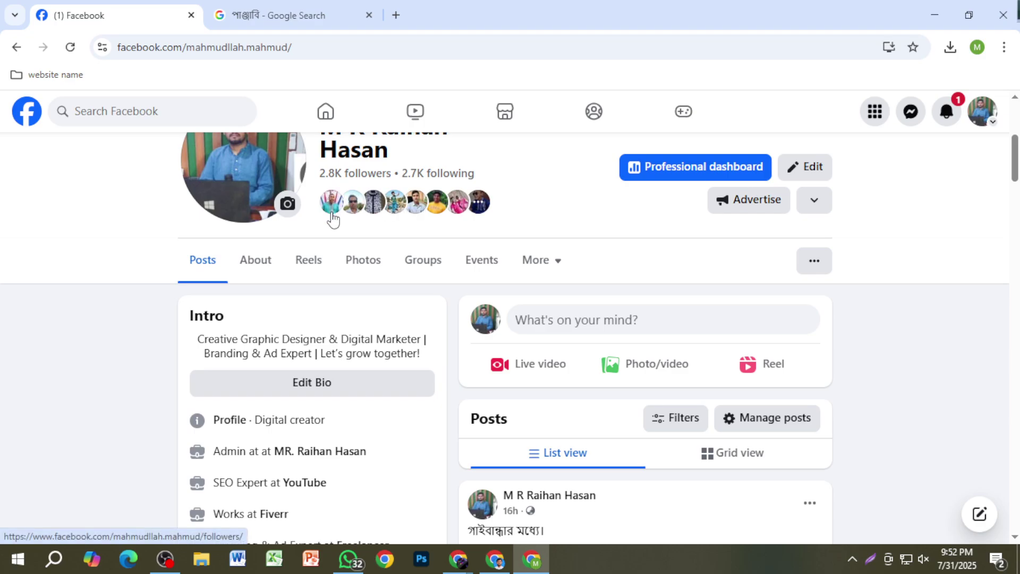
# Step: Open the professional dashboard's Views insights: 253,930 views over the last 28 days
pyautogui.click(676, 178)
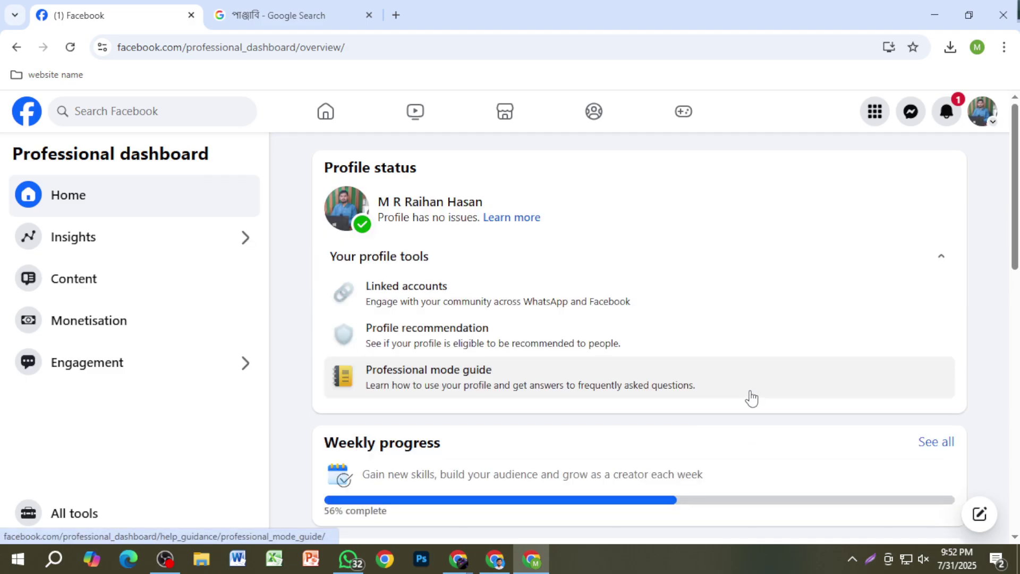
pyautogui.scroll(-1, 739, 399)
pyautogui.scroll(-9, 728, 401)
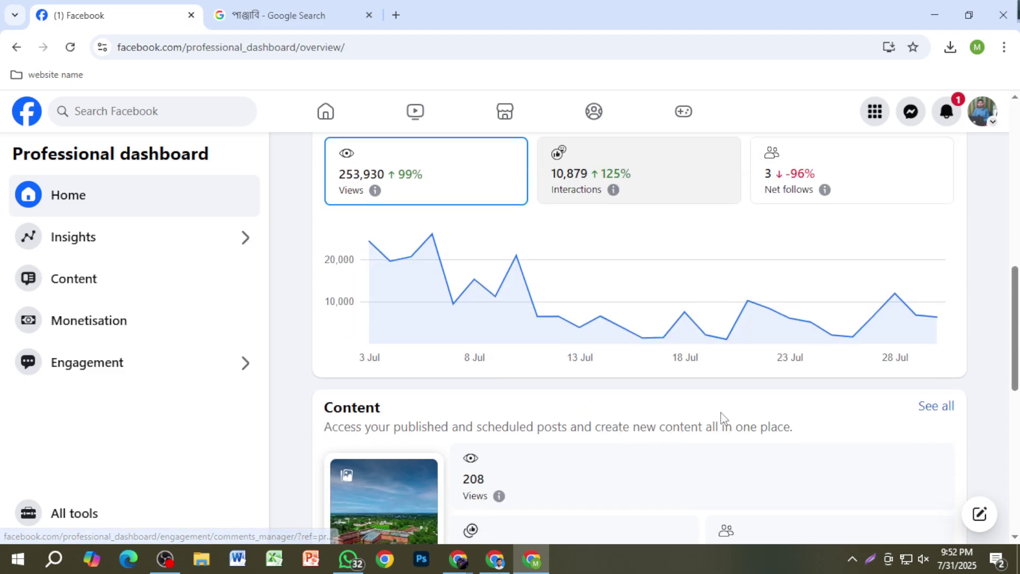
pyautogui.scroll(4, 723, 417)
pyautogui.scroll(2, 667, 330)
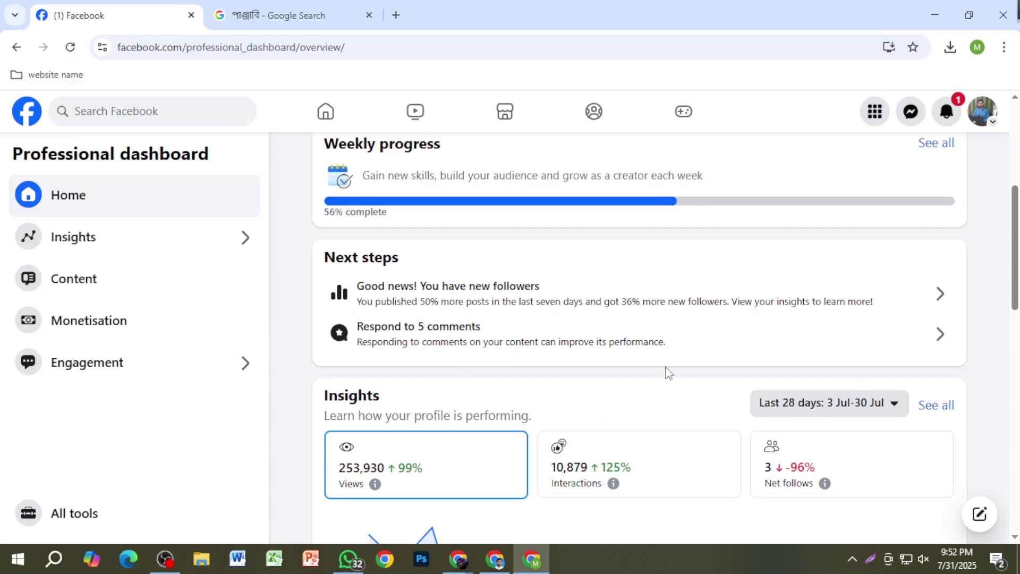
pyautogui.scroll(2, 571, 324)
pyautogui.scroll(3, 571, 324)
pyautogui.scroll(-4, 668, 365)
pyautogui.scroll(-5, 528, 376)
pyautogui.scroll(2, 325, 280)
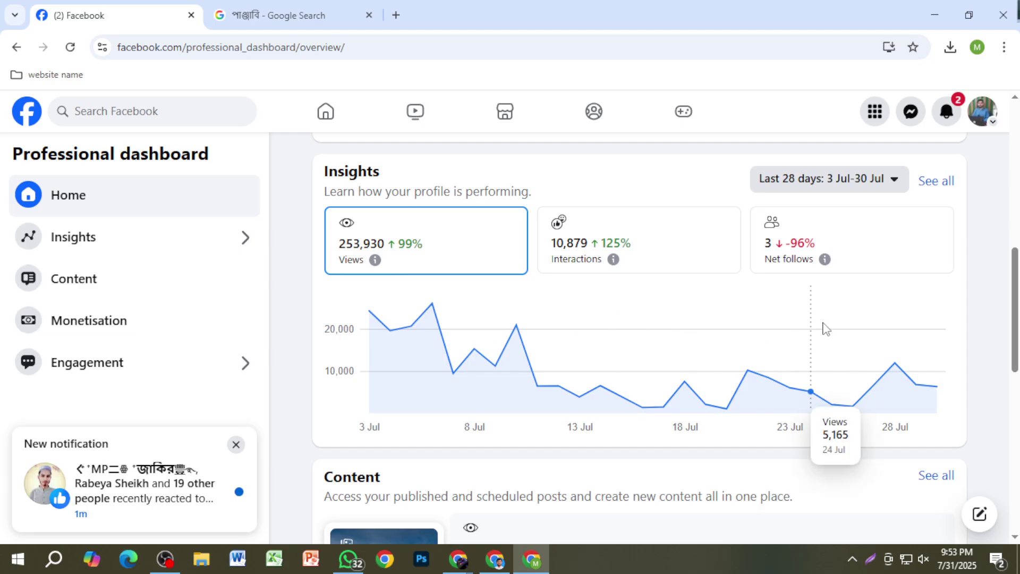
pyautogui.scroll(3, 903, 321)
pyautogui.click(935, 334)
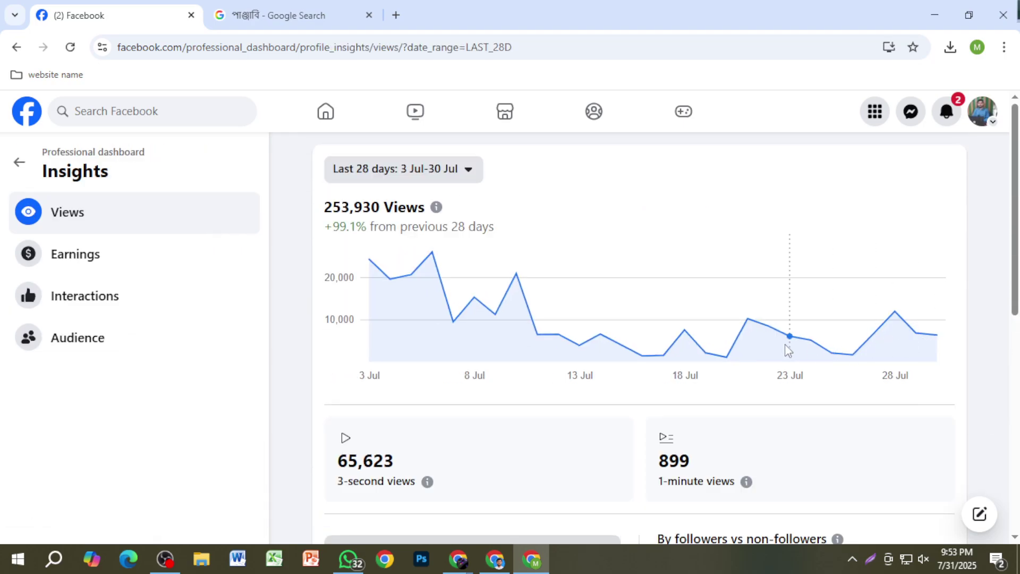
# Step: Scroll to Top content by views, page through two more cards, then return to the dashboard
pyautogui.scroll(-4, 643, 410)
pyautogui.scroll(-5, 643, 409)
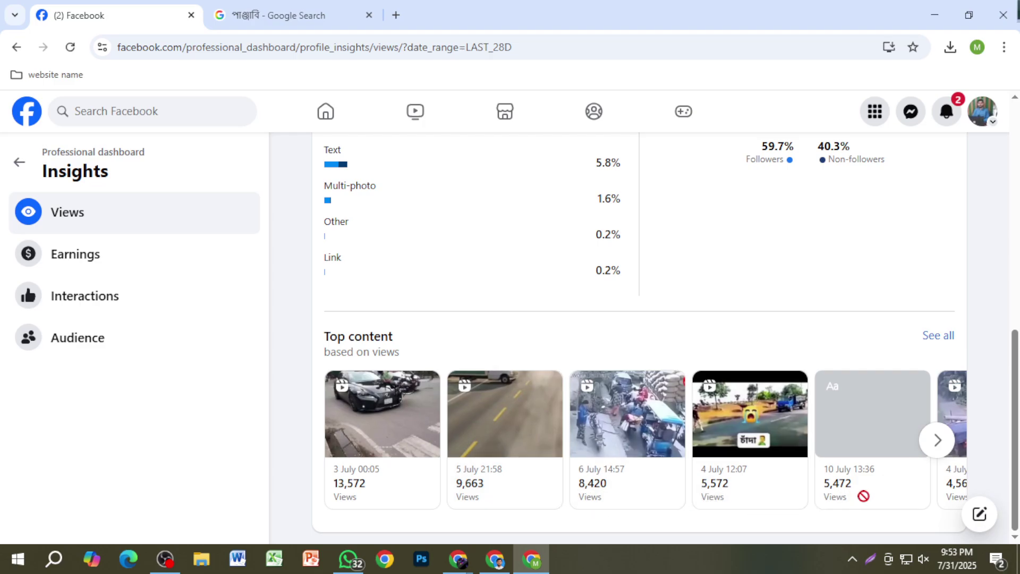
pyautogui.click(938, 440)
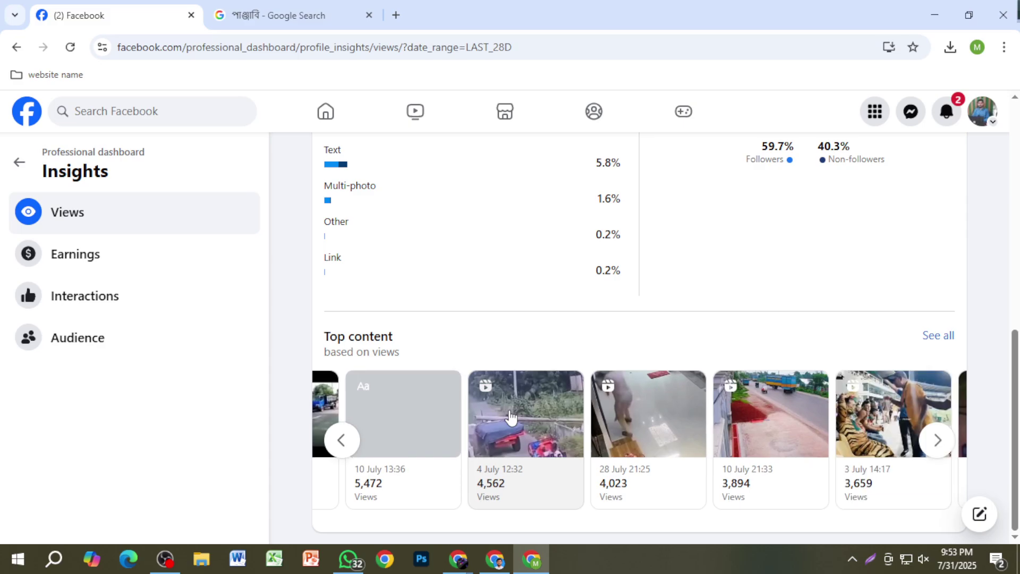
pyautogui.click(938, 439)
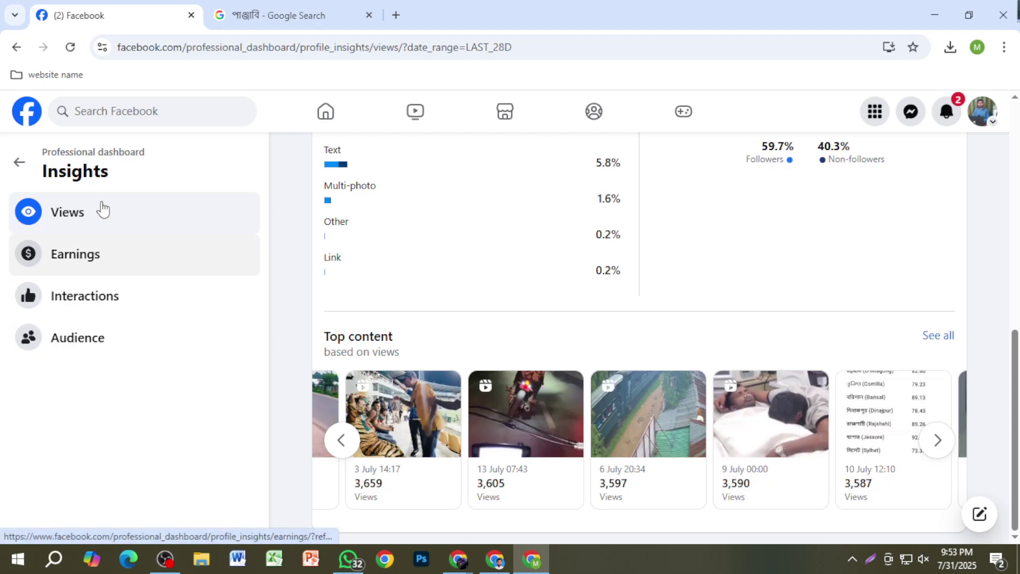
pyautogui.click(19, 162)
# Step: Scroll the dashboard past the content, monetisation and engagement figures, then go back to the profile
pyautogui.scroll(-10, 537, 303)
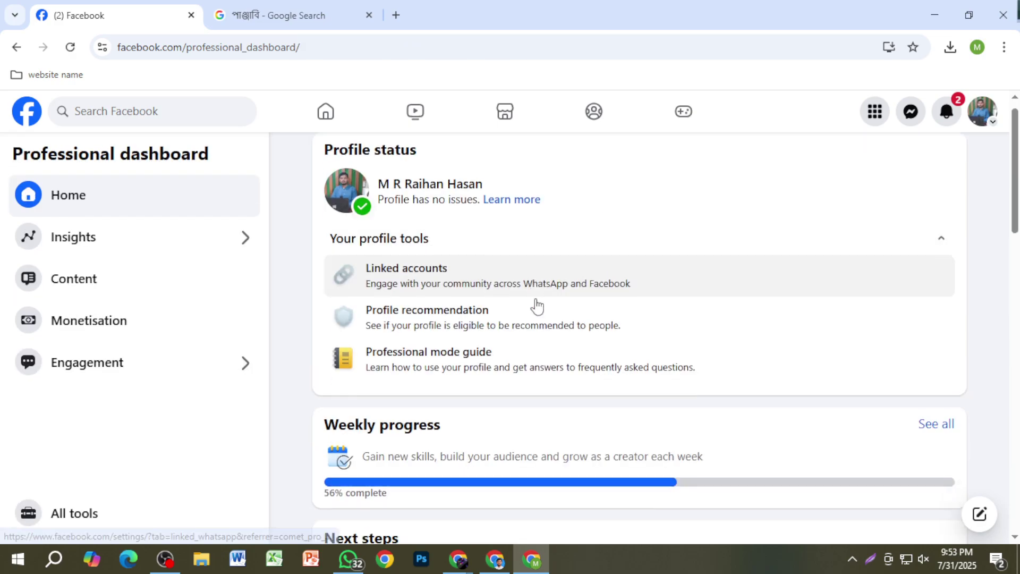
pyautogui.scroll(-4, 555, 350)
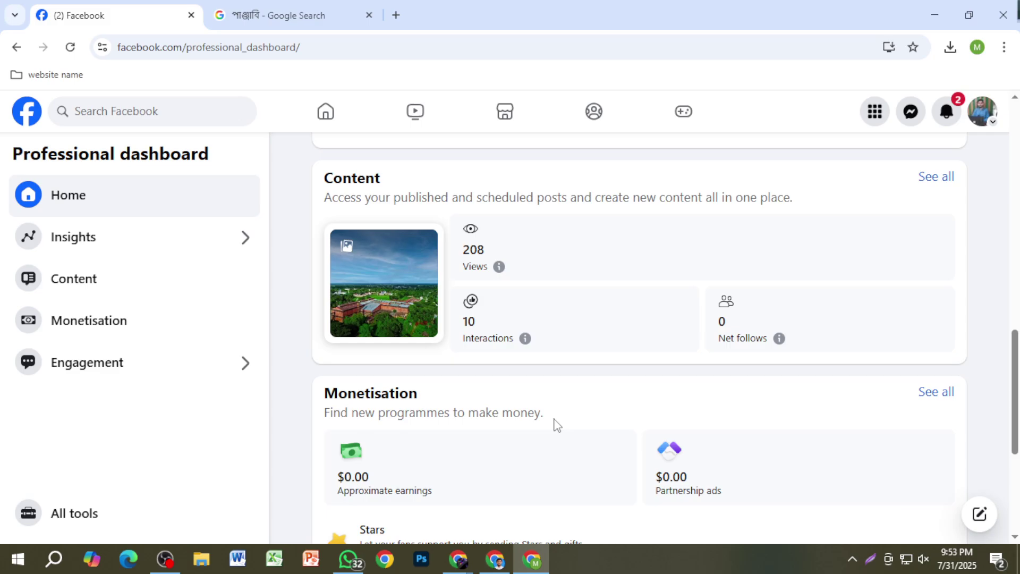
pyautogui.scroll(-5, 558, 431)
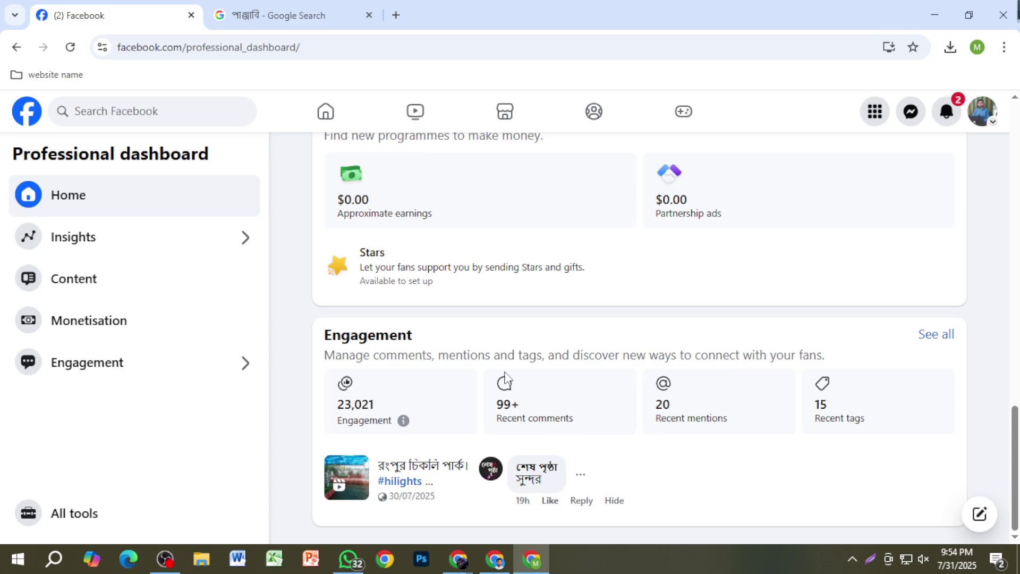
pyautogui.click(327, 127)
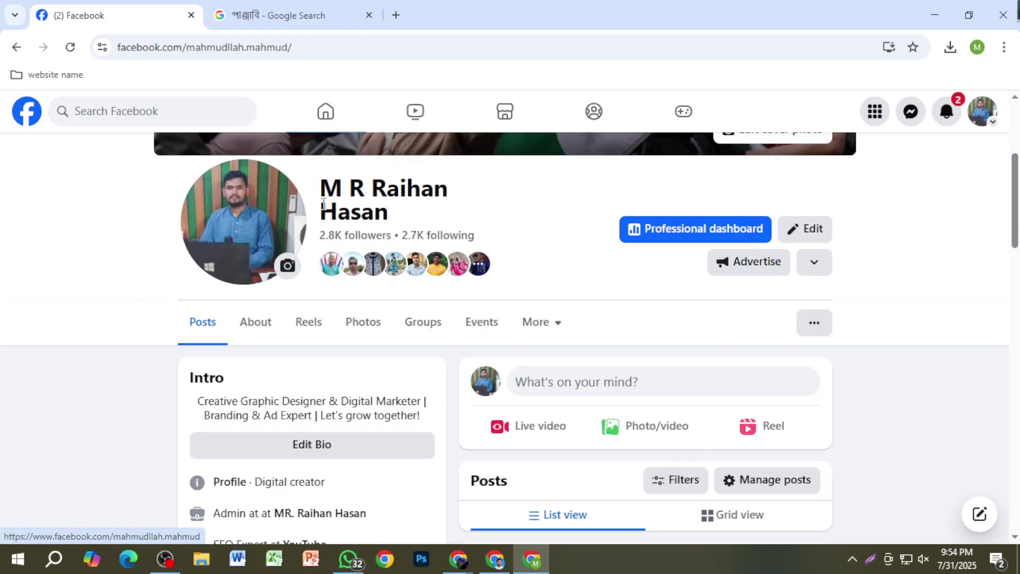
pyautogui.scroll(-10, 701, 410)
# Step: Like the aerial campus photo post, then scroll back up to the Intro and latest post
pyautogui.scroll(-3, 735, 427)
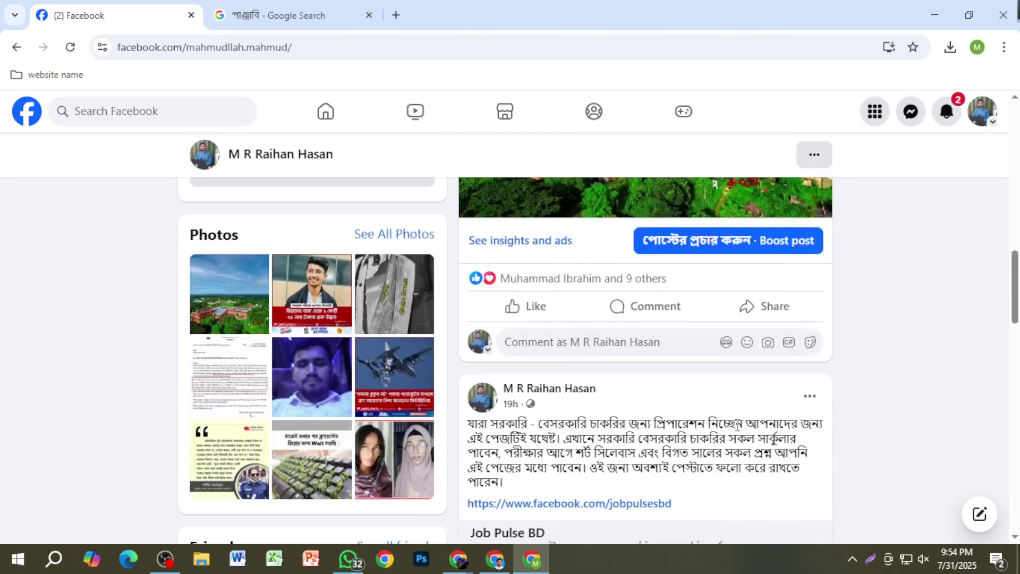
pyautogui.scroll(3, 735, 428)
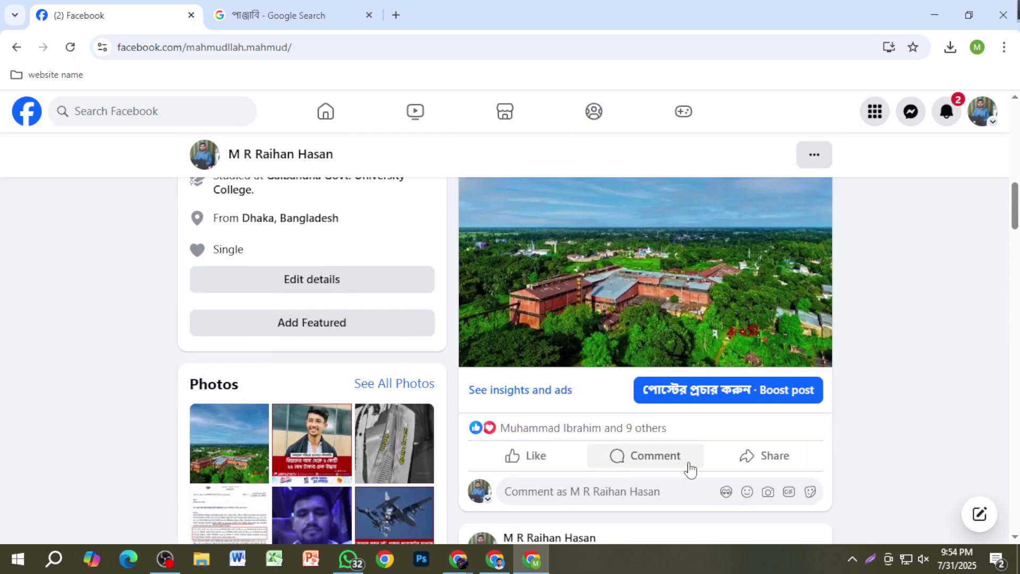
pyautogui.moveTo(510, 470)
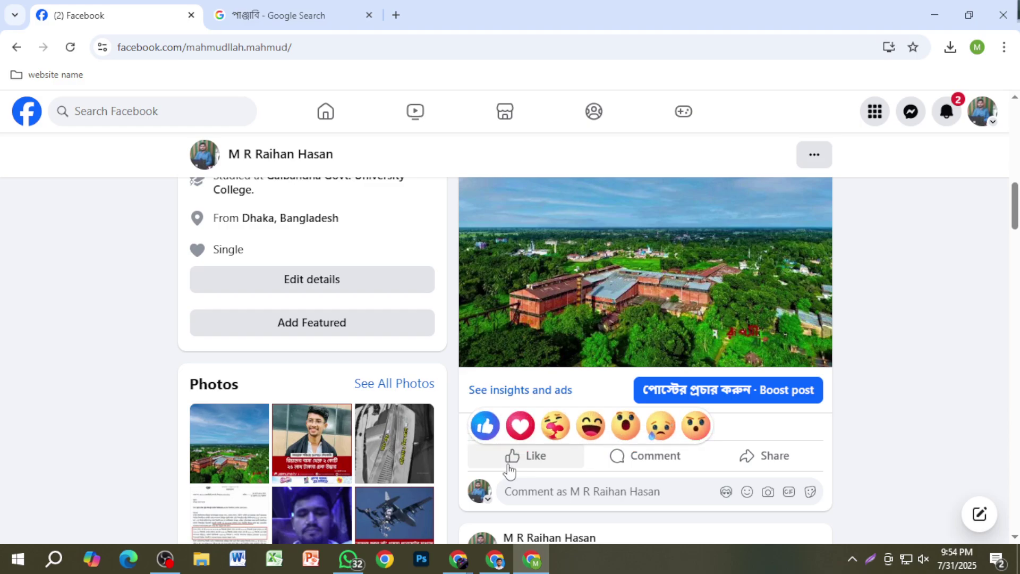
pyautogui.click(510, 469)
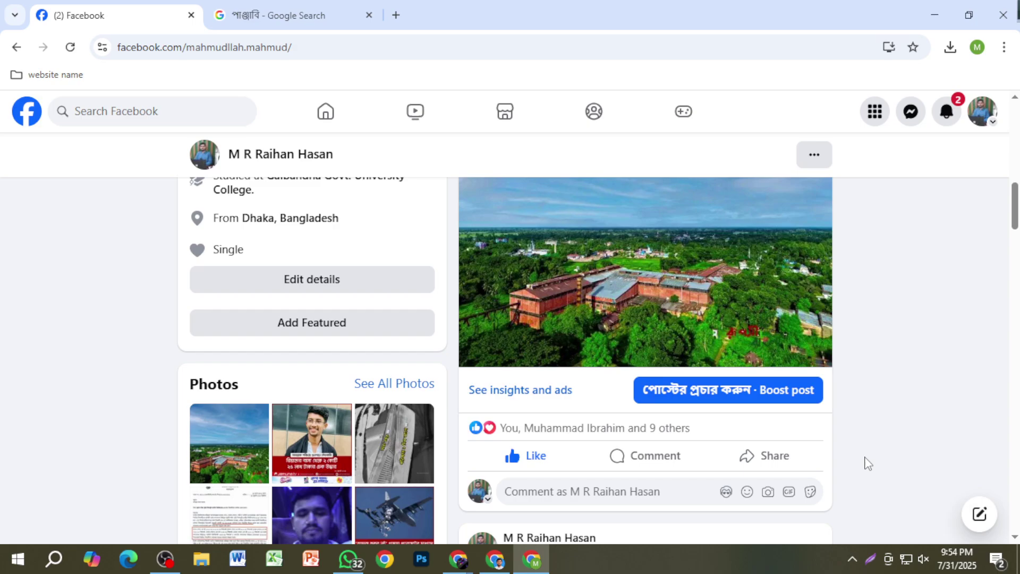
pyautogui.scroll(5, 872, 405)
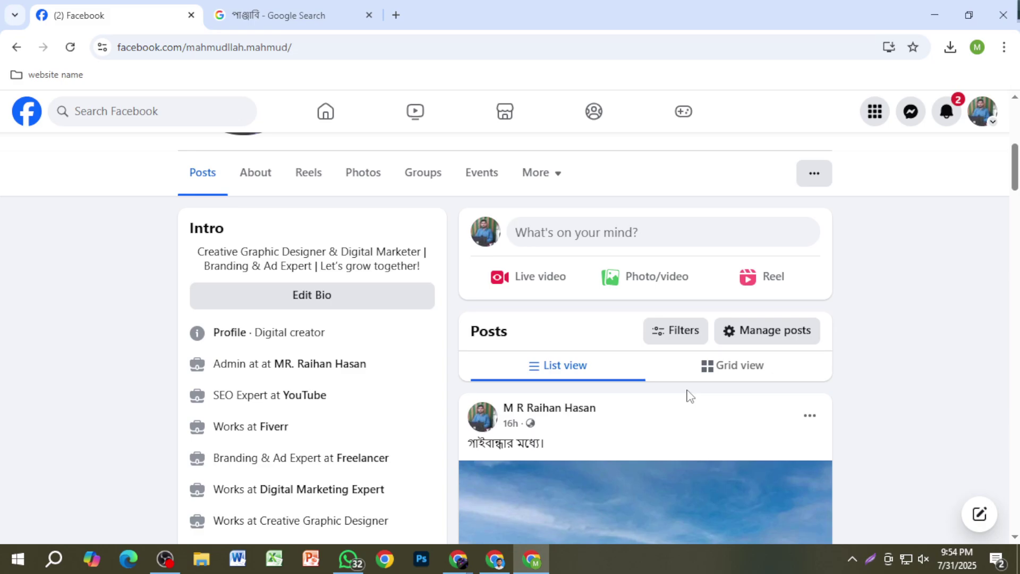
pyautogui.scroll(5, 690, 396)
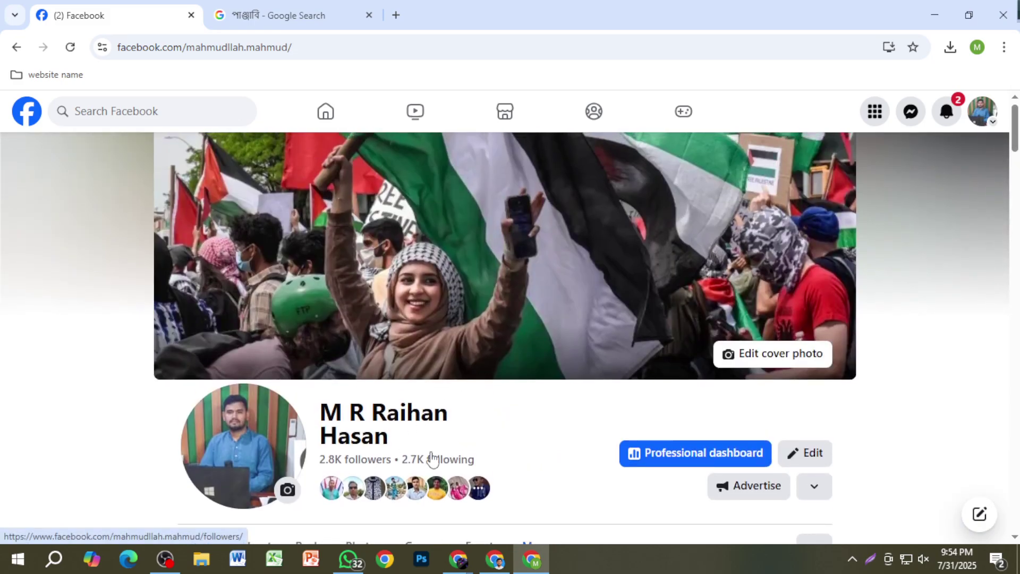
pyautogui.scroll(-3, 553, 439)
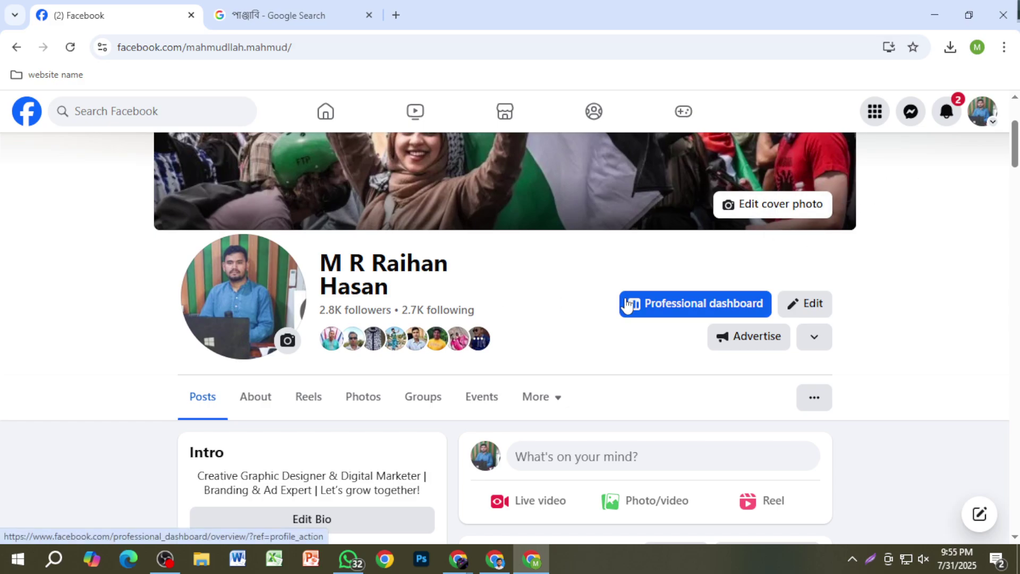
pyautogui.scroll(-4, 631, 319)
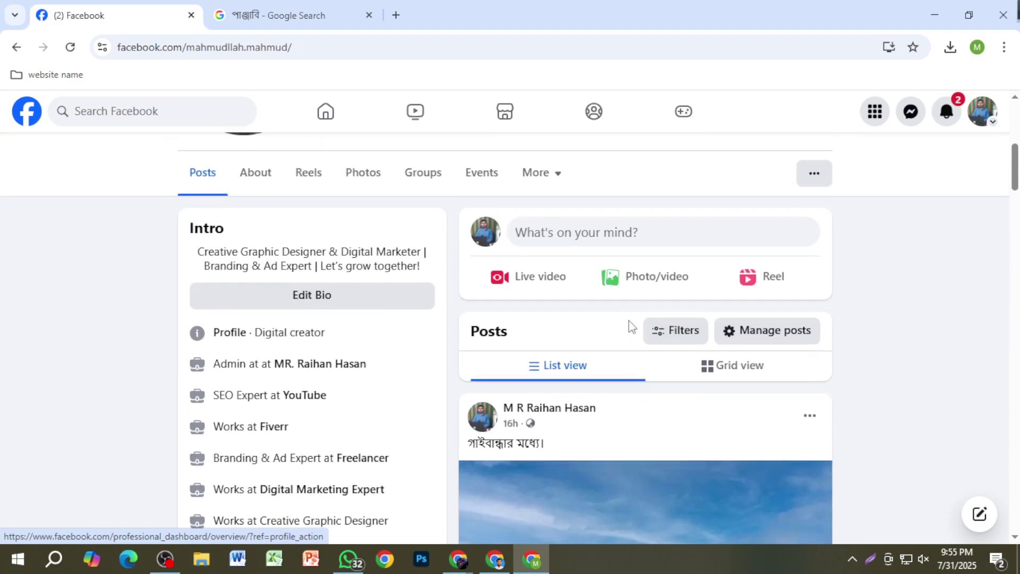
pyautogui.scroll(4, 683, 330)
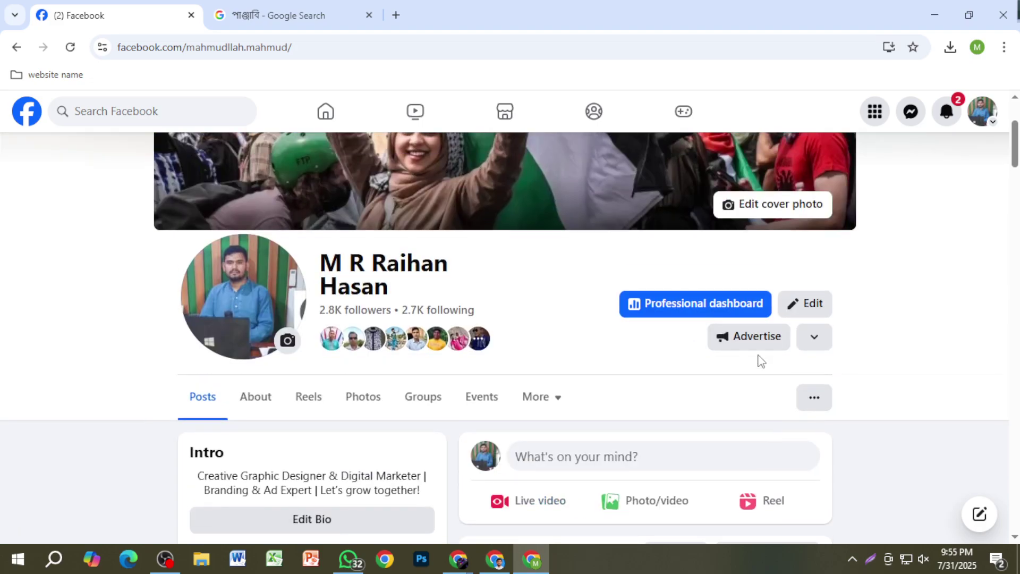
# Step: Switch to acting as the MR Raihan Freelancer page and dismiss the 'Switched to' notice
pyautogui.click(982, 126)
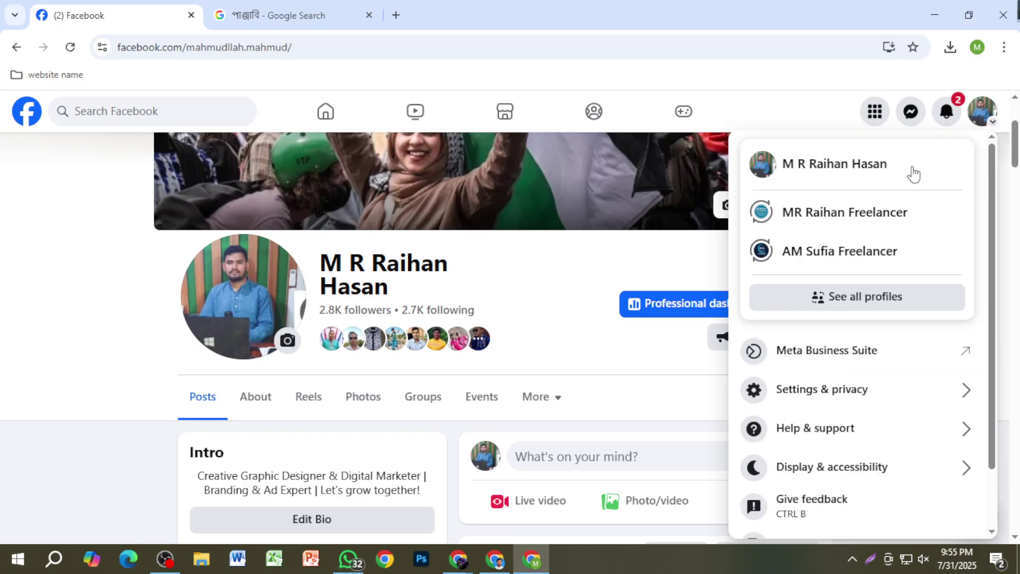
pyautogui.click(878, 210)
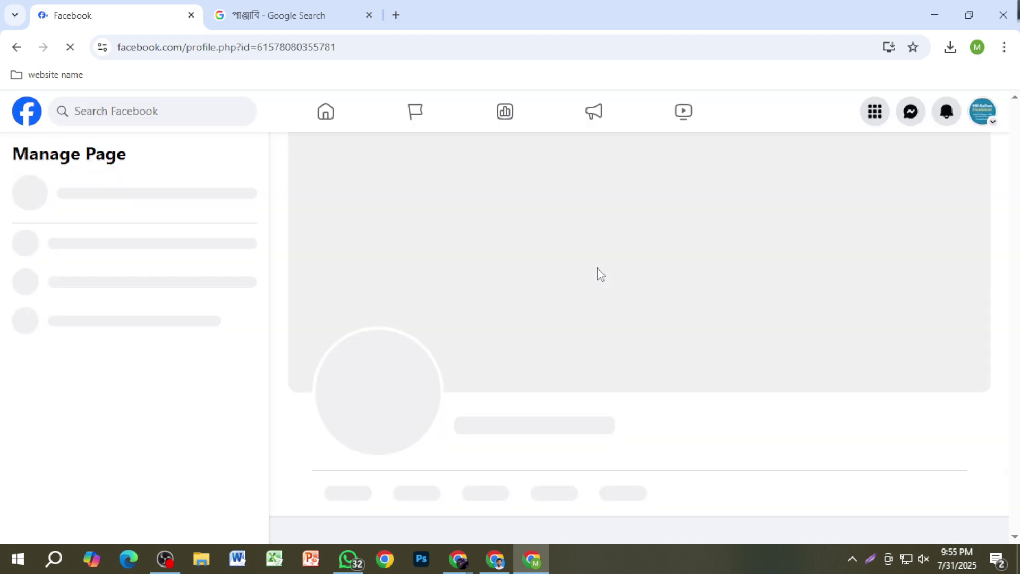
pyautogui.scroll(-6, 699, 380)
pyautogui.scroll(4, 790, 371)
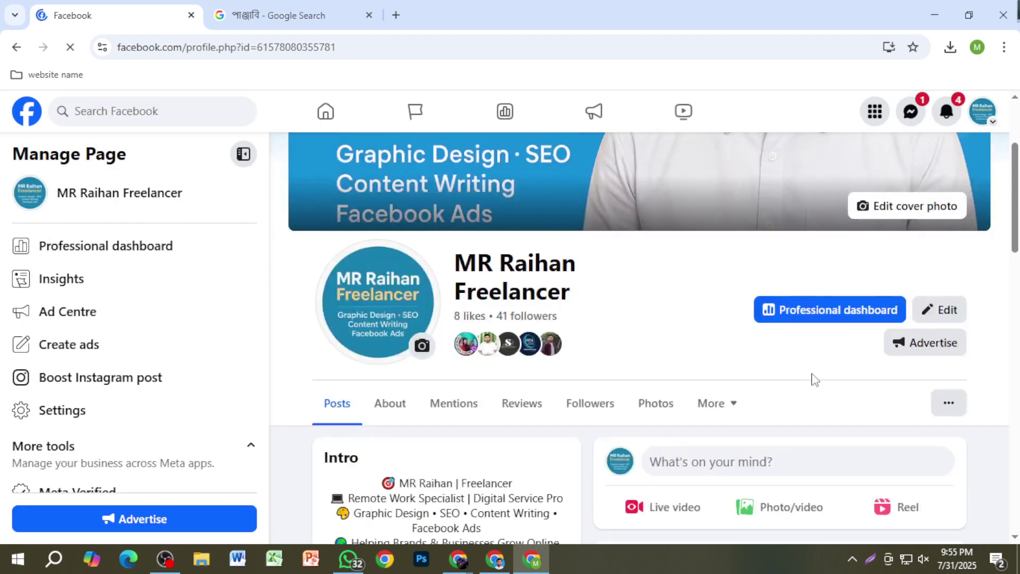
pyautogui.scroll(1, 625, 449)
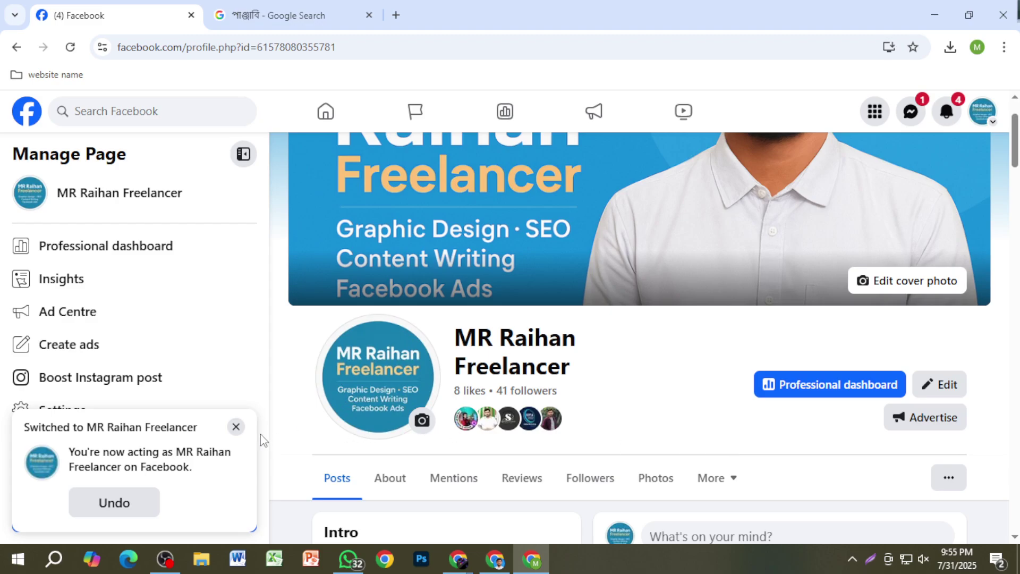
pyautogui.click(236, 426)
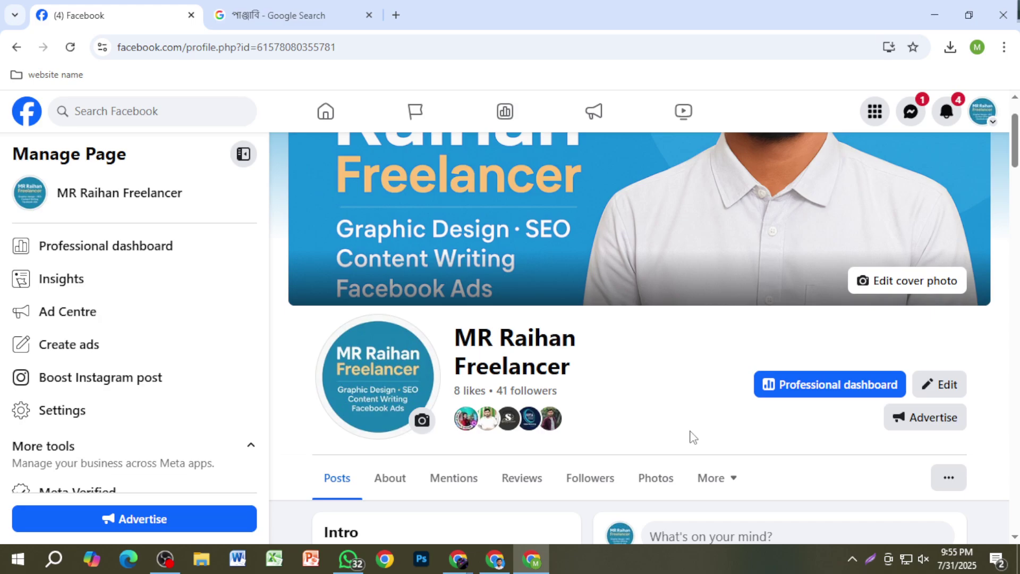
pyautogui.scroll(1, 664, 436)
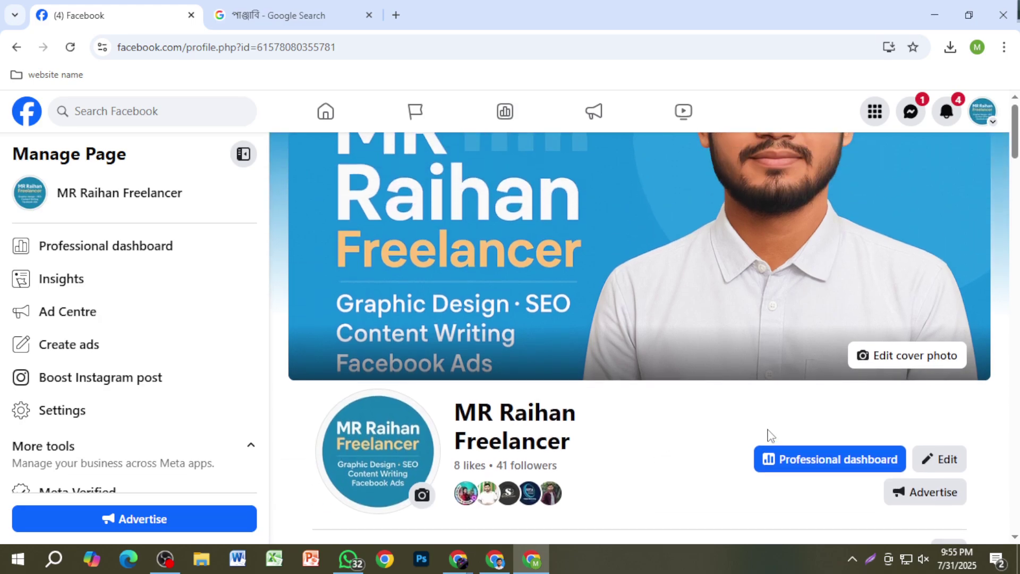
pyautogui.scroll(-1, 748, 412)
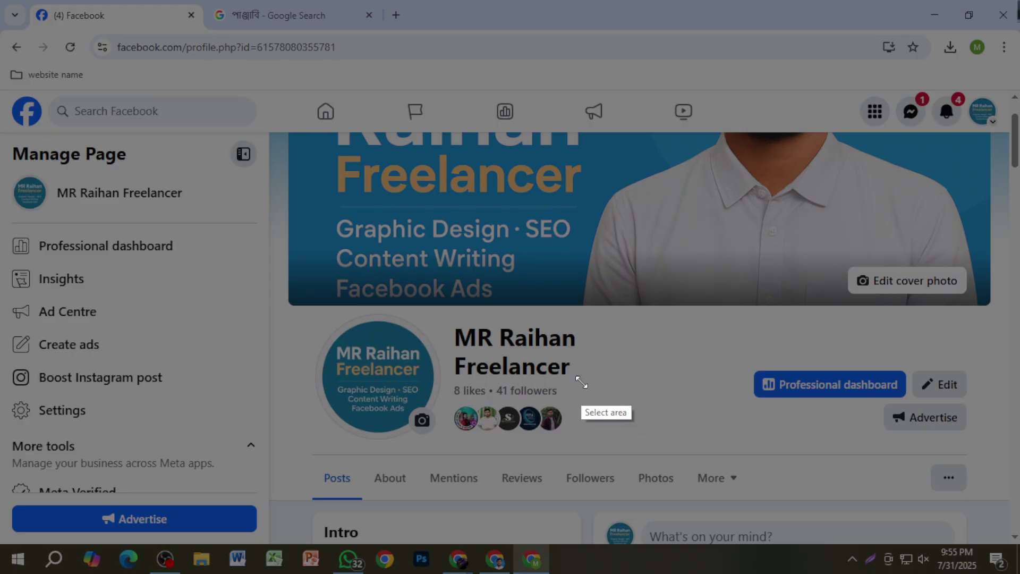
# Step: Capture a strip of the page and write '20-35' in red, underlined with handwriting below
pyautogui.moveTo(581, 381); pyautogui.dragTo(930, 477)
pyautogui.moveTo(810, 423); pyautogui.dragTo(804, 436)
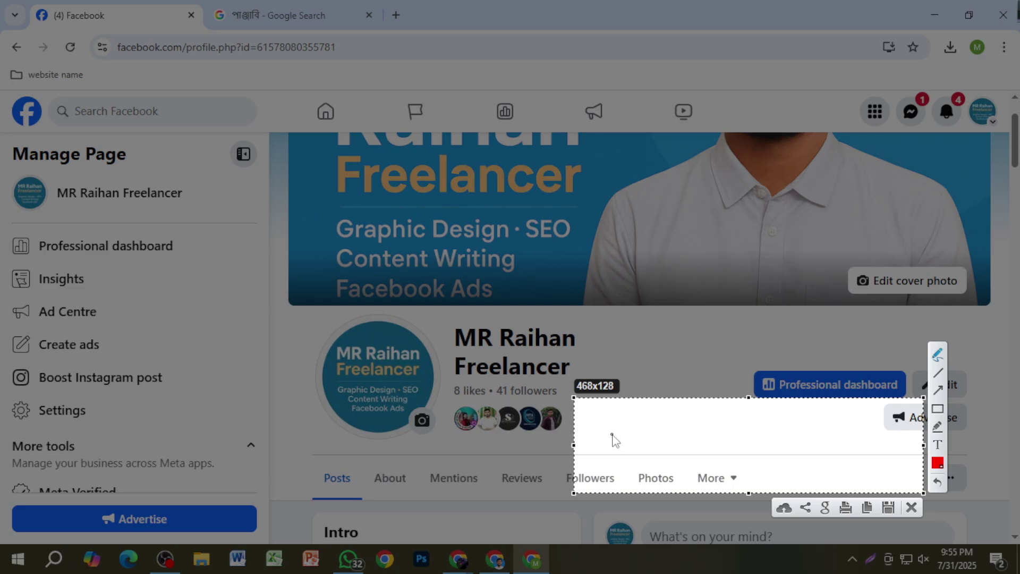
pyautogui.moveTo(608, 425)
pyautogui.mouseDown()
pyautogui.moveTo(615, 446)
pyautogui.moveTo(676, 428)
pyautogui.moveTo(693, 441)
pyautogui.mouseUp()
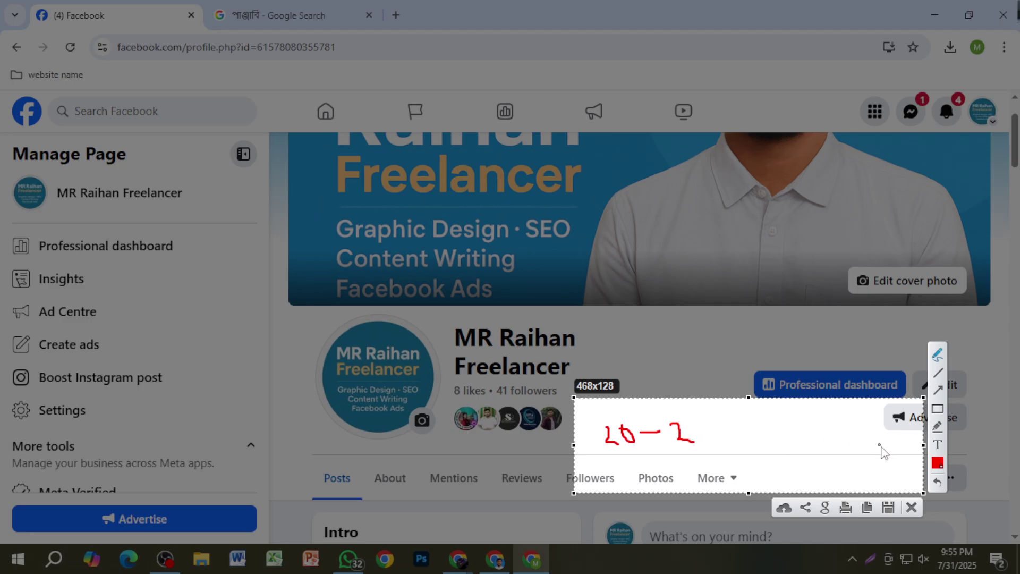
pyautogui.click(938, 484)
pyautogui.moveTo(667, 420)
pyautogui.mouseDown()
pyautogui.moveTo(706, 440)
pyautogui.moveTo(690, 451)
pyautogui.moveTo(726, 452)
pyautogui.moveTo(715, 424)
pyautogui.moveTo(736, 420)
pyautogui.mouseUp()
pyautogui.moveTo(605, 466); pyautogui.dragTo(786, 439)
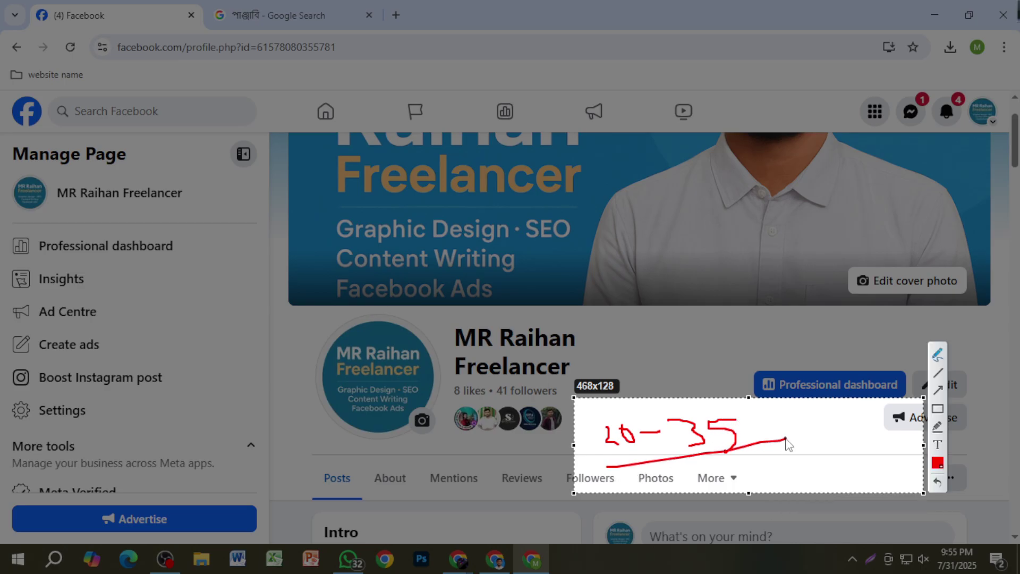
pyautogui.moveTo(744, 468)
pyautogui.mouseDown()
pyautogui.moveTo(770, 455)
pyautogui.moveTo(792, 481)
pyautogui.mouseUp()
pyautogui.moveTo(797, 447)
pyautogui.mouseDown()
pyautogui.moveTo(803, 462)
pyautogui.moveTo(872, 465)
pyautogui.mouseUp()
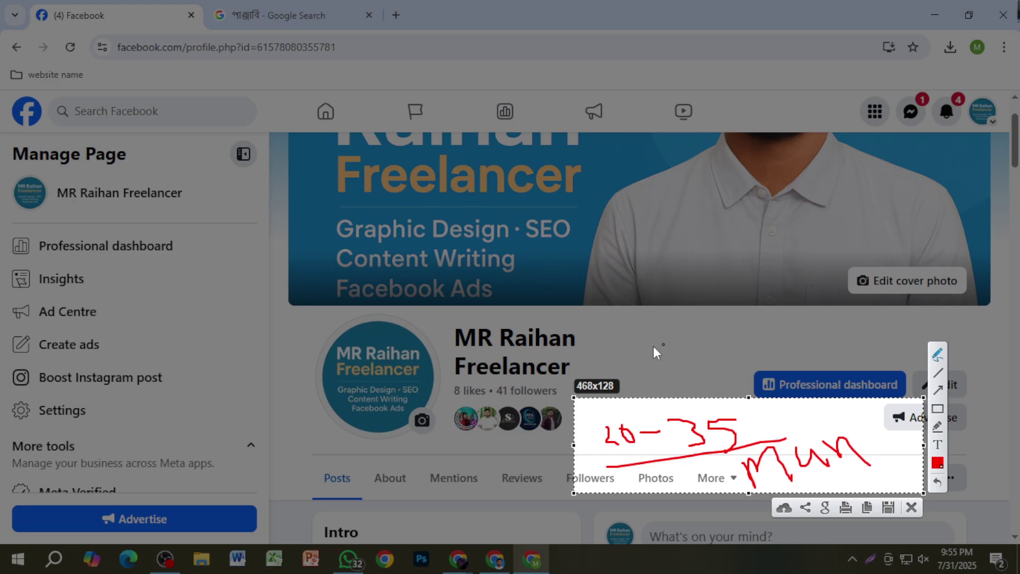
# Step: Draw three red checkmarks above the capture, loop around them and cross them out
pyautogui.moveTo(624, 336)
pyautogui.mouseDown()
pyautogui.moveTo(633, 352)
pyautogui.moveTo(712, 283)
pyautogui.mouseUp()
pyautogui.moveTo(681, 332)
pyautogui.mouseDown()
pyautogui.moveTo(701, 347)
pyautogui.moveTo(777, 300)
pyautogui.mouseUp()
pyautogui.moveTo(735, 336); pyautogui.dragTo(861, 299)
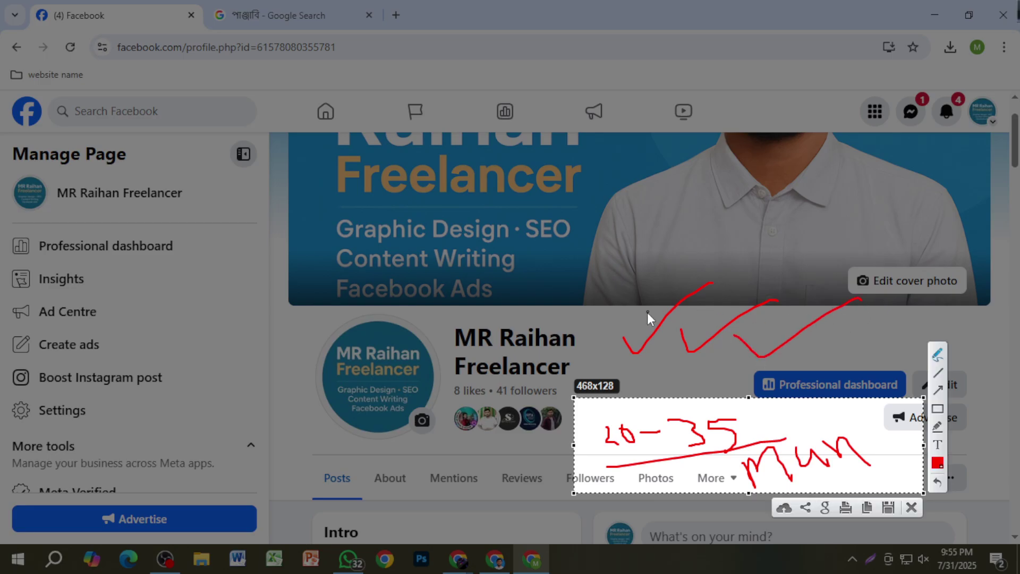
pyautogui.moveTo(615, 329)
pyautogui.mouseDown()
pyautogui.moveTo(773, 311)
pyautogui.moveTo(614, 333)
pyautogui.mouseUp()
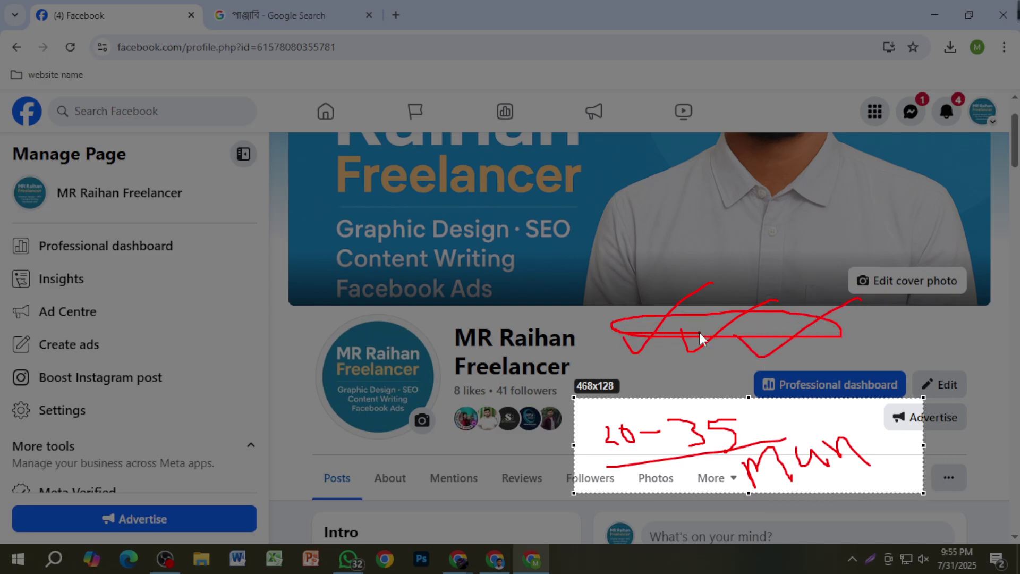
pyautogui.moveTo(755, 318); pyautogui.dragTo(735, 341)
pyautogui.moveTo(731, 318); pyautogui.dragTo(753, 344)
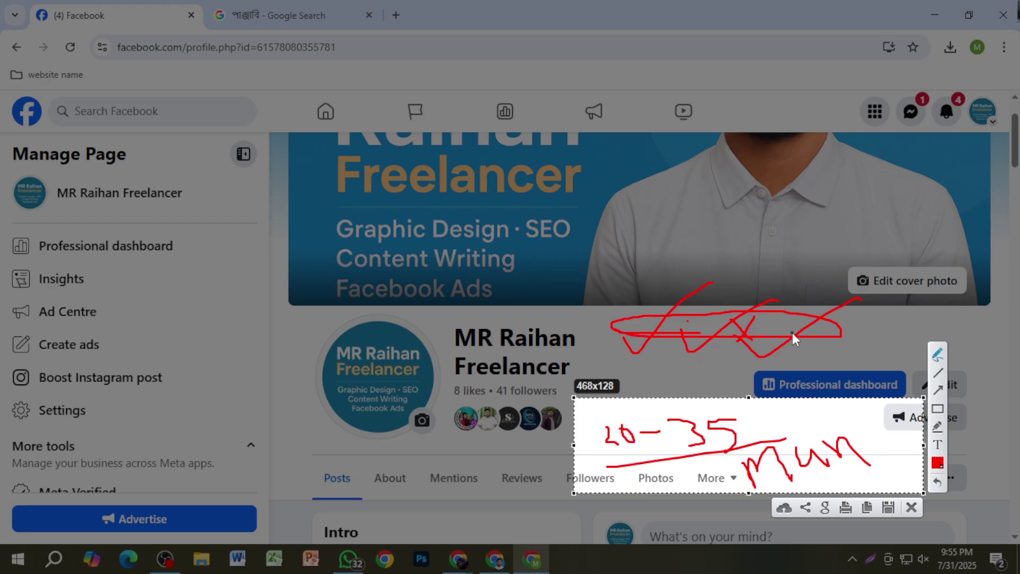
pyautogui.moveTo(820, 321)
pyautogui.mouseDown()
pyautogui.moveTo(792, 355)
pyautogui.moveTo(808, 350)
pyautogui.mouseUp()
# Step: Discard the annotated capture and take a fresh Lightshot capture of a page strip
pyautogui.click(911, 507)
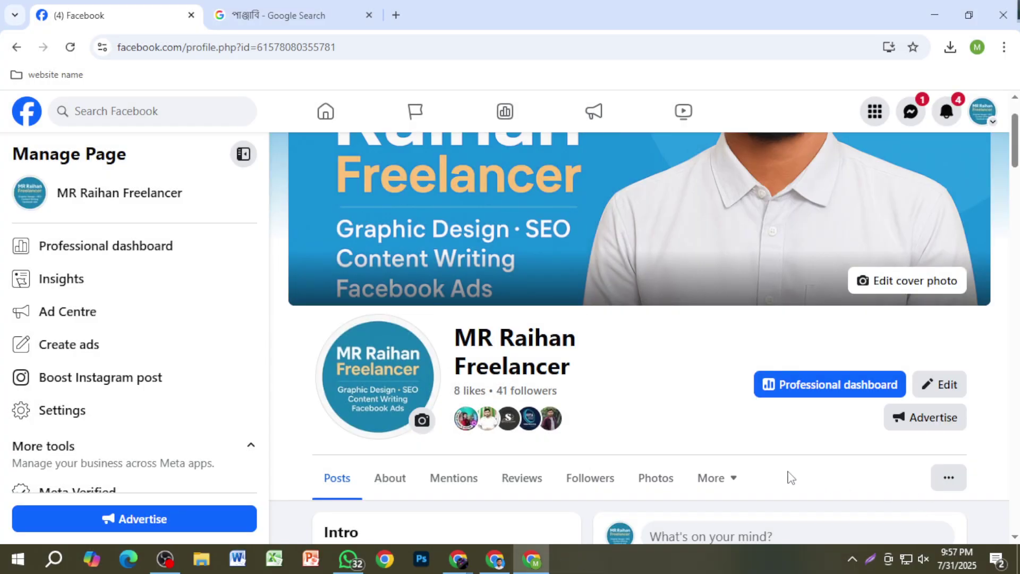
pyautogui.press('Print')
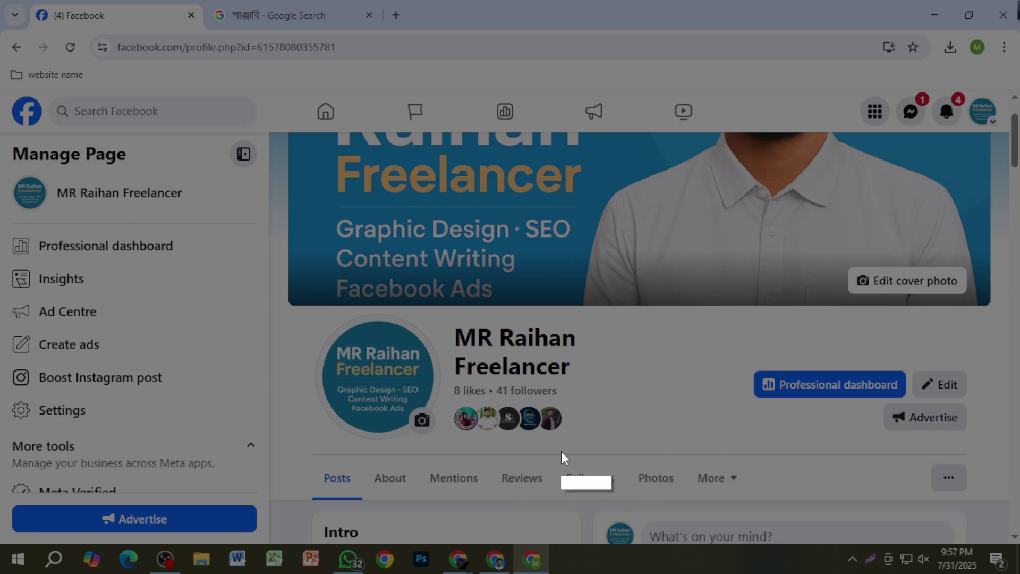
pyautogui.moveTo(515, 445); pyautogui.dragTo(942, 524)
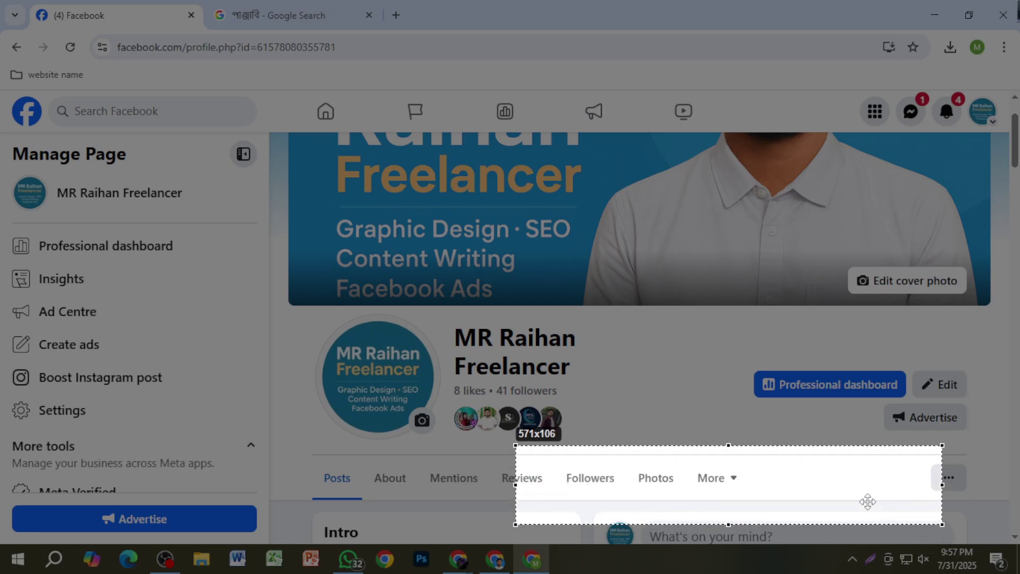
pyautogui.moveTo(868, 501); pyautogui.dragTo(865, 492)
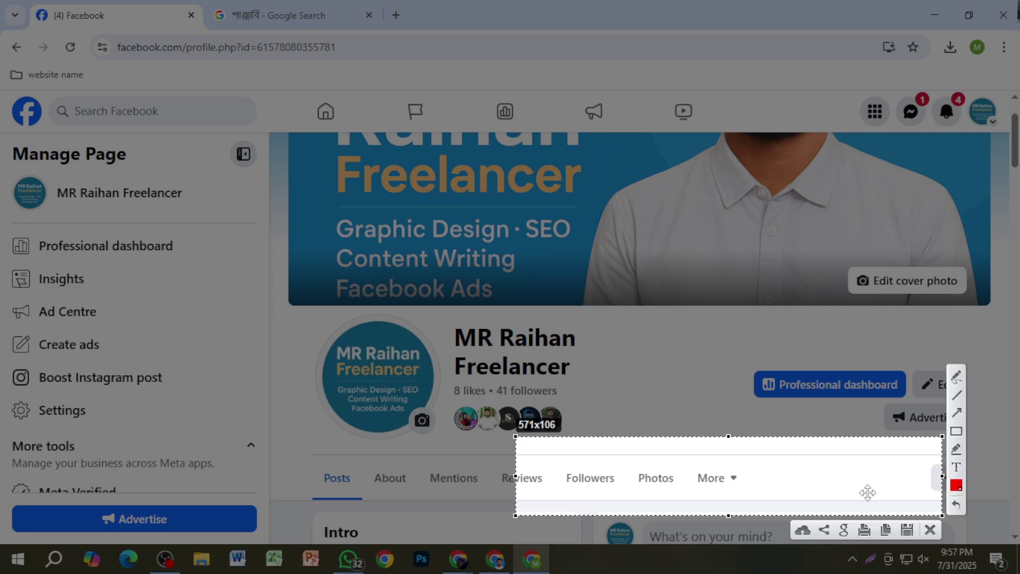
# Step: Draw a red checkmark over Reviews and write '-25' near Photos, then close without saving
pyautogui.click(956, 377)
pyautogui.moveTo(526, 455)
pyautogui.mouseDown()
pyautogui.moveTo(531, 466)
pyautogui.moveTo(579, 442)
pyautogui.mouseUp()
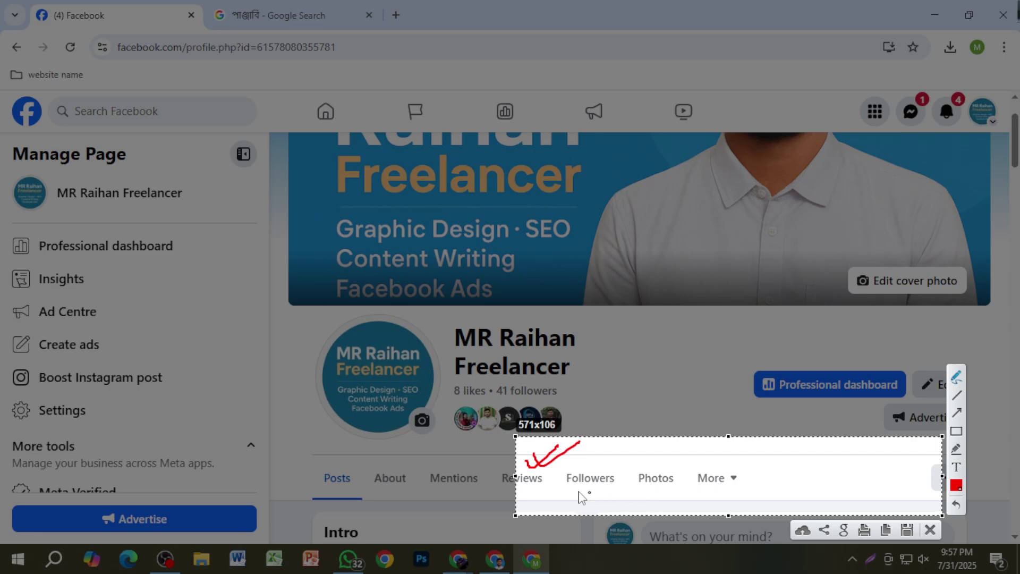
pyautogui.moveTo(574, 457)
pyautogui.mouseDown()
pyautogui.moveTo(627, 456)
pyautogui.moveTo(660, 469)
pyautogui.mouseUp()
pyautogui.moveTo(662, 451)
pyautogui.mouseDown()
pyautogui.moveTo(677, 474)
pyautogui.moveTo(685, 449)
pyautogui.moveTo(721, 460)
pyautogui.mouseUp()
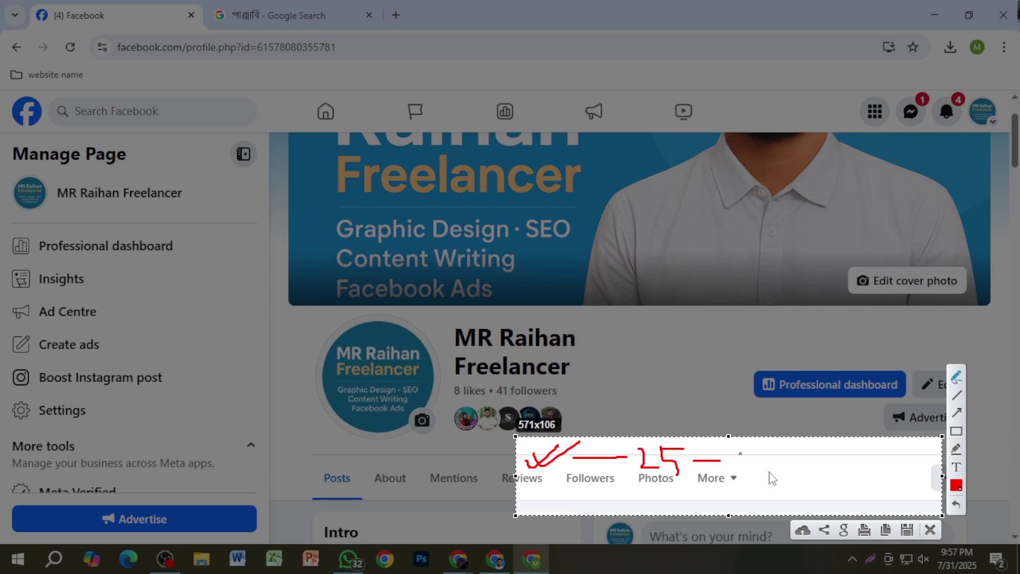
pyautogui.click(930, 531)
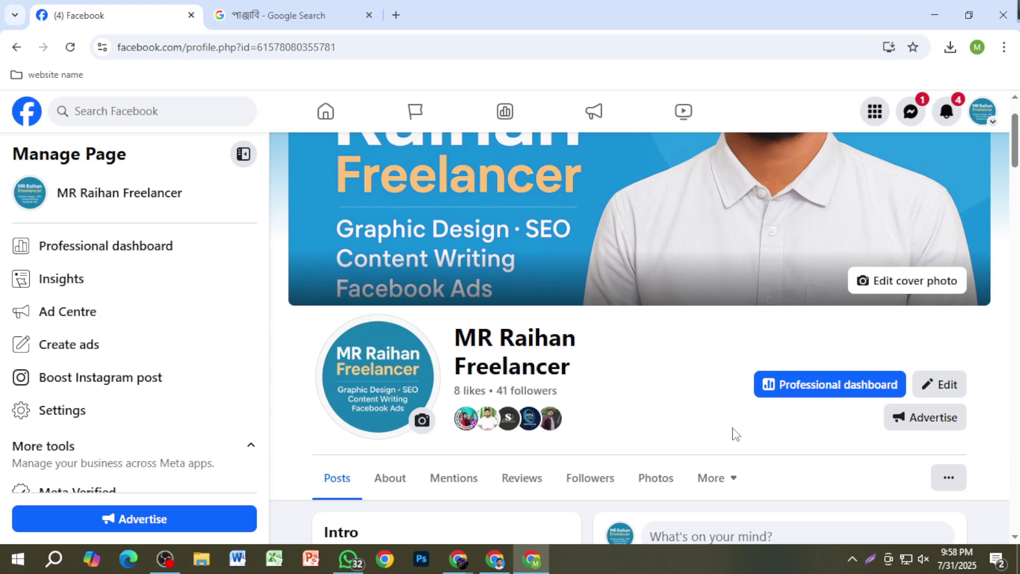
# Step: Expand the latest post with 'See more' to read its full text, then scroll back up
pyautogui.scroll(-10, 738, 430)
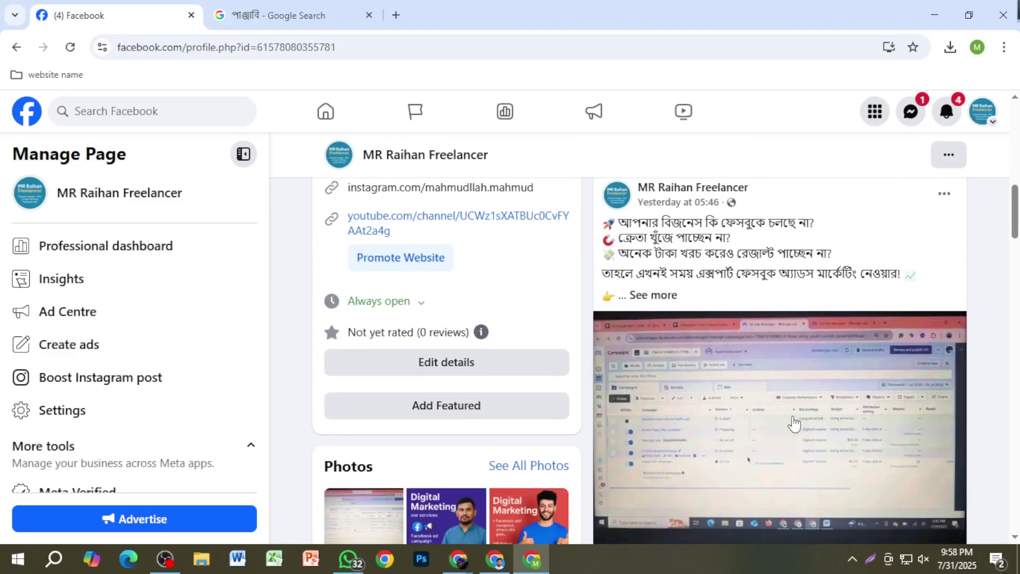
pyautogui.click(664, 296)
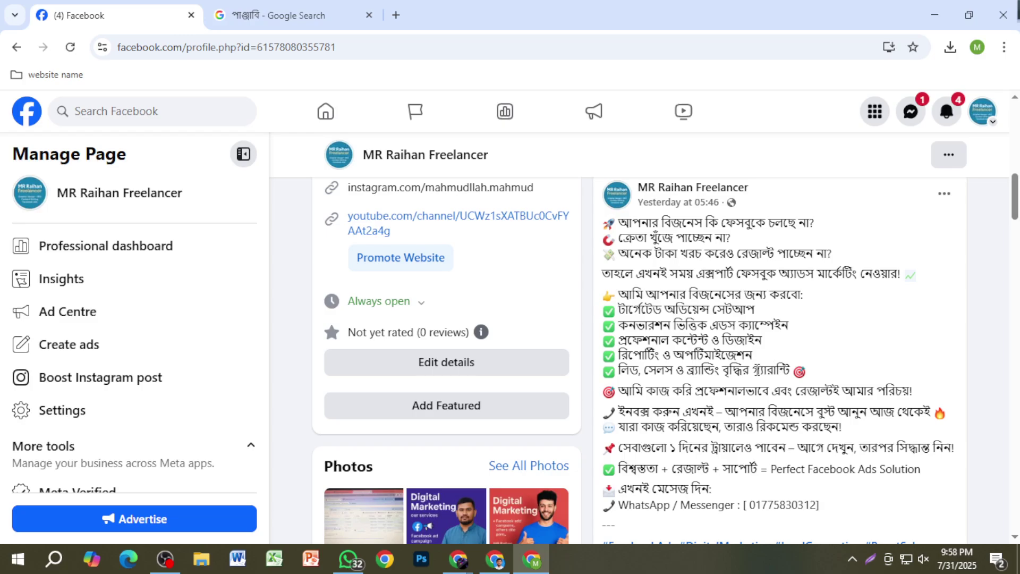
pyautogui.scroll(10, 757, 371)
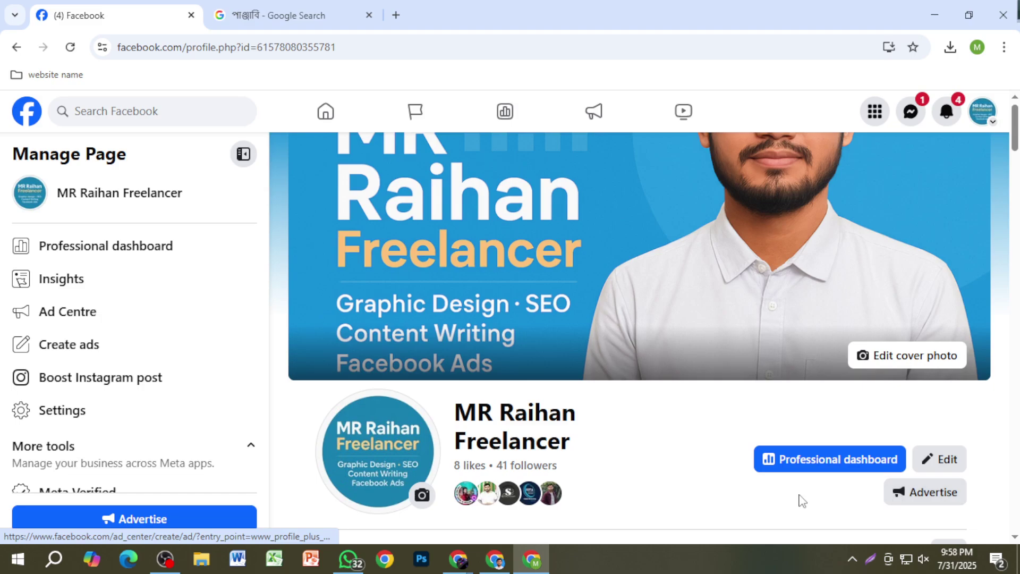
# Step: Dismiss a quick Lightshot capture of the header and click Advertise to reach Choose ad type
pyautogui.scroll(-1, 774, 486)
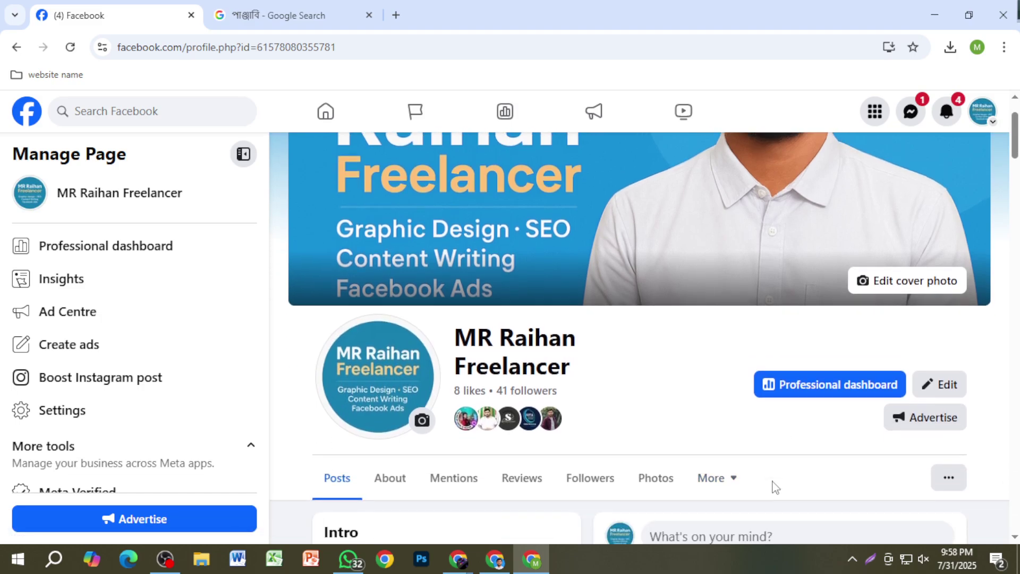
pyautogui.press('Print')
pyautogui.moveTo(865, 396); pyautogui.dragTo(980, 444)
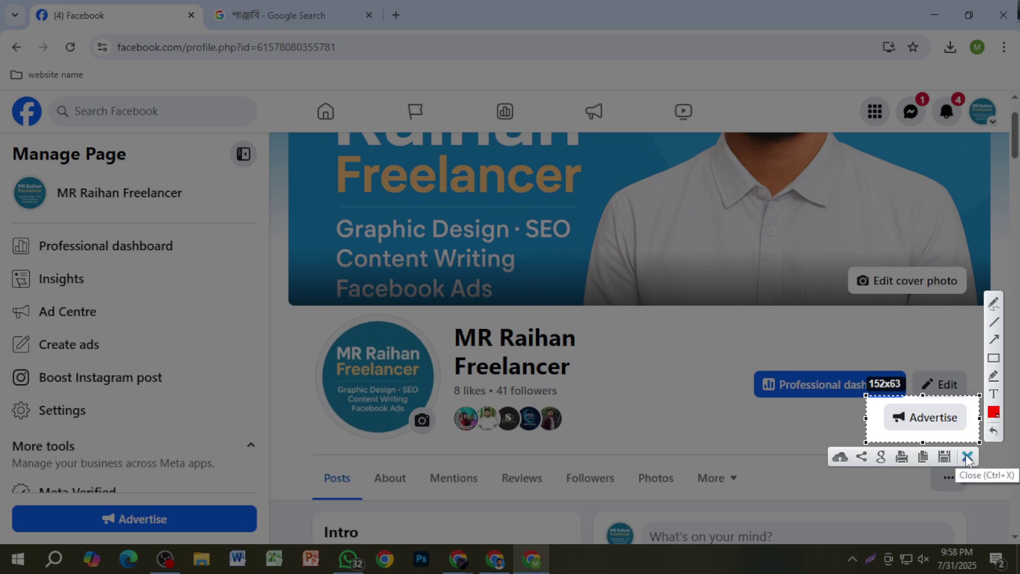
pyautogui.click(968, 457)
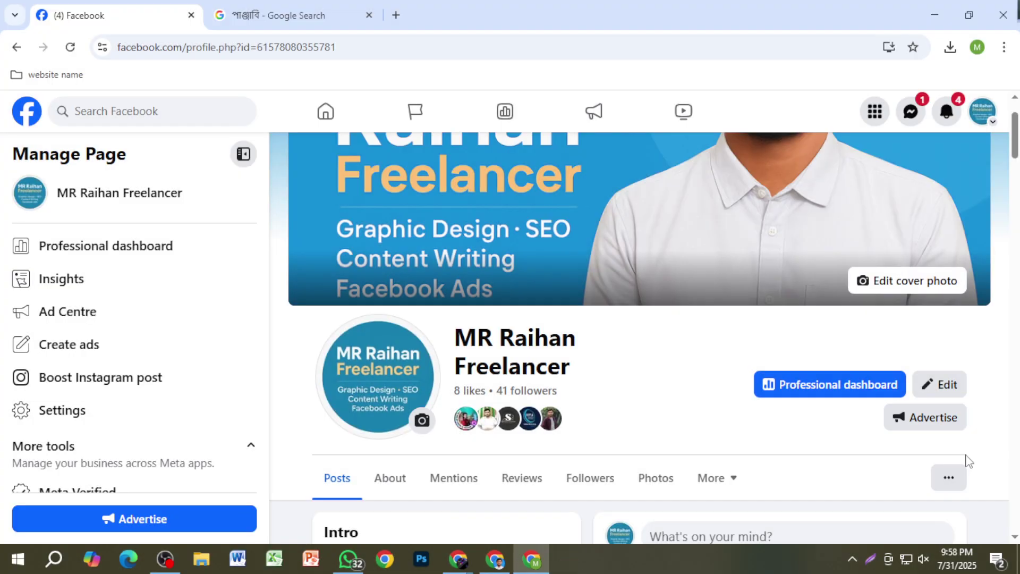
pyautogui.click(934, 425)
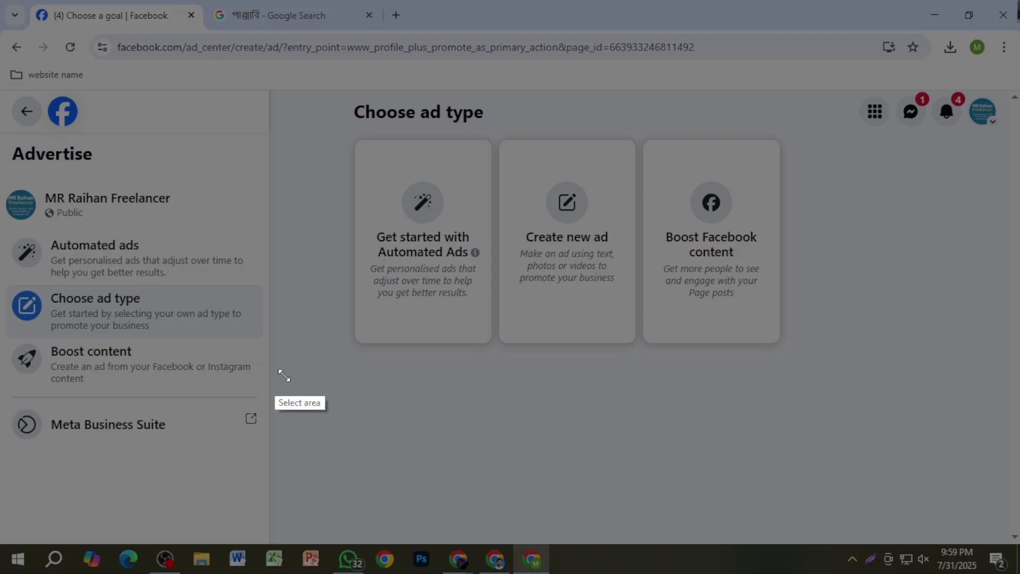
# Step: Capture the area below the ad types and draw three red rectangles on it
pyautogui.moveTo(274, 371)
pyautogui.mouseDown()
pyautogui.moveTo(950, 540)
pyautogui.moveTo(1001, 537)
pyautogui.mouseUp()
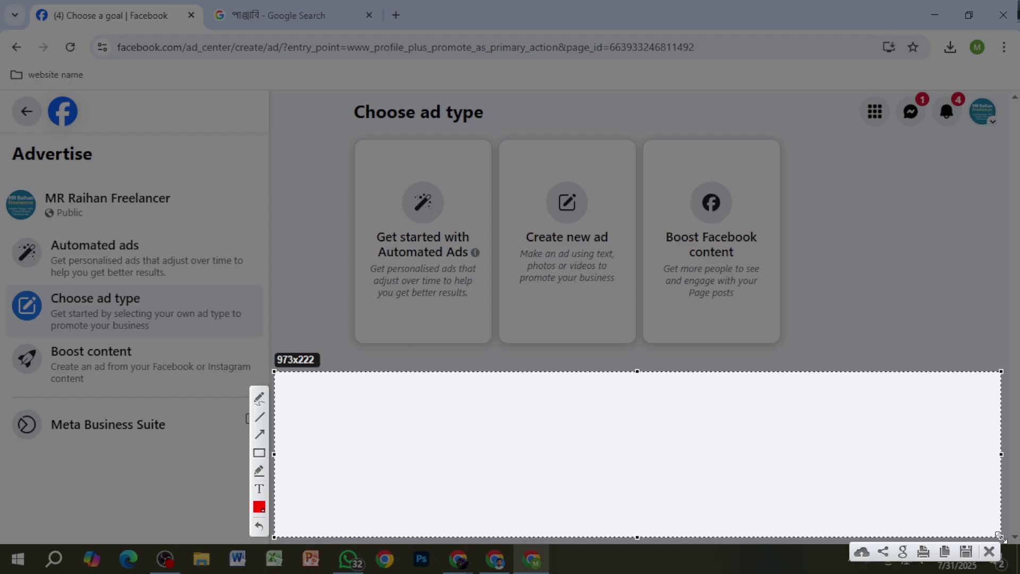
pyautogui.click(259, 398)
pyautogui.click(259, 453)
pyautogui.moveTo(285, 380); pyautogui.dragTo(448, 419)
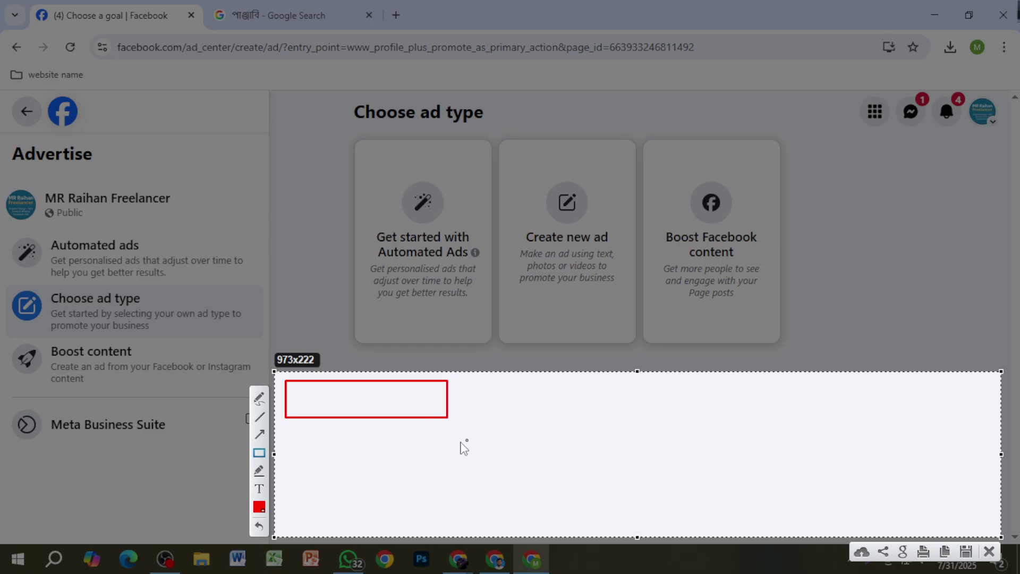
pyautogui.moveTo(411, 424); pyautogui.dragTo(603, 447)
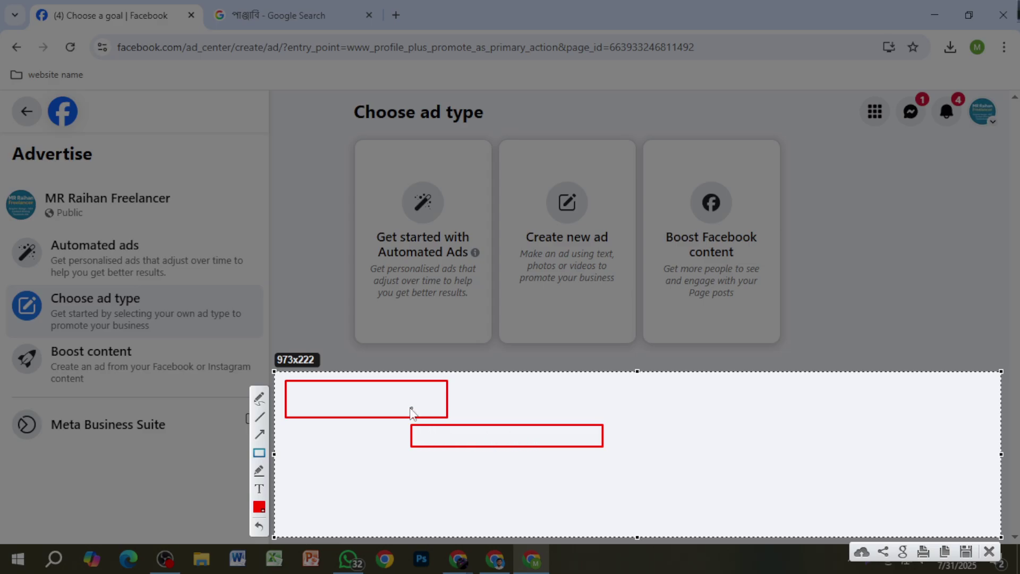
pyautogui.moveTo(295, 407); pyautogui.dragTo(304, 450)
# Step: Undo a stray red line, close the capture, and go back to the freelancer page
pyautogui.moveTo(321, 436); pyautogui.dragTo(430, 437)
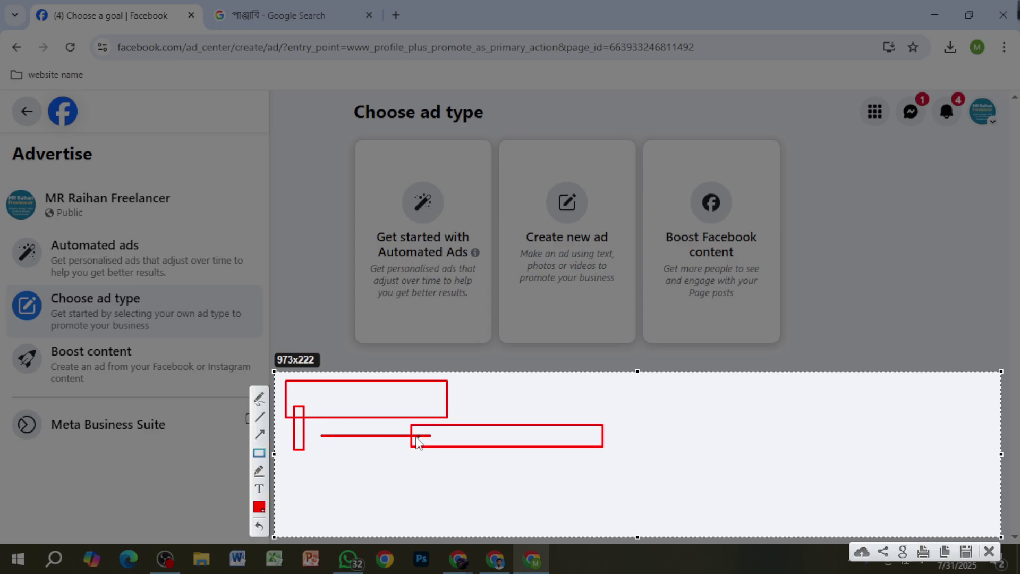
pyautogui.click(259, 526)
pyautogui.click(990, 550)
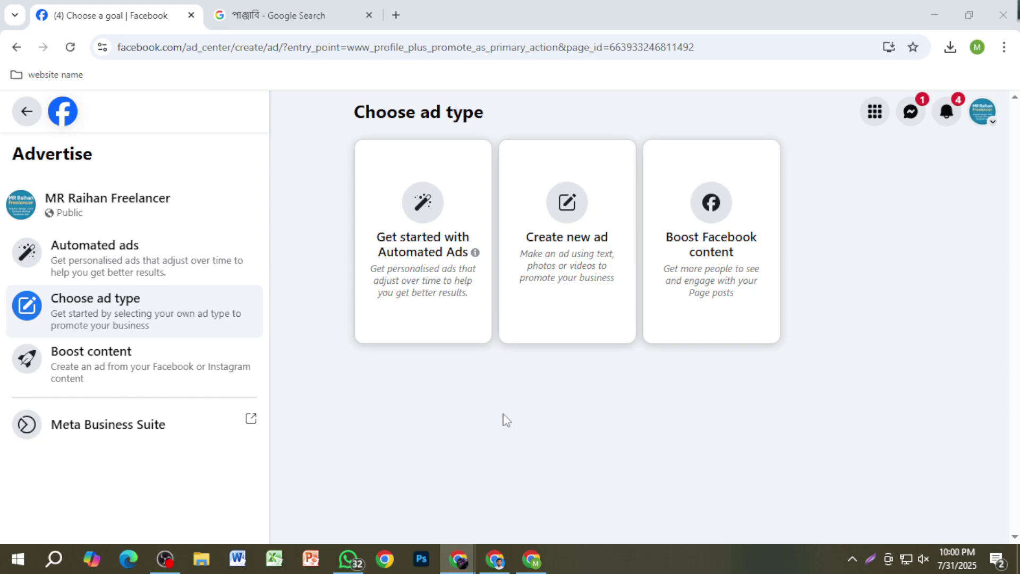
pyautogui.click(28, 120)
# Step: Search for 'walton' and open the official WALTON brand page from the results
pyautogui.click(77, 114)
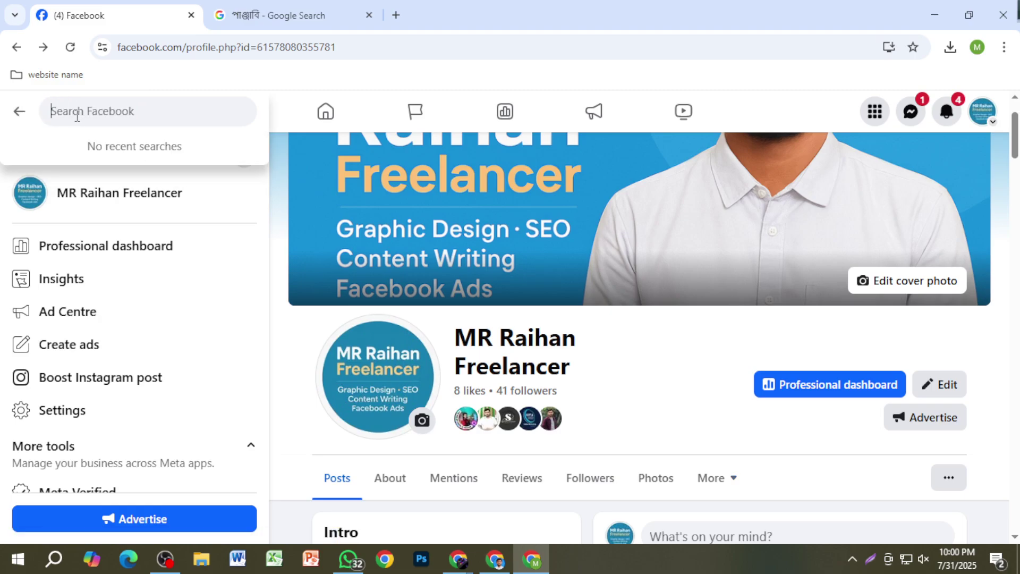
pyautogui.write('wal')
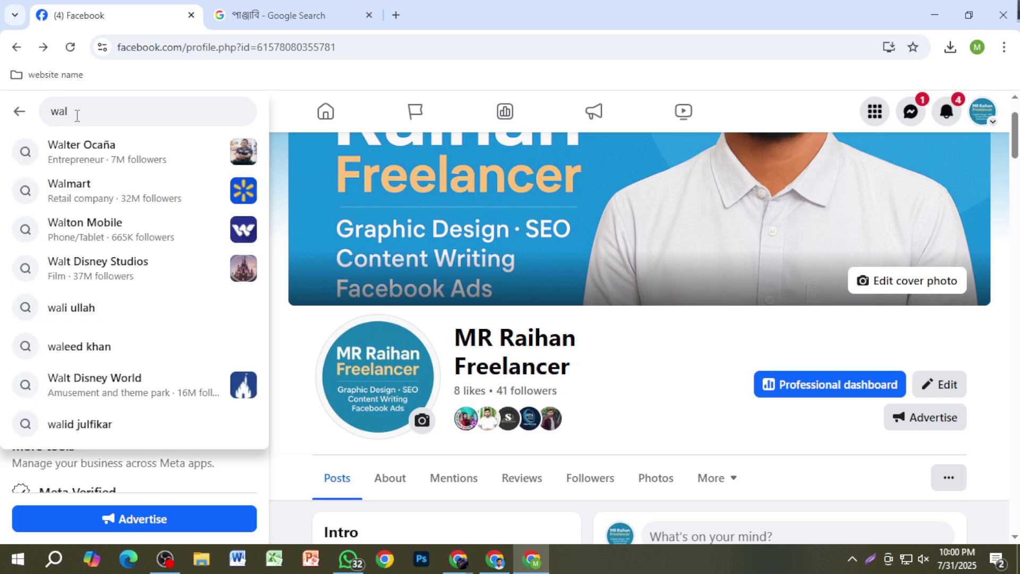
pyautogui.write('ton')
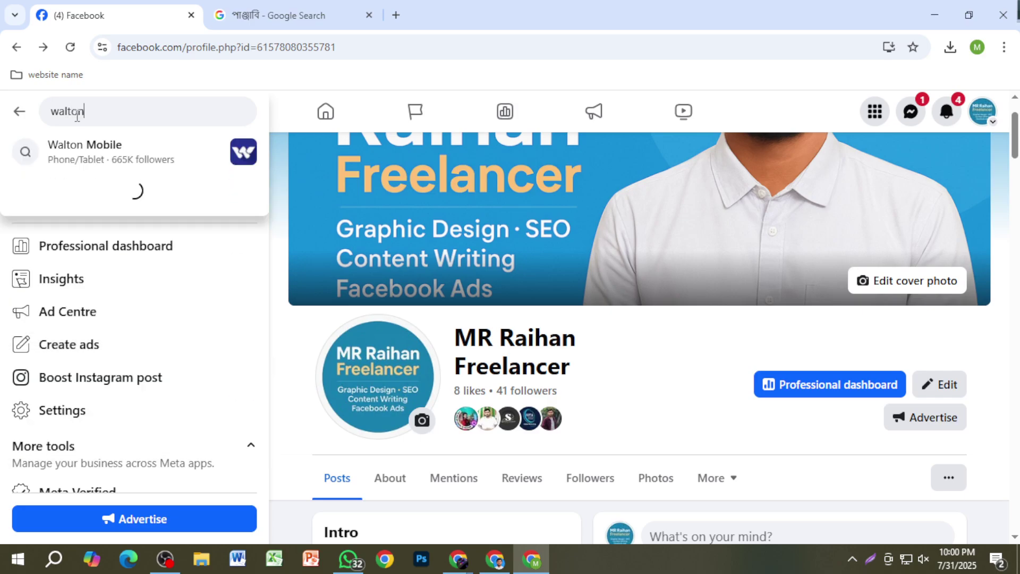
pyautogui.press('Return')
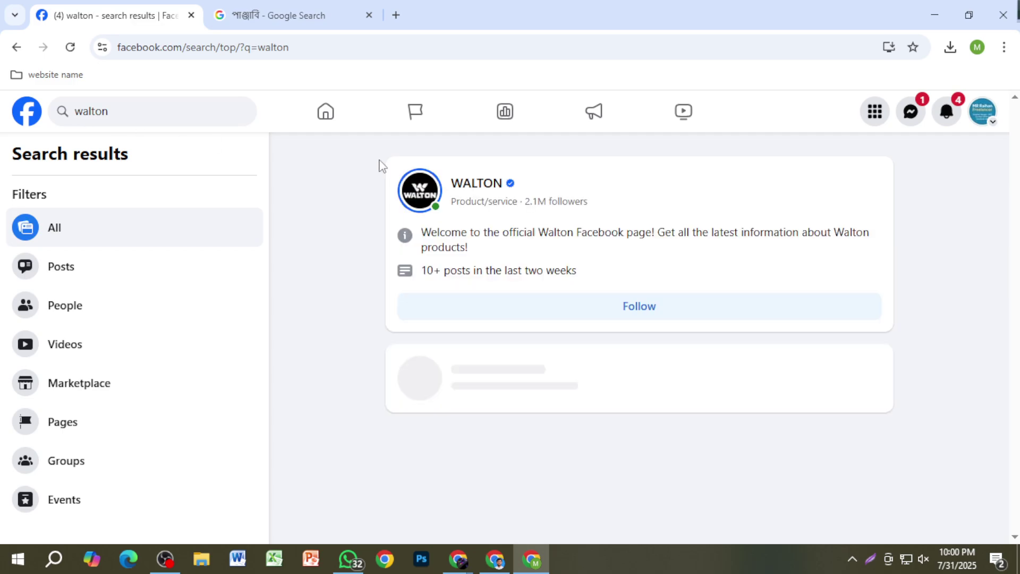
pyautogui.moveTo(480, 185)
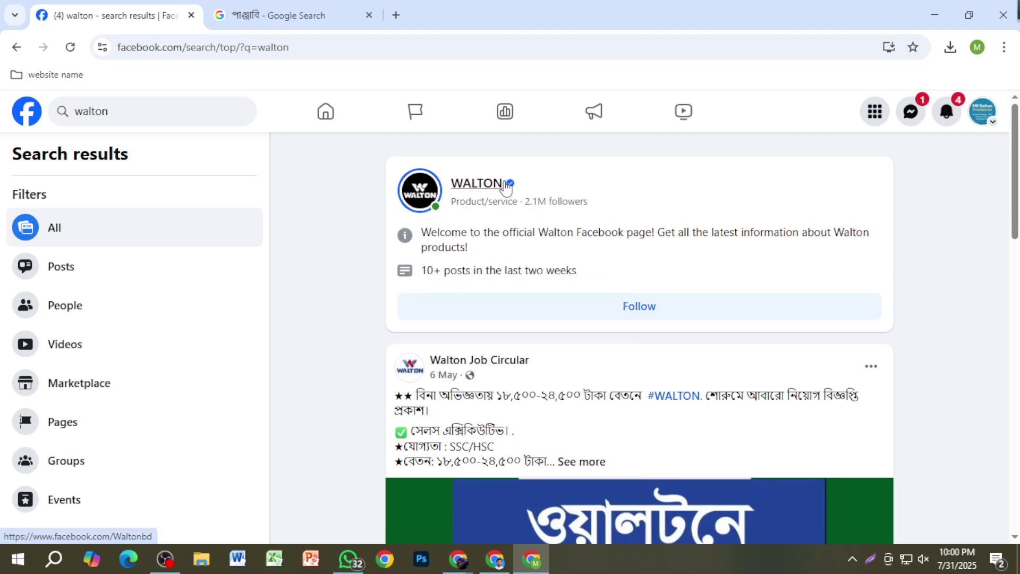
pyautogui.click(503, 190)
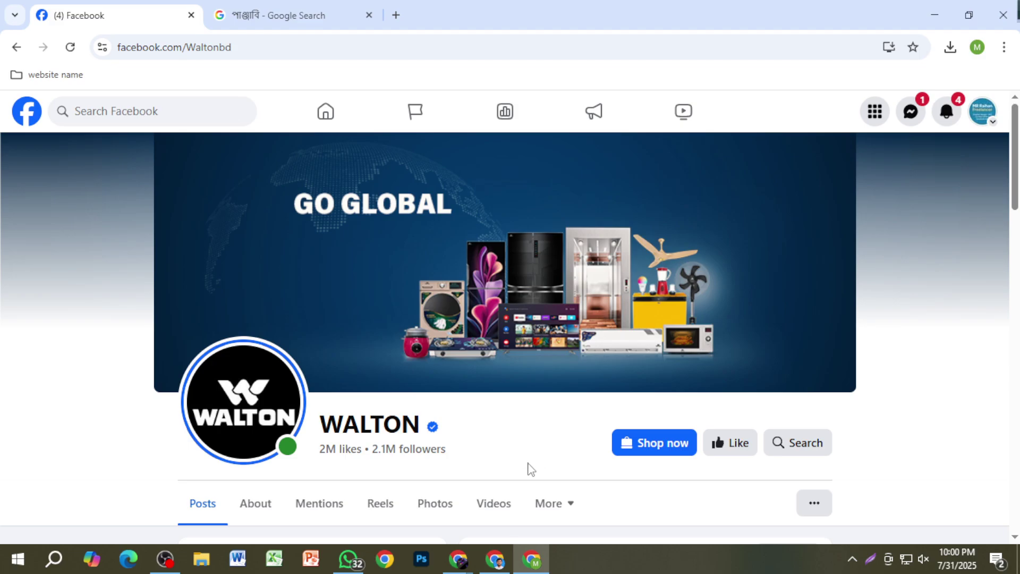
pyautogui.press('Print')
pyautogui.moveTo(516, 465); pyautogui.dragTo(304, 414)
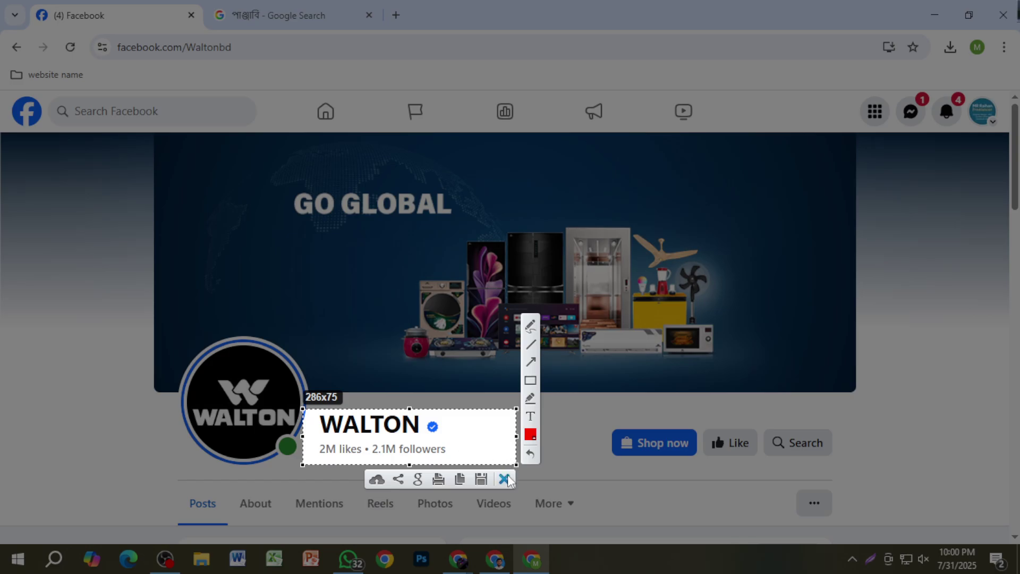
pyautogui.click(506, 477)
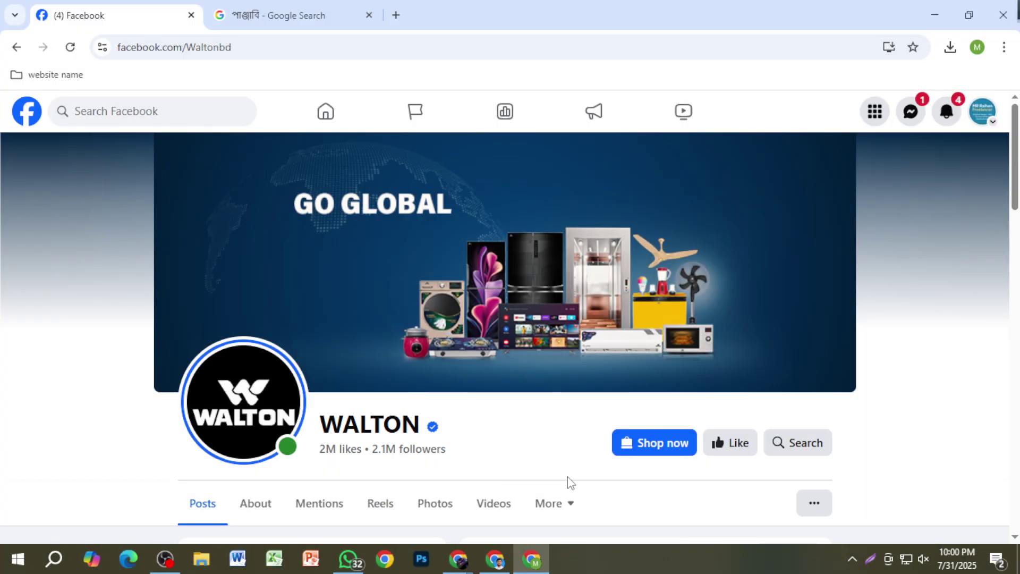
pyautogui.scroll(-5, 537, 446)
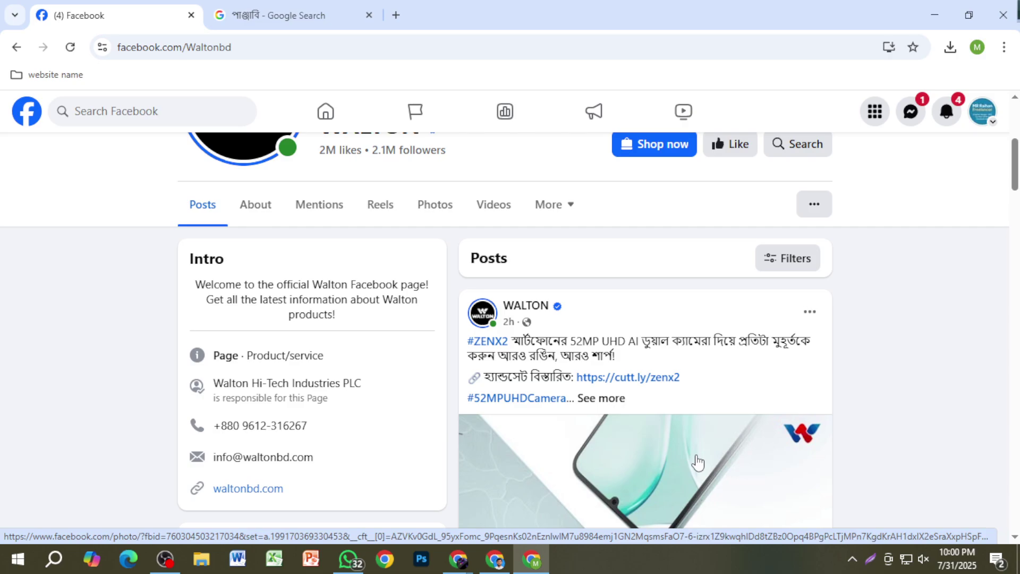
pyautogui.scroll(-1, 697, 463)
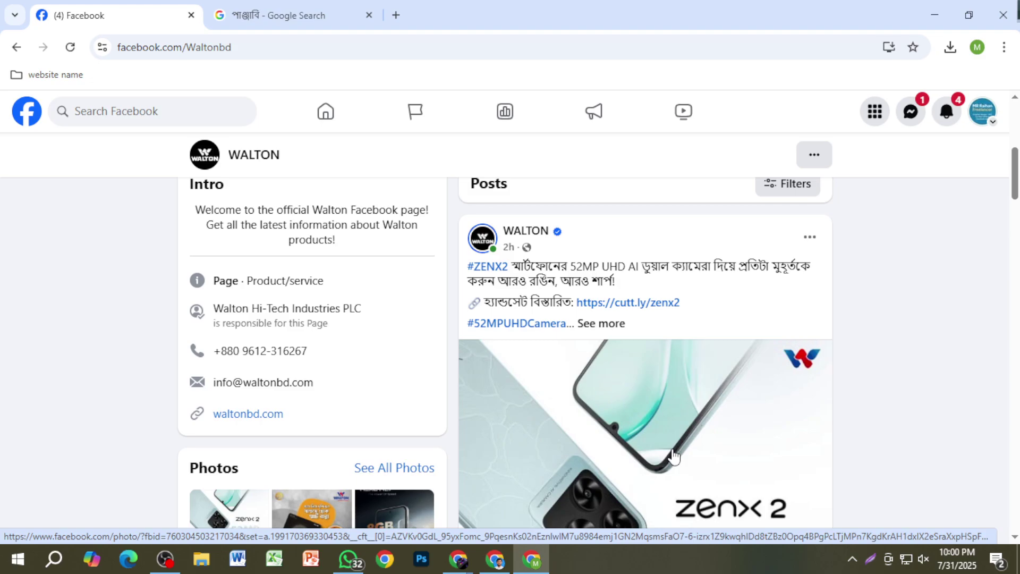
pyautogui.scroll(-8, 673, 456)
pyautogui.scroll(9, 672, 456)
pyautogui.scroll(-5, 673, 456)
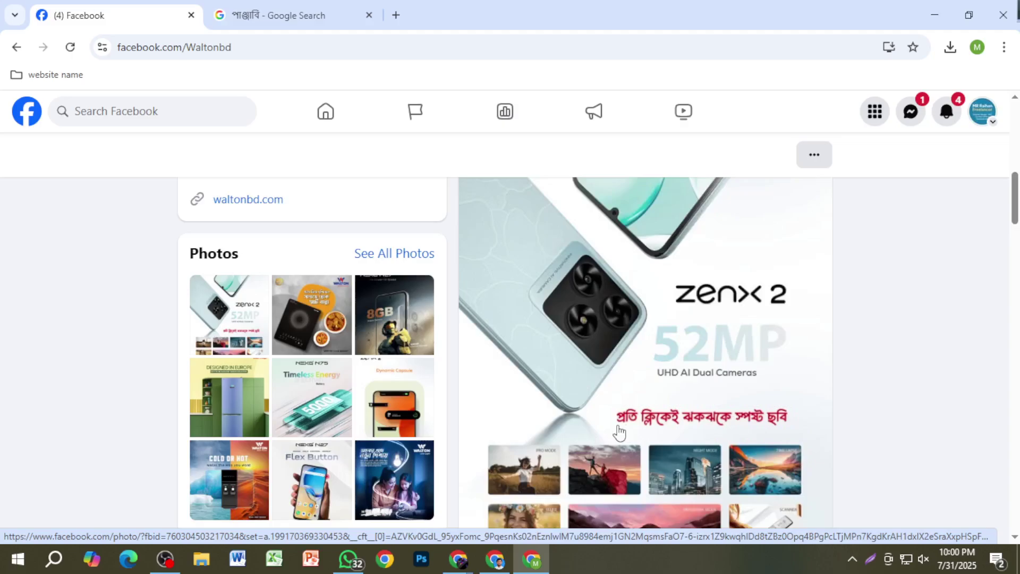
pyautogui.scroll(-10, 619, 433)
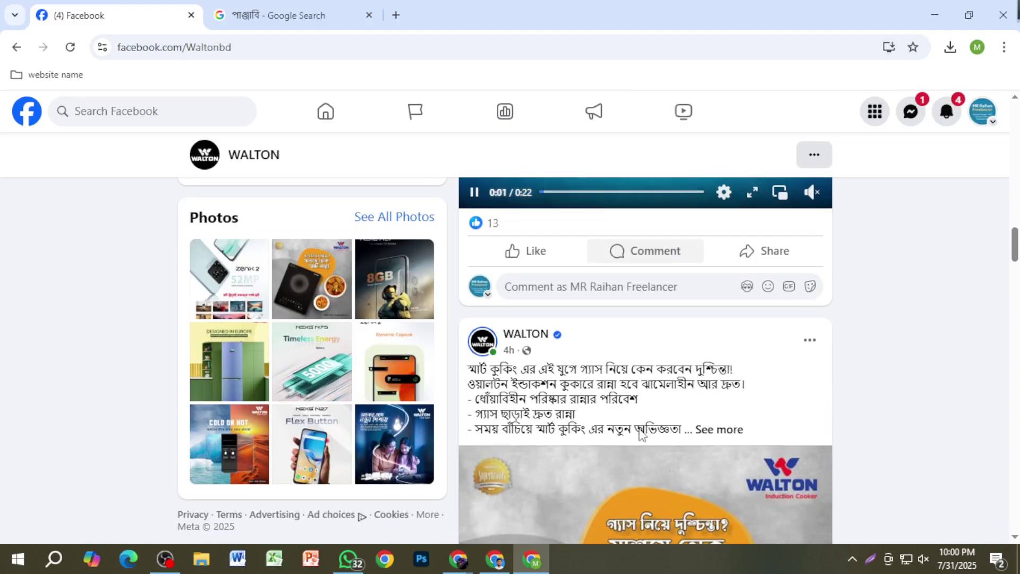
pyautogui.scroll(-7, 641, 430)
pyautogui.scroll(6, 640, 430)
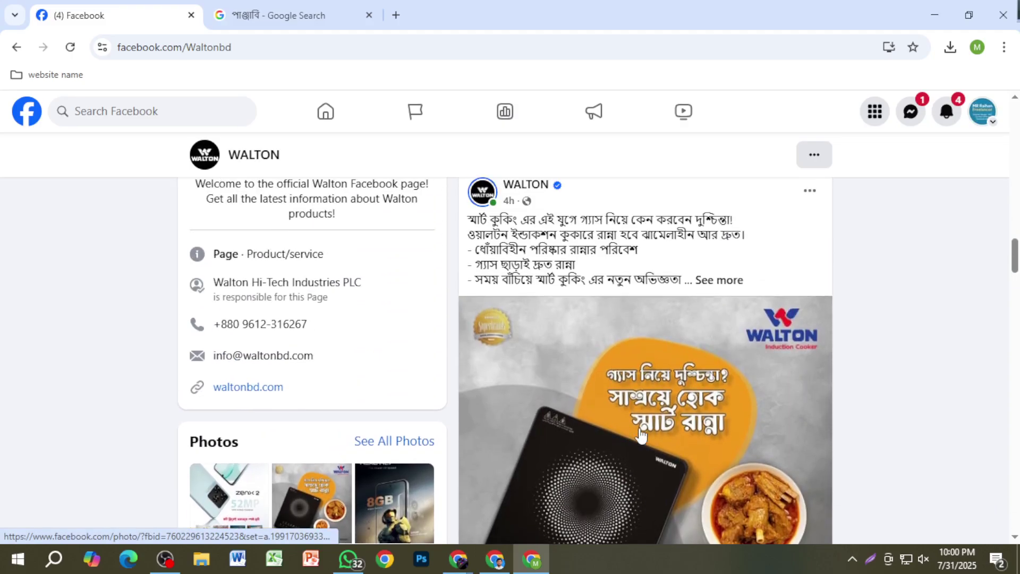
pyautogui.scroll(-9, 641, 433)
pyautogui.scroll(-7, 641, 433)
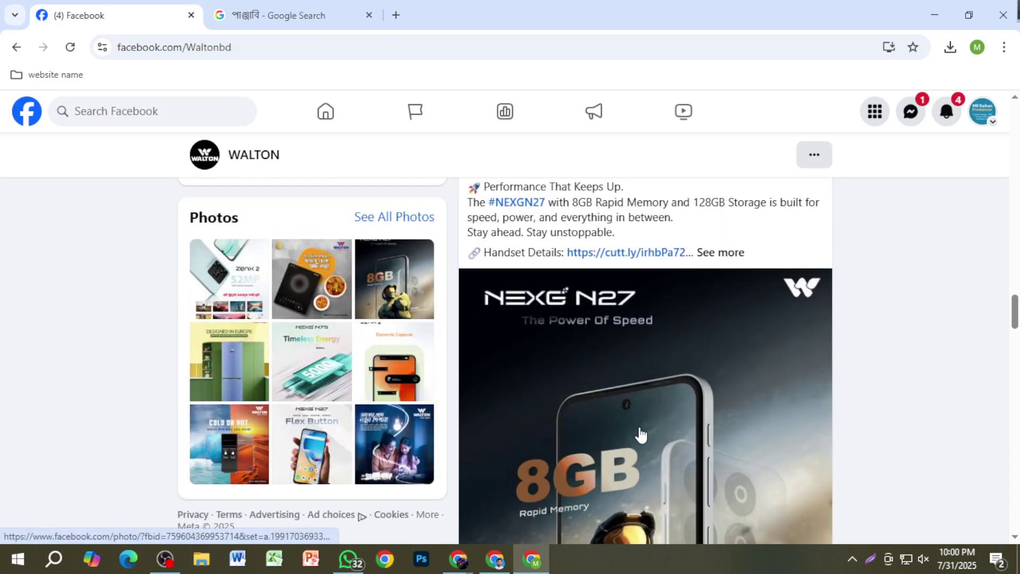
pyautogui.scroll(2, 641, 434)
pyautogui.scroll(1, 642, 435)
pyautogui.scroll(-12, 632, 430)
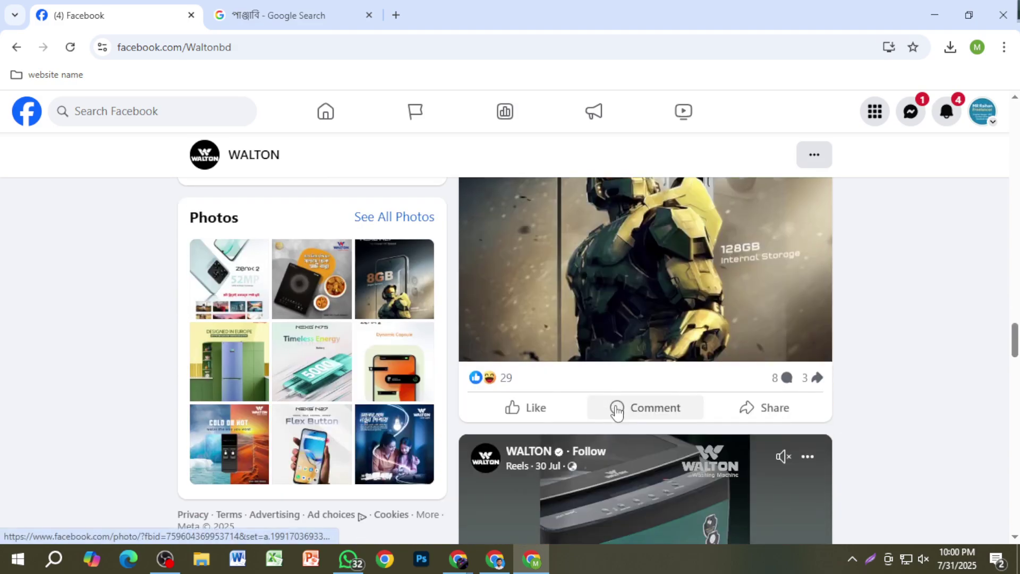
pyautogui.scroll(-20, 616, 422)
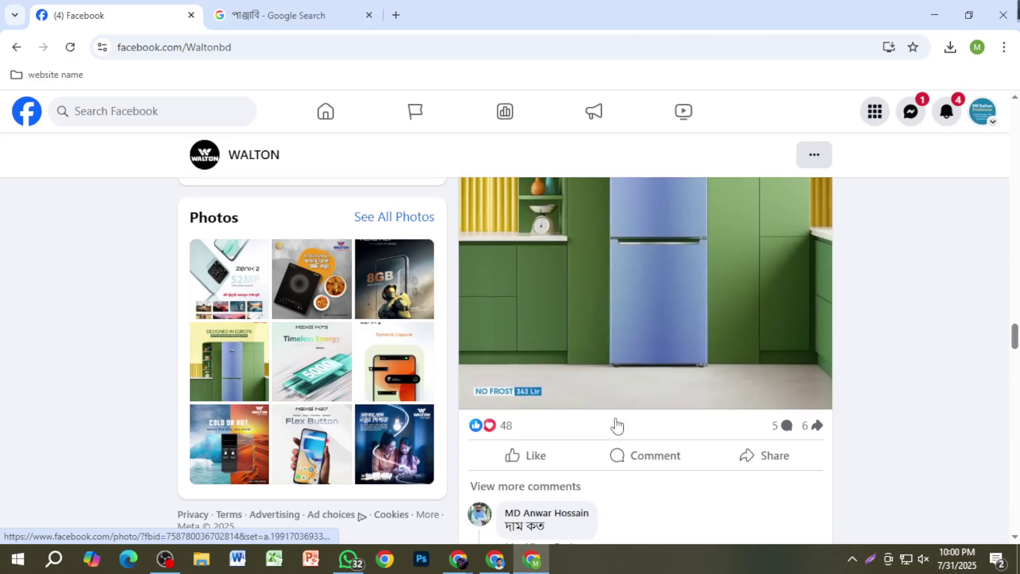
pyautogui.scroll(-12, 616, 423)
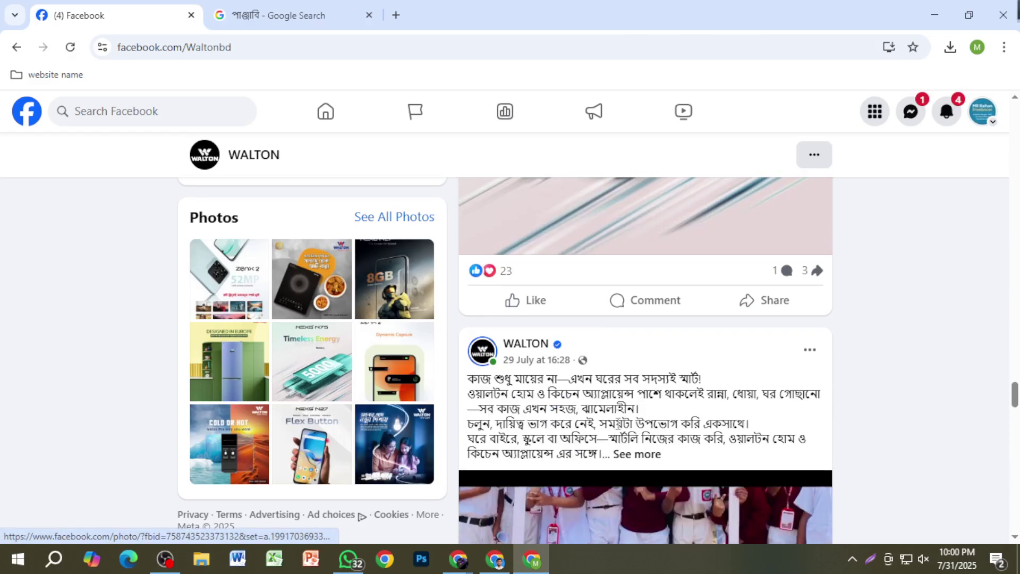
pyautogui.scroll(-15, 619, 417)
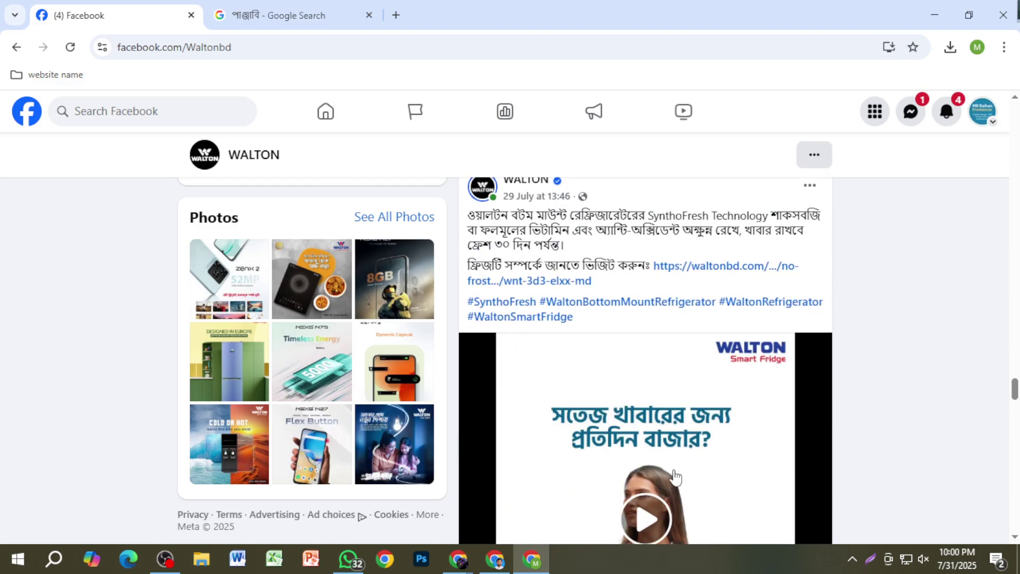
pyautogui.scroll(-10, 675, 477)
pyautogui.scroll(11, 675, 477)
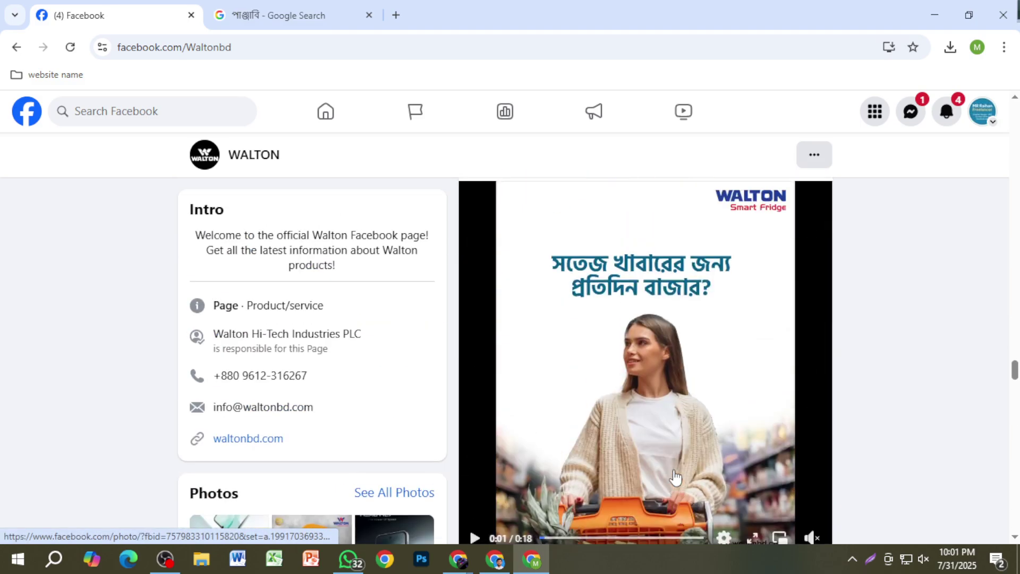
pyautogui.scroll(-20, 675, 477)
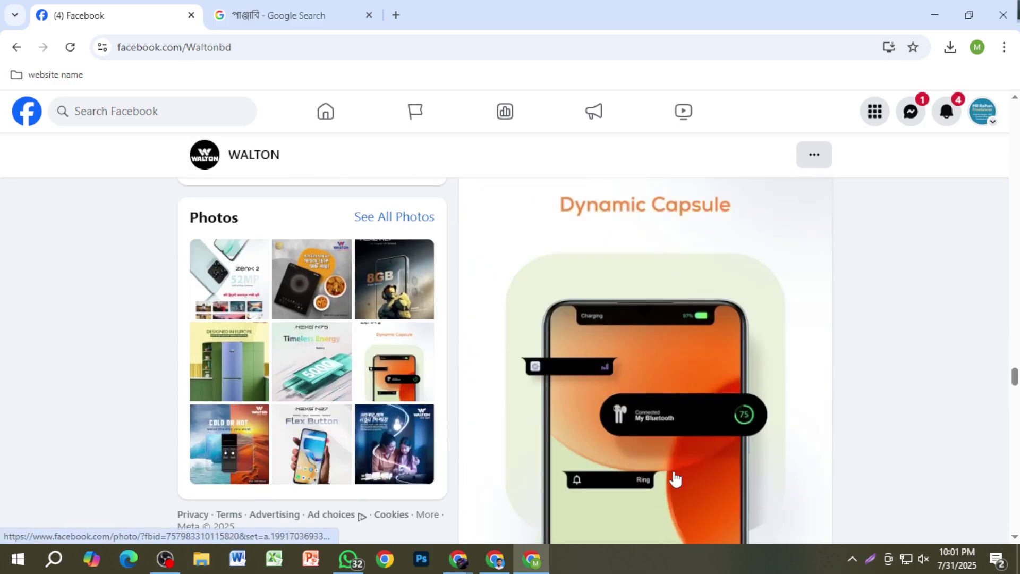
pyautogui.scroll(-20, 674, 478)
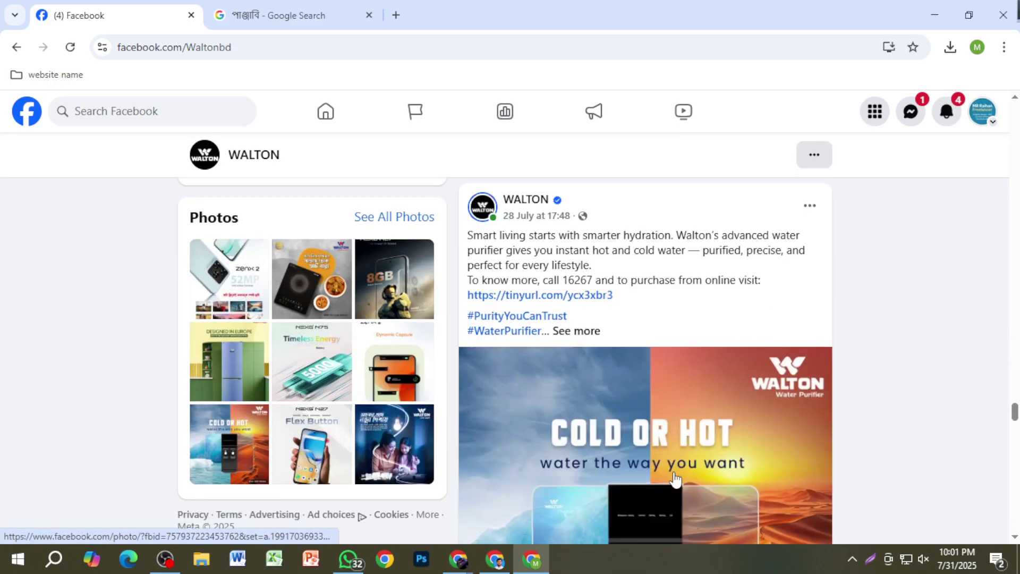
pyautogui.scroll(-20, 675, 480)
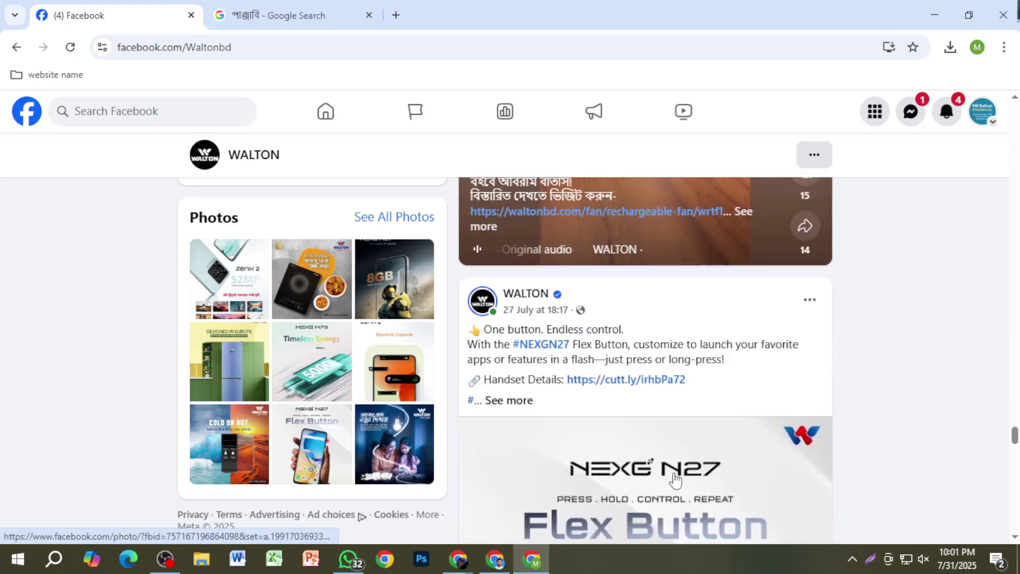
pyautogui.scroll(-5, 675, 480)
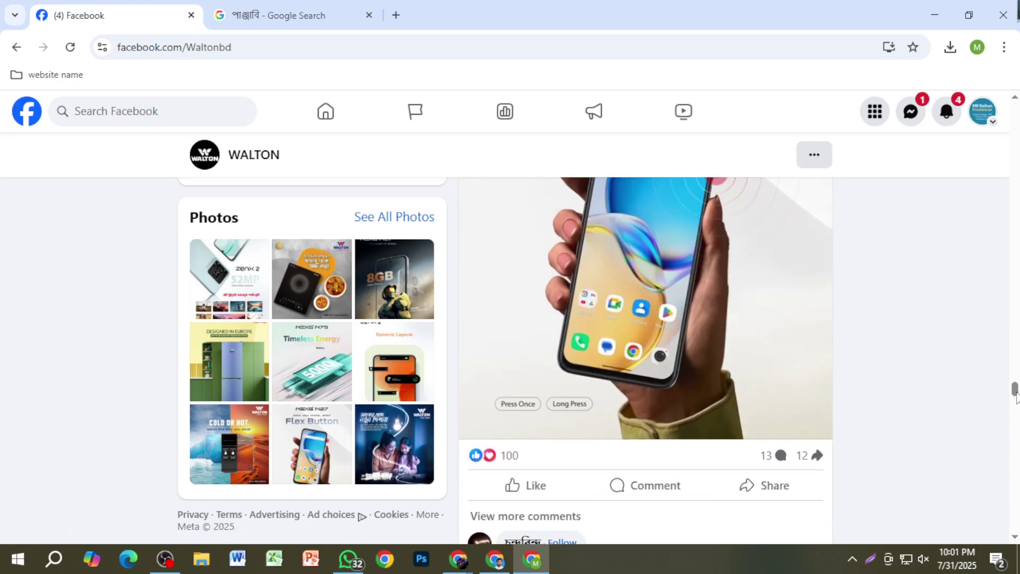
pyautogui.moveTo(1014, 389); pyautogui.dragTo(1015, 169)
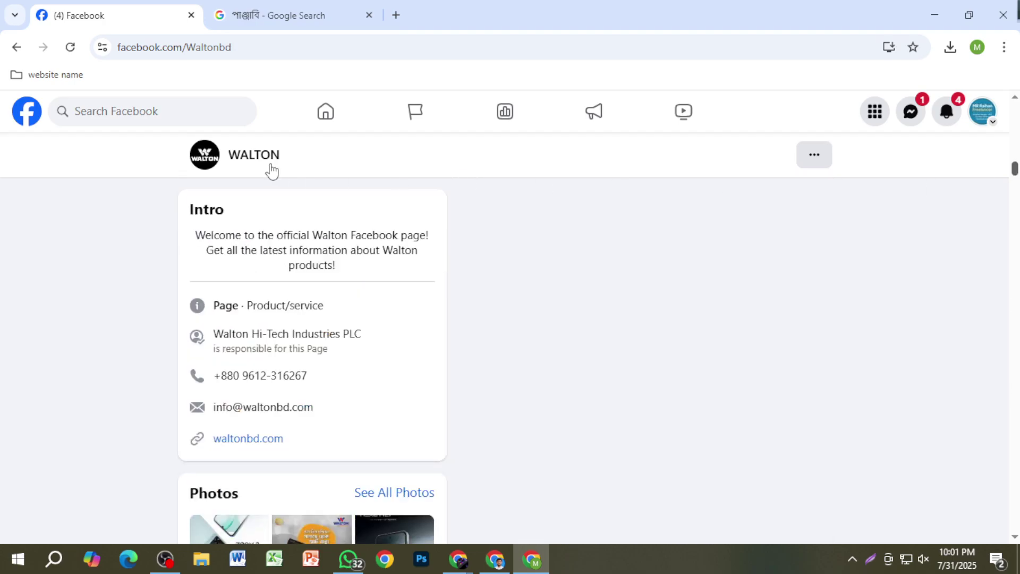
# Step: Search Facebook for 'walton' and pick the Walton Mobile suggestion
pyautogui.click(185, 110)
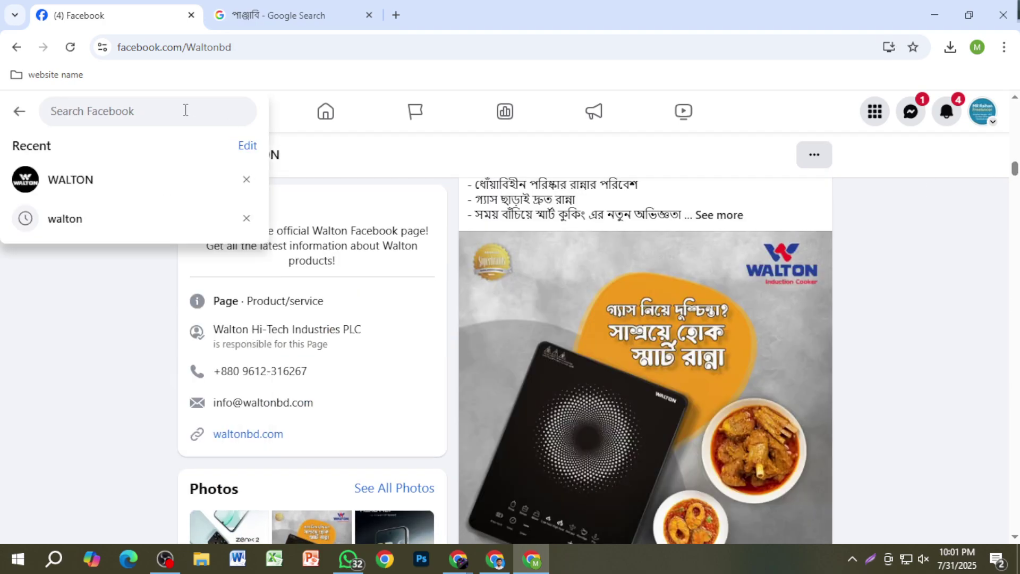
pyautogui.write('w')
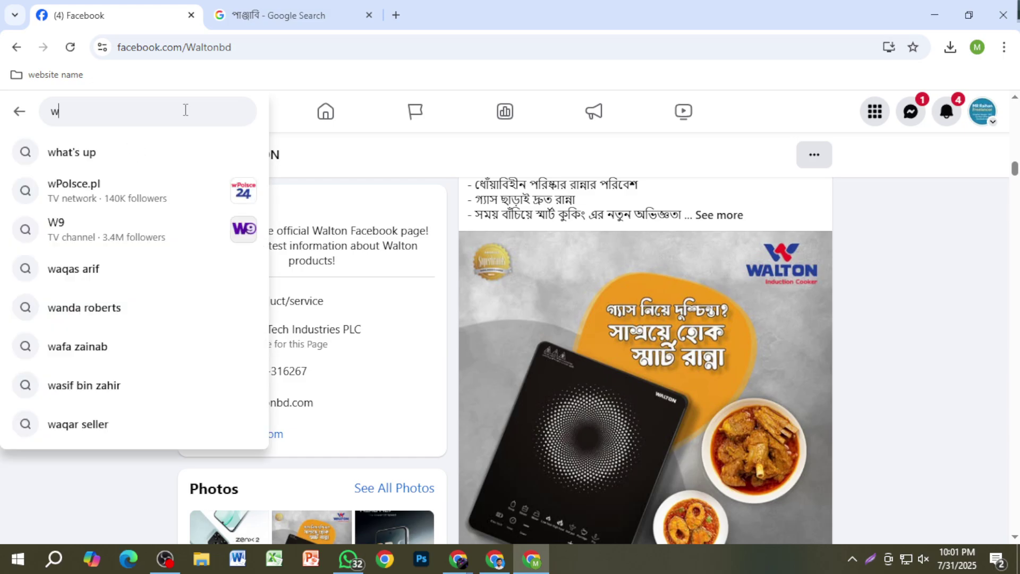
pyautogui.write('alton')
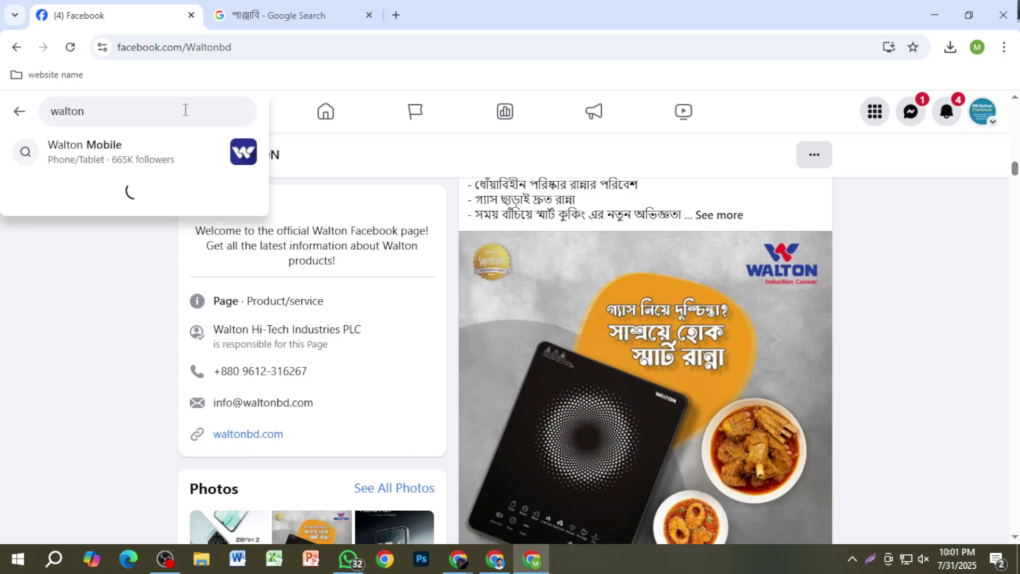
pyautogui.click(143, 154)
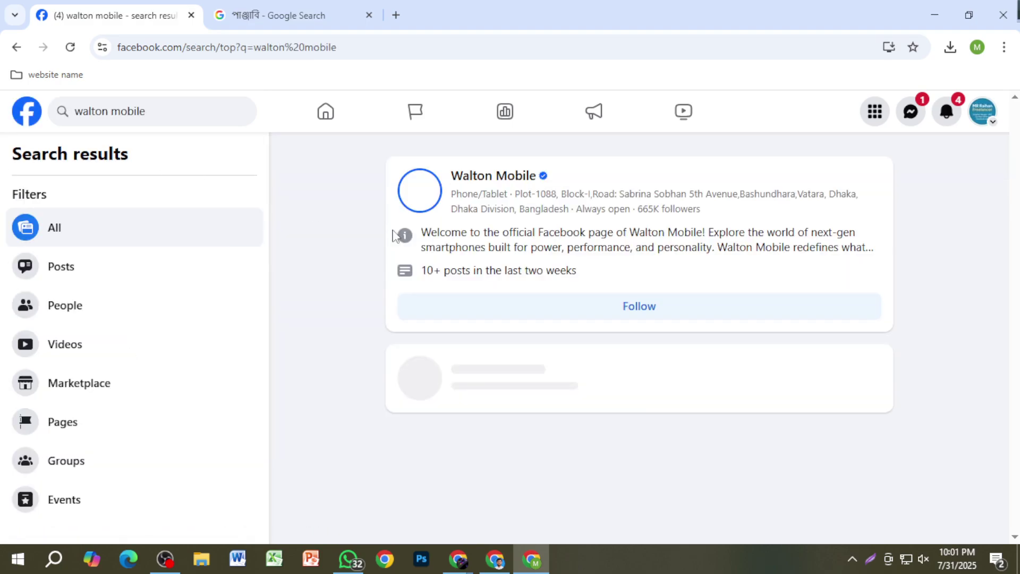
# Step: Open the verified Walton Mobile page and scroll through its recent phone posts and comments
pyautogui.click(518, 177)
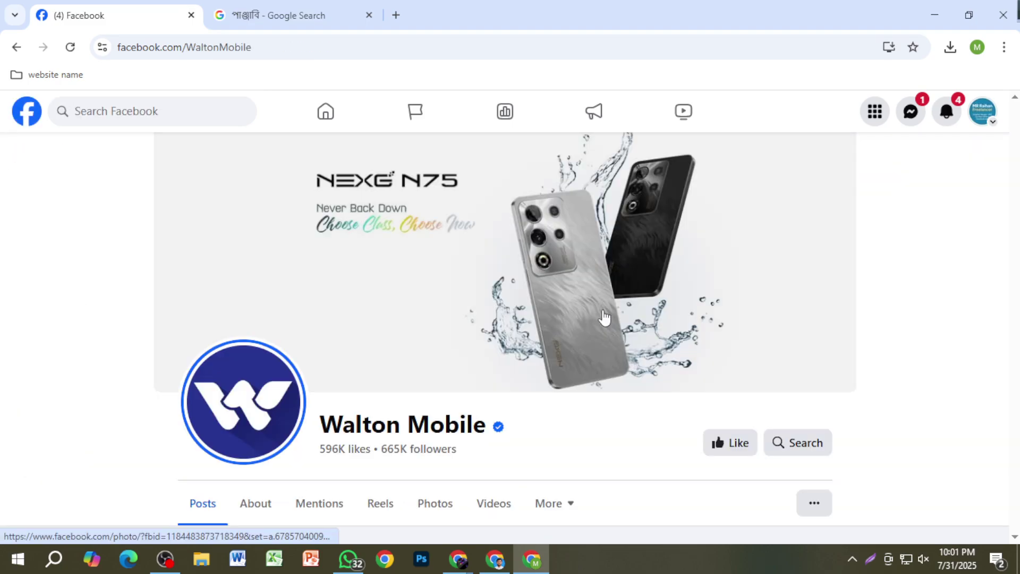
pyautogui.scroll(-10, 607, 394)
pyautogui.scroll(-5, 608, 399)
pyautogui.scroll(4, 611, 402)
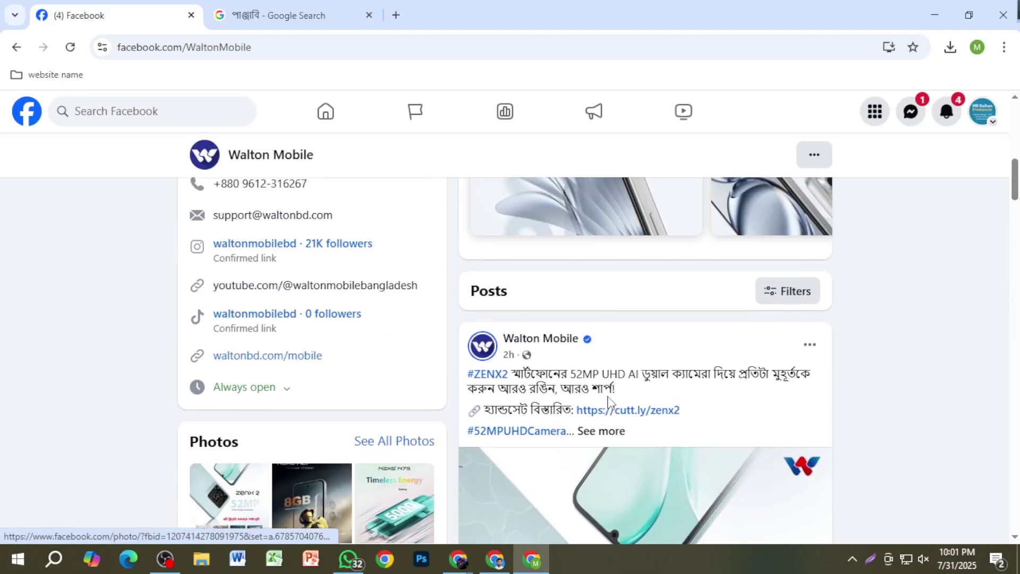
pyautogui.scroll(-4, 614, 407)
pyautogui.scroll(-10, 616, 408)
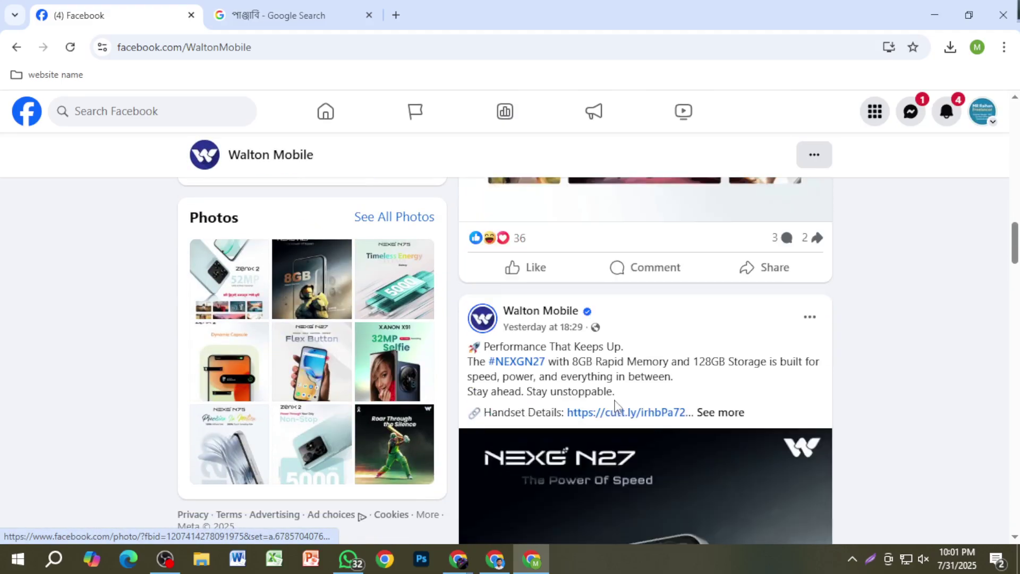
pyautogui.scroll(-12, 615, 408)
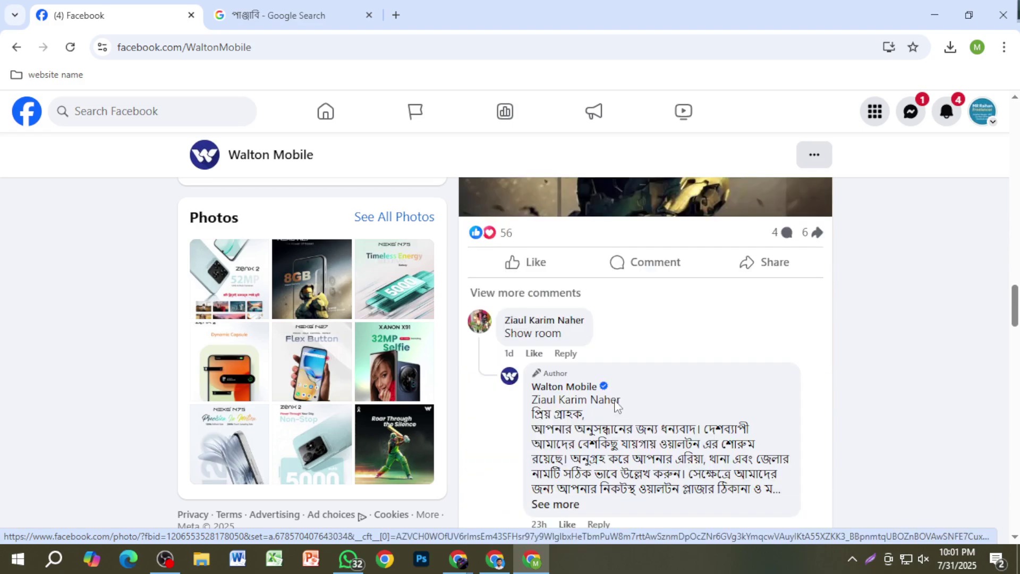
pyautogui.scroll(-8, 615, 387)
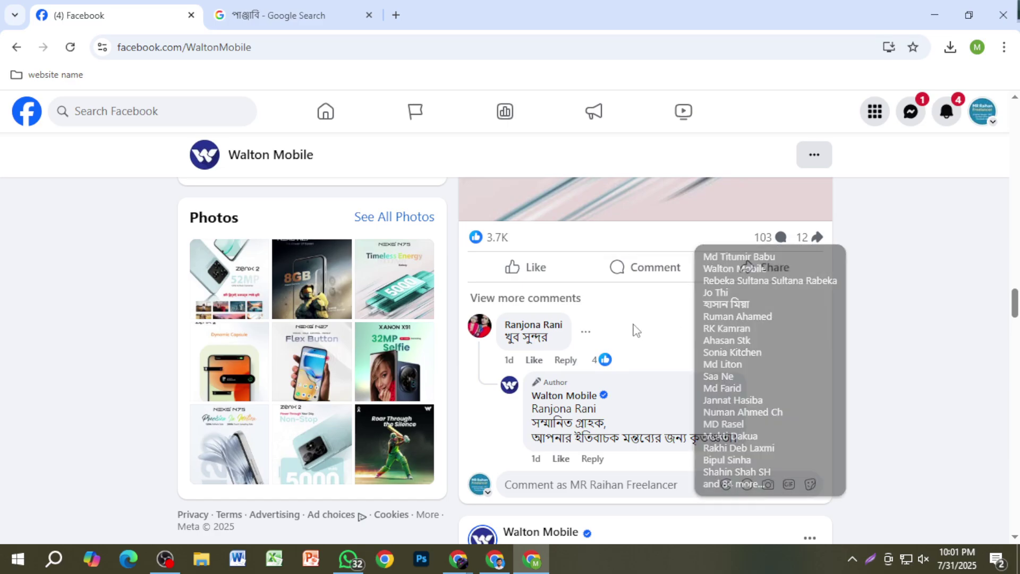
pyautogui.scroll(-7, 654, 356)
pyautogui.scroll(2, 655, 360)
pyautogui.scroll(-12, 656, 360)
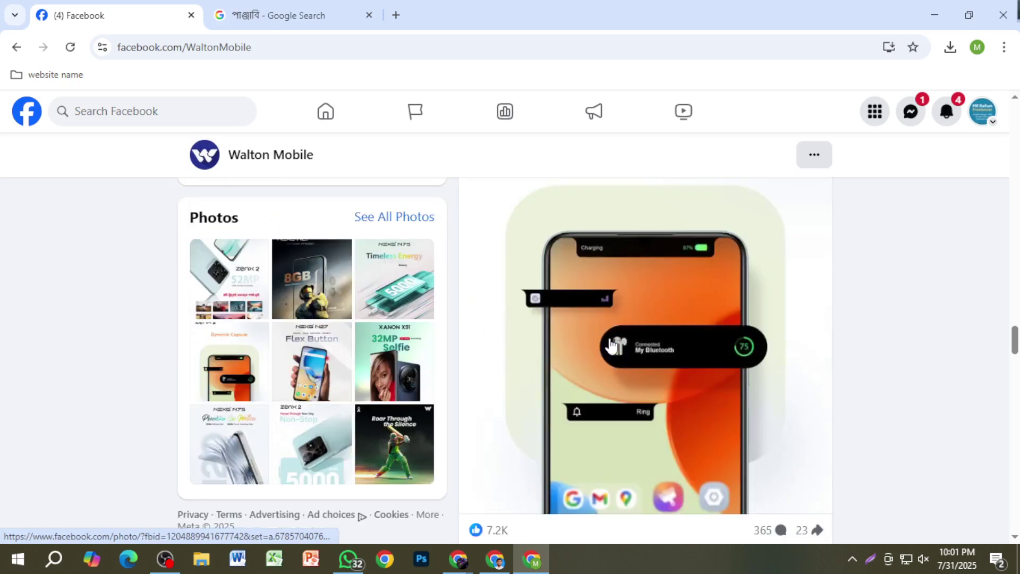
pyautogui.scroll(-4, 626, 342)
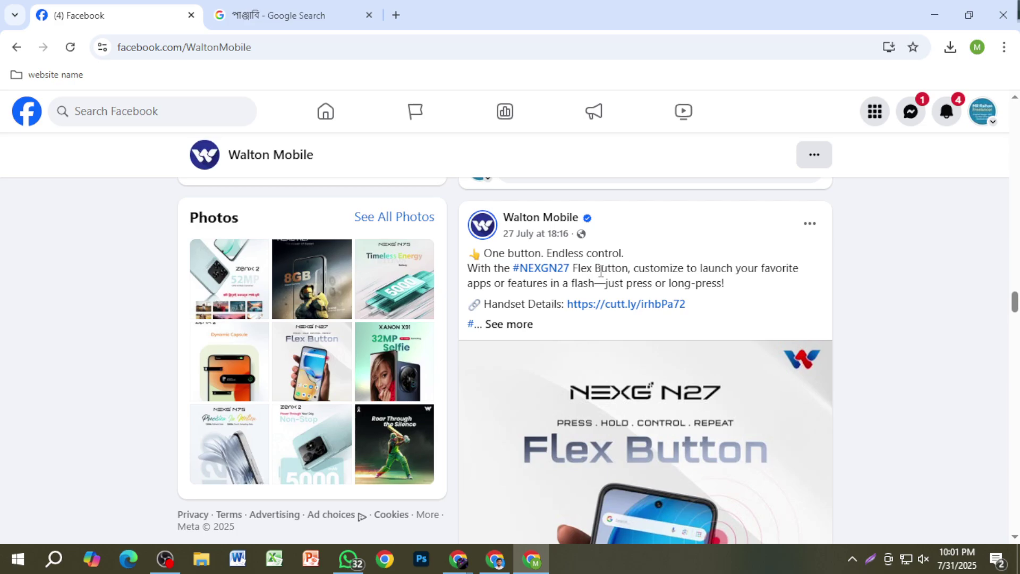
pyautogui.scroll(-3, 531, 289)
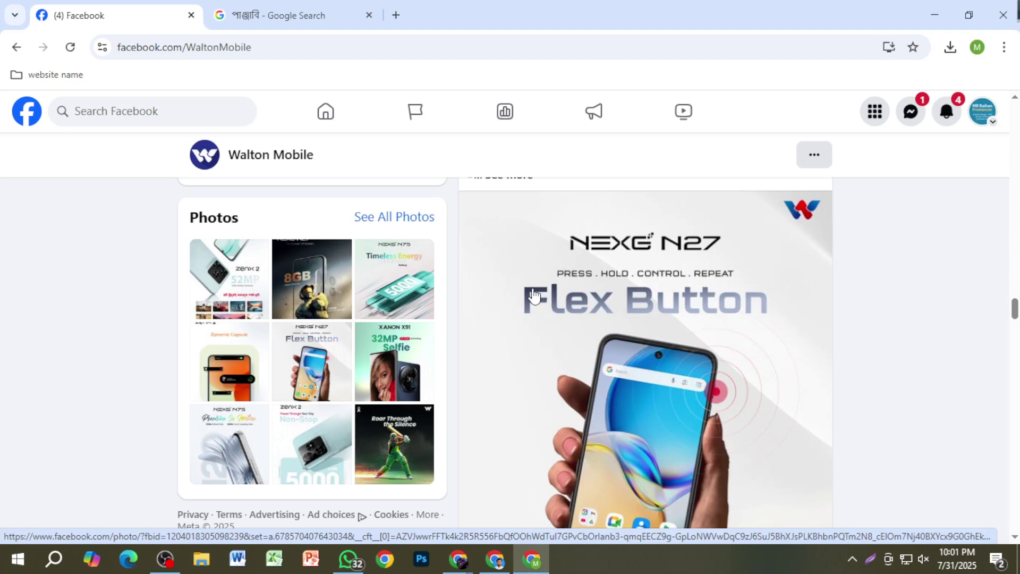
pyautogui.scroll(-7, 534, 295)
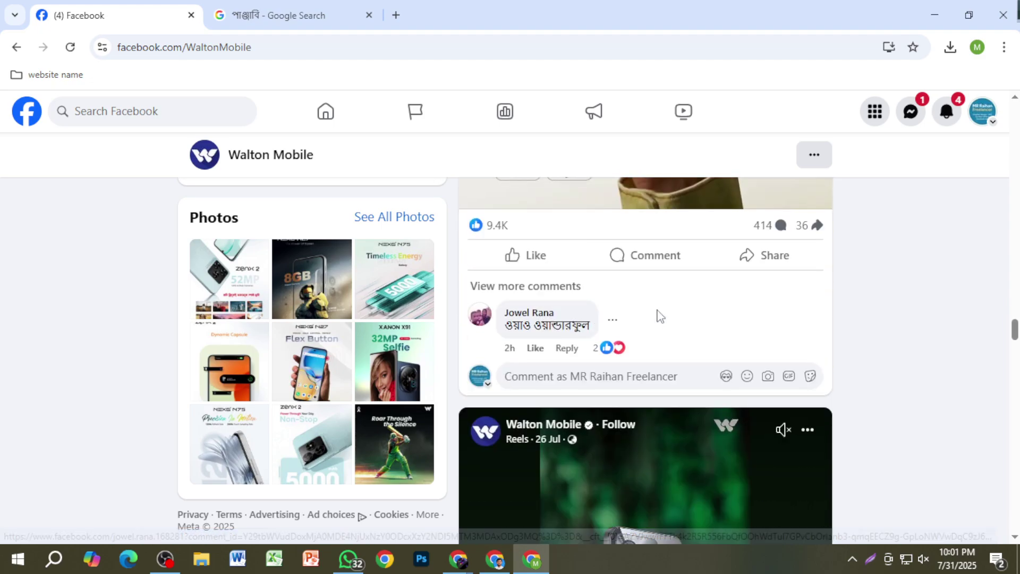
pyautogui.scroll(4, 707, 297)
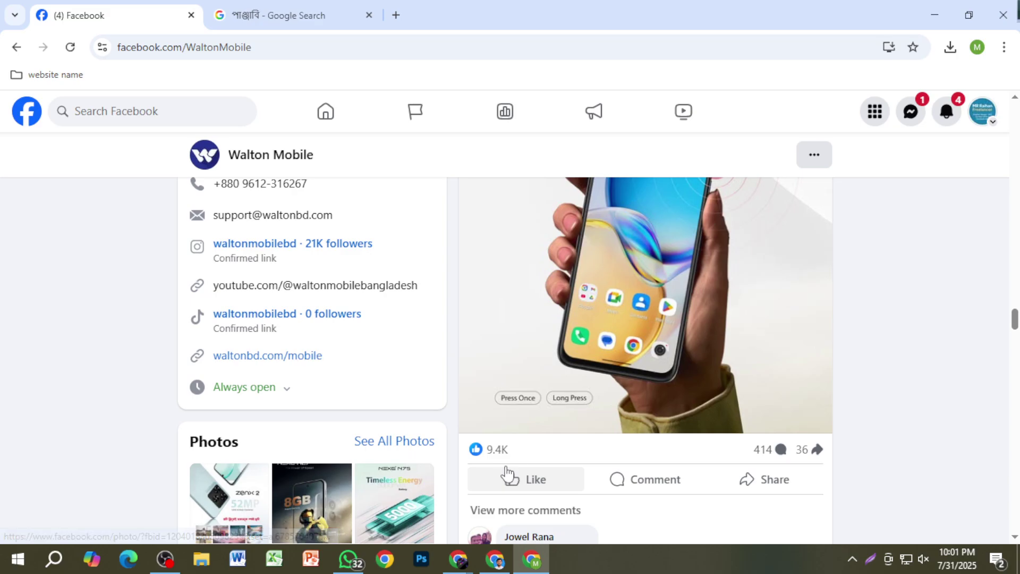
pyautogui.moveTo(510, 477)
pyautogui.scroll(4, 586, 471)
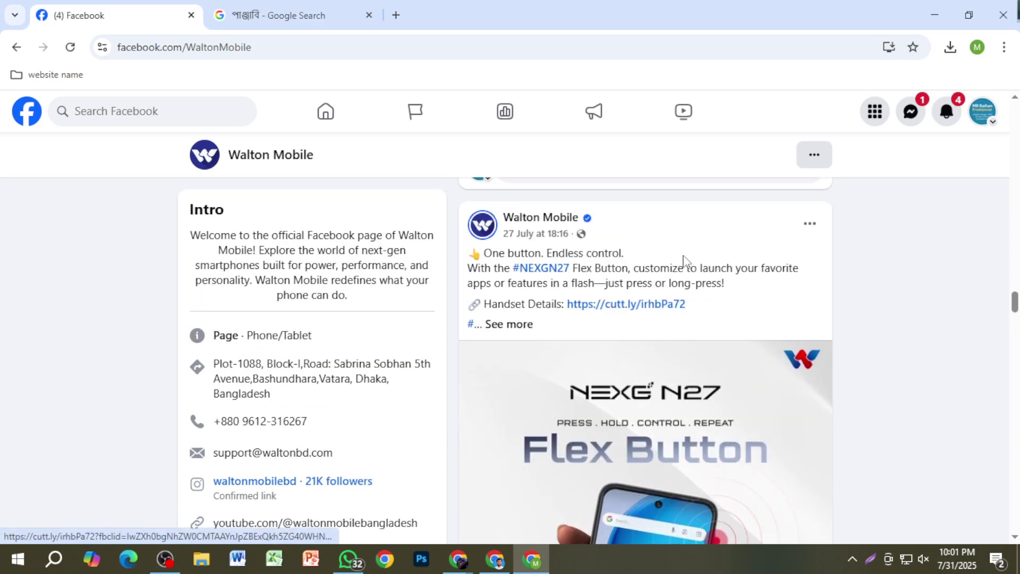
pyautogui.scroll(-8, 635, 400)
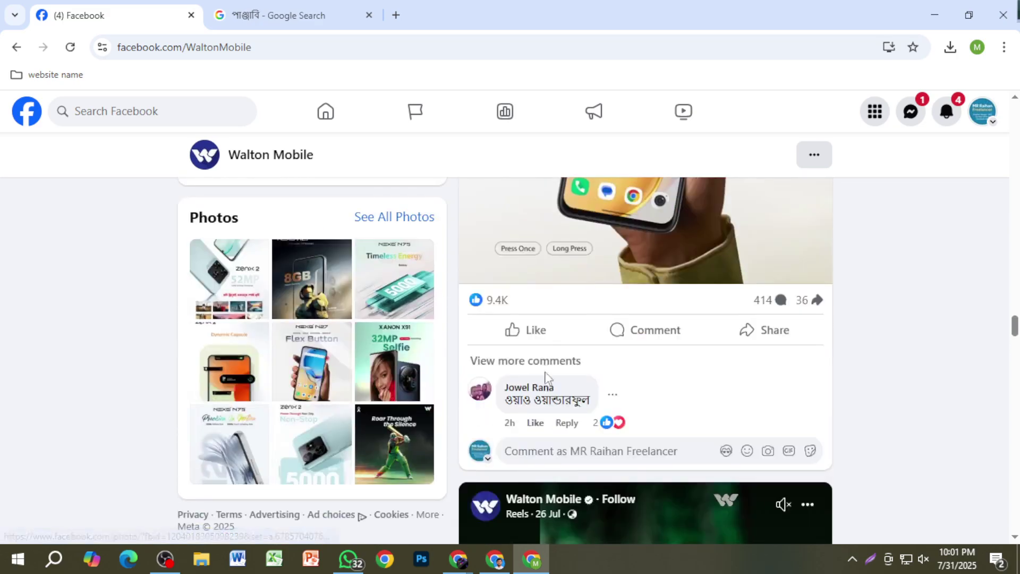
pyautogui.moveTo(494, 301)
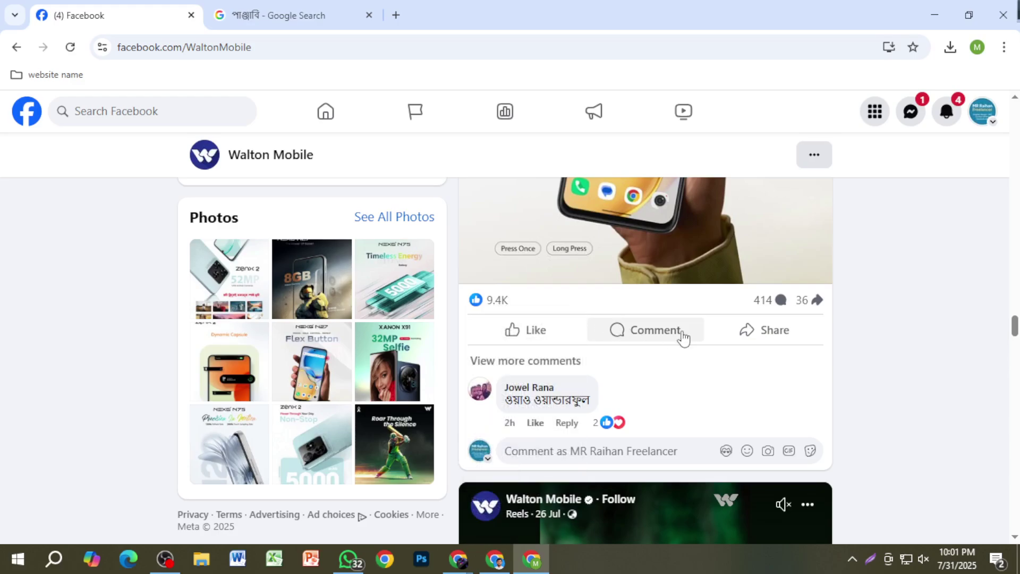
pyautogui.scroll(6, 738, 366)
pyautogui.scroll(-3, 743, 383)
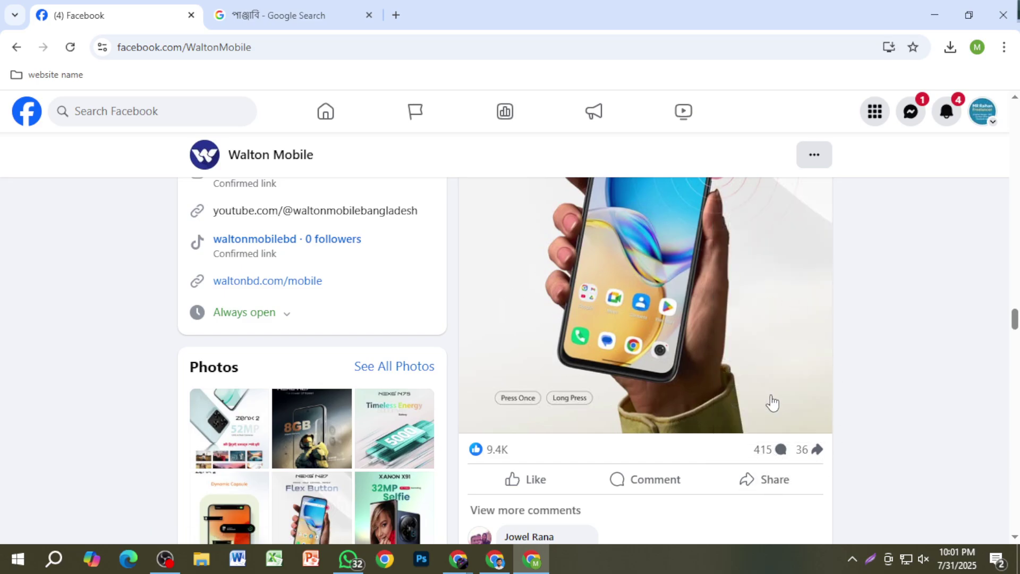
pyautogui.scroll(6, 693, 387)
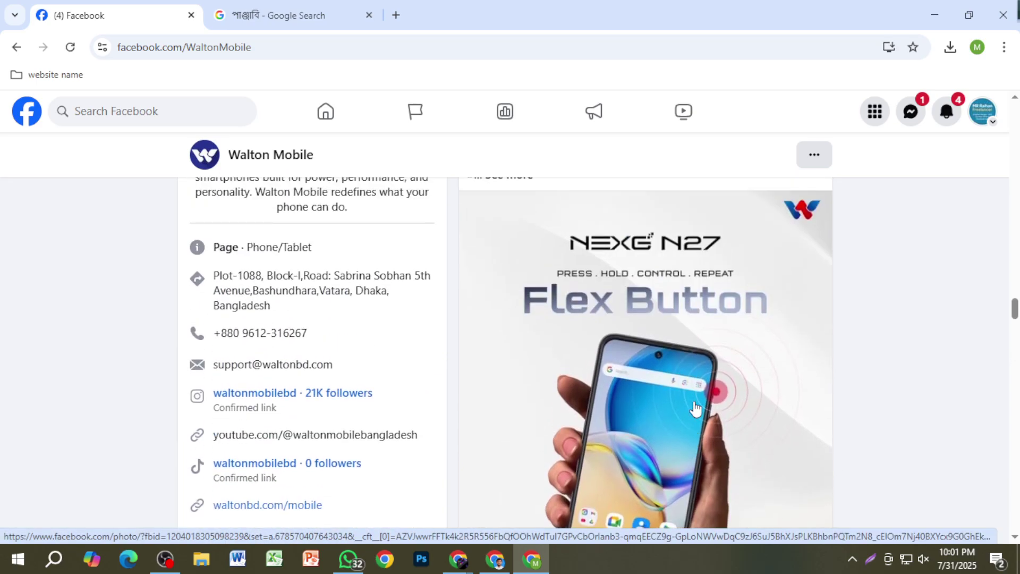
pyautogui.scroll(-5, 670, 361)
pyautogui.scroll(2, 643, 330)
pyautogui.scroll(-2, 586, 331)
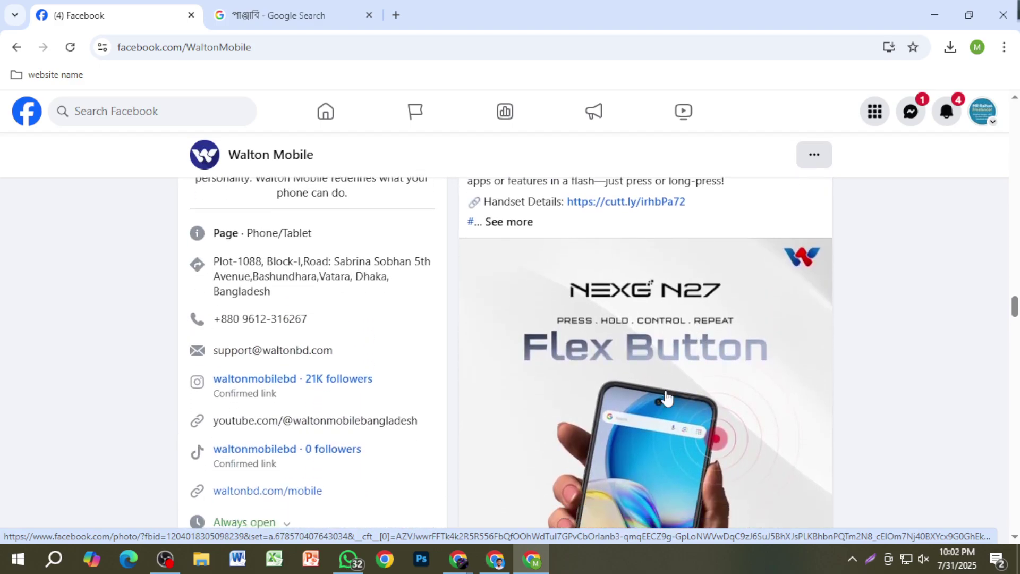
pyautogui.scroll(-2, 640, 372)
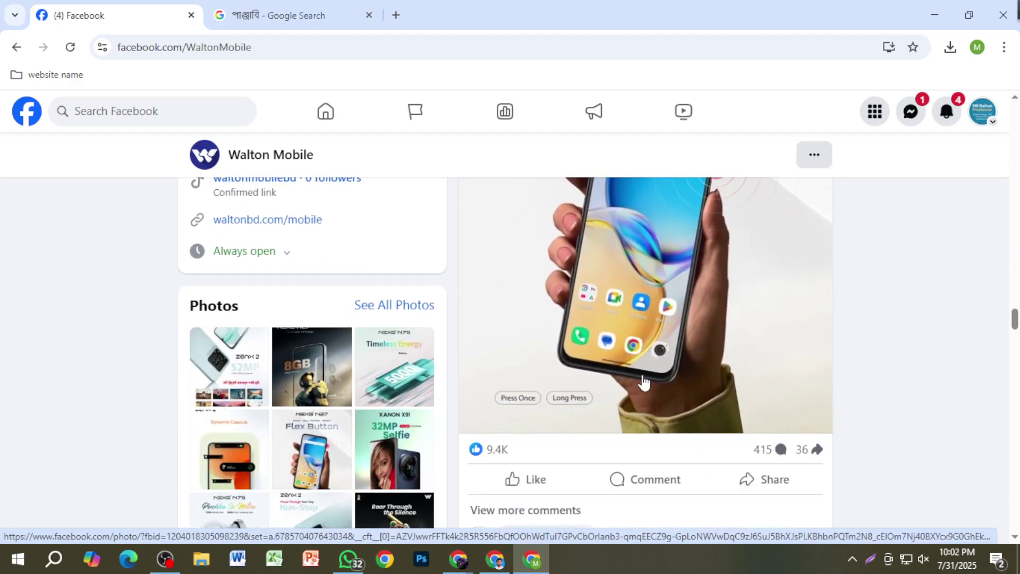
pyautogui.scroll(1, 644, 381)
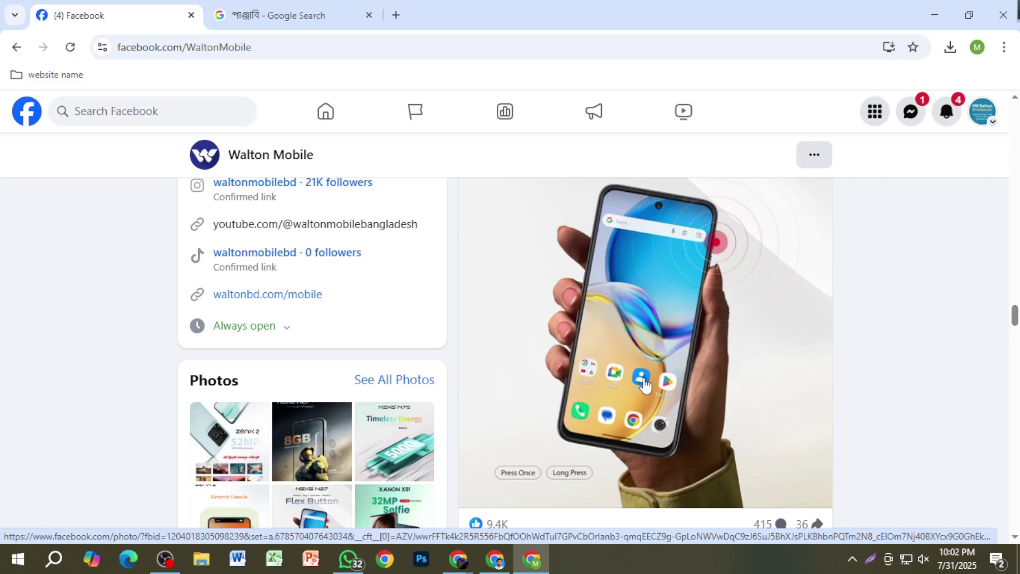
pyautogui.scroll(-3, 644, 384)
pyautogui.moveTo(772, 386)
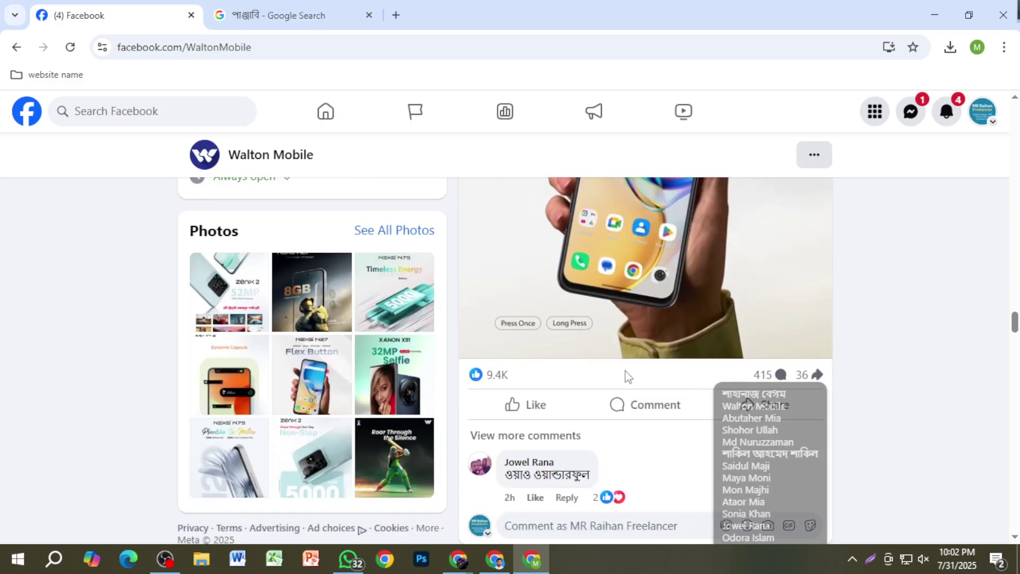
pyautogui.scroll(3, 717, 433)
pyautogui.scroll(1, 711, 430)
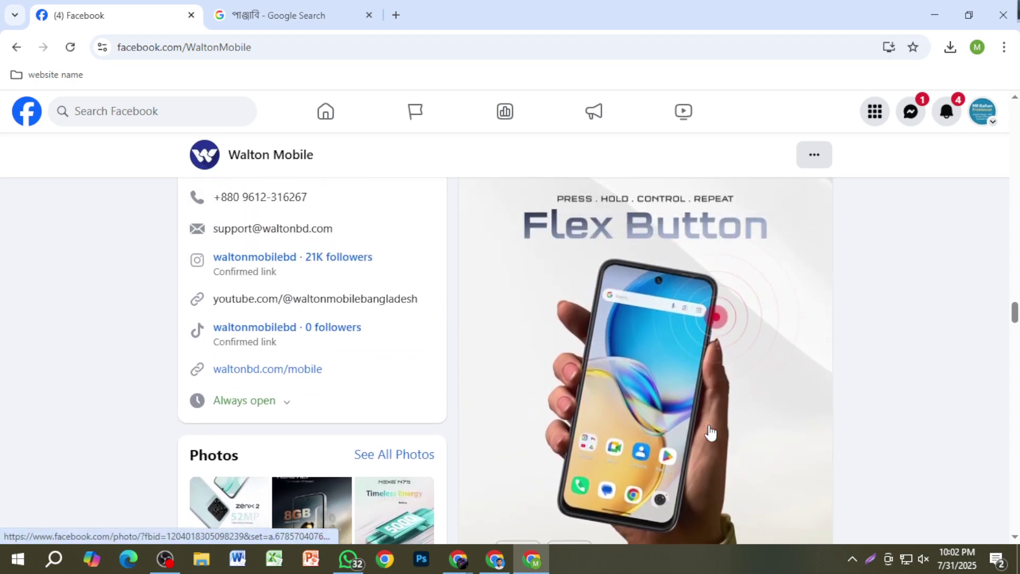
pyautogui.click(127, 116)
pyautogui.write('g')
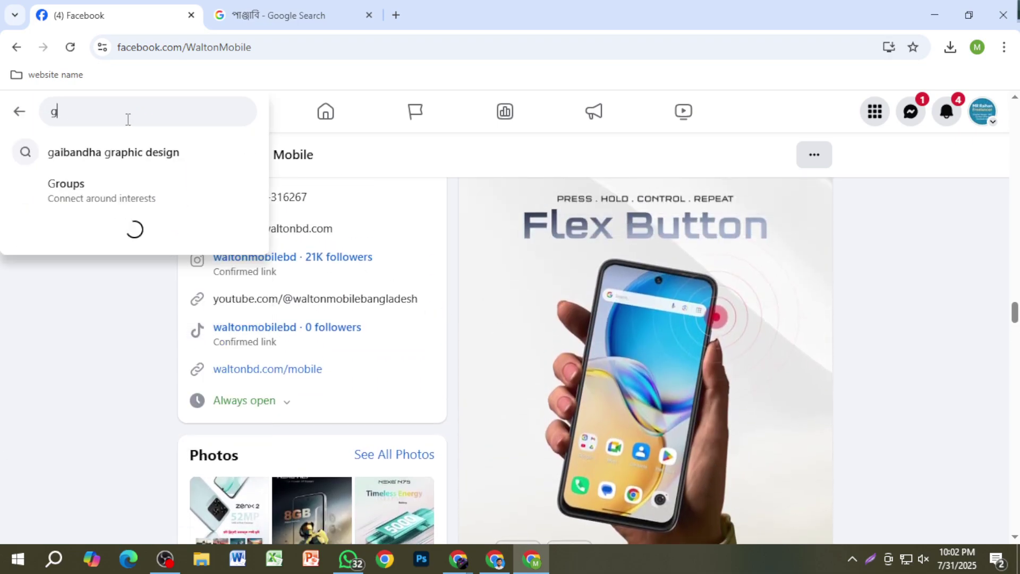
pyautogui.write('rami')
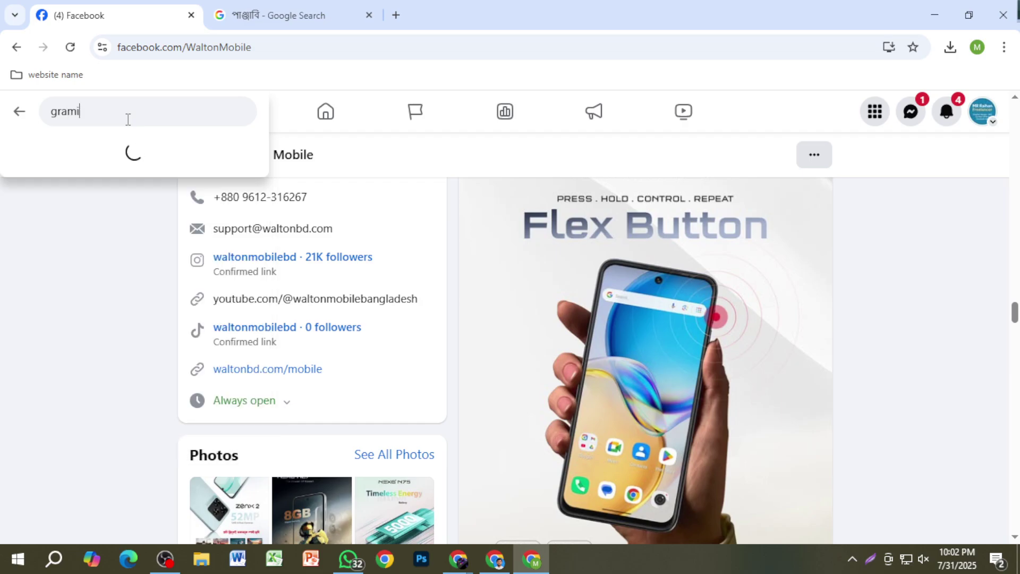
pyautogui.write('nphone')
pyautogui.press('Return')
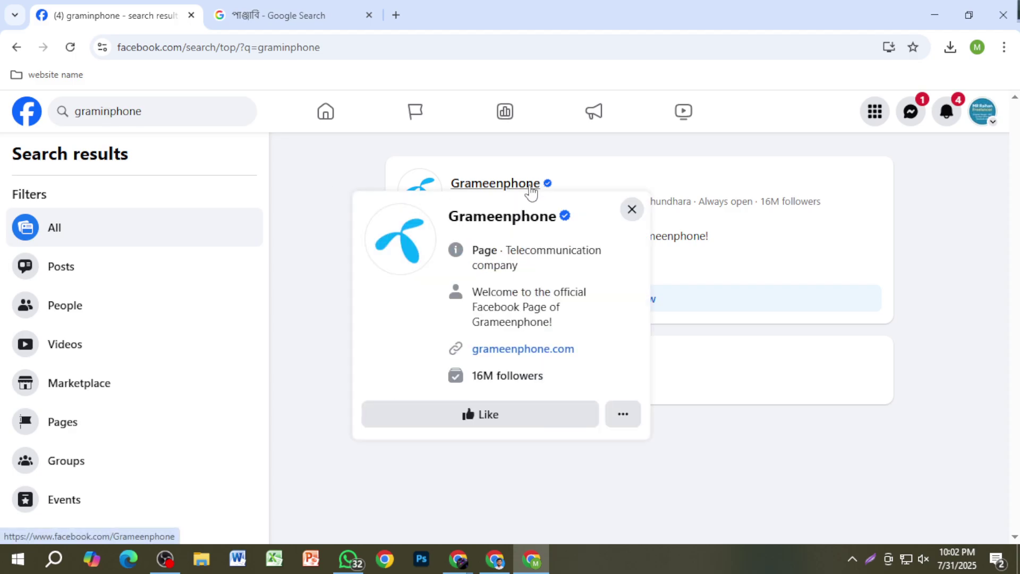
pyautogui.click(530, 186)
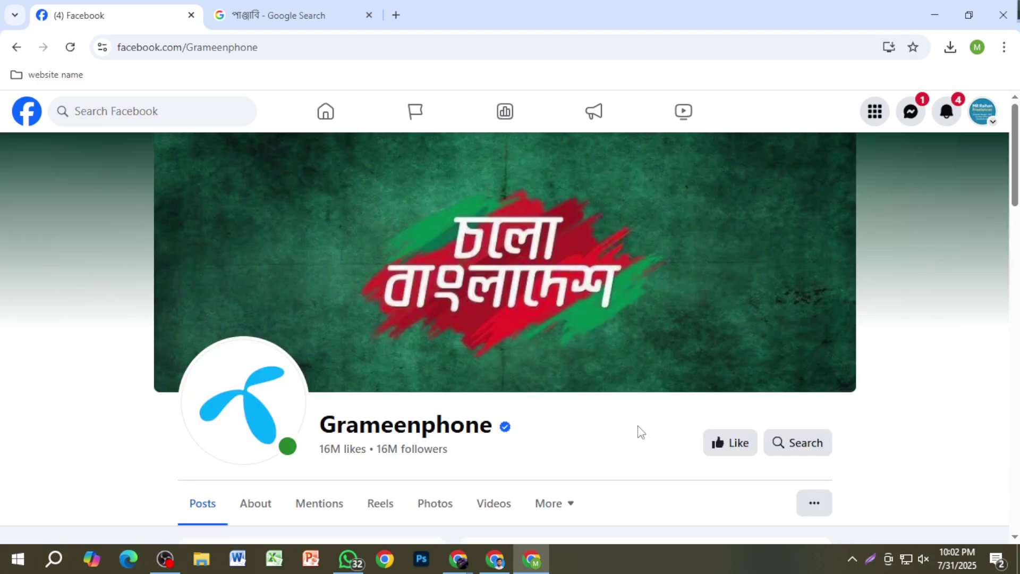
pyautogui.scroll(-15, 645, 428)
pyautogui.scroll(5, 645, 430)
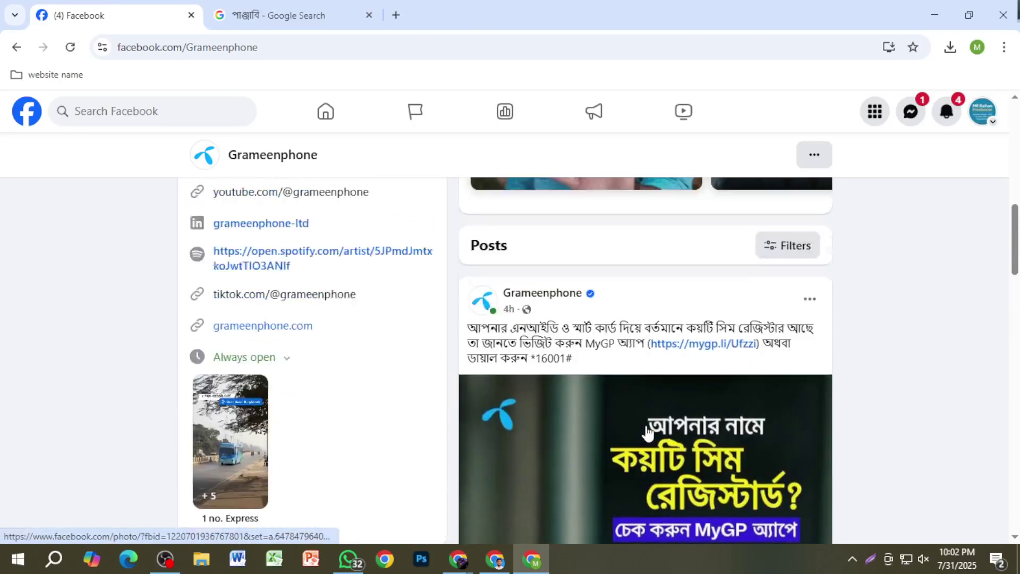
pyautogui.scroll(4, 647, 433)
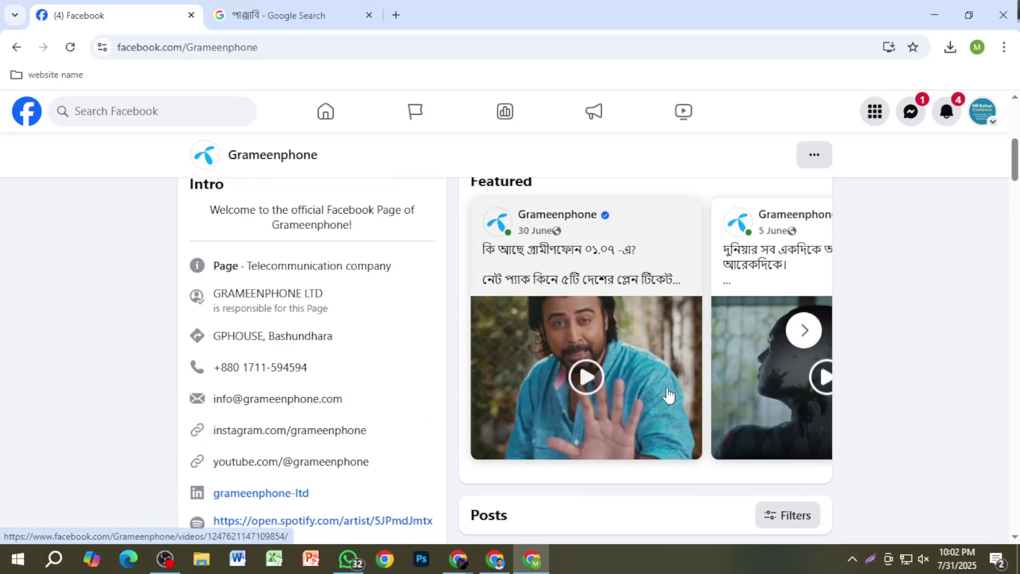
pyautogui.scroll(-7, 629, 388)
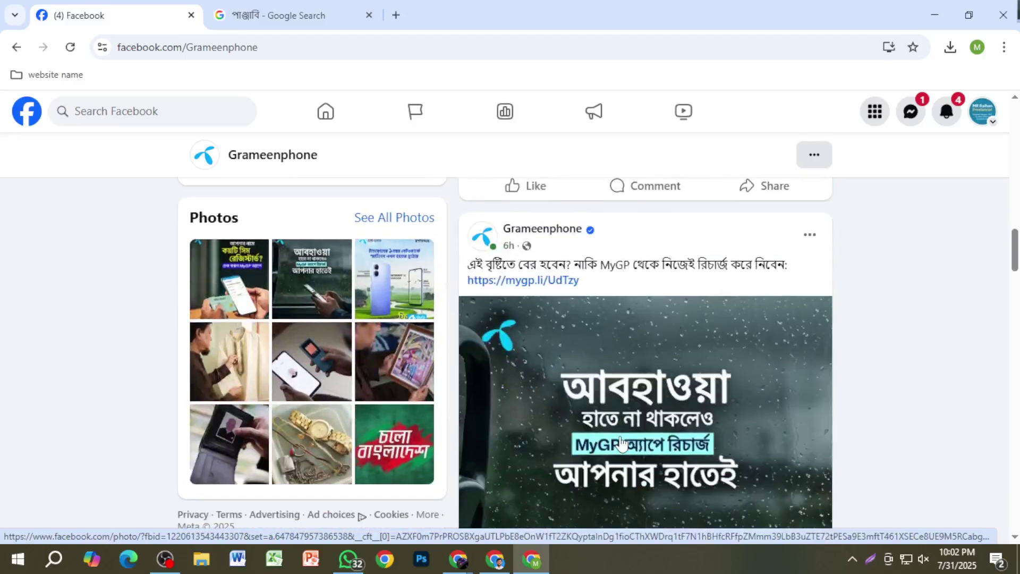
pyautogui.scroll(-10, 620, 443)
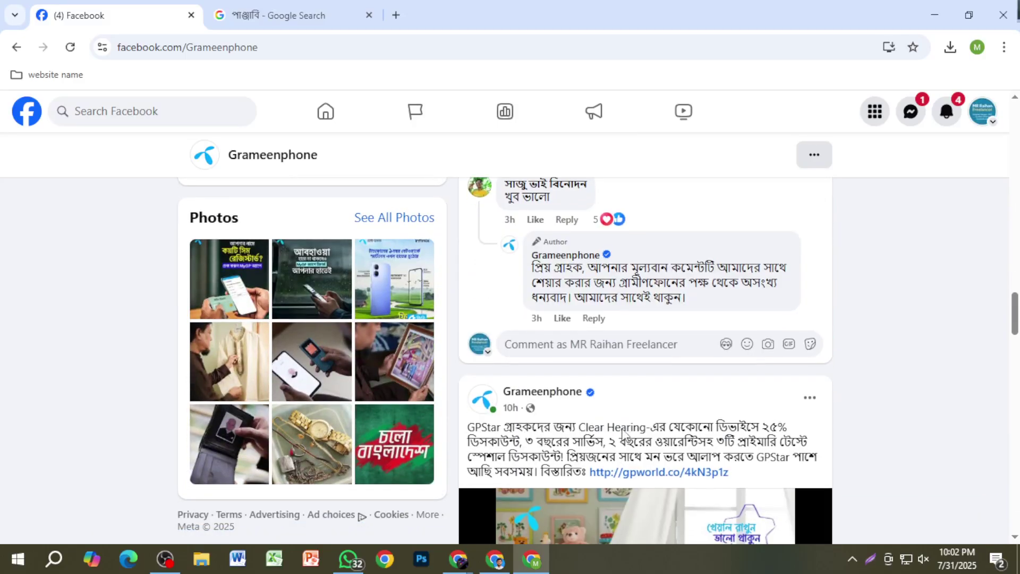
pyautogui.scroll(-10, 624, 435)
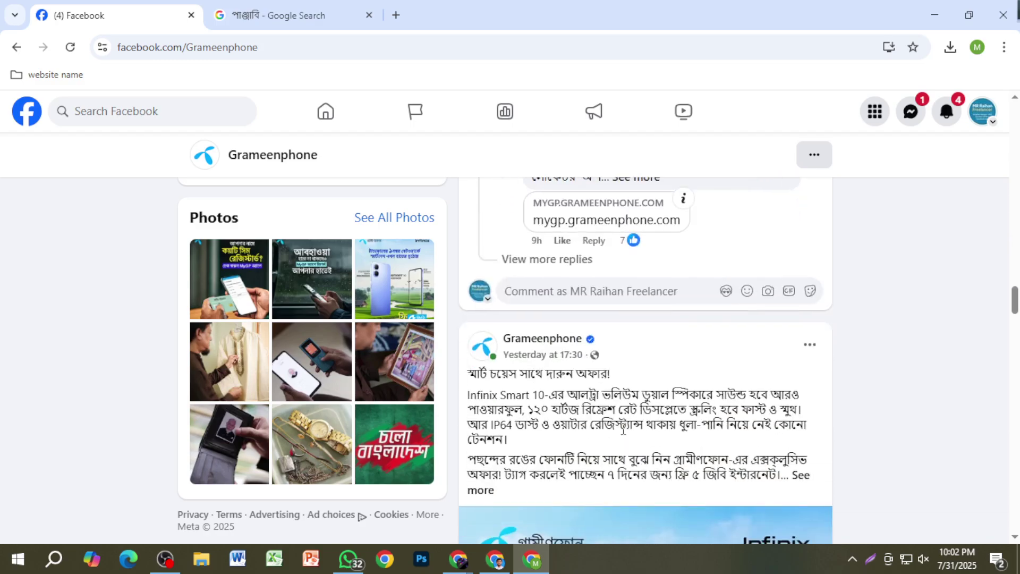
pyautogui.scroll(-10, 623, 435)
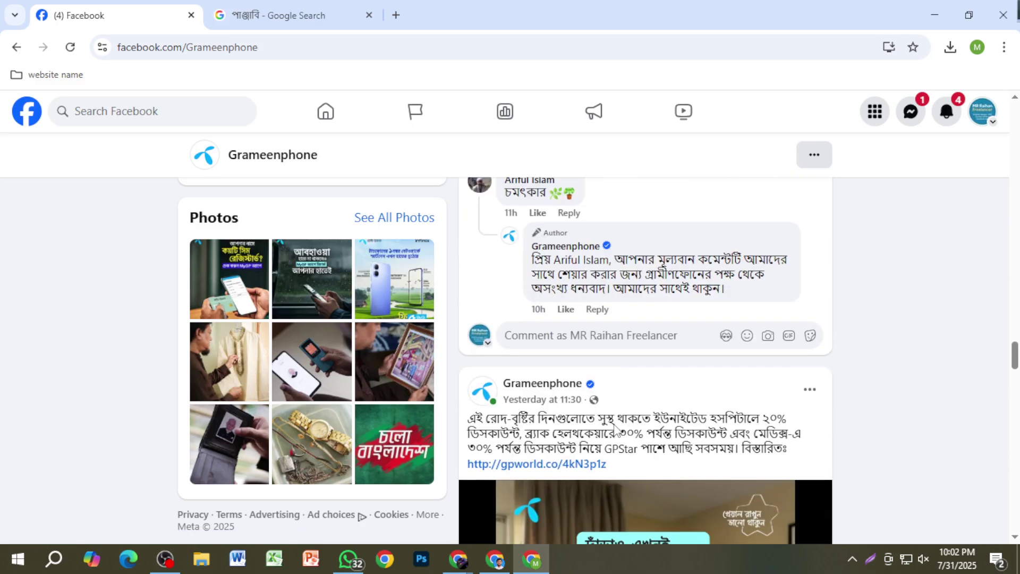
pyautogui.scroll(15, 678, 419)
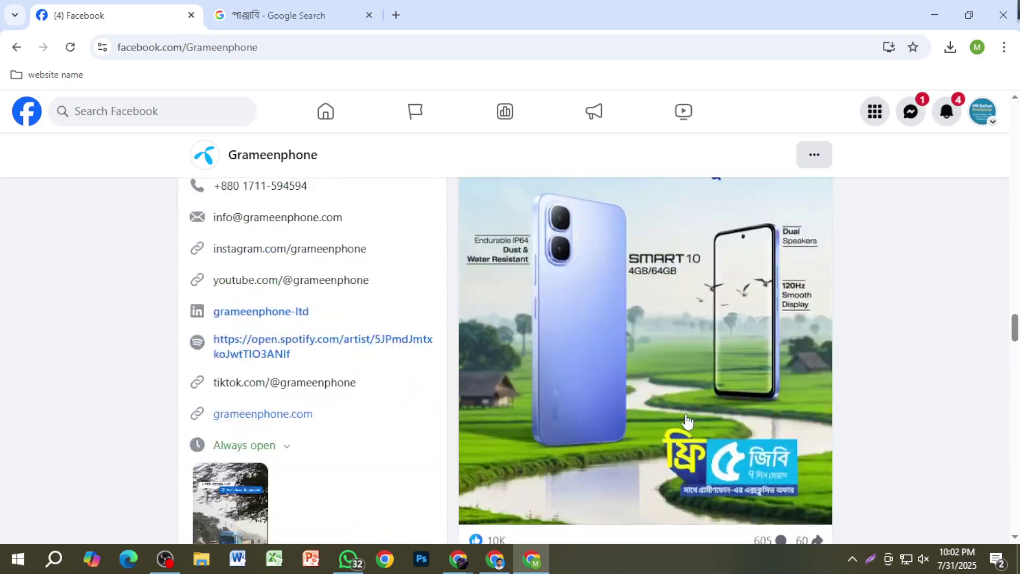
pyautogui.scroll(5, 662, 407)
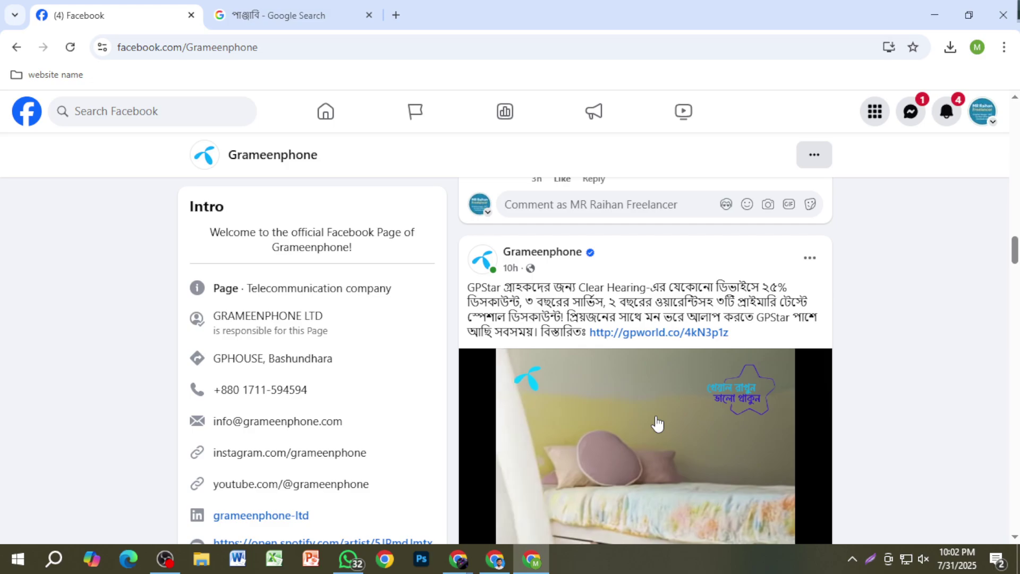
pyautogui.scroll(-10, 658, 419)
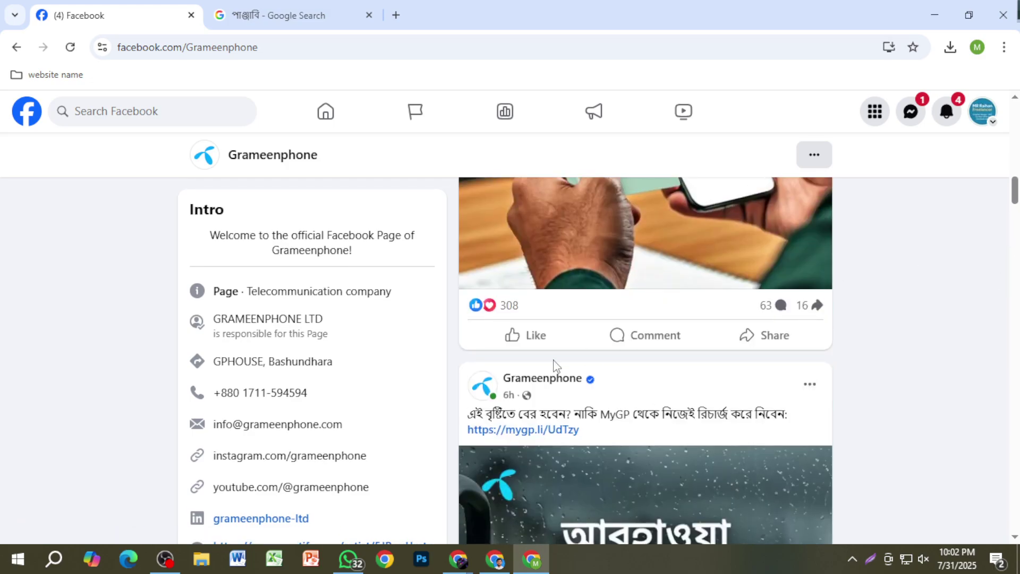
pyautogui.moveTo(1016, 199); pyautogui.dragTo(1015, 134)
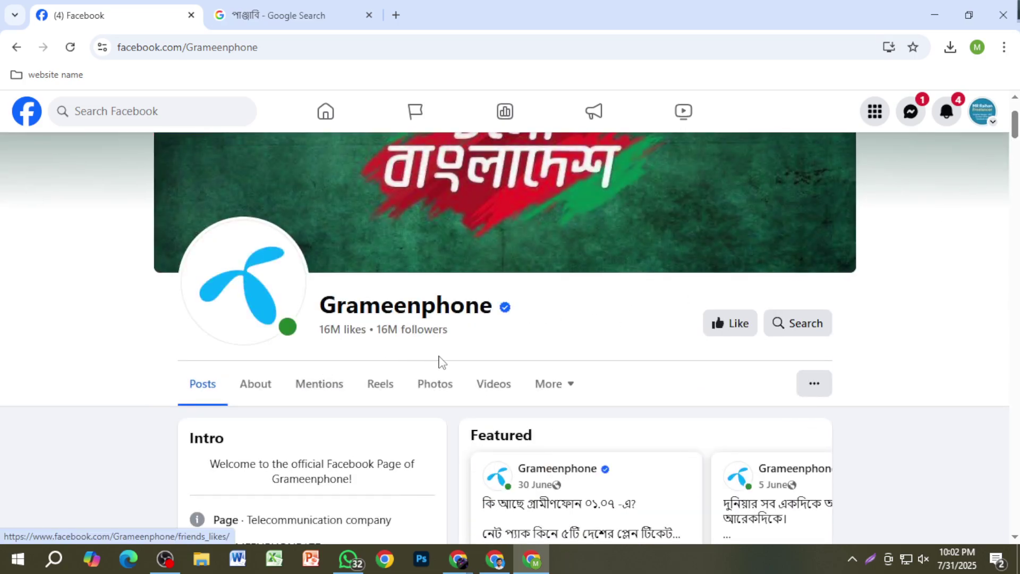
pyautogui.scroll(-3, 597, 400)
# Step: Play Grameenphone's featured video briefly, close the viewer and mini player, then show recent searches
pyautogui.click(596, 397)
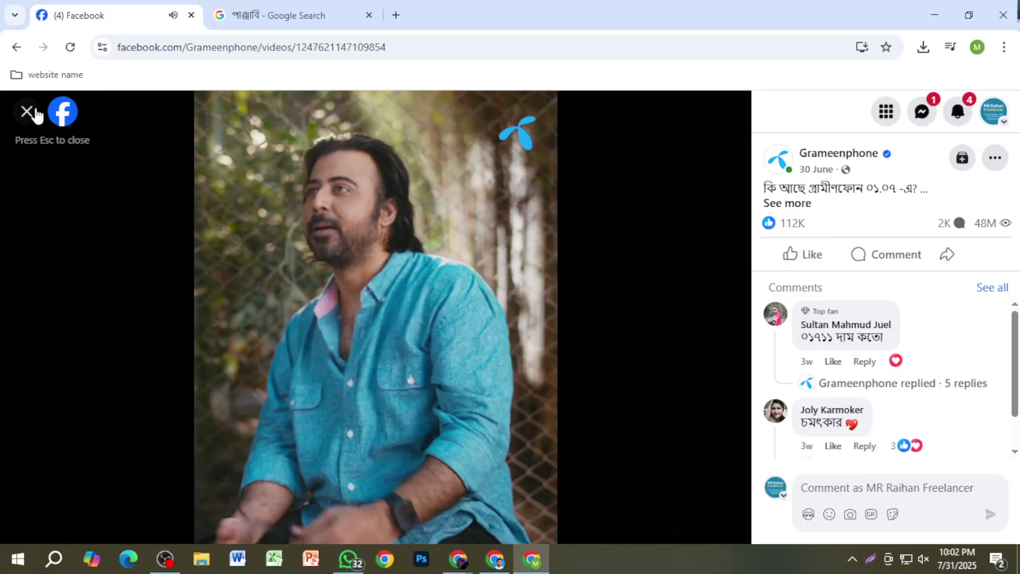
pyautogui.click(26, 111)
pyautogui.click(933, 295)
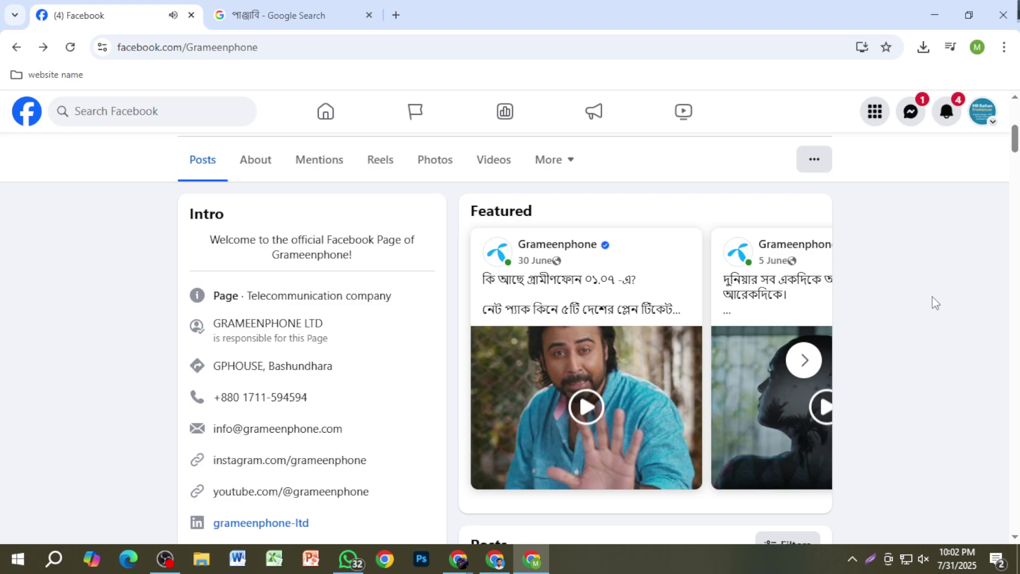
pyautogui.click(105, 112)
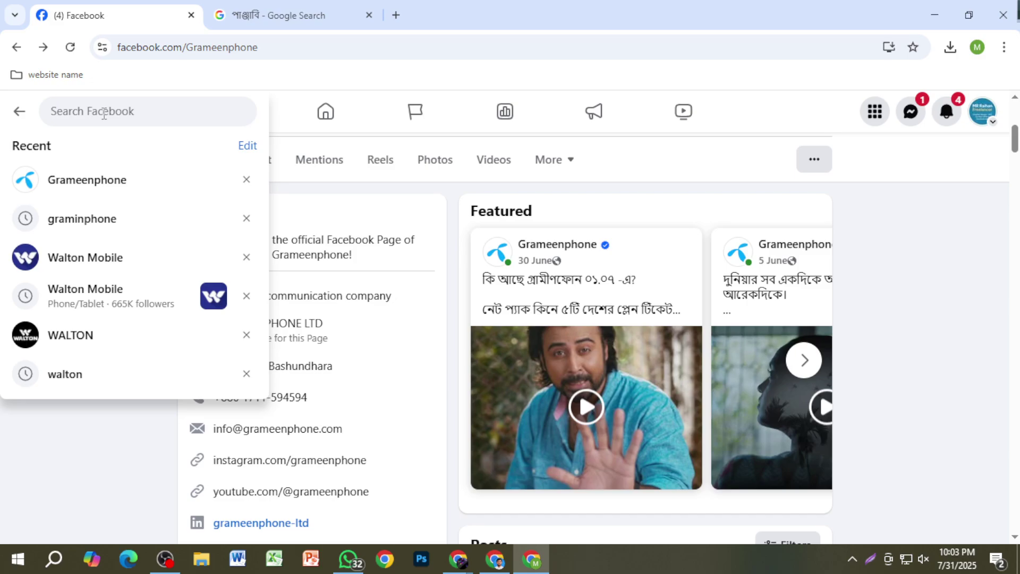
# Step: Go through the home feed to the MR Raihan Freelancer Page
pyautogui.click(325, 112)
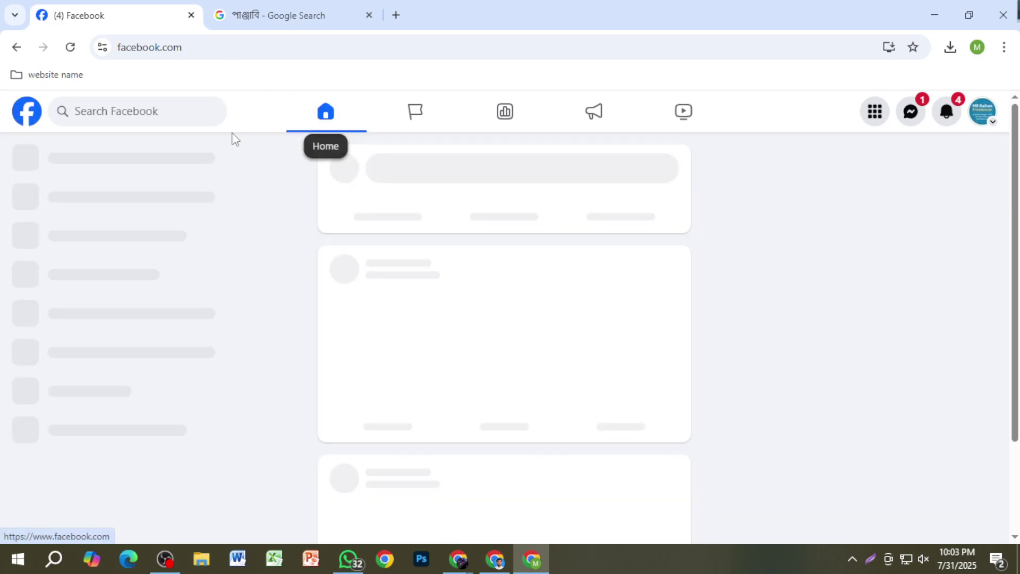
pyautogui.click(144, 162)
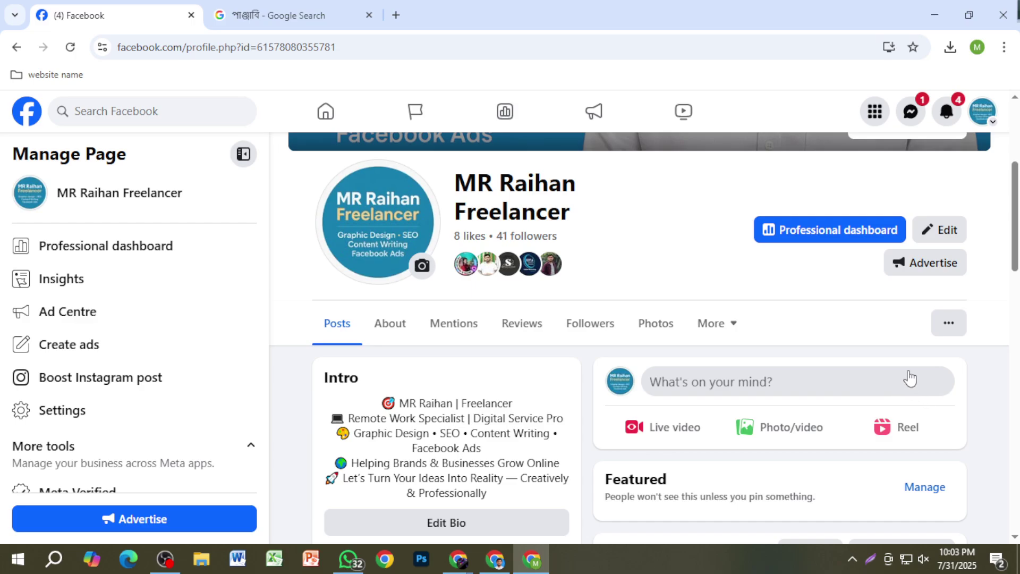
# Step: Search Facebook for 'ghorer bazar' and open the Ghorerbazar page from the results
pyautogui.click(172, 117)
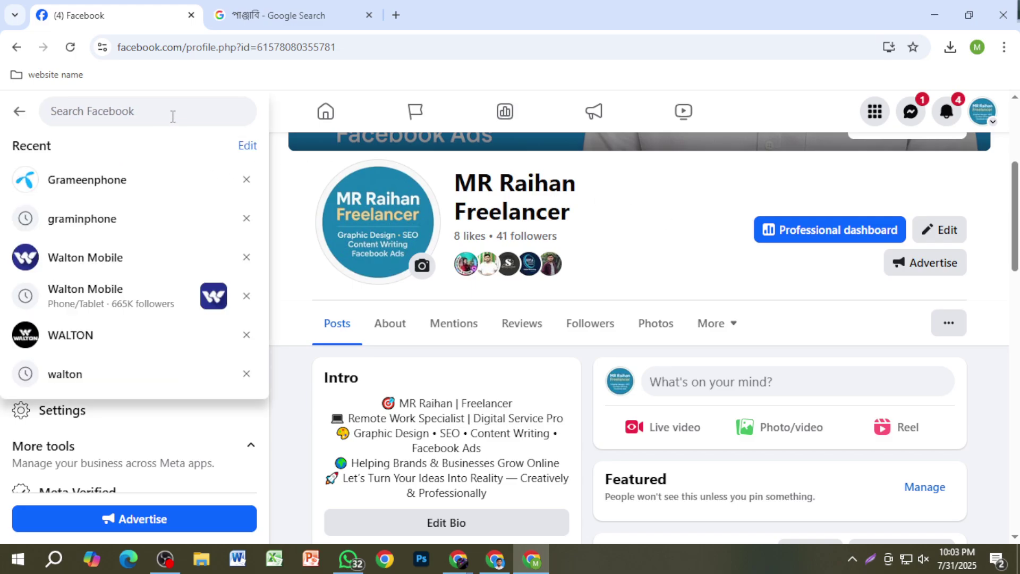
pyautogui.write('gh')
pyautogui.press('BackSpace')
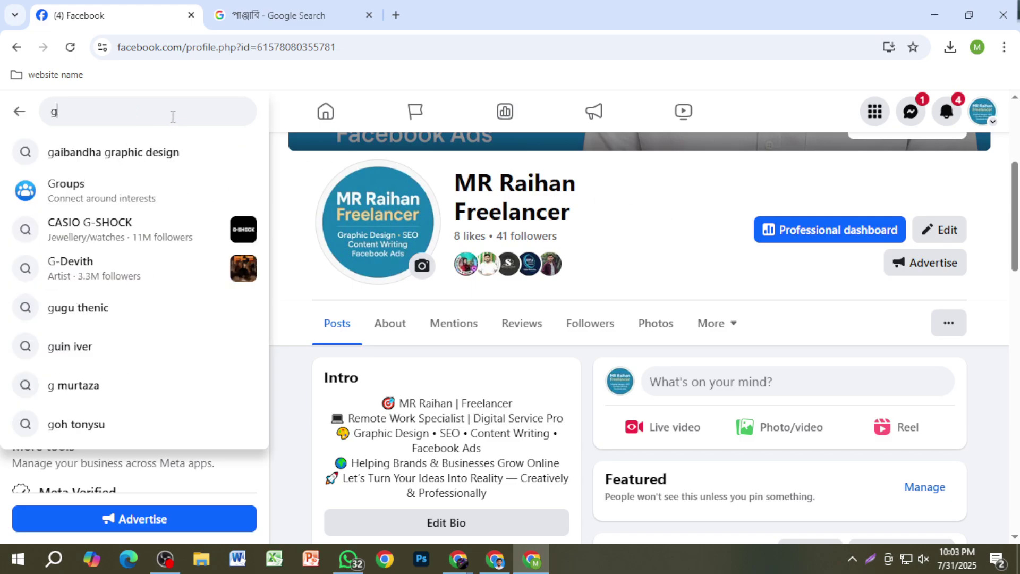
pyautogui.write('horer bazar')
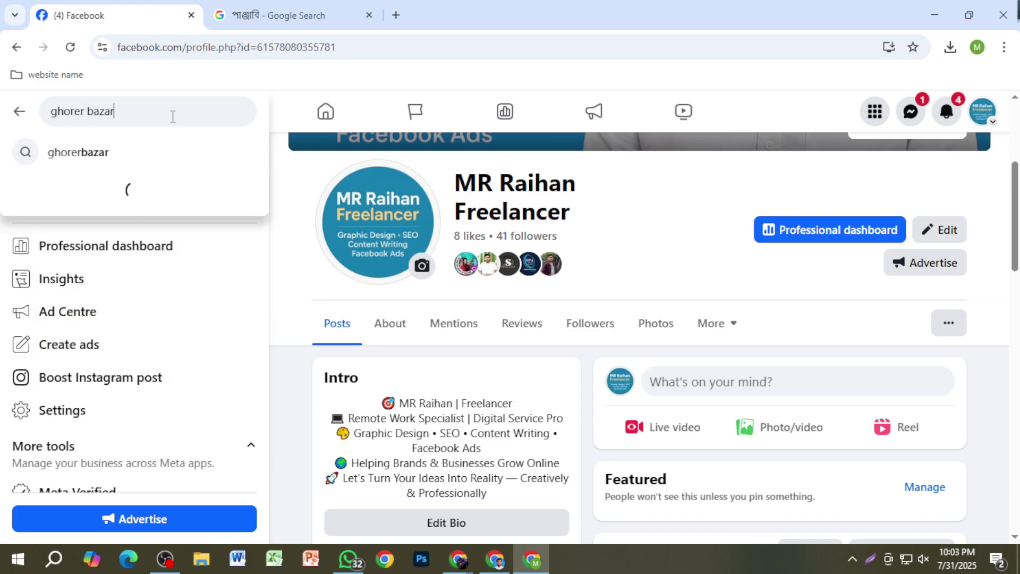
pyautogui.press('Return')
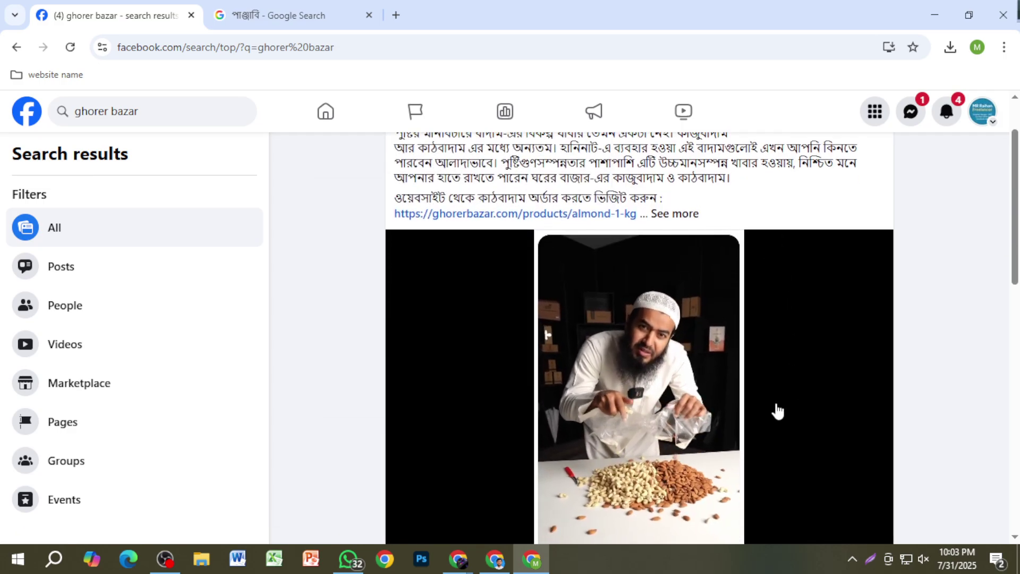
pyautogui.click(463, 175)
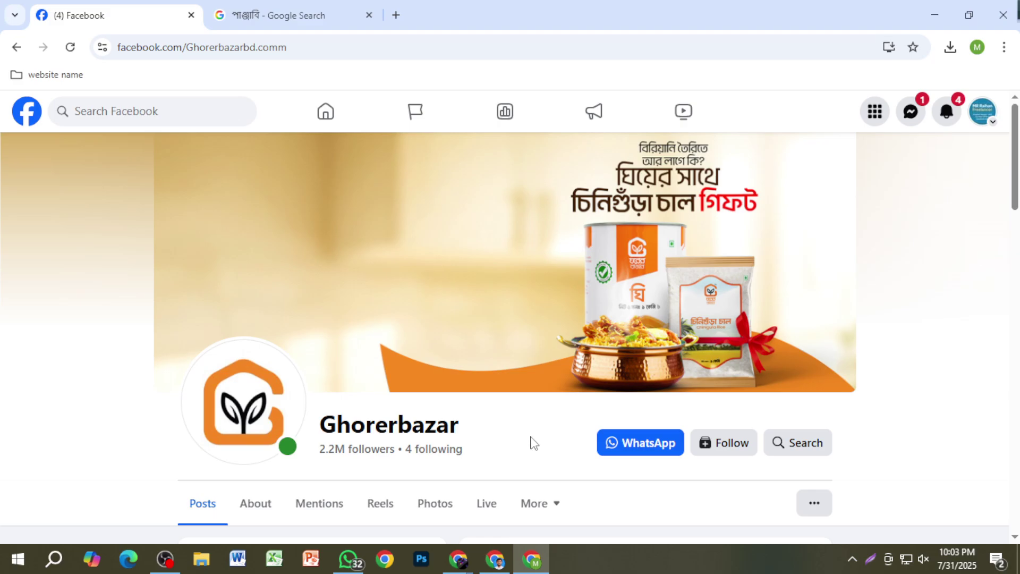
# Step: Scroll through the Ghorerbazar page's posts
pyautogui.scroll(-5, 533, 443)
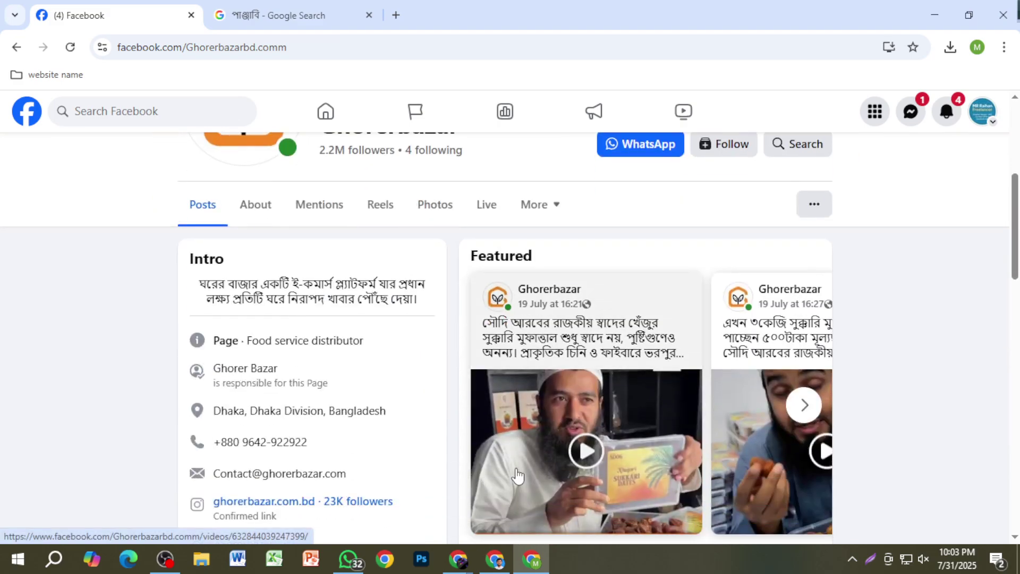
pyautogui.scroll(5, 517, 468)
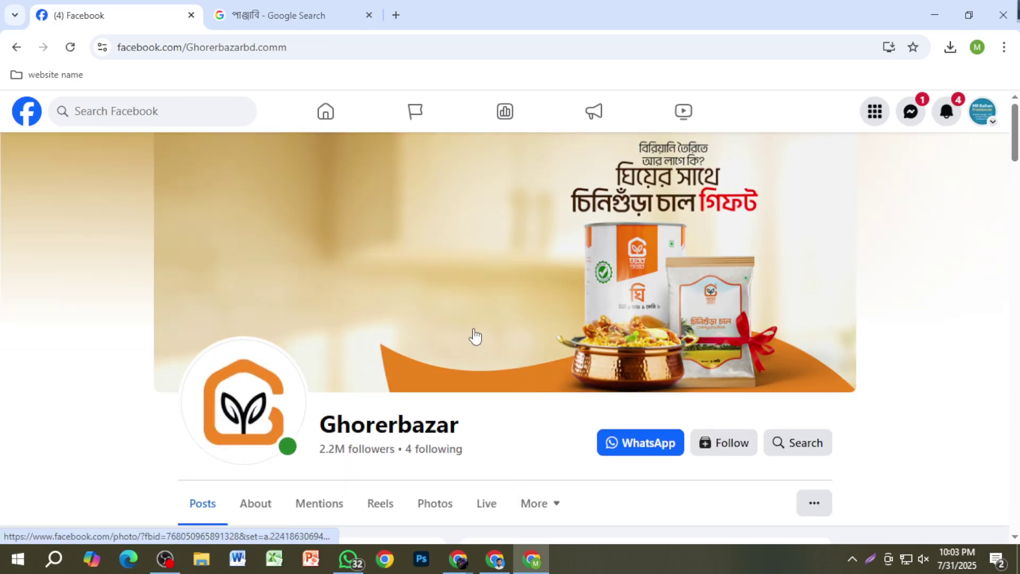
pyautogui.scroll(-15, 475, 336)
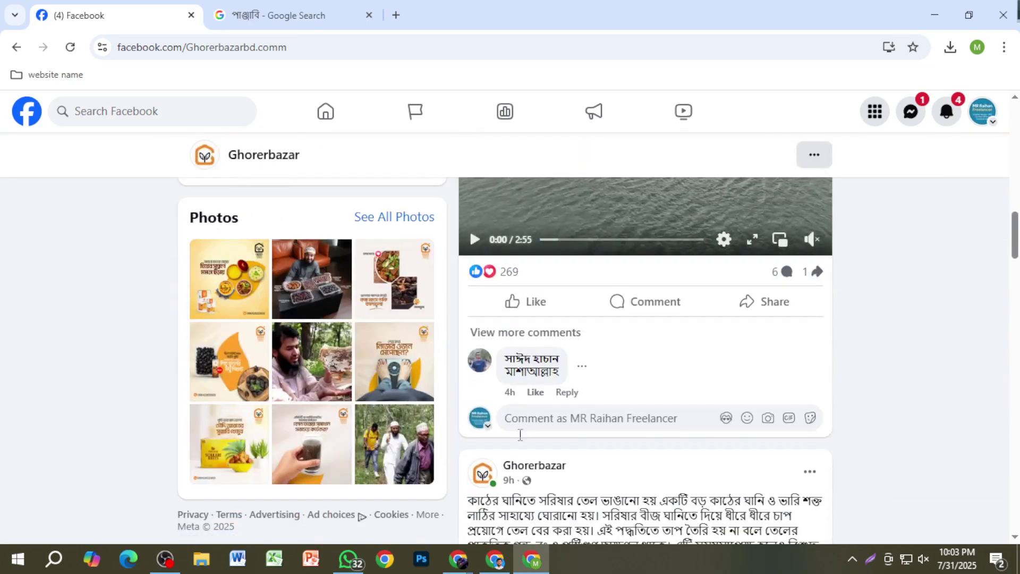
pyautogui.scroll(-11, 525, 454)
pyautogui.scroll(4, 590, 463)
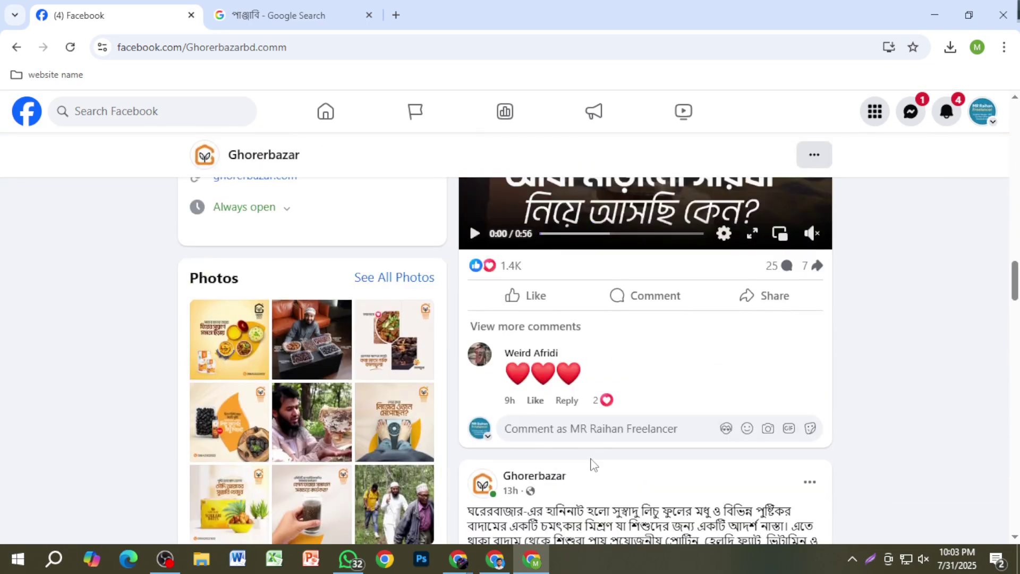
pyautogui.scroll(3, 675, 473)
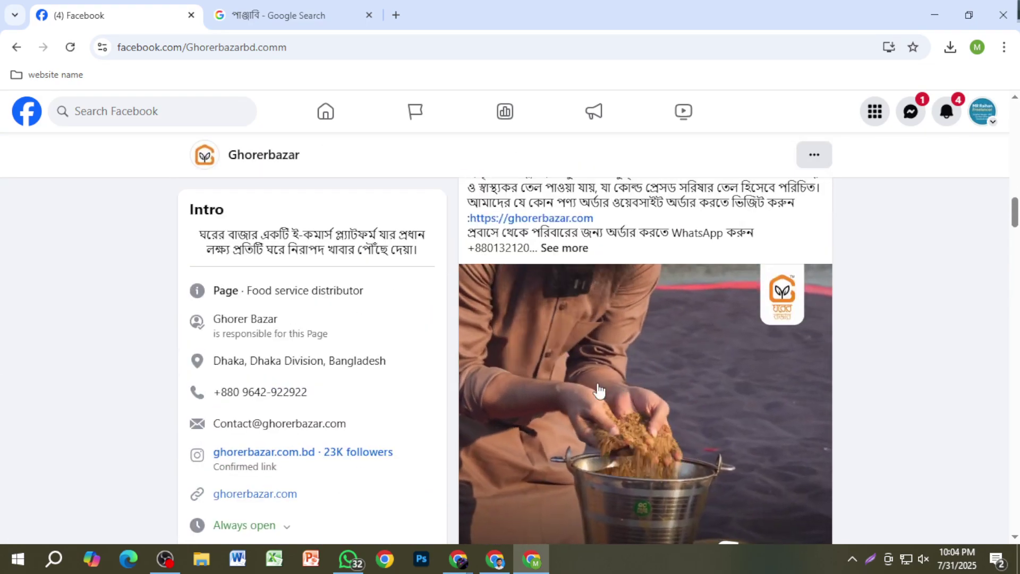
pyautogui.scroll(-4, 674, 430)
pyautogui.scroll(-5, 674, 430)
pyautogui.scroll(-3, 675, 433)
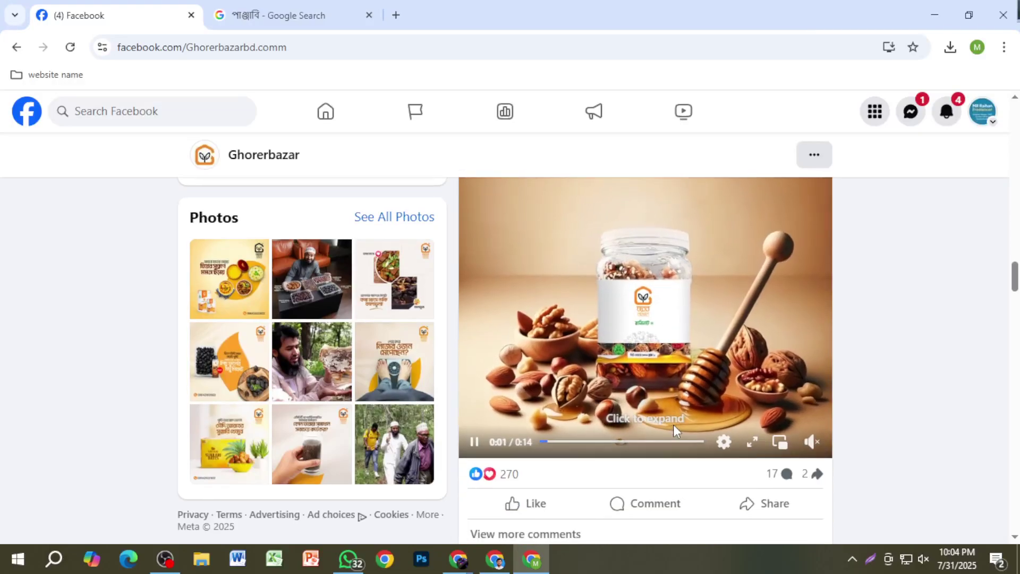
pyautogui.scroll(8, 674, 425)
pyautogui.scroll(-8, 573, 433)
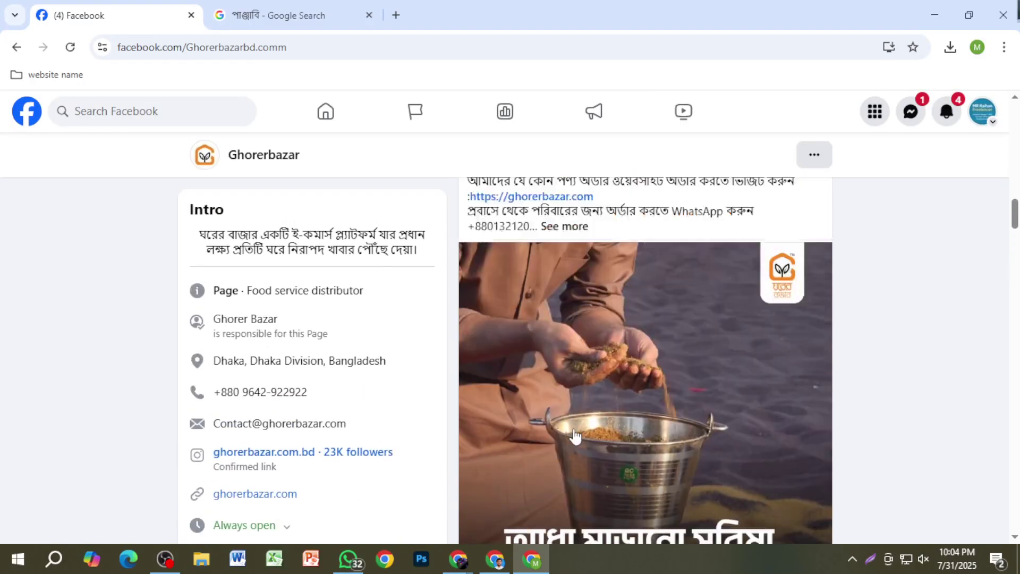
pyautogui.scroll(15, 574, 435)
pyautogui.scroll(3, 574, 433)
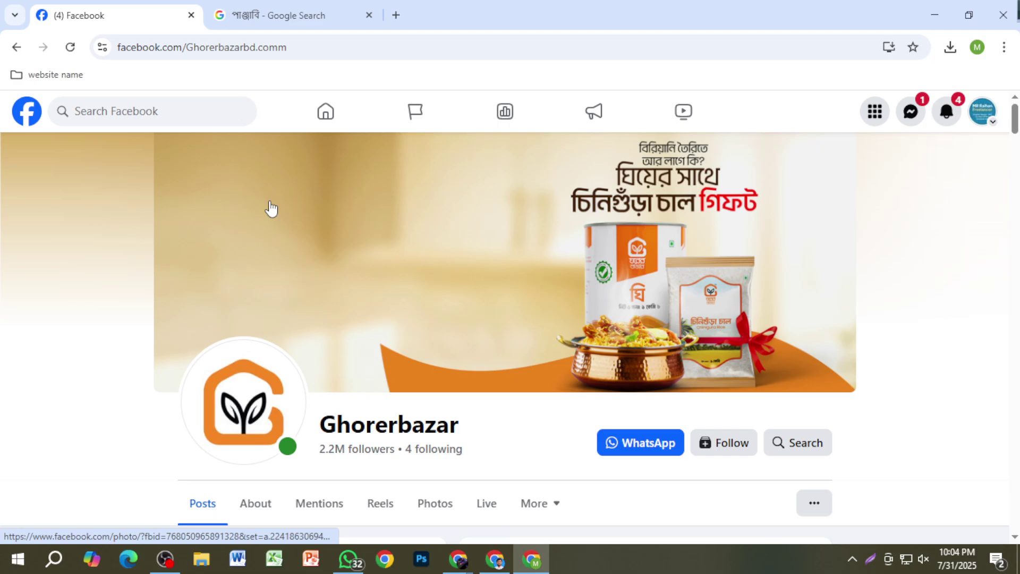
# Step: Start an ad for the Page from the home feed, then switch to the Google Meet window
pyautogui.click(312, 118)
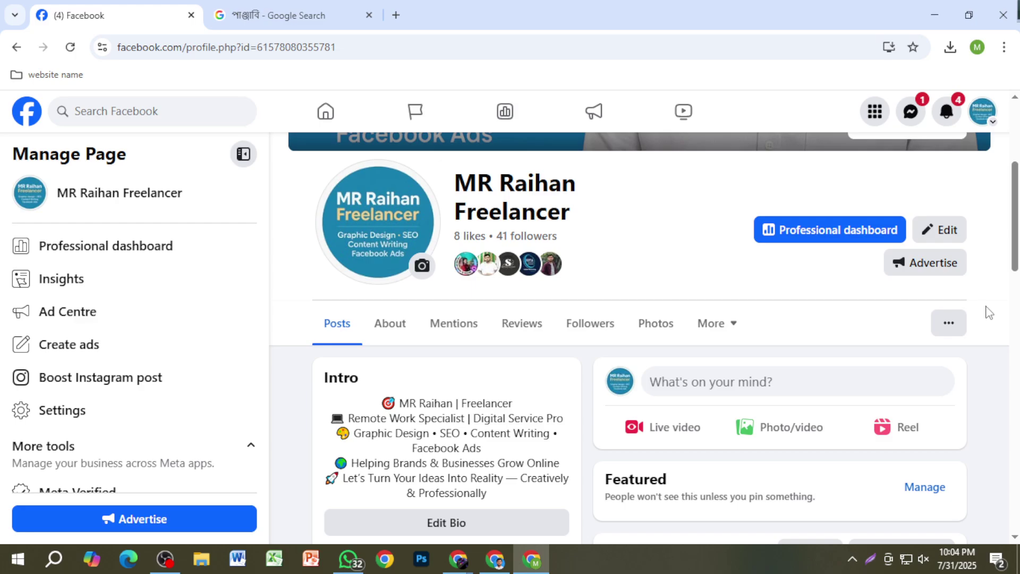
pyautogui.click(962, 270)
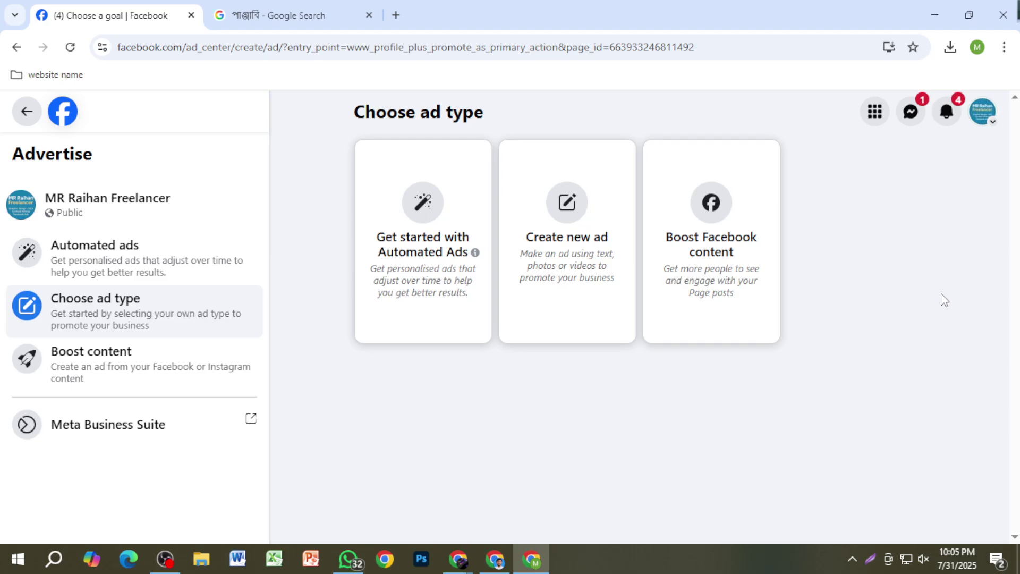
pyautogui.moveTo(460, 558)
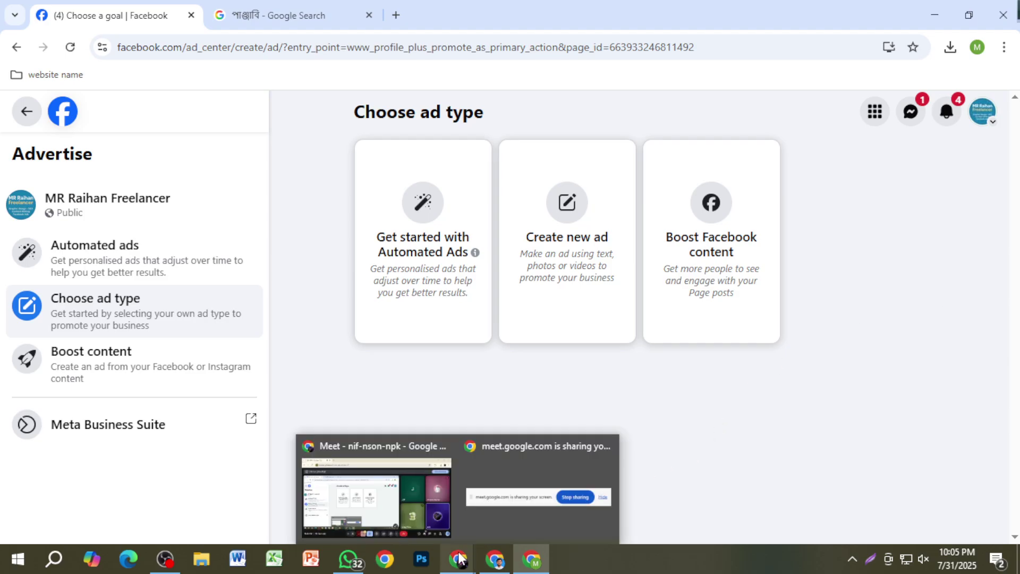
pyautogui.click(408, 507)
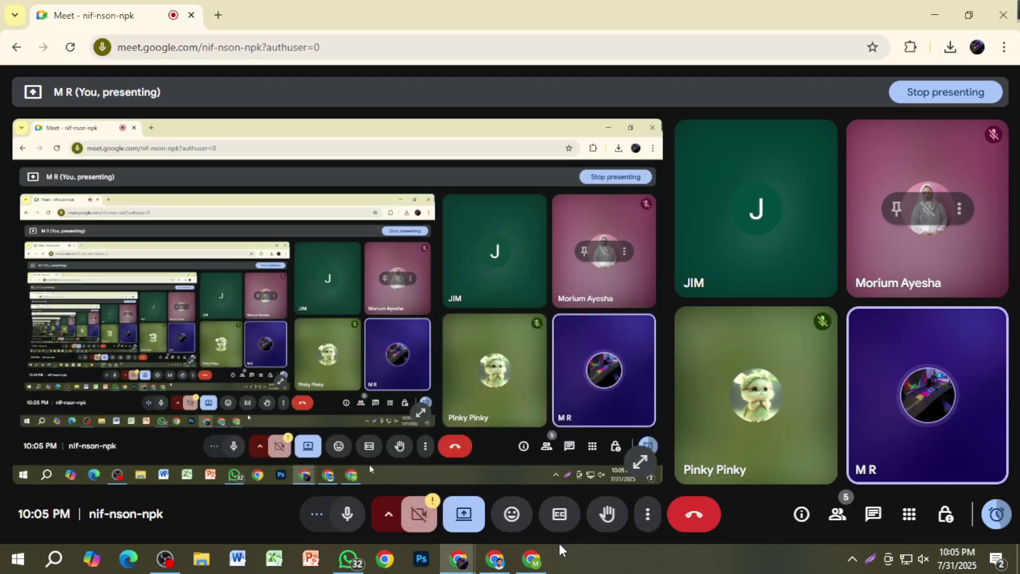
# Step: Check the meeting participants list, then return to the Facebook 'Choose a goal' ad page
pyautogui.click(832, 522)
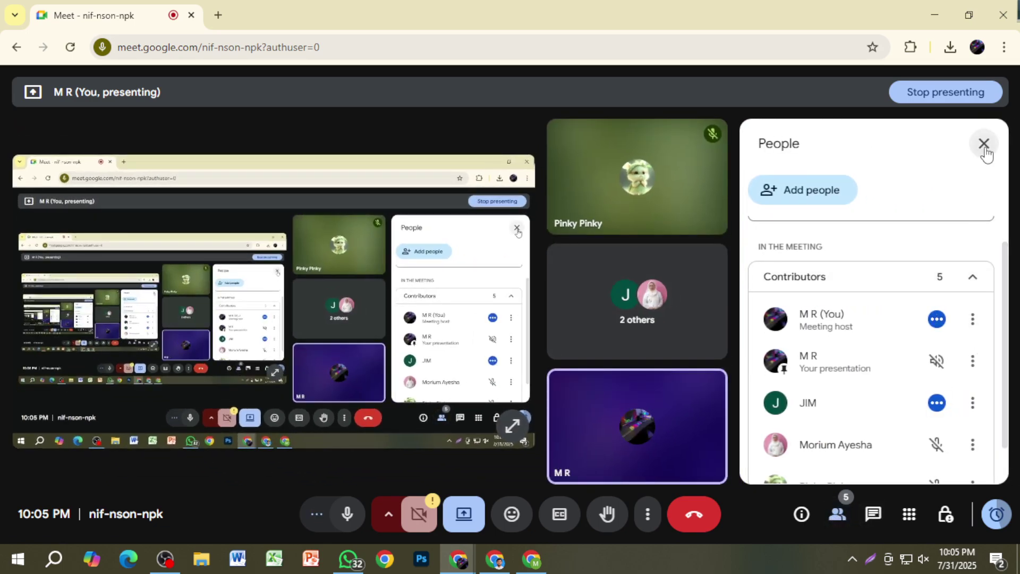
pyautogui.click(984, 144)
pyautogui.moveTo(532, 566)
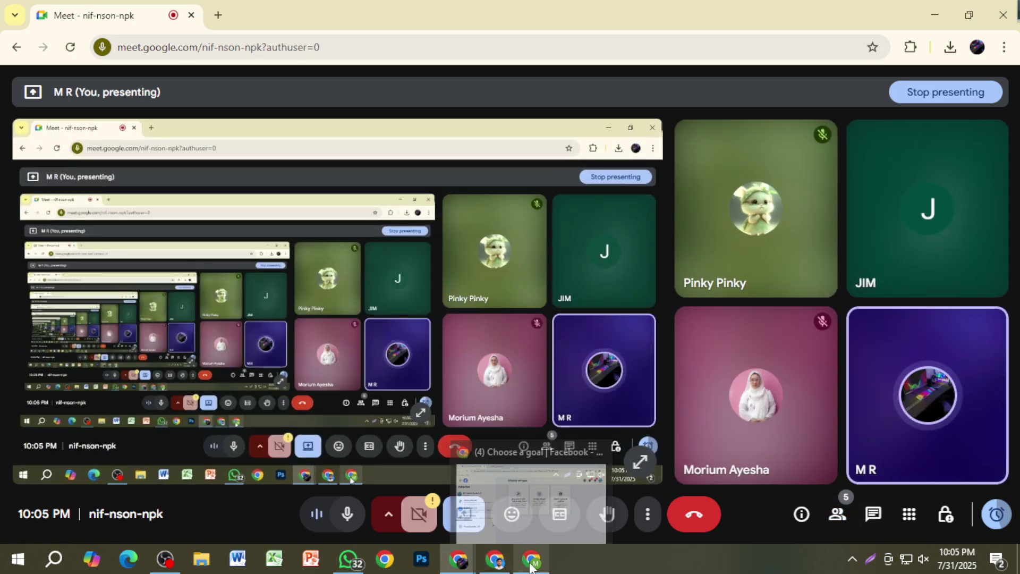
pyautogui.click(524, 511)
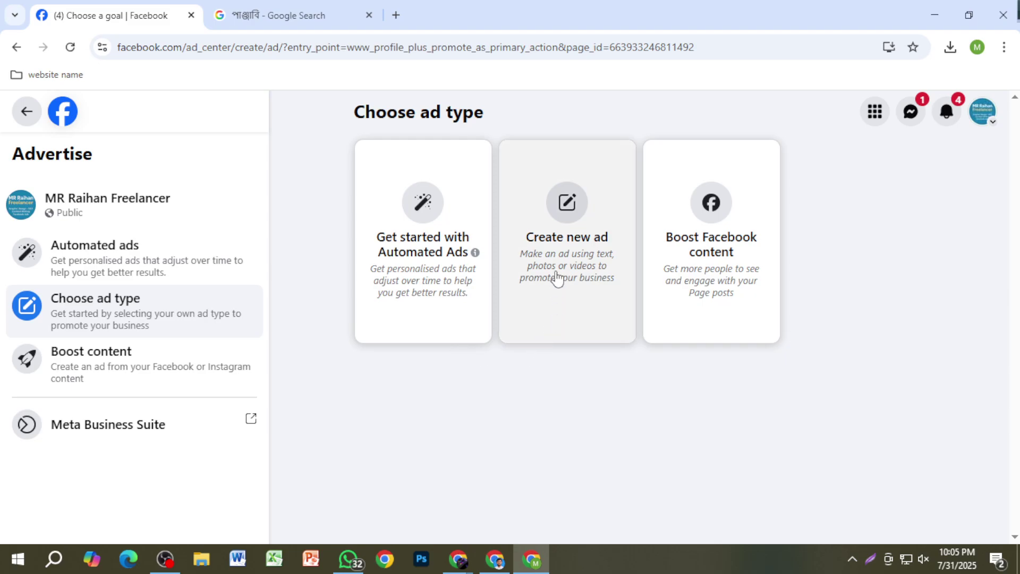
# Step: Start a new ad from scratch and capture the 'Phone number required' banner with Lightshot
pyautogui.click(562, 240)
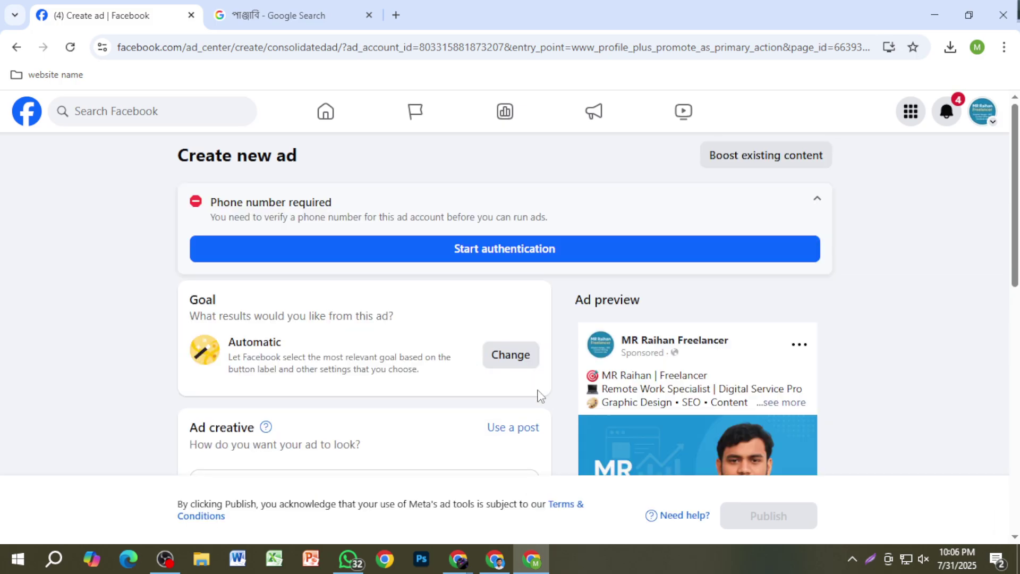
pyautogui.press('Print')
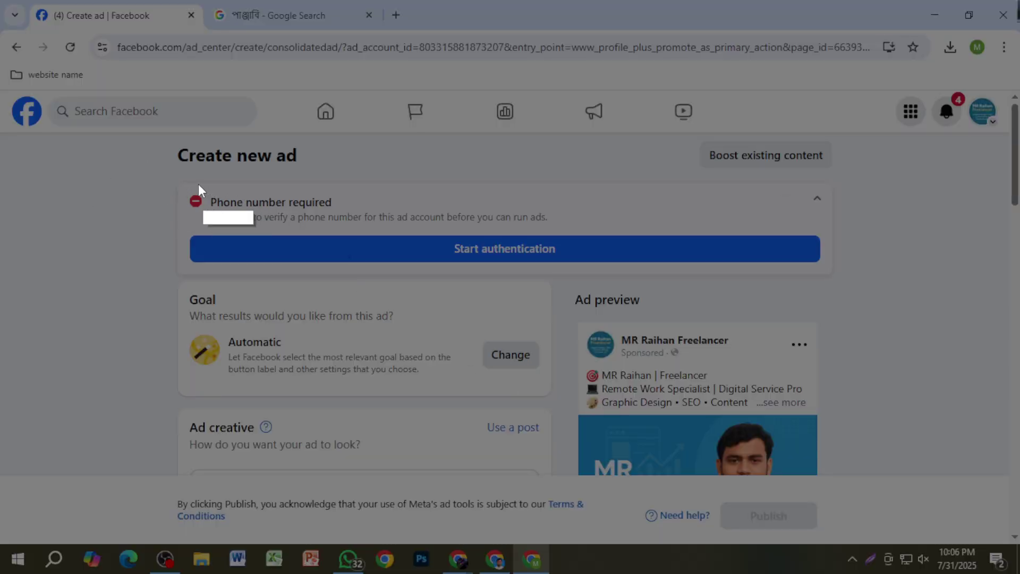
pyautogui.moveTo(121, 169); pyautogui.dragTo(871, 273)
pyautogui.click(862, 284)
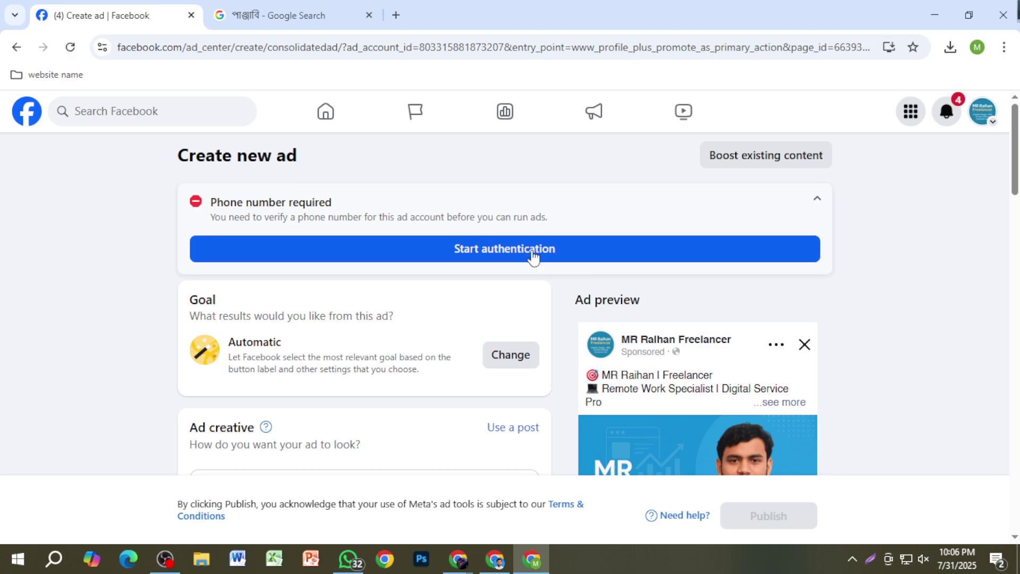
# Step: Start authentication for the ad account and stay in the Verify a phone number form
pyautogui.click(588, 261)
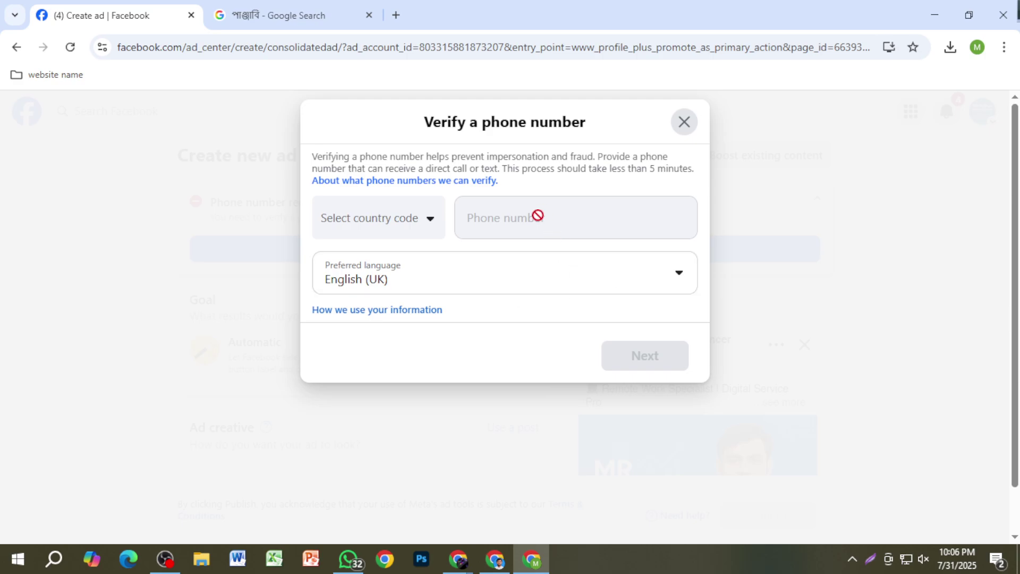
pyautogui.click(416, 225)
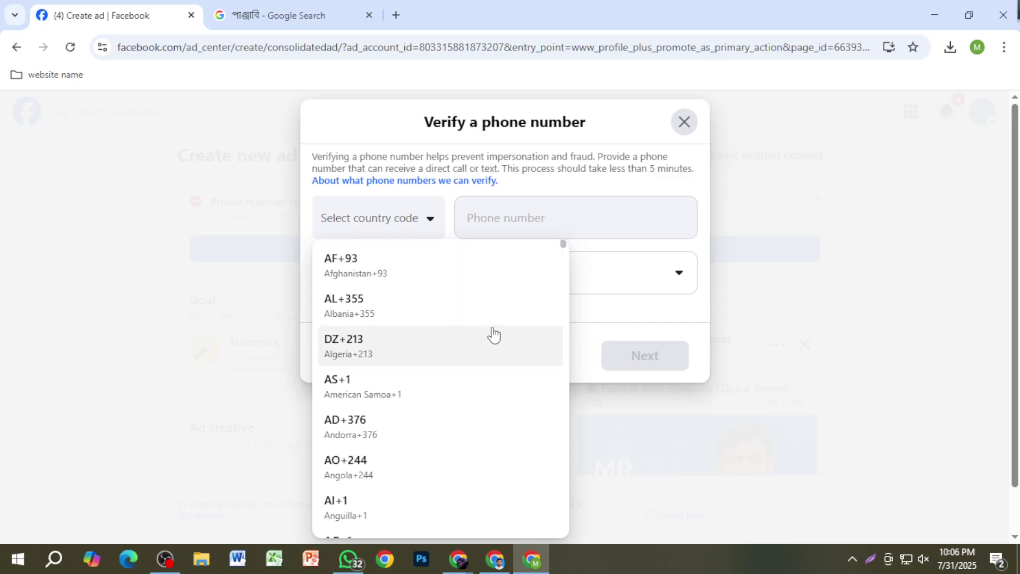
pyautogui.click(861, 274)
pyautogui.click(684, 274)
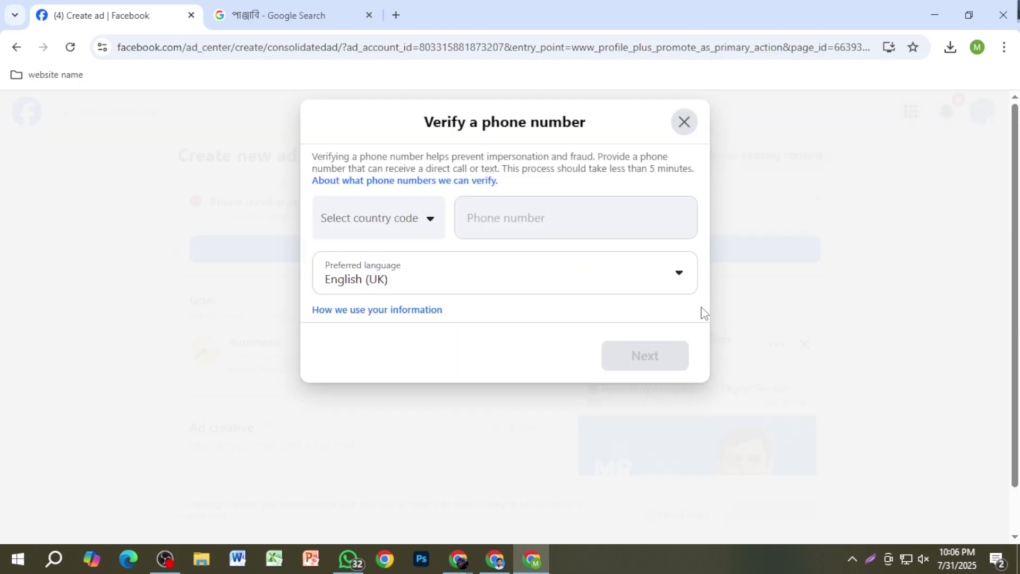
# Step: Raise the microphone recording level to 85 in Sound settings and close the dialogs
pyautogui.rightClick(925, 566)
pyautogui.click(916, 521)
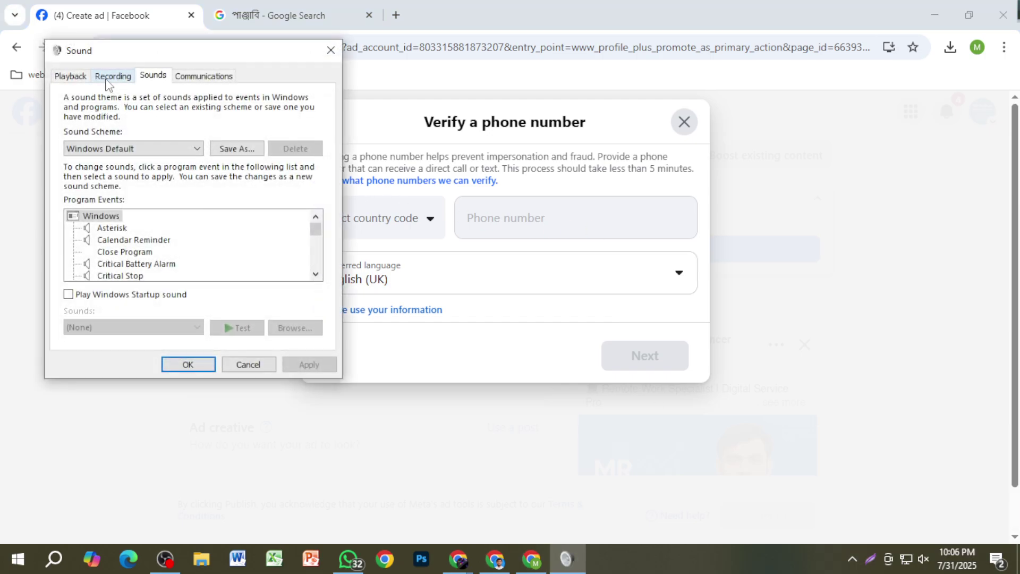
pyautogui.click(108, 76)
pyautogui.doubleClick(164, 134)
pyautogui.click(169, 133)
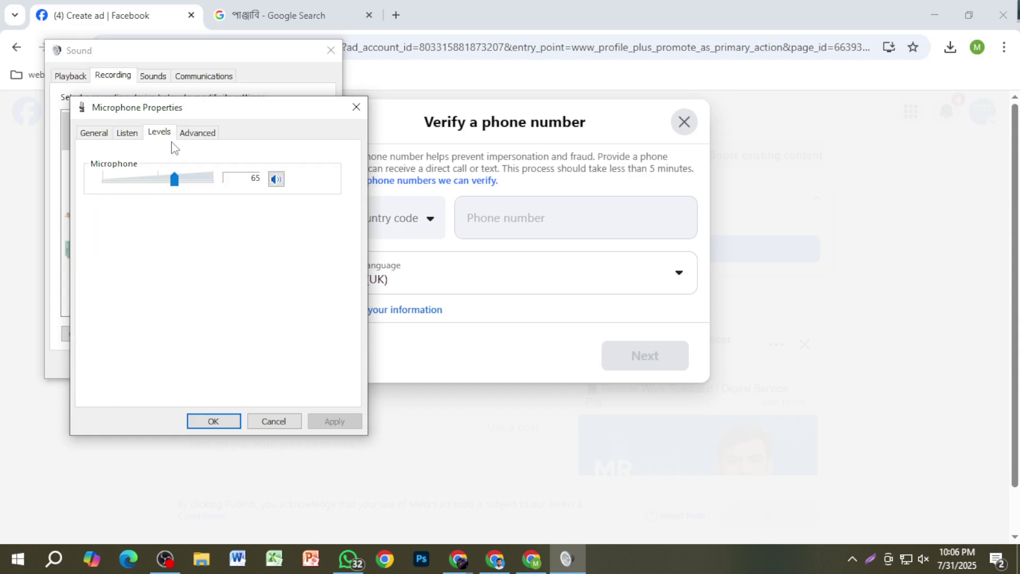
pyautogui.moveTo(178, 183); pyautogui.dragTo(205, 196)
pyautogui.click(212, 419)
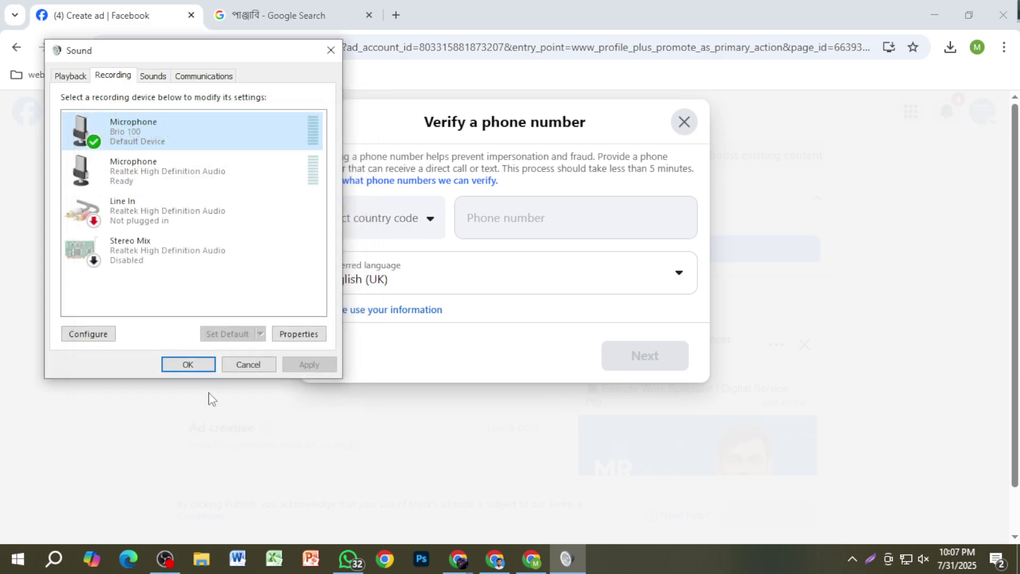
pyautogui.click(200, 367)
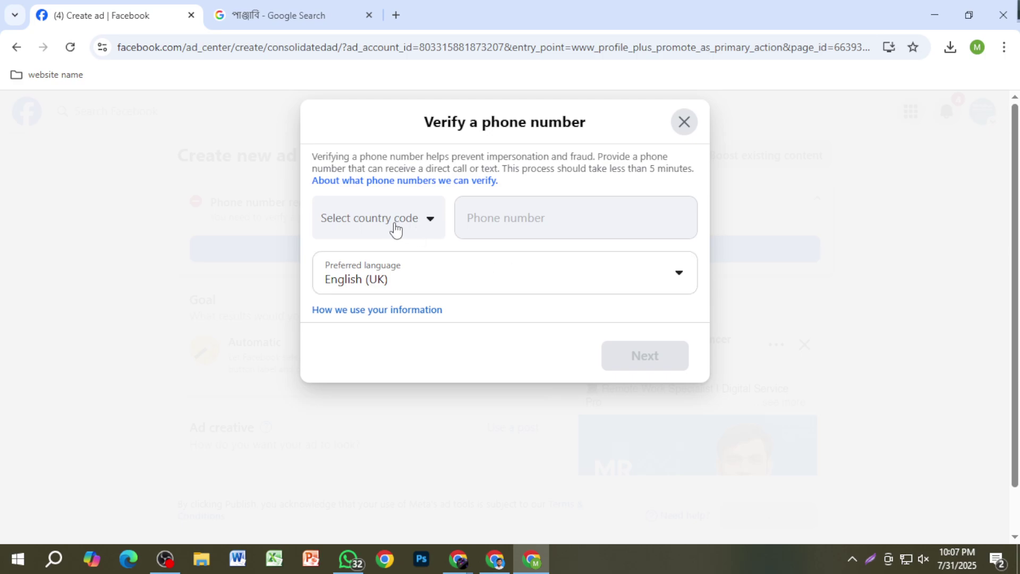
# Step: Choose BD+880 (Bangladesh) as the verification country code and move to the Phone number field
pyautogui.click(397, 228)
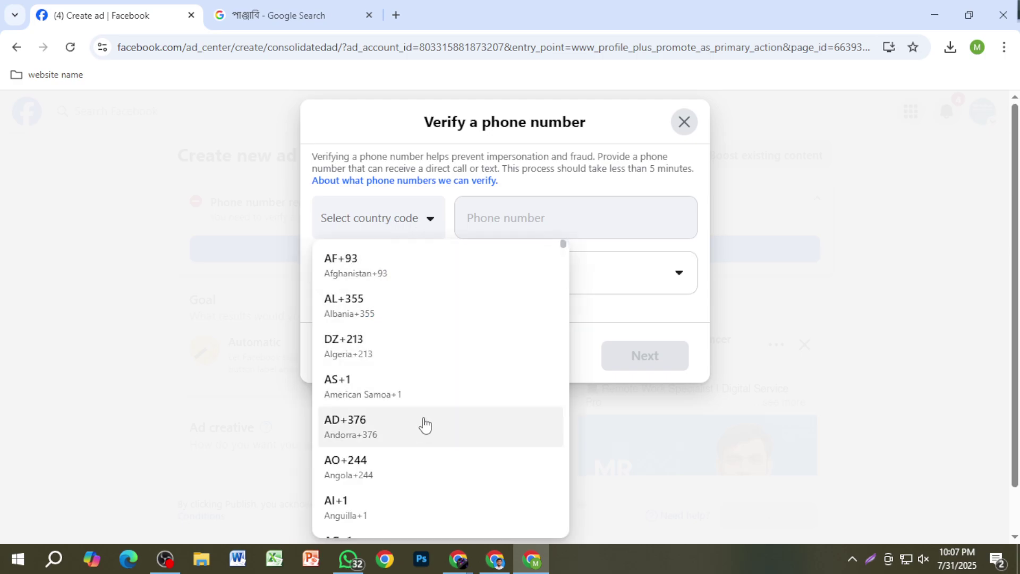
pyautogui.scroll(-2, 417, 416)
pyautogui.scroll(-1, 417, 415)
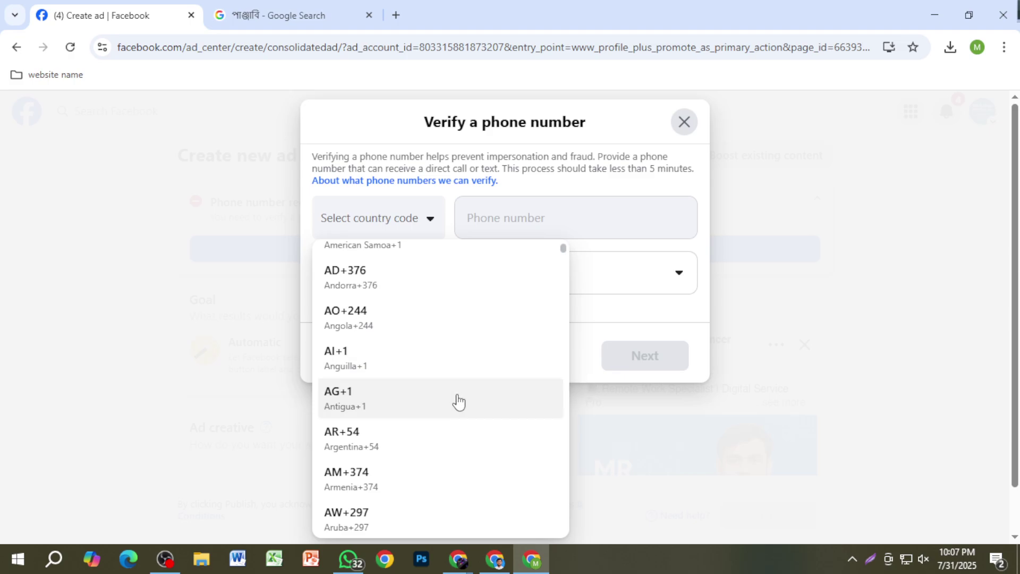
pyautogui.scroll(-3, 458, 402)
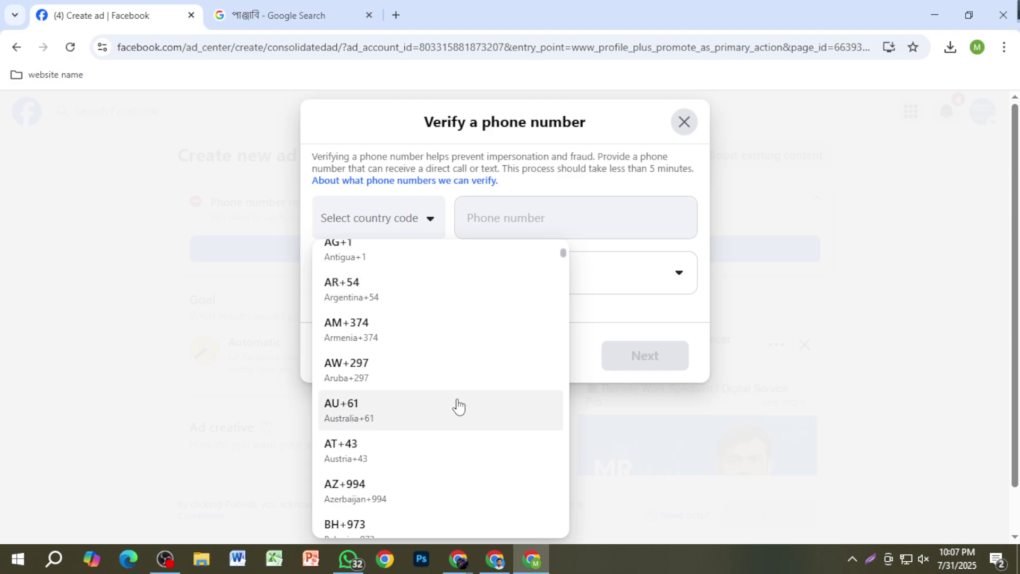
pyautogui.scroll(-3, 458, 406)
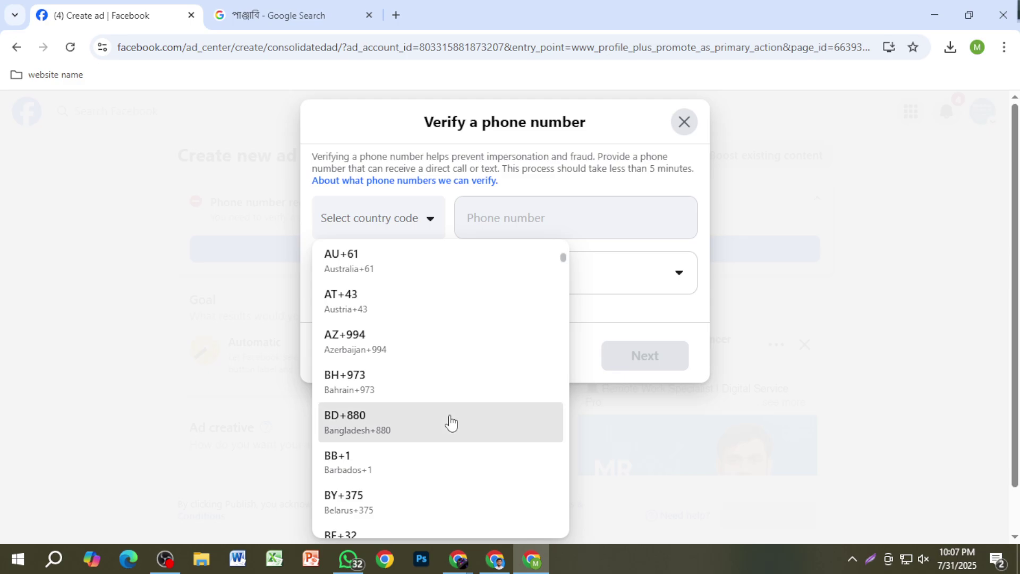
pyautogui.click(449, 422)
pyautogui.click(484, 224)
pyautogui.click(484, 224)
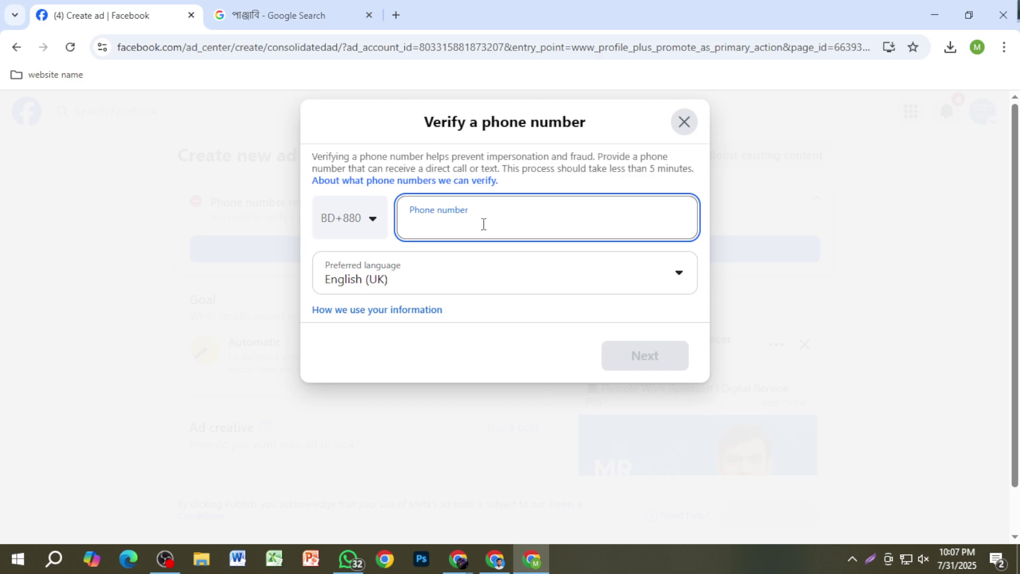
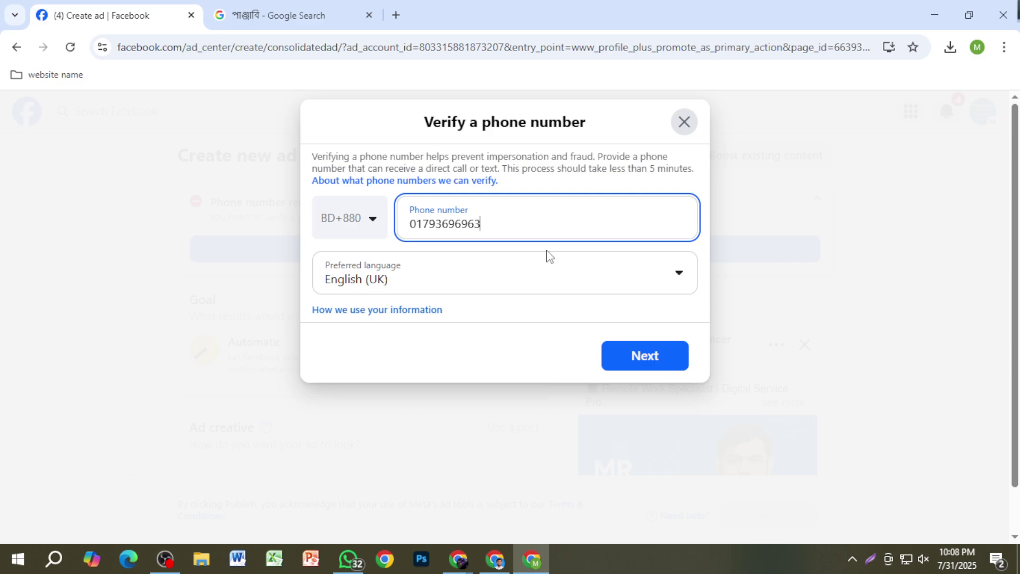
# Step: Enter the ad account's mobile phone number and submit it for verification
pyautogui.click(653, 361)
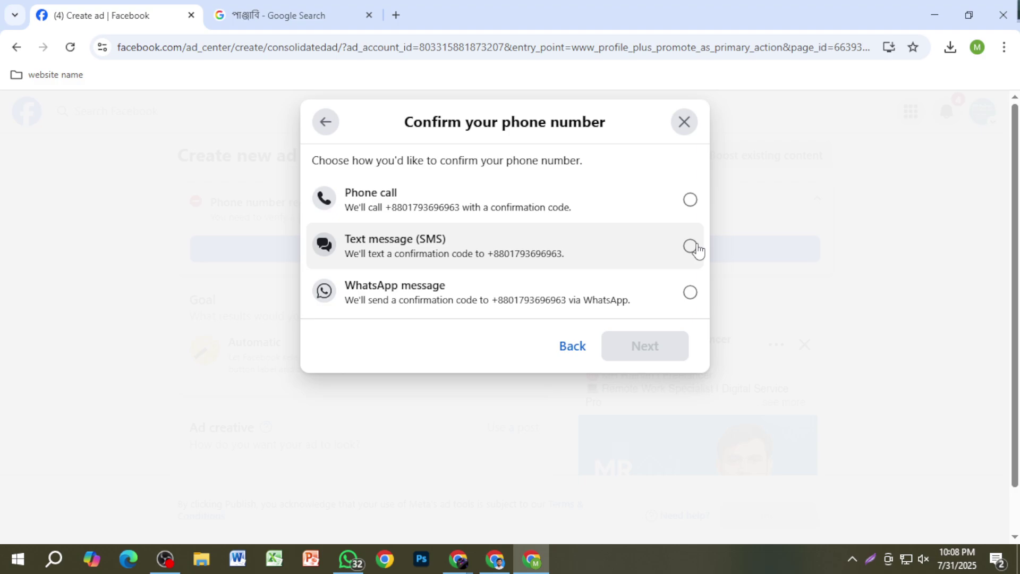
# Step: Choose Text message (SMS) as the delivery method and have the confirmation code texted
pyautogui.click(693, 248)
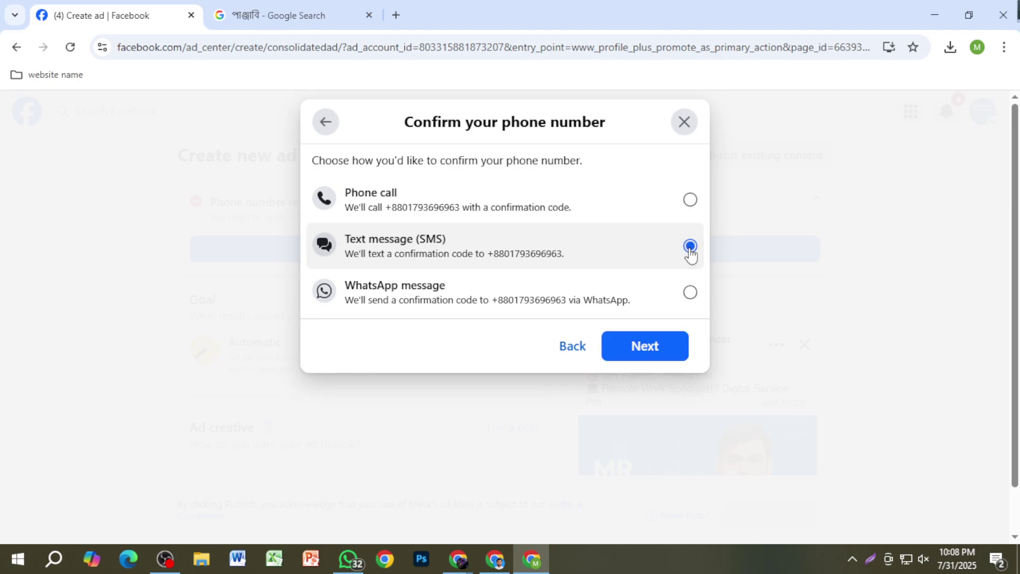
pyautogui.click(667, 355)
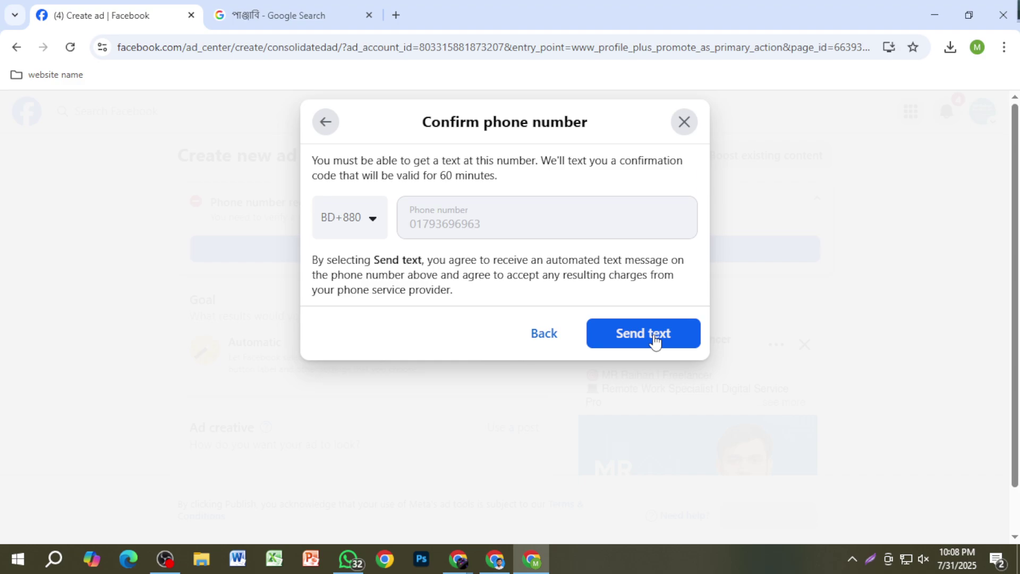
pyautogui.click(655, 340)
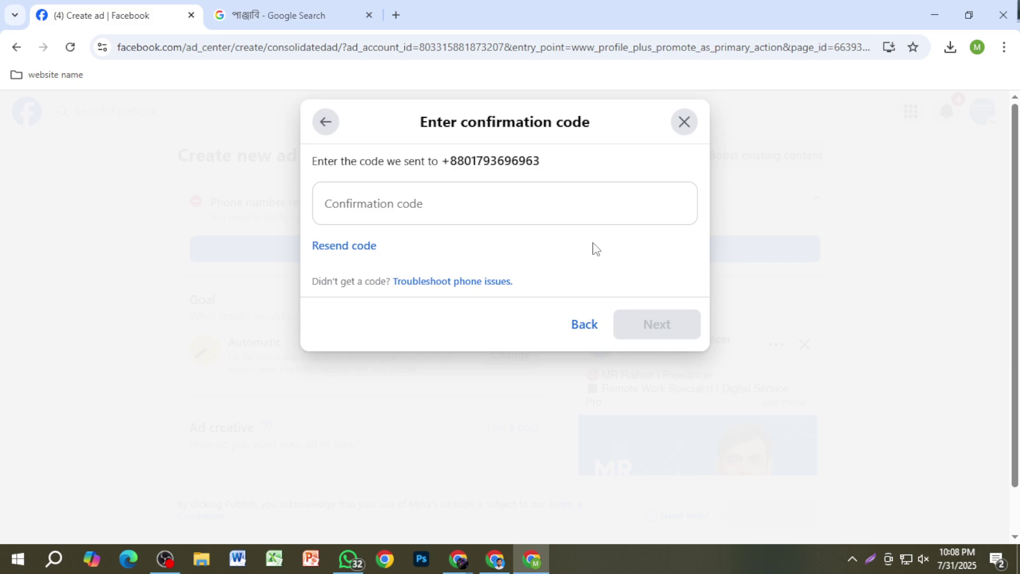
# Step: Leave the confirmation code form and go back to the code delivery choices
pyautogui.click(528, 210)
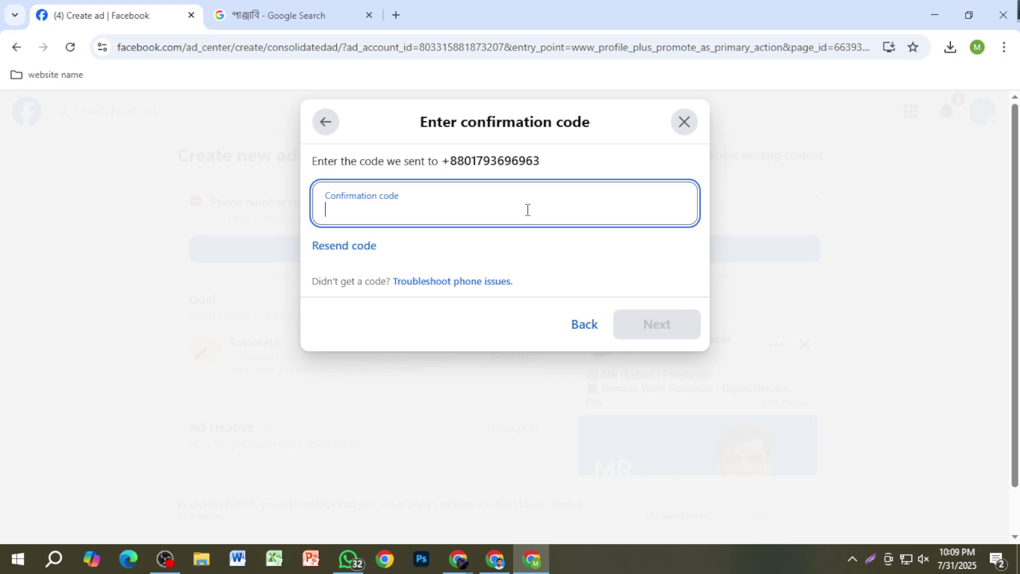
pyautogui.click(584, 326)
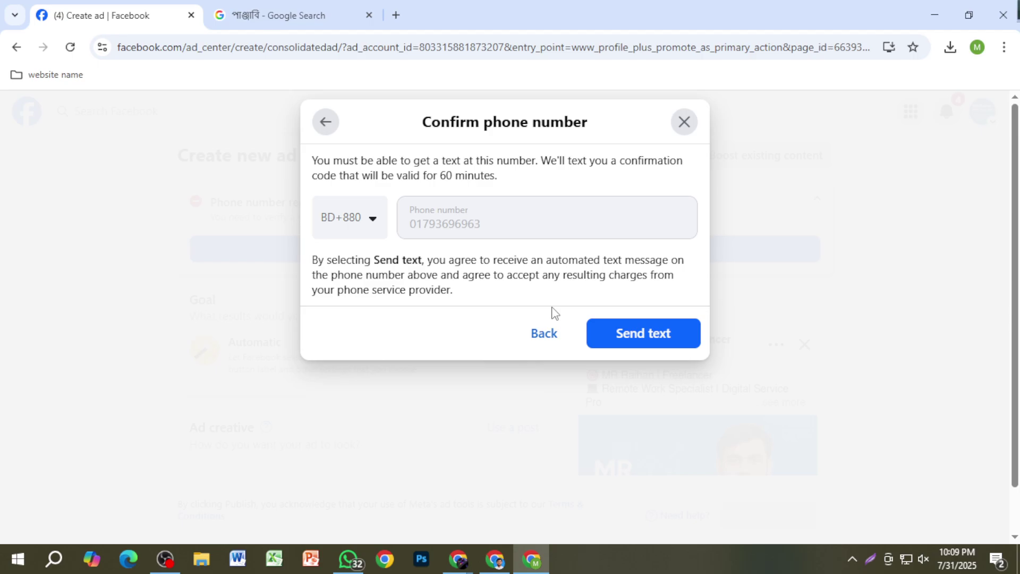
pyautogui.click(550, 340)
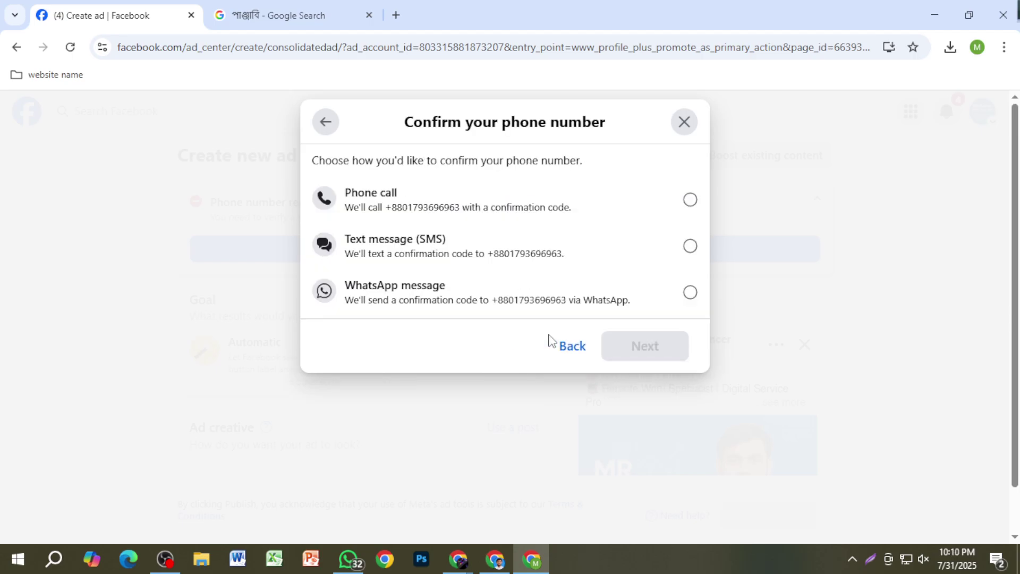
# Step: Pick Text message (SMS) again and request a new confirmation text
pyautogui.click(568, 253)
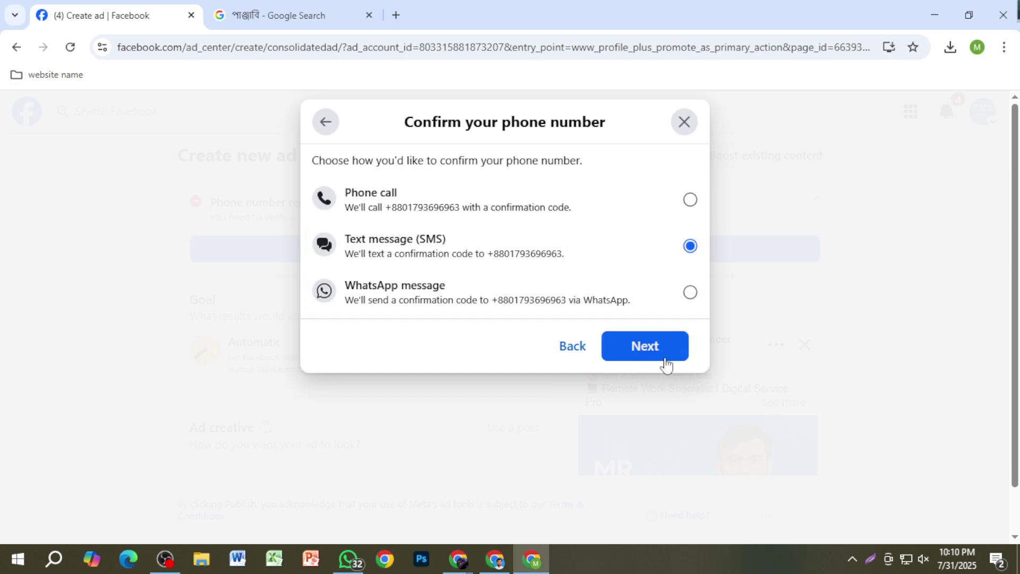
pyautogui.click(639, 351)
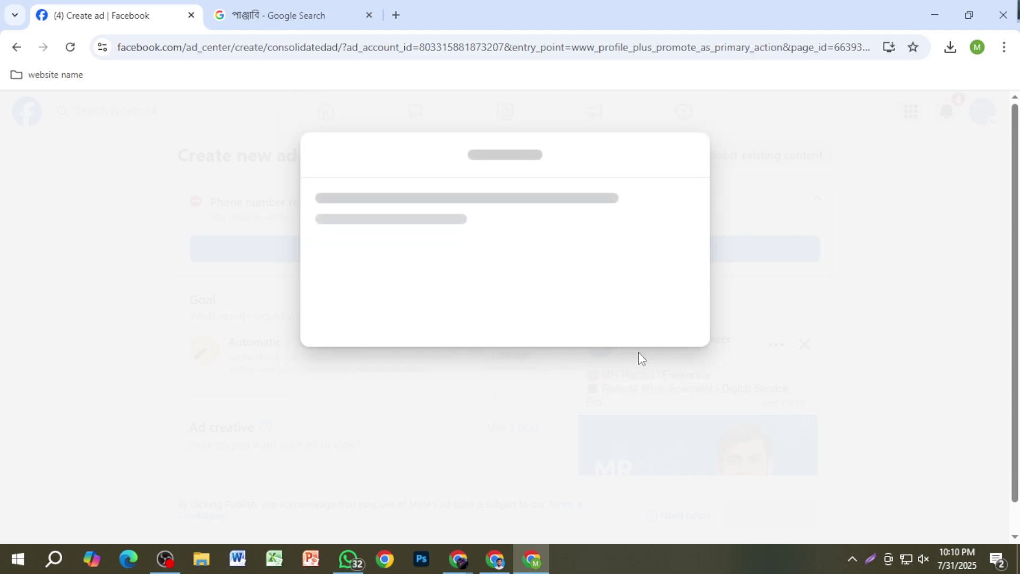
pyautogui.click(638, 339)
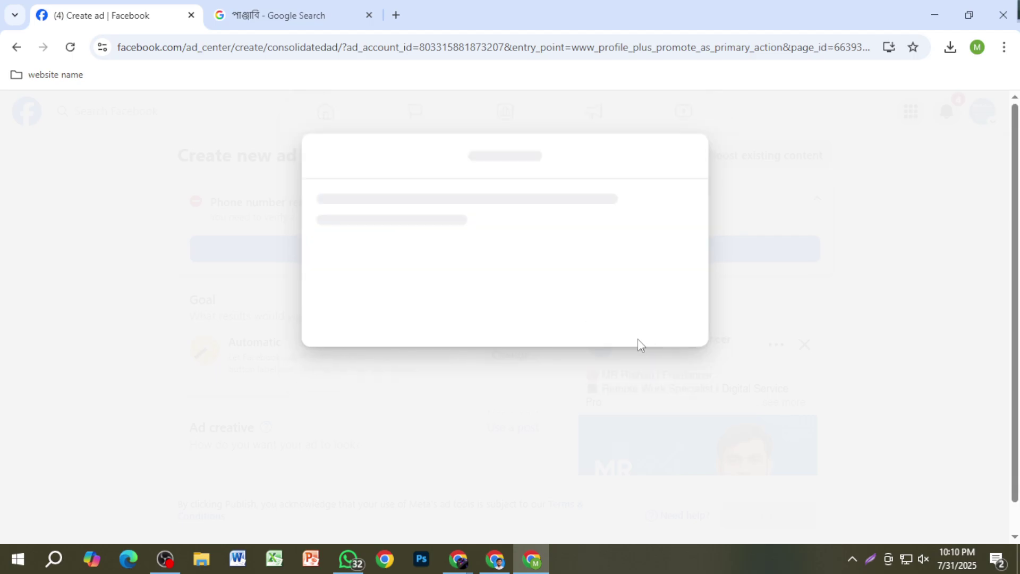
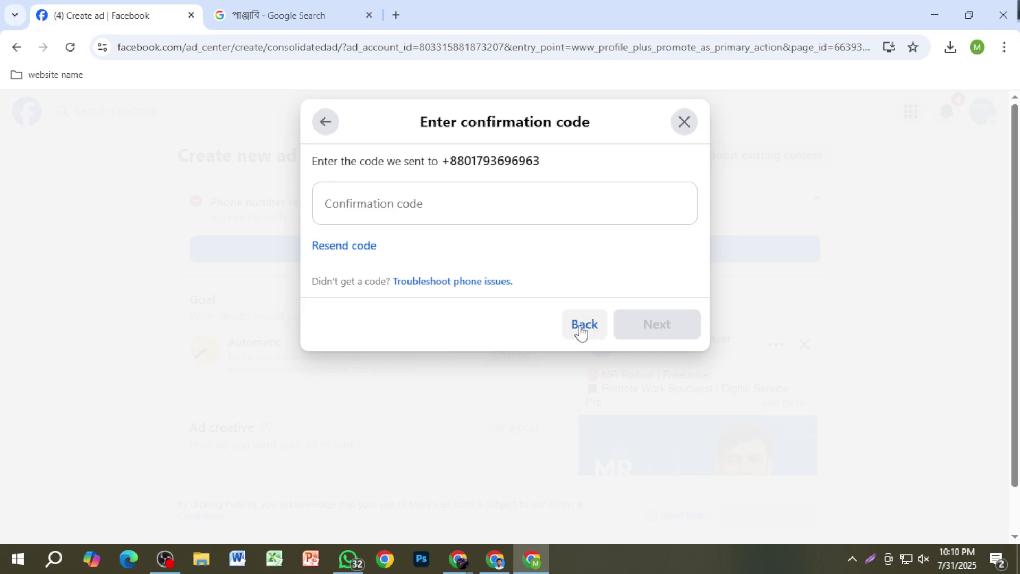
# Step: Request a new confirmation code, then abandon the phone confirmation with Yes, Exit
pyautogui.click(327, 246)
pyautogui.click(686, 121)
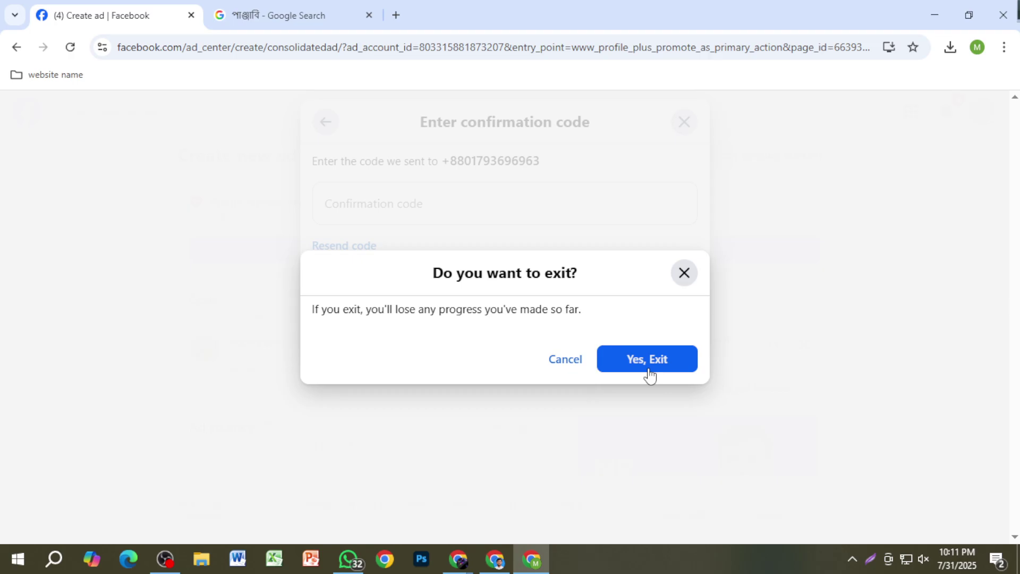
pyautogui.click(649, 369)
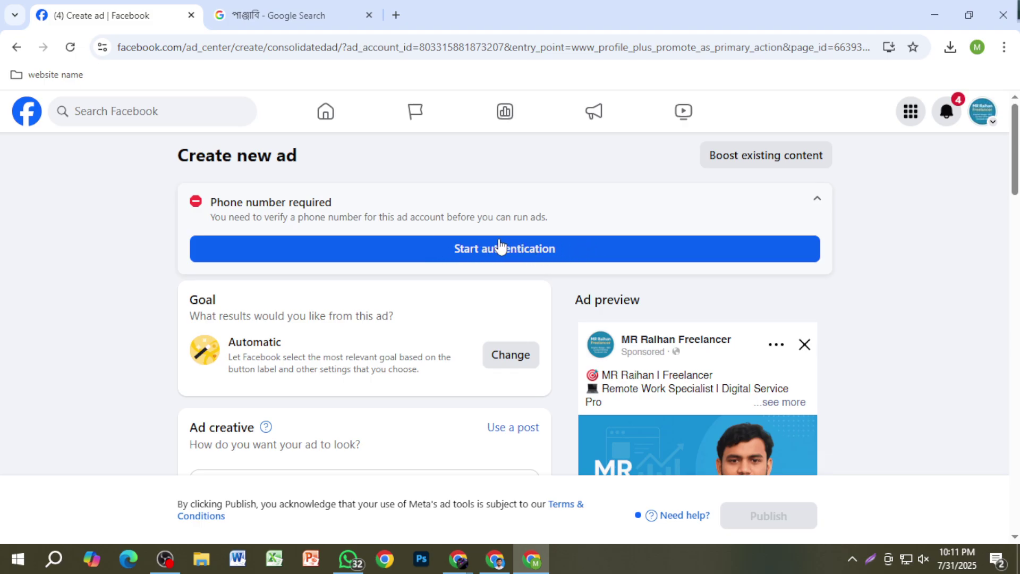
# Step: Review the ad draft and take a Lightshot screenshot of the Goal card
pyautogui.scroll(-1, 474, 249)
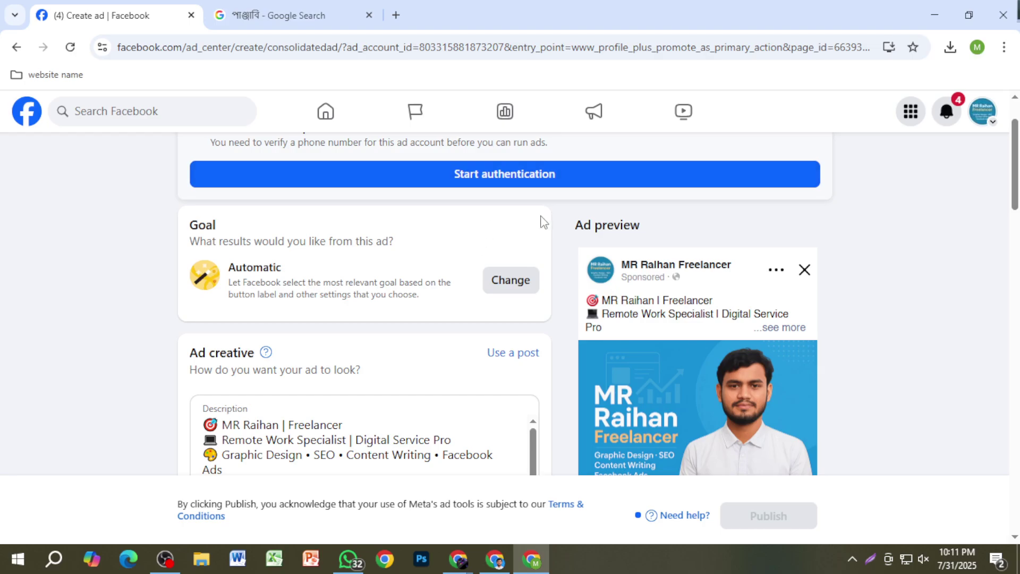
pyautogui.scroll(1, 559, 273)
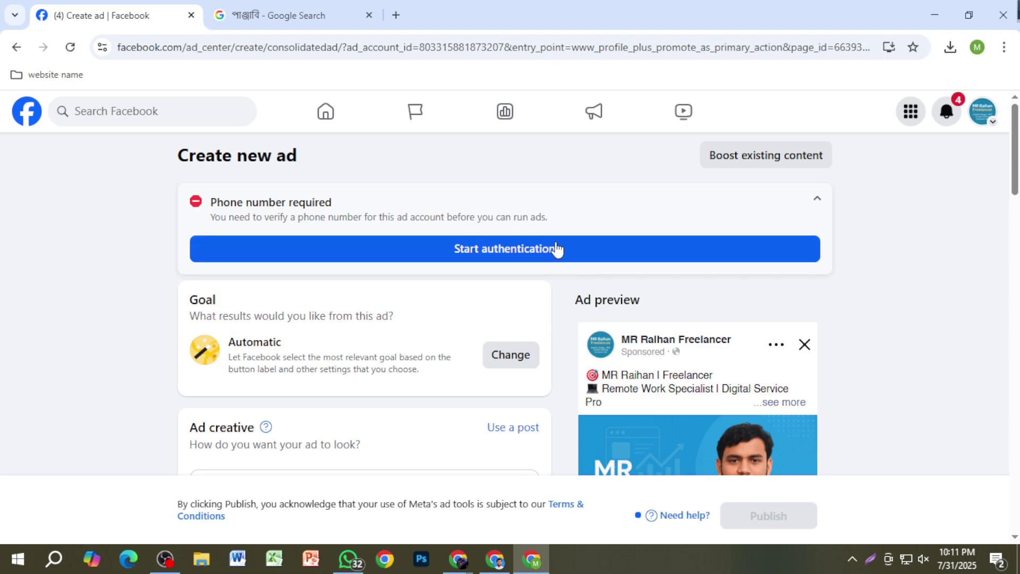
pyautogui.scroll(-1, 556, 250)
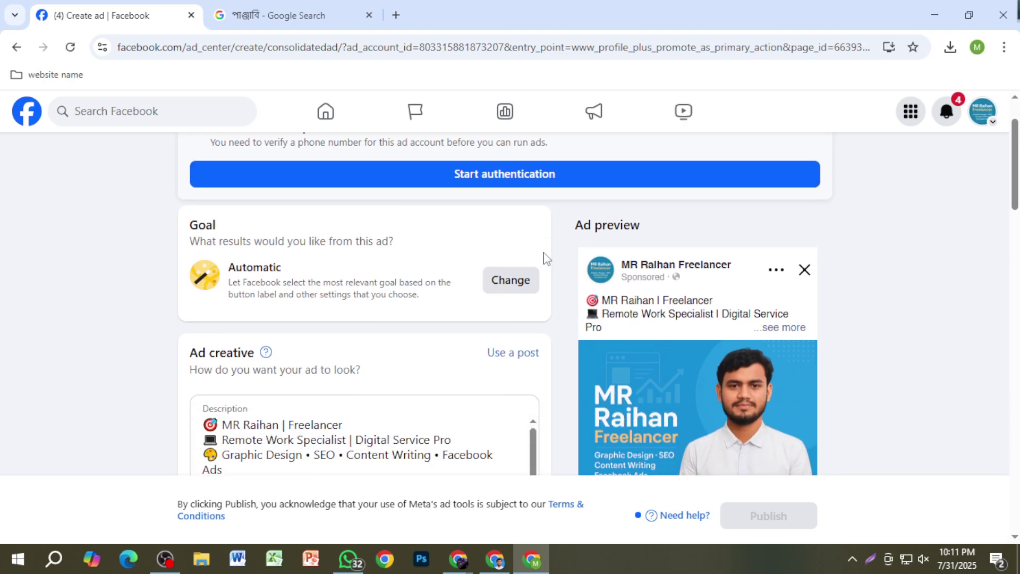
pyautogui.scroll(-8, 545, 257)
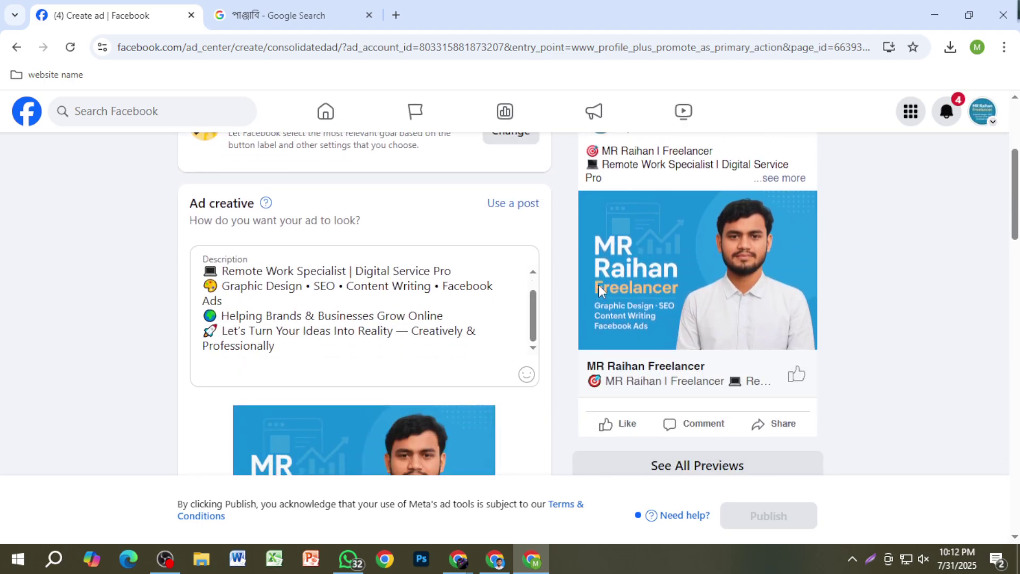
pyautogui.scroll(-15, 679, 299)
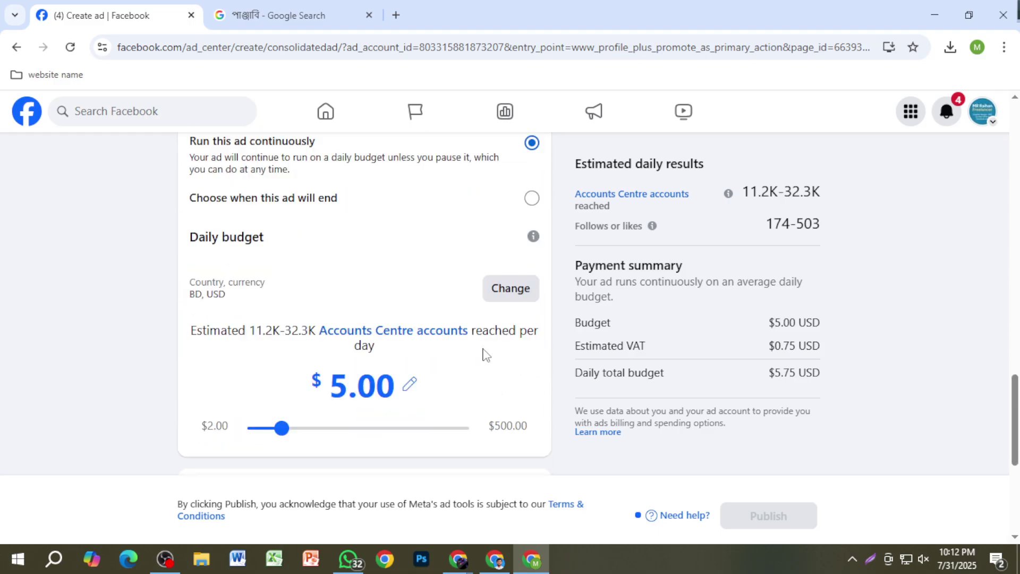
pyautogui.scroll(12, 644, 371)
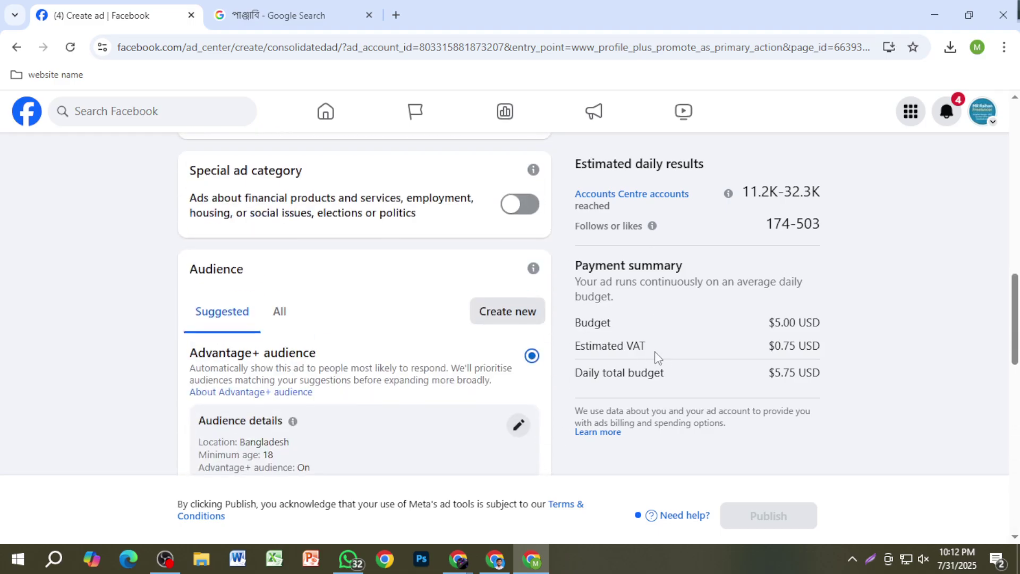
pyautogui.scroll(6, 649, 352)
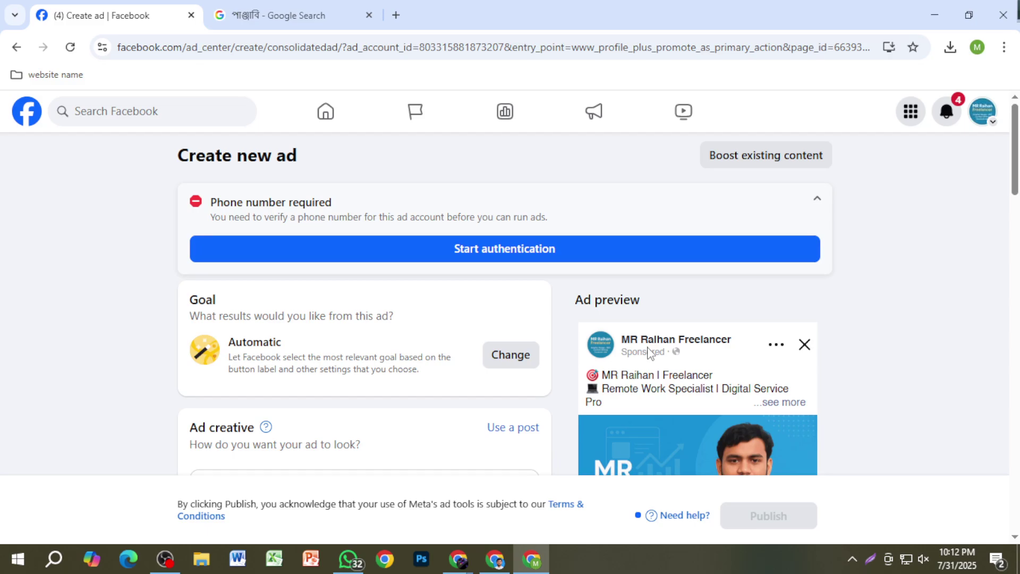
pyautogui.scroll(-3, 649, 351)
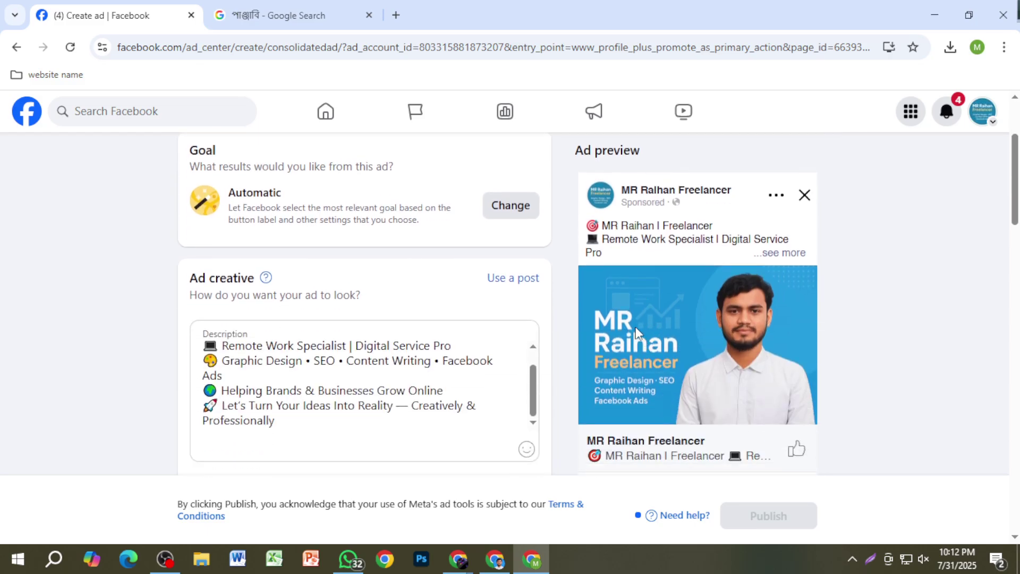
pyautogui.scroll(3, 584, 327)
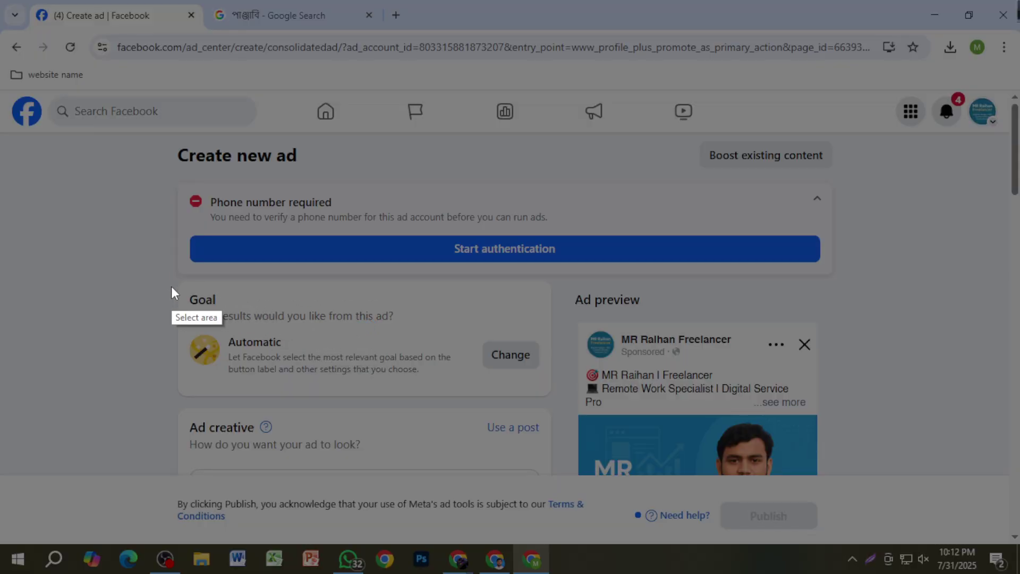
pyautogui.moveTo(171, 286); pyautogui.dragTo(553, 393)
pyautogui.click(537, 410)
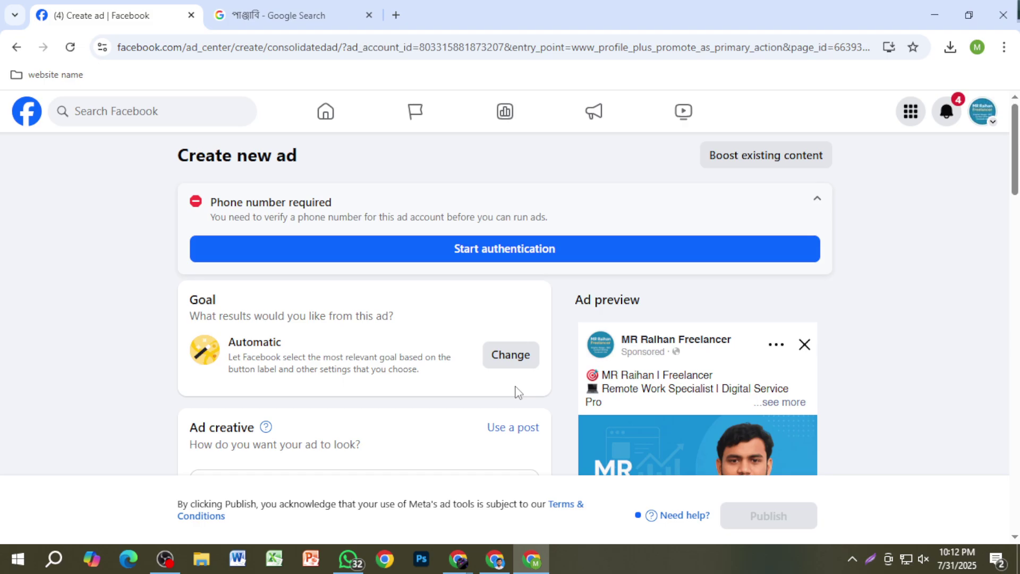
# Step: Bring up the ad result options from the Goal card
pyautogui.scroll(-5, 520, 391)
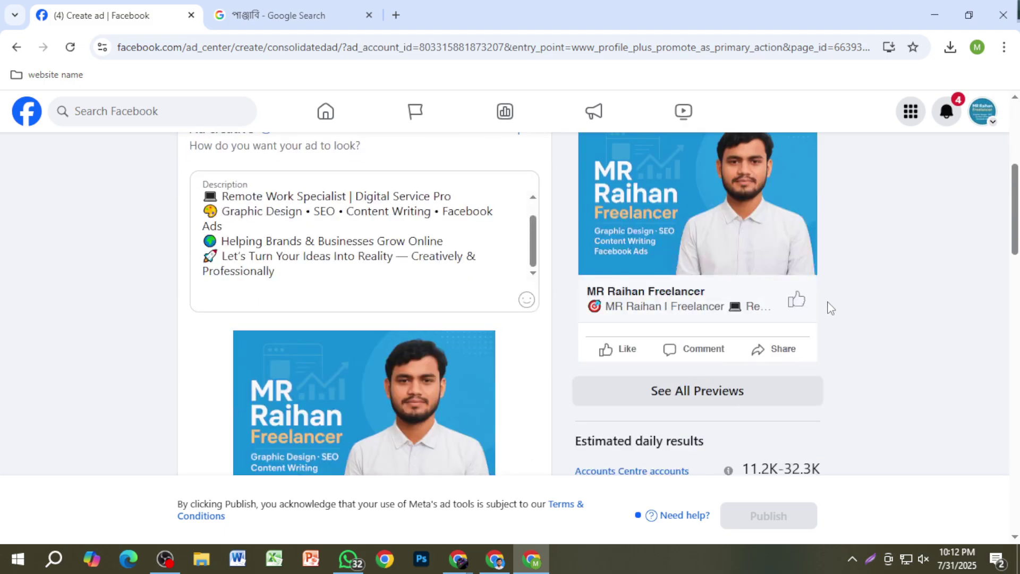
pyautogui.scroll(1, 830, 321)
pyautogui.scroll(3, 830, 321)
pyautogui.click(515, 288)
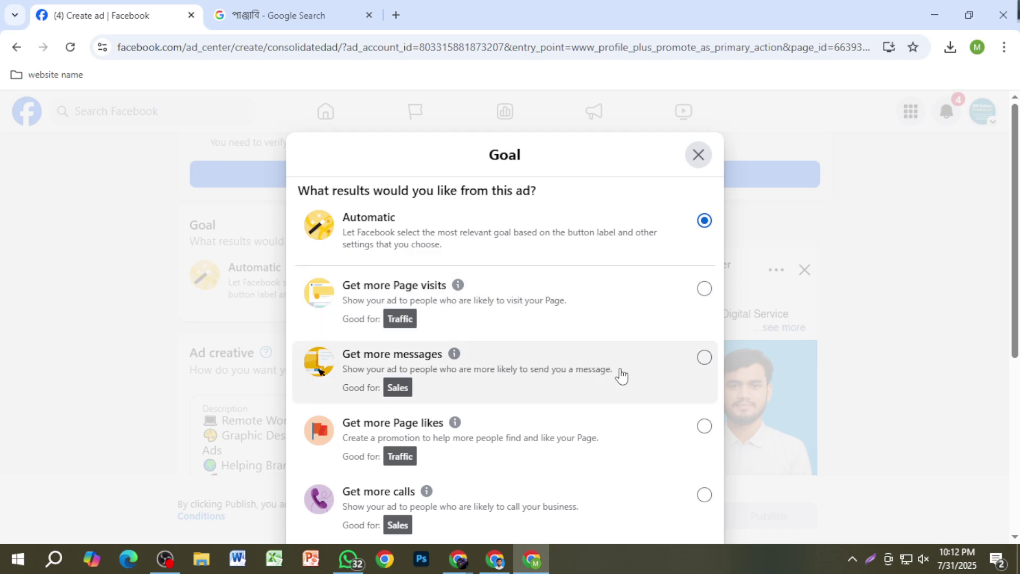
# Step: Set the ad goal to Get more messages and save it
pyautogui.click(705, 358)
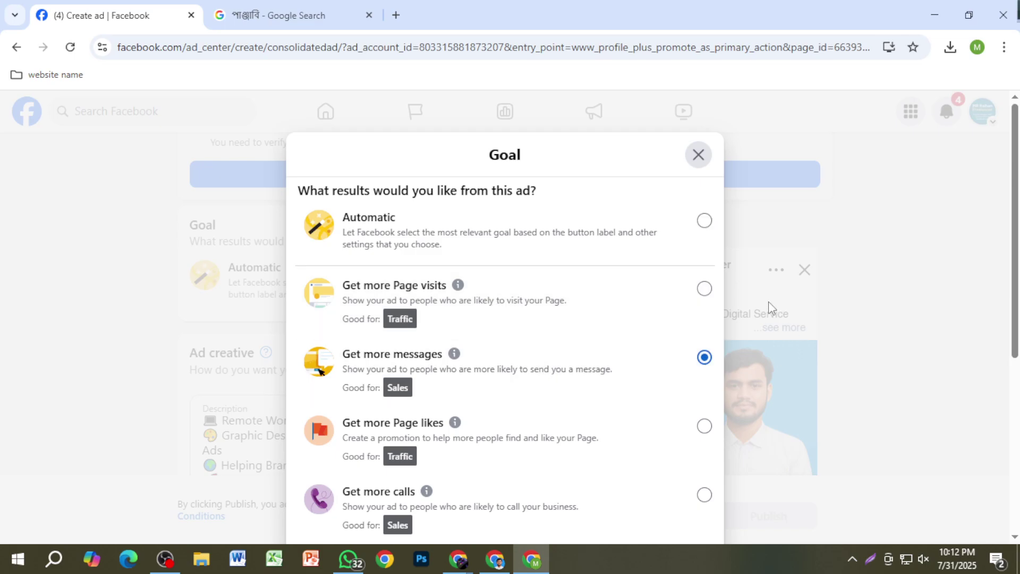
pyautogui.scroll(-6, 707, 372)
pyautogui.click(697, 487)
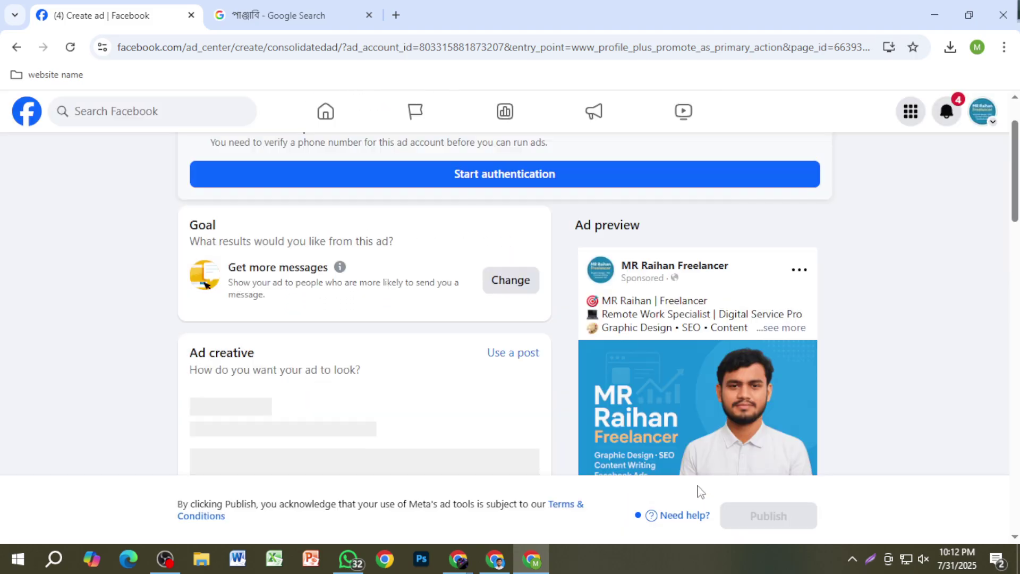
pyautogui.scroll(-3, 829, 380)
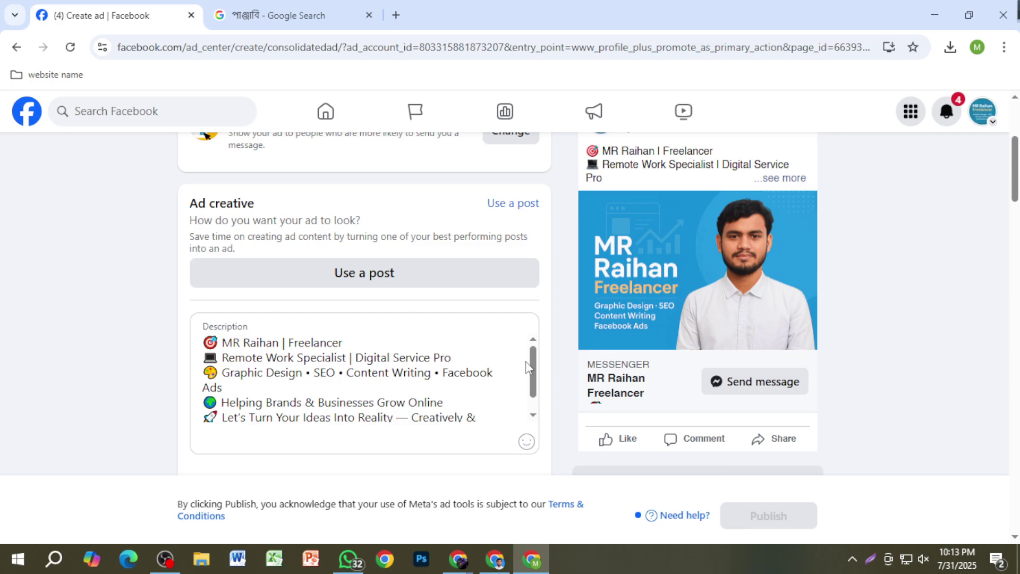
# Step: Reopen the Goal options to check Get more messages is selected
pyautogui.scroll(4, 529, 368)
pyautogui.scroll(-3, 526, 318)
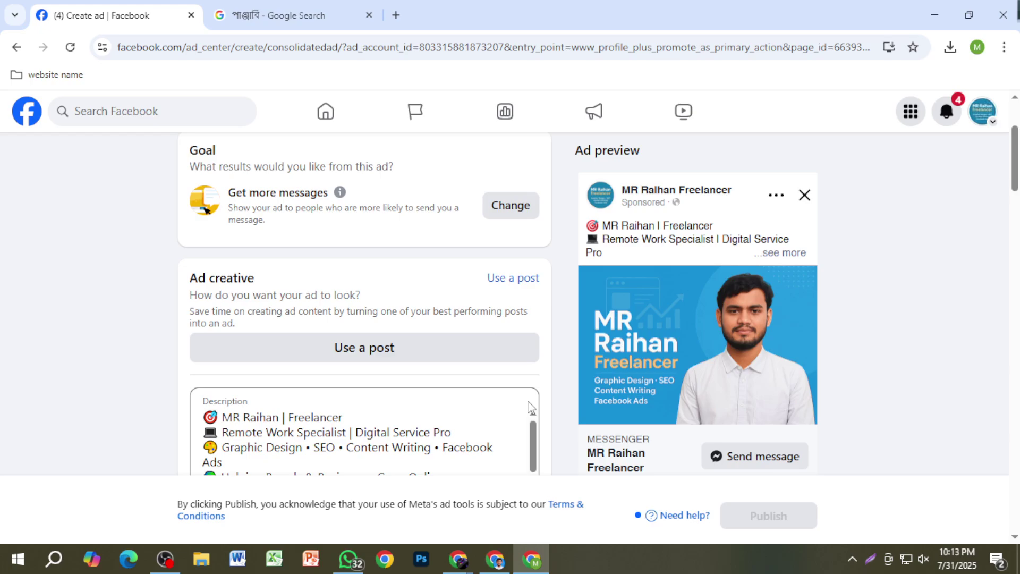
pyautogui.click(496, 214)
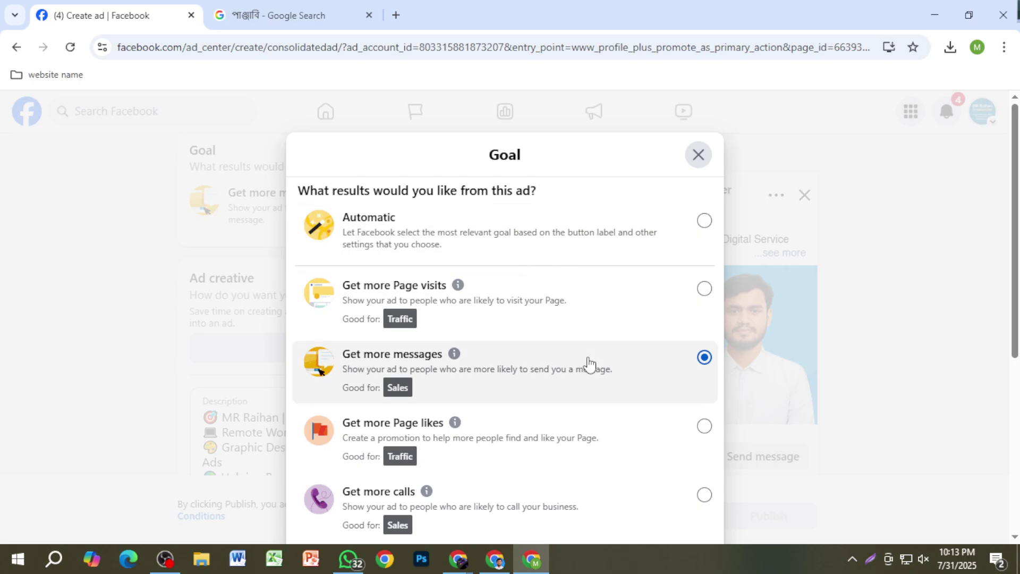
# Step: Close the Goal dialog without changes and look over the ad form
pyautogui.click(699, 158)
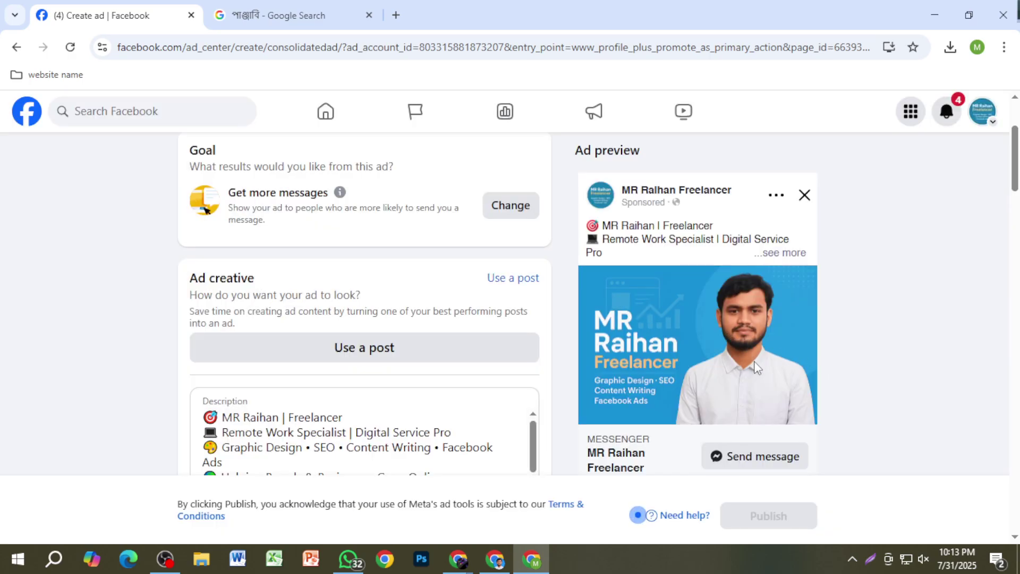
pyautogui.scroll(-1, 754, 359)
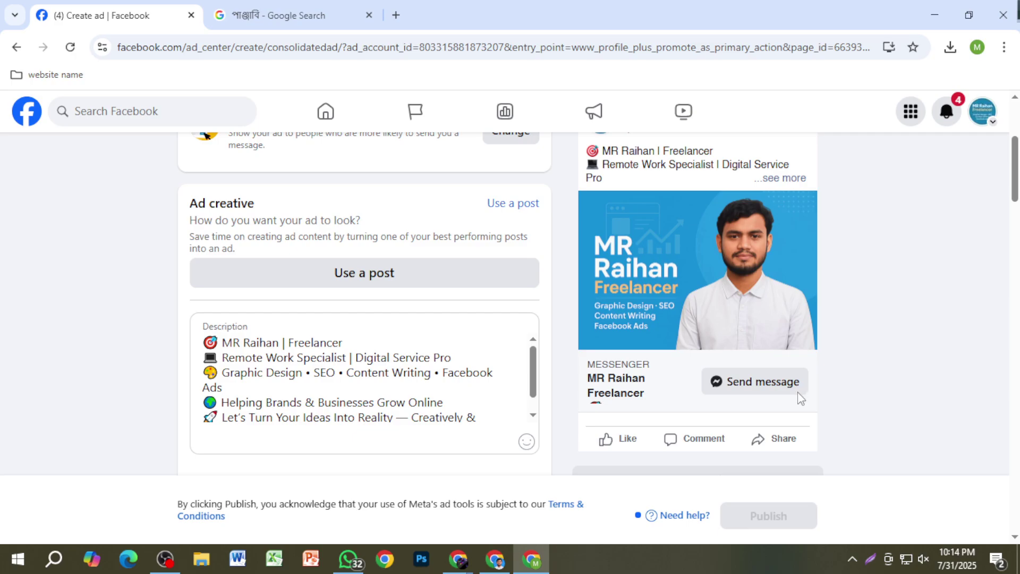
pyautogui.scroll(4, 467, 332)
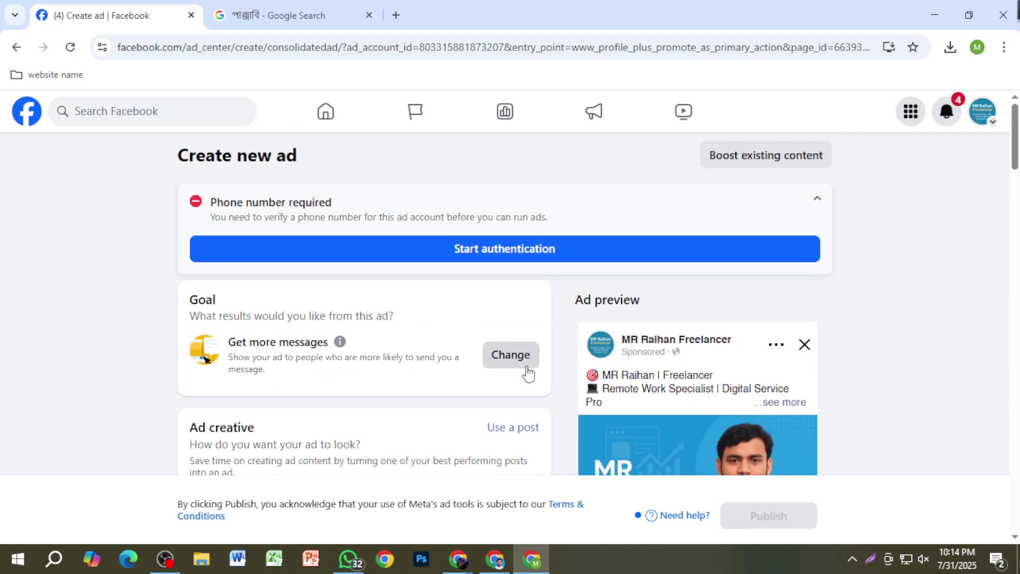
# Step: Change the ad goal to Get more Page likes and save it
pyautogui.click(525, 367)
pyautogui.scroll(-2, 528, 374)
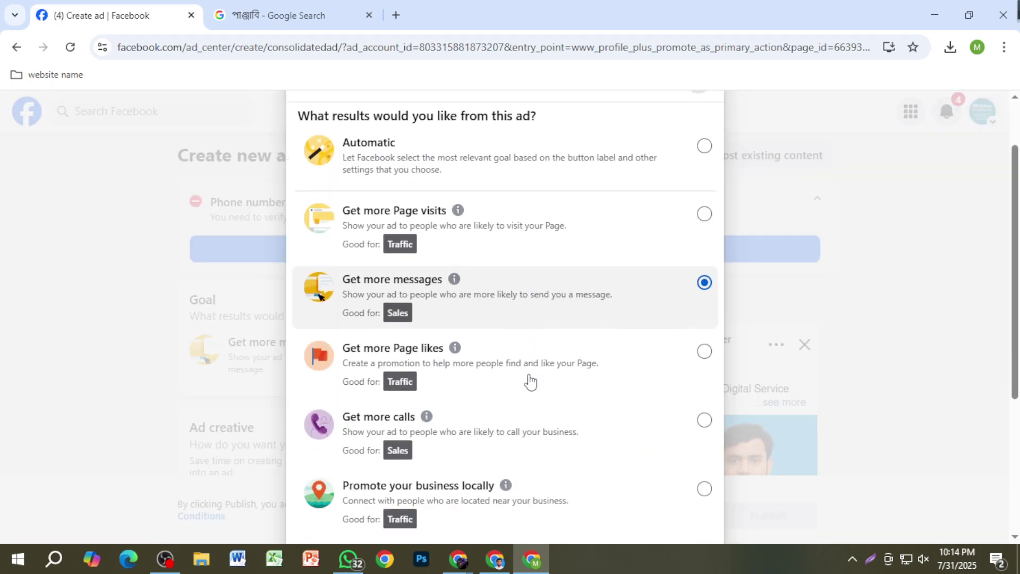
pyautogui.click(704, 354)
pyautogui.scroll(-4, 676, 452)
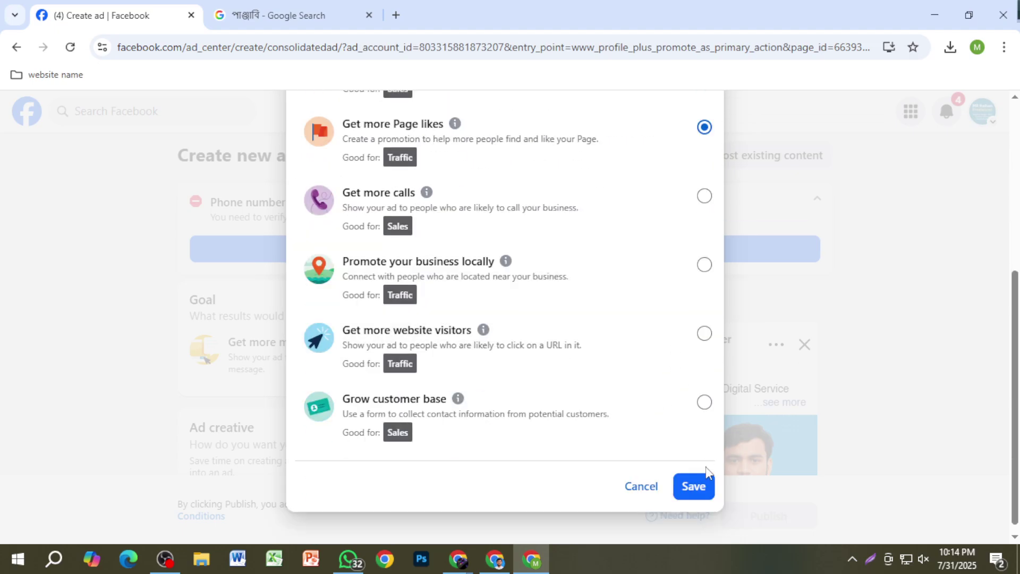
pyautogui.click(693, 486)
pyautogui.scroll(-3, 749, 377)
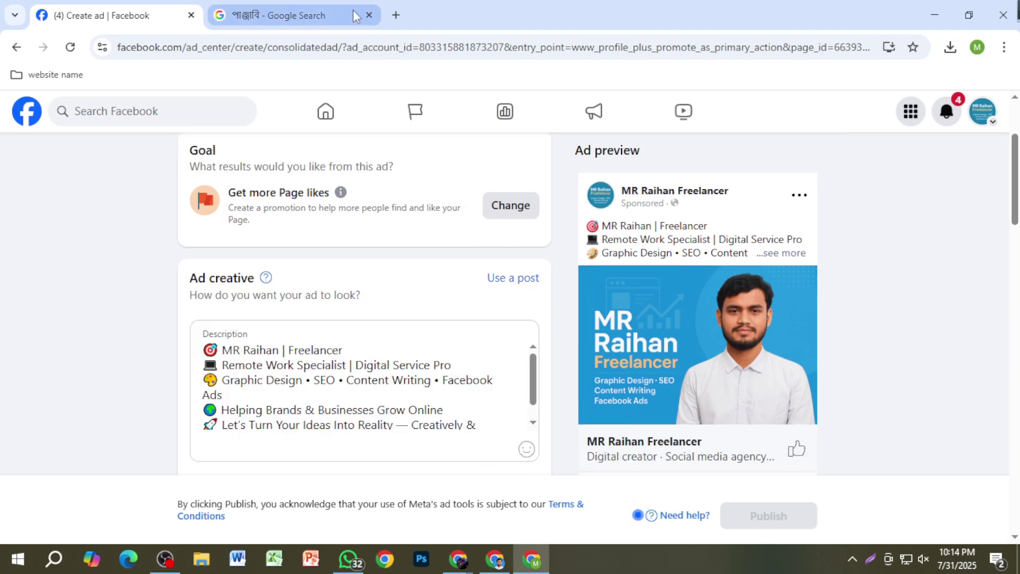
pyautogui.click(397, 16)
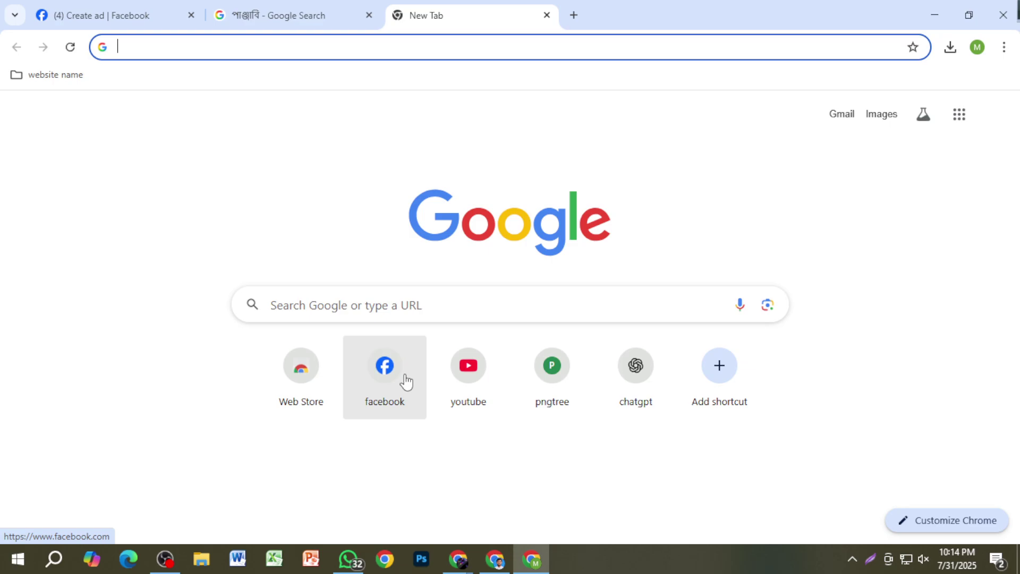
pyautogui.click(401, 376)
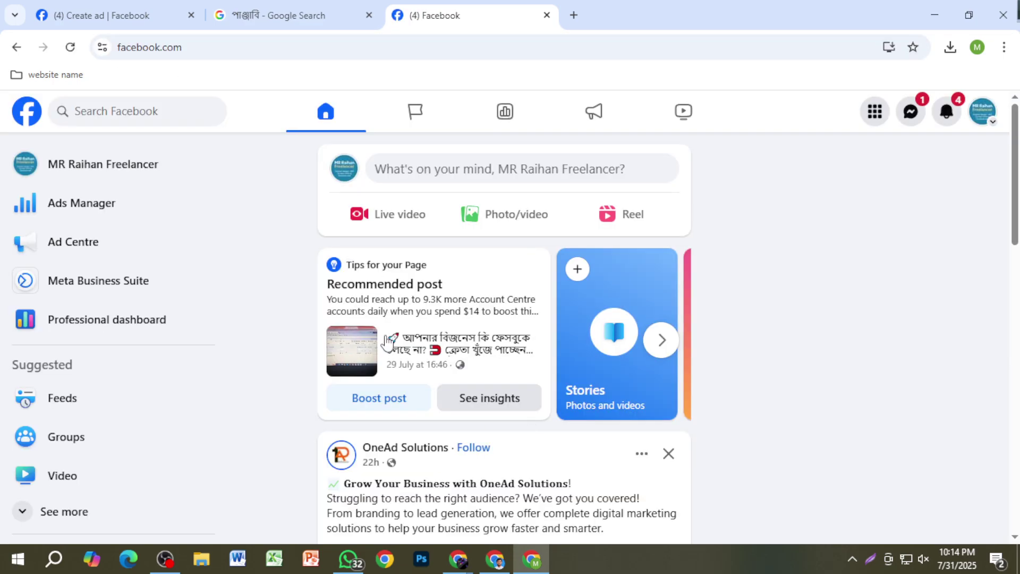
pyautogui.click(196, 170)
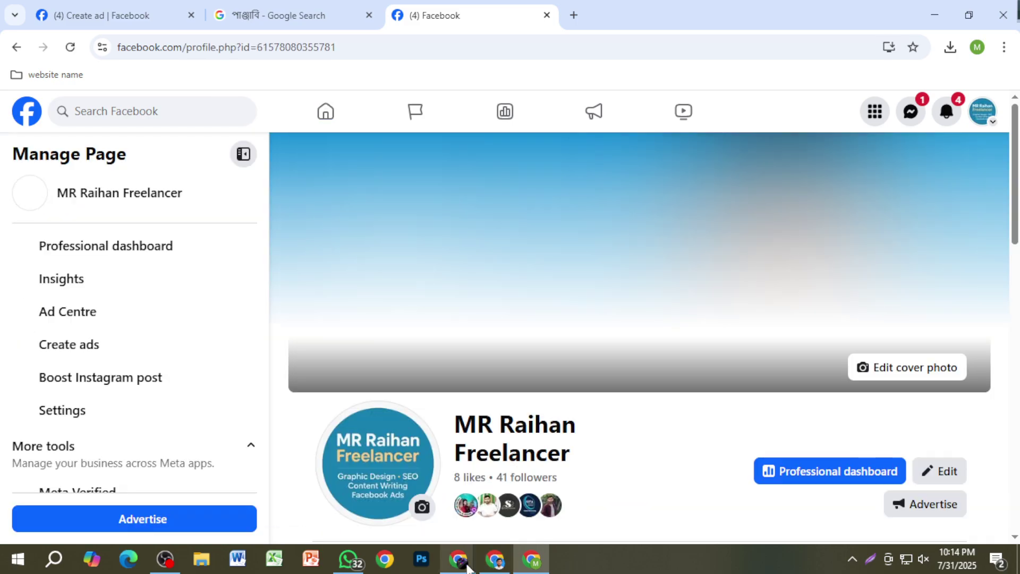
pyautogui.moveTo(460, 561)
pyautogui.click(409, 491)
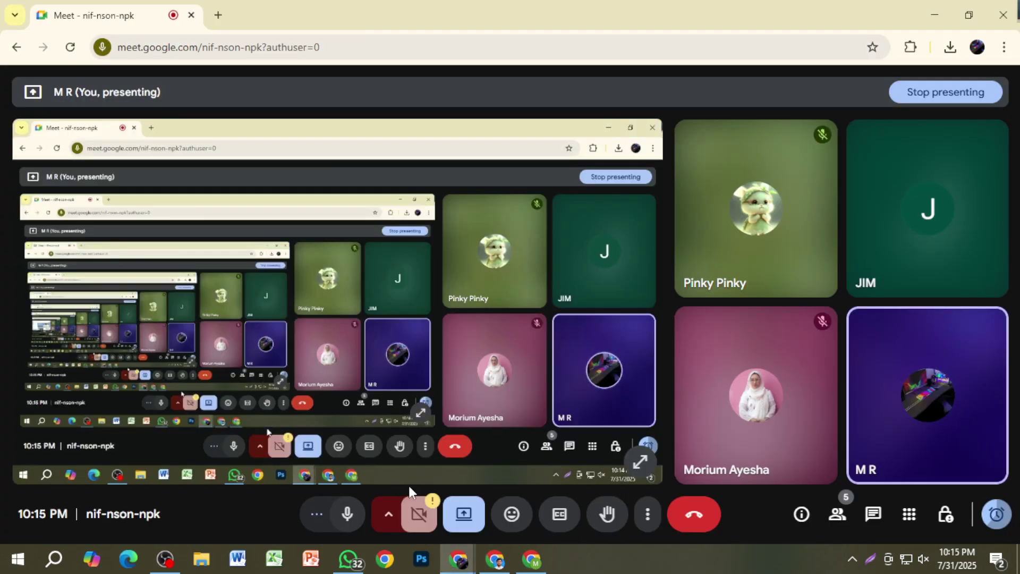
pyautogui.moveTo(532, 558)
pyautogui.click(552, 480)
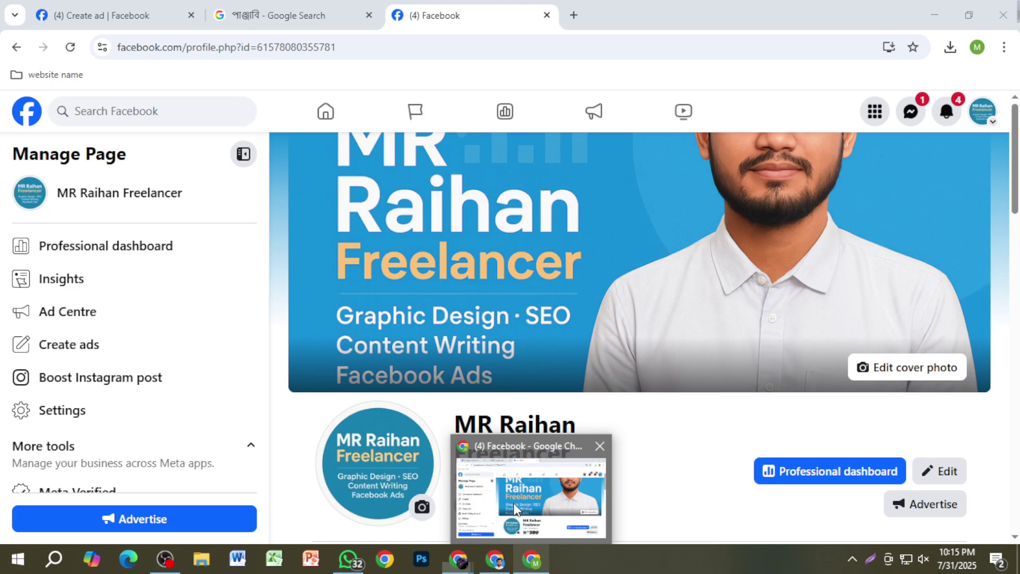
pyautogui.scroll(-1, 624, 394)
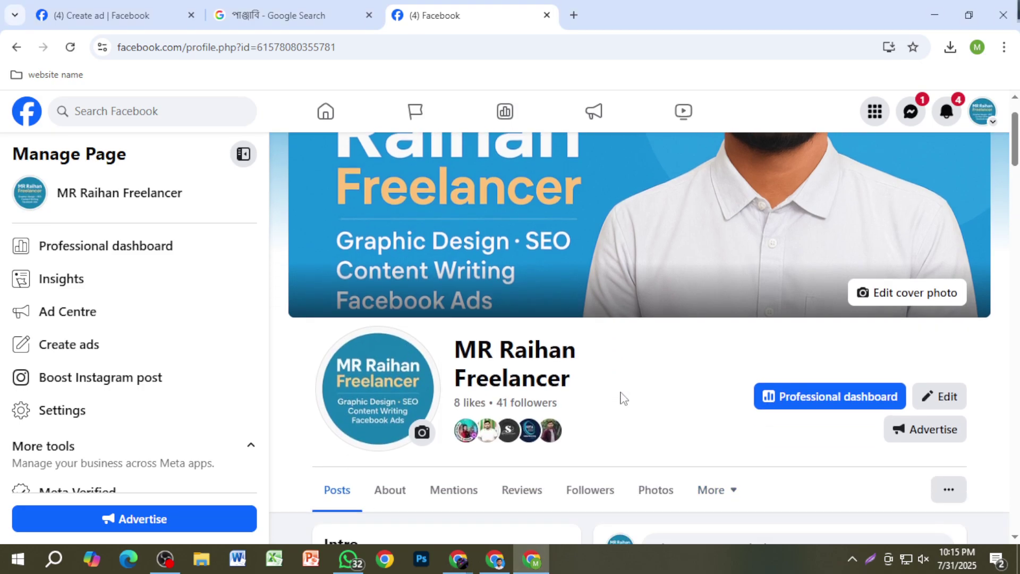
# Step: Select the 41 followers count in a screen capture, then close it unsaved
pyautogui.press('super+shift+s')
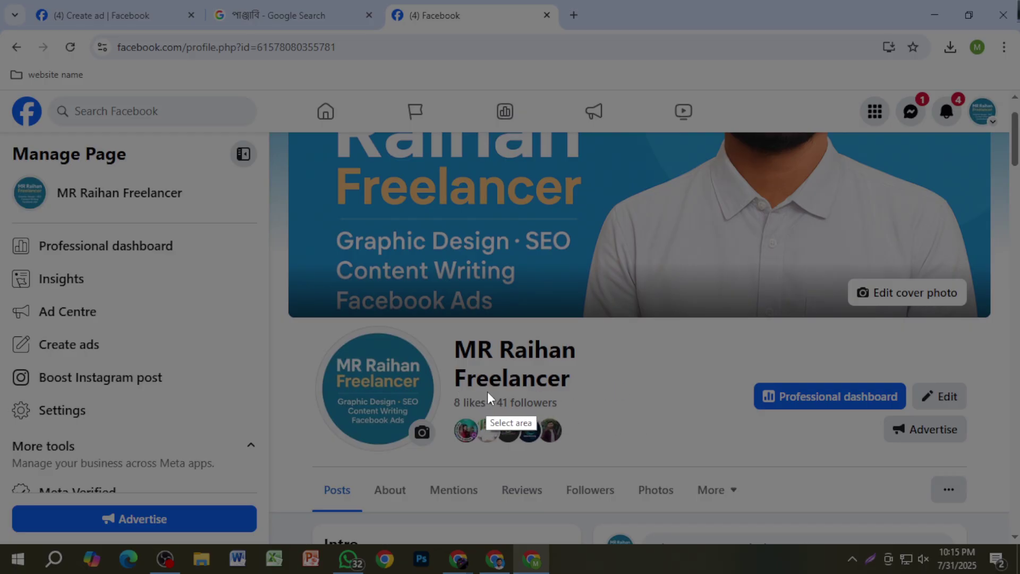
pyautogui.moveTo(493, 387); pyautogui.dragTo(578, 412)
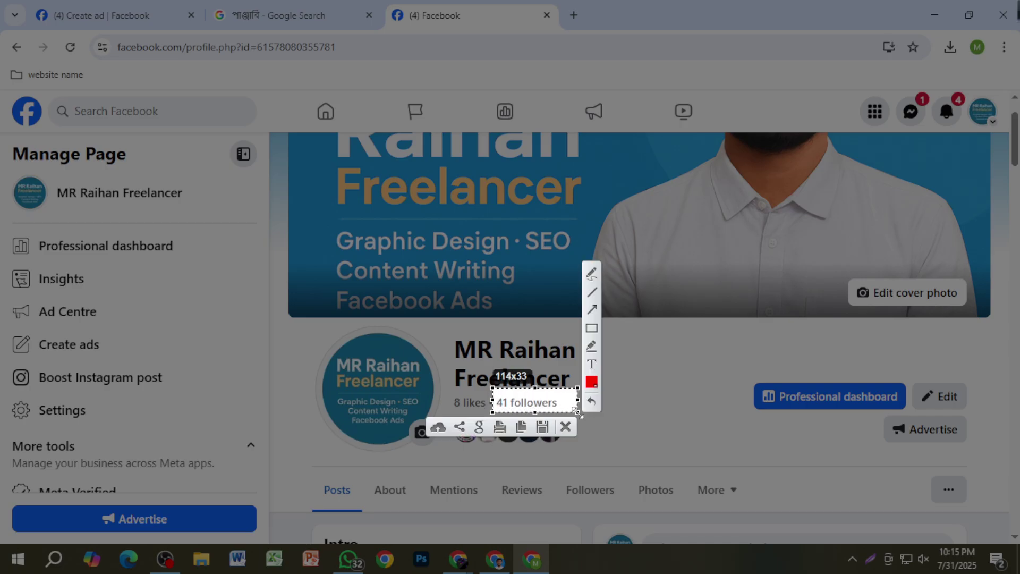
pyautogui.click(566, 427)
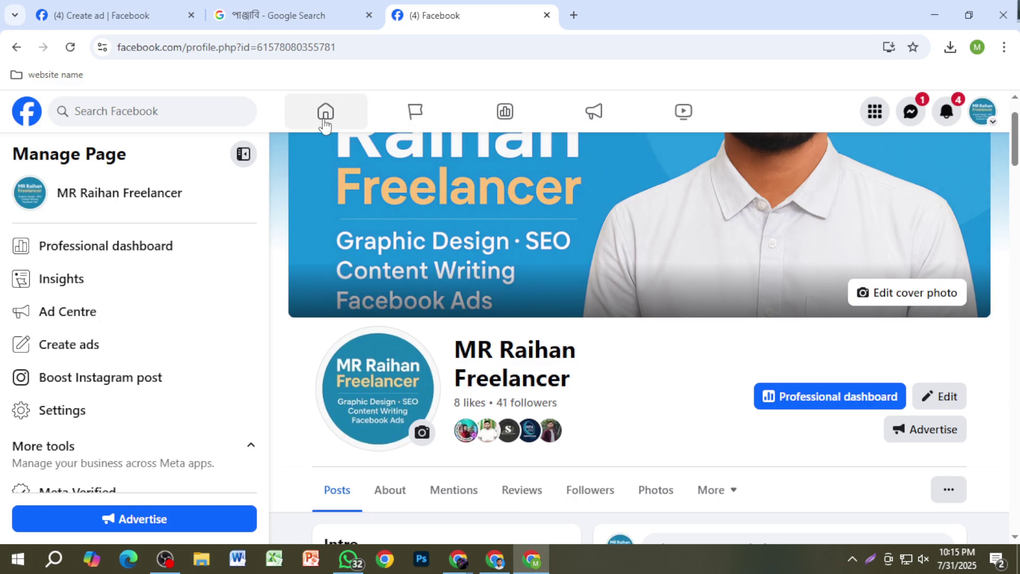
# Step: Search Facebook for the similarly named news-personality page and open it from the results
pyautogui.click(202, 121)
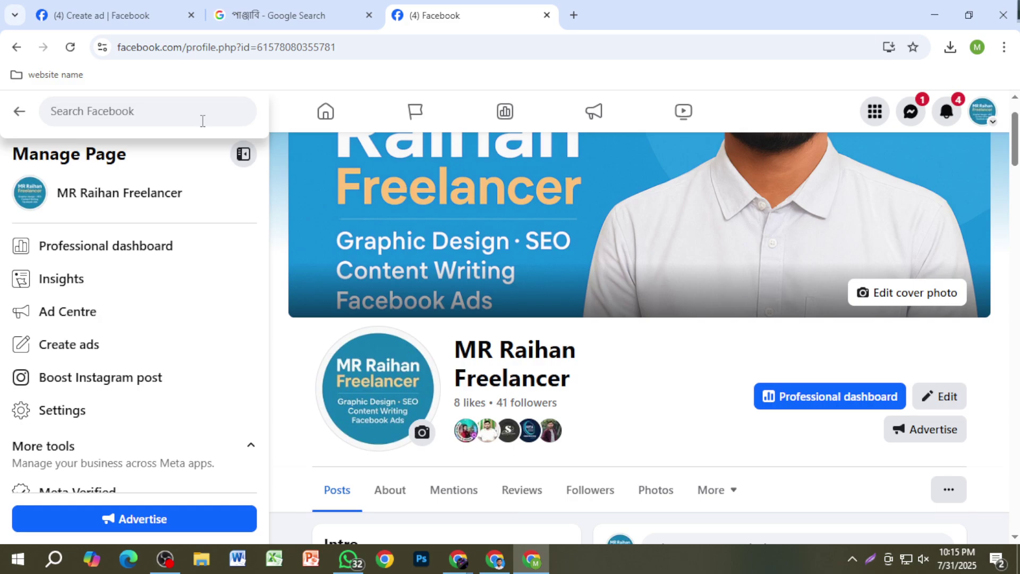
pyautogui.write('mr r')
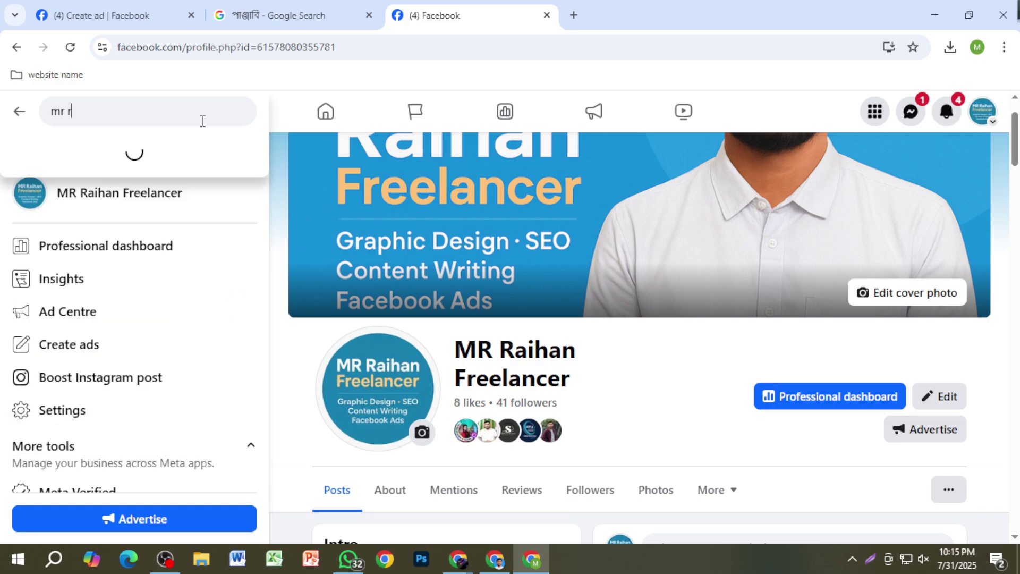
pyautogui.write('aihan hasan')
pyautogui.press('Return')
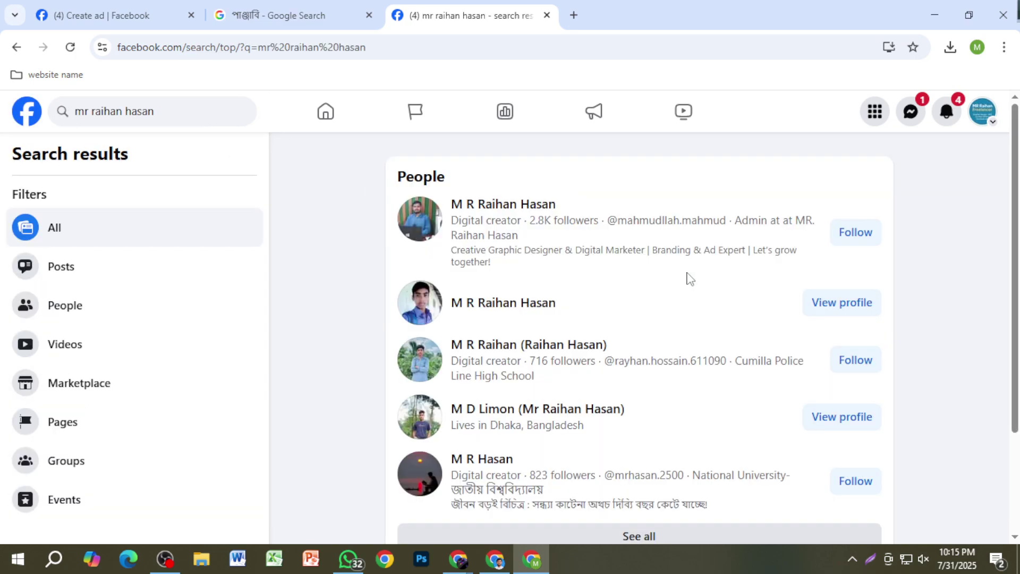
pyautogui.scroll(-8, 526, 356)
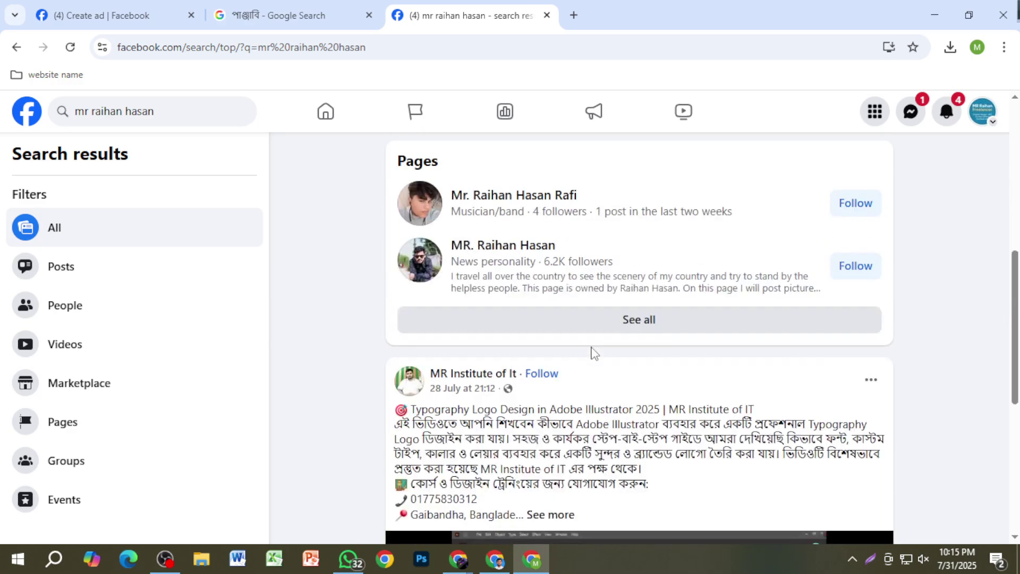
pyautogui.click(518, 245)
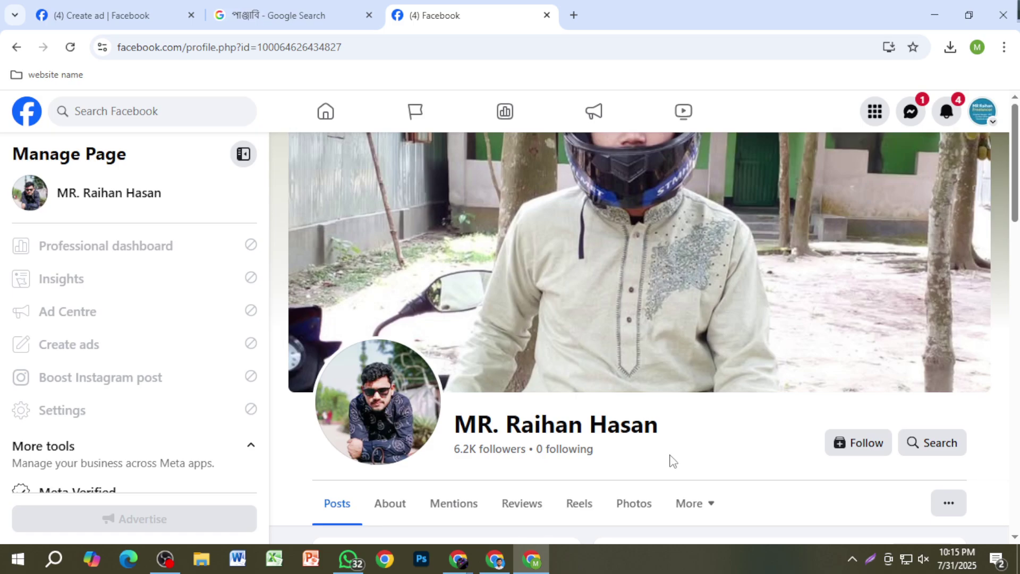
# Step: Browse the page's profile and posts (6.2K followers), then start a Lightshot capture
pyautogui.scroll(-4, 674, 457)
pyautogui.scroll(-3, 677, 453)
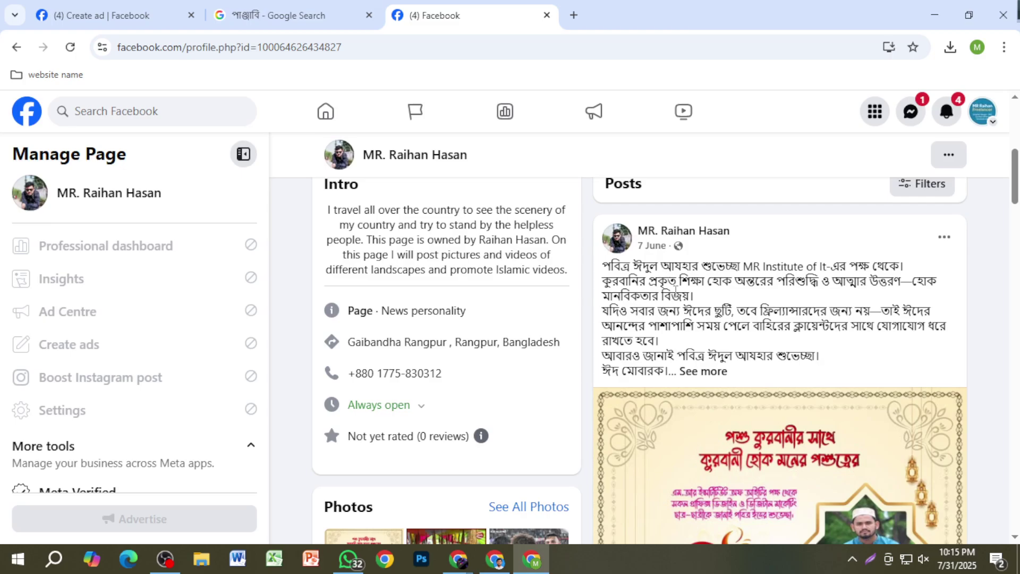
pyautogui.scroll(-20, 676, 290)
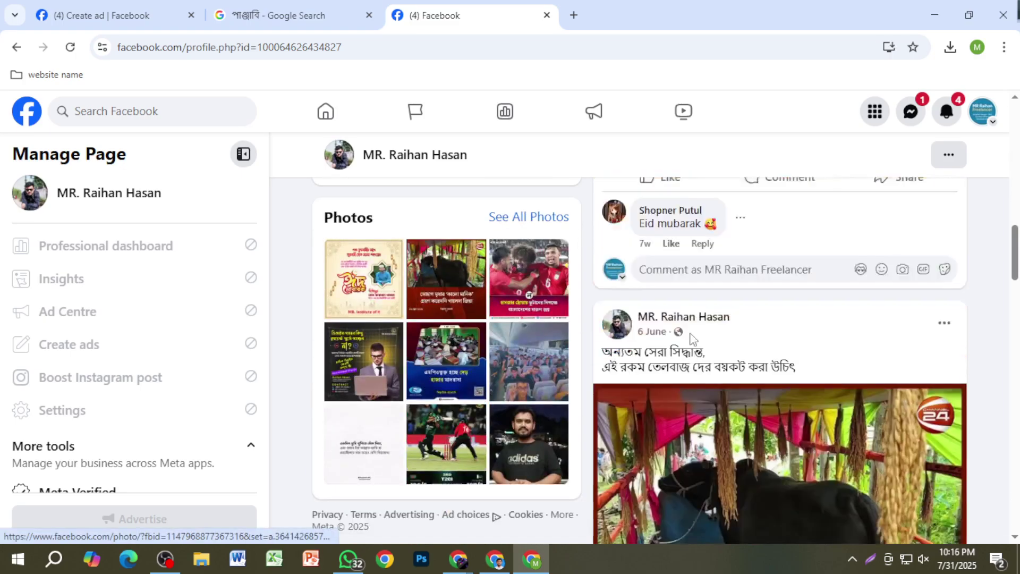
pyautogui.scroll(-15, 712, 400)
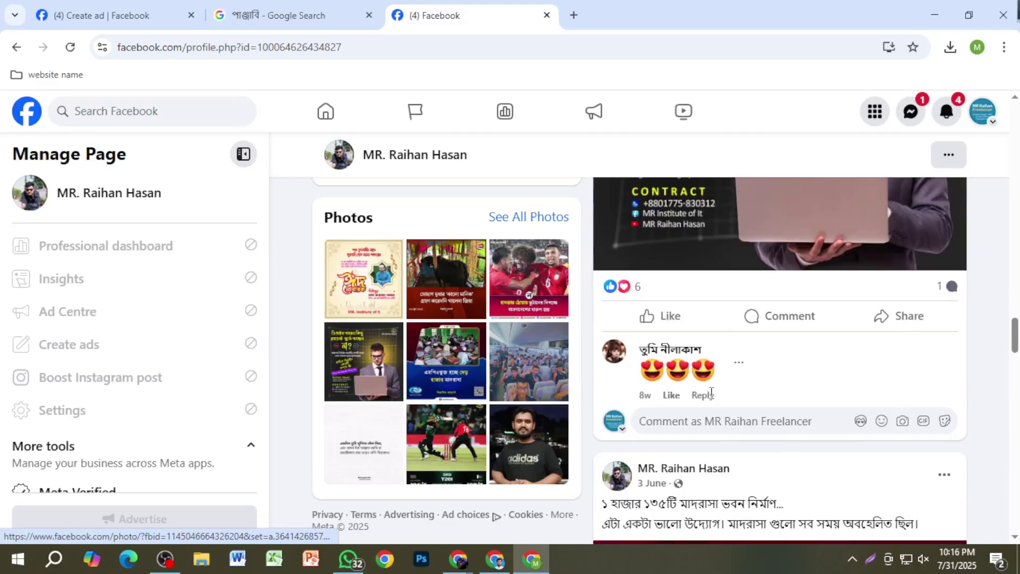
pyautogui.scroll(10, 712, 399)
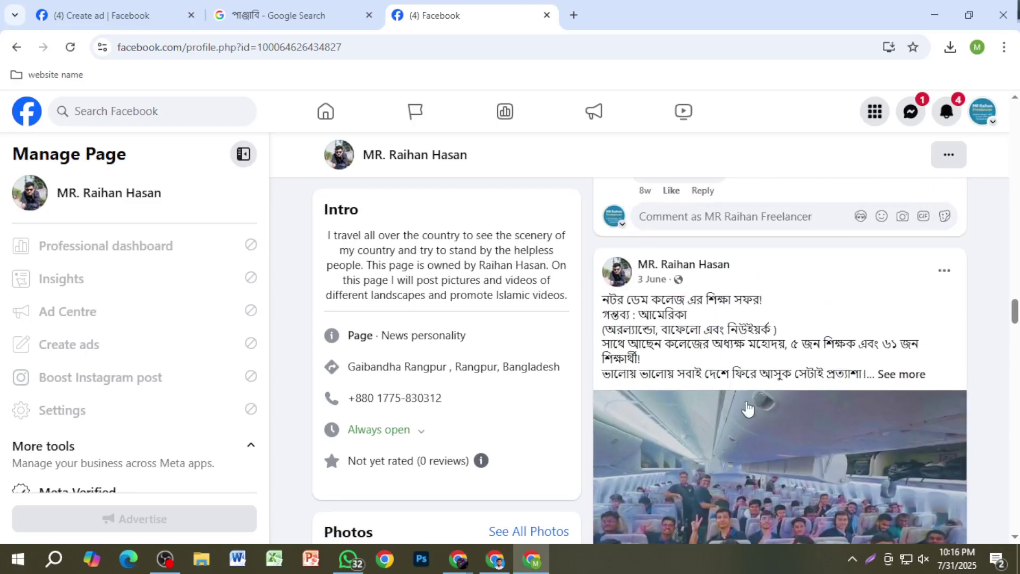
pyautogui.scroll(-12, 778, 428)
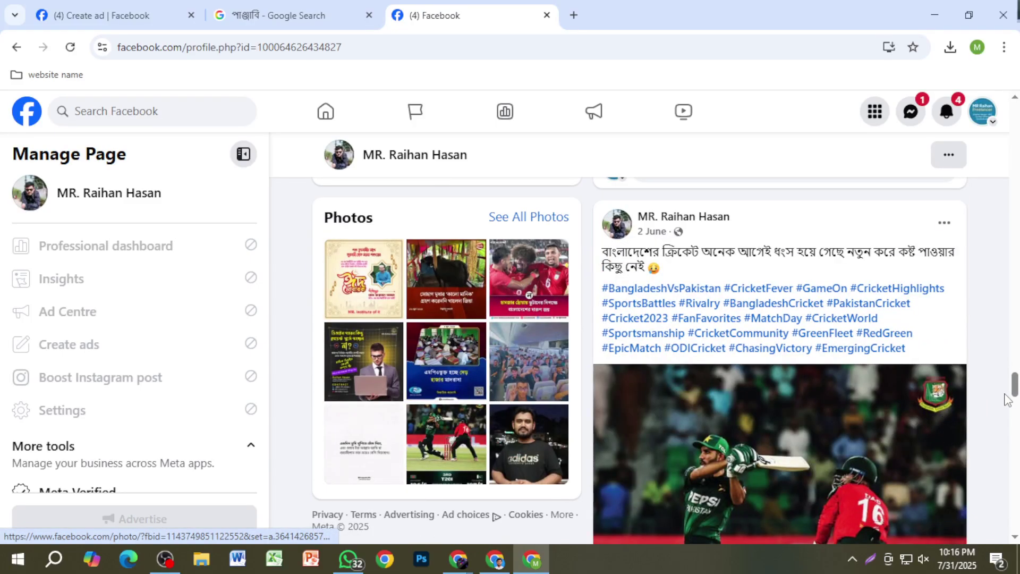
pyautogui.scroll(5, 1012, 372)
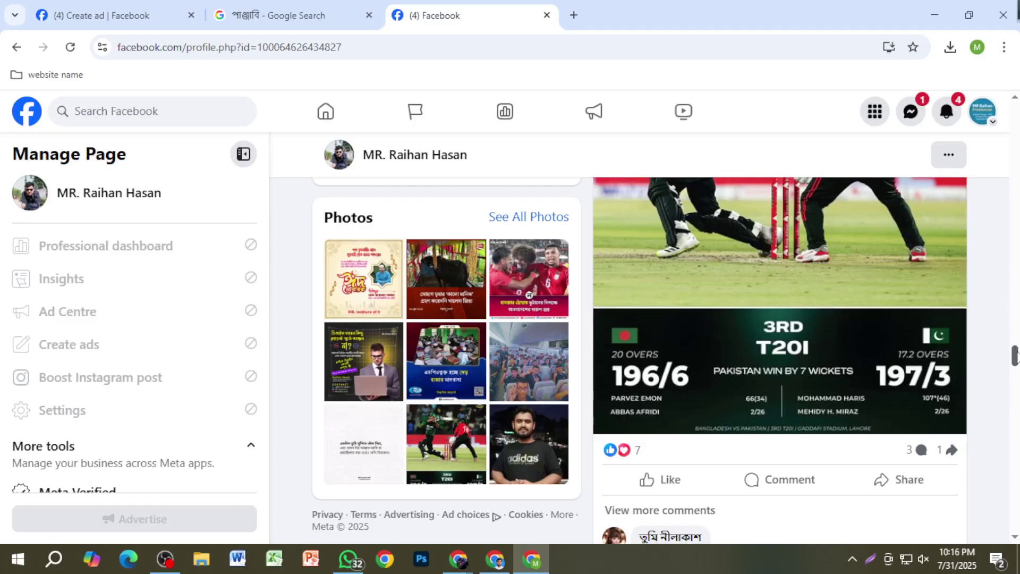
pyautogui.moveTo(1013, 348); pyautogui.dragTo(1004, 140)
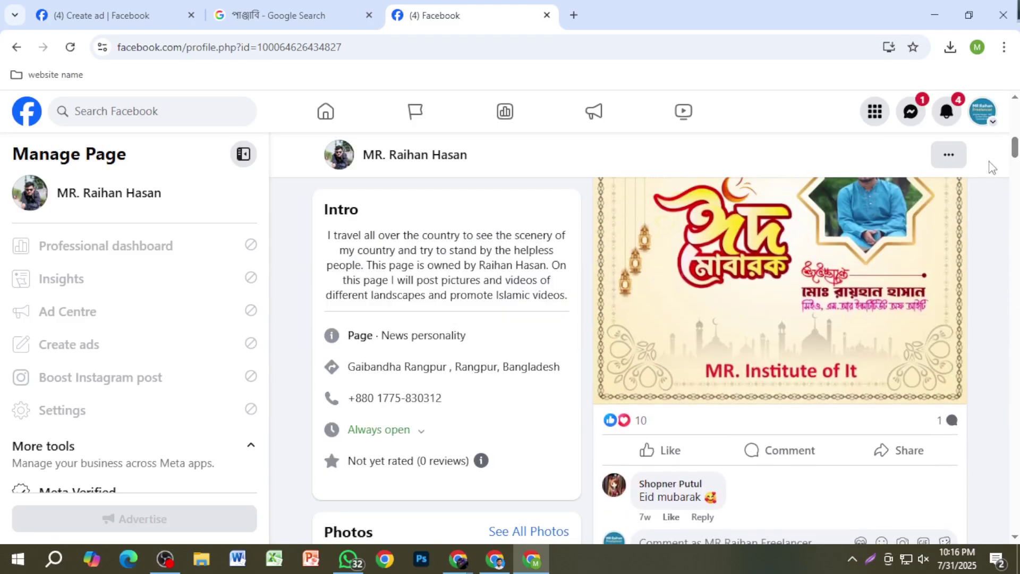
pyautogui.scroll(8, 990, 164)
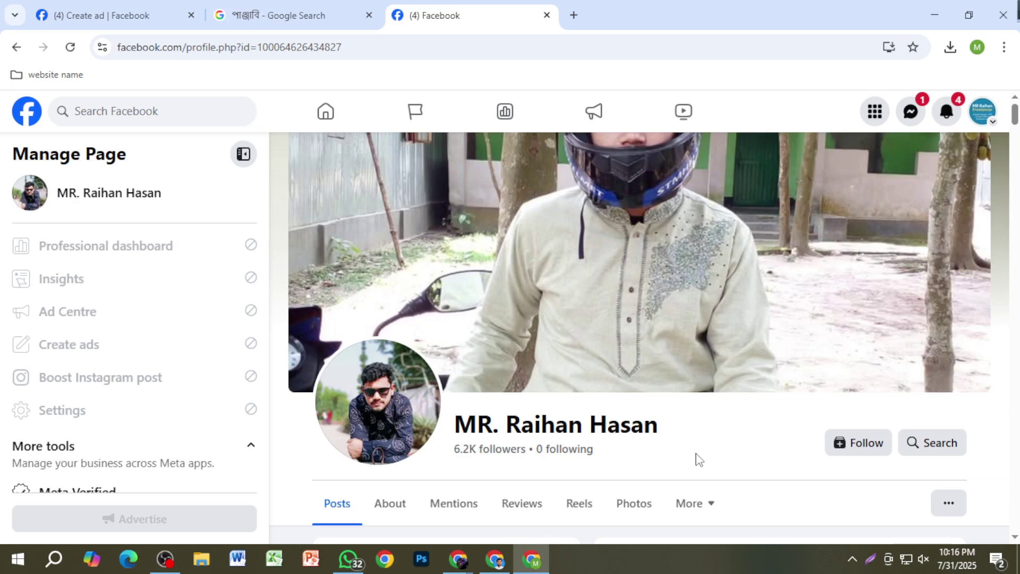
pyautogui.scroll(-1, 501, 433)
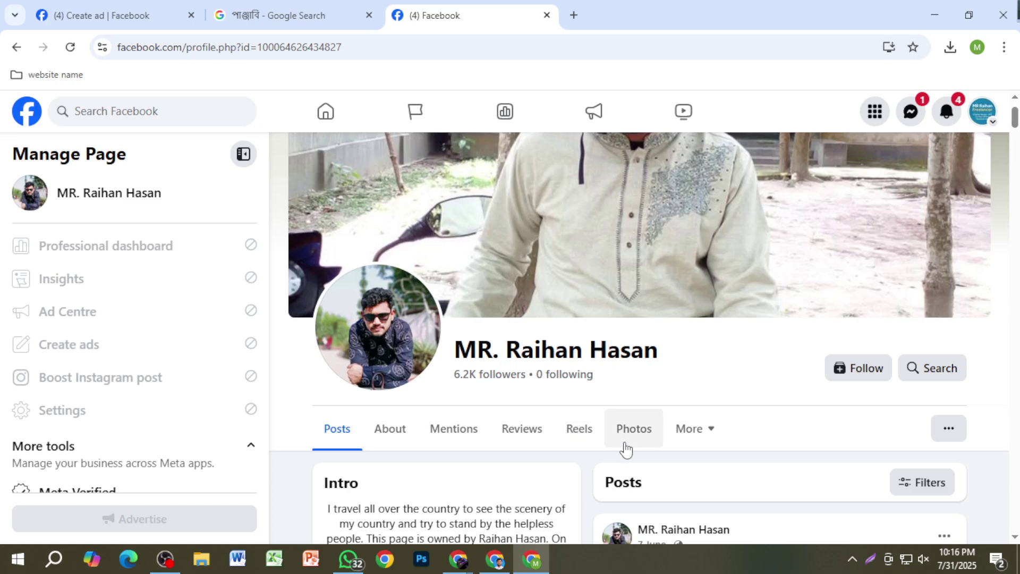
pyautogui.scroll(1, 689, 412)
pyautogui.scroll(-2, 592, 428)
pyautogui.scroll(1, 602, 405)
pyautogui.scroll(1, 603, 407)
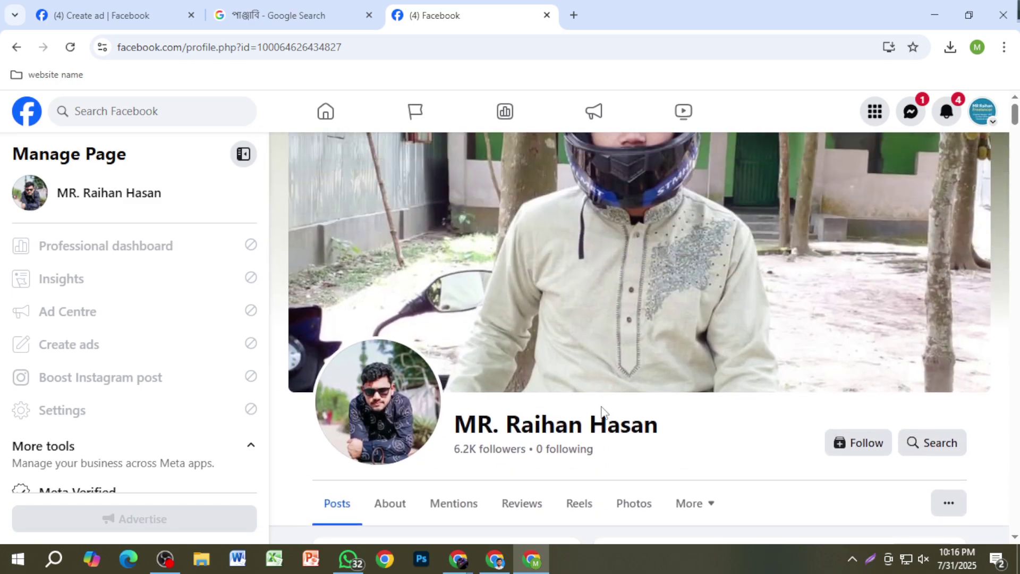
pyautogui.scroll(-1, 648, 452)
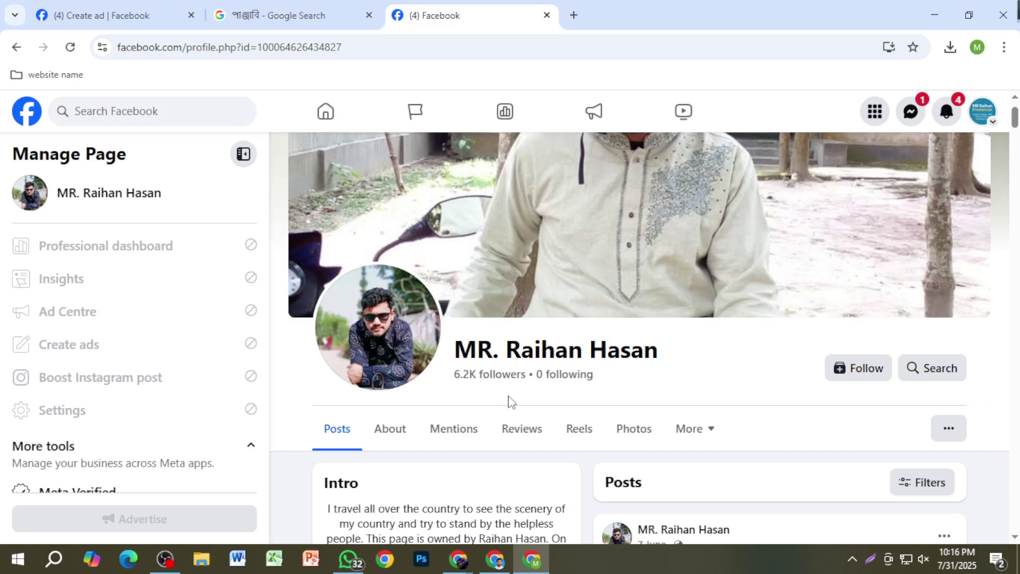
pyautogui.press('Print')
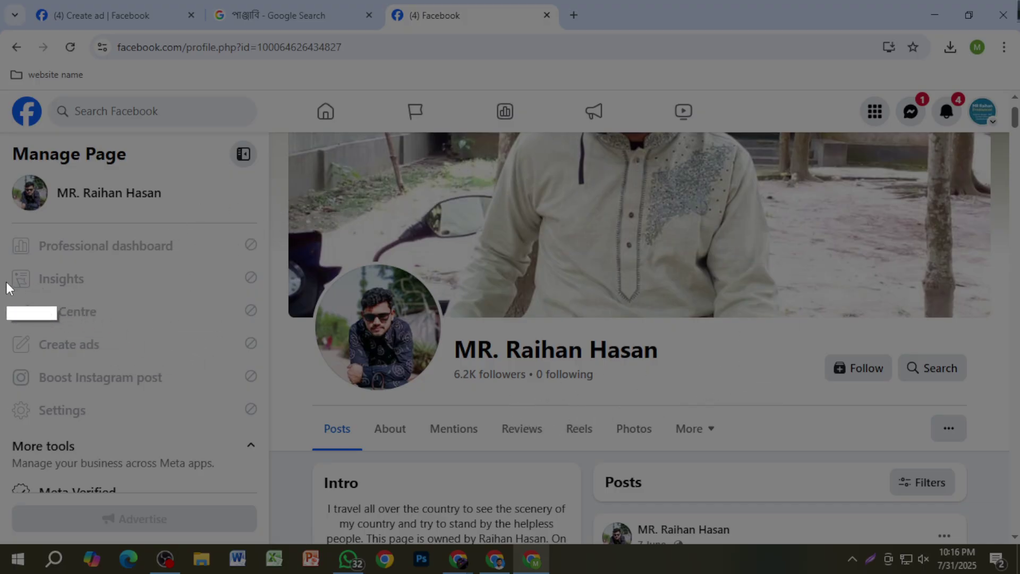
# Step: Capture the sidebar and hand-write a red number over it with the pen tool
pyautogui.moveTo(1, 274); pyautogui.dragTo(268, 419)
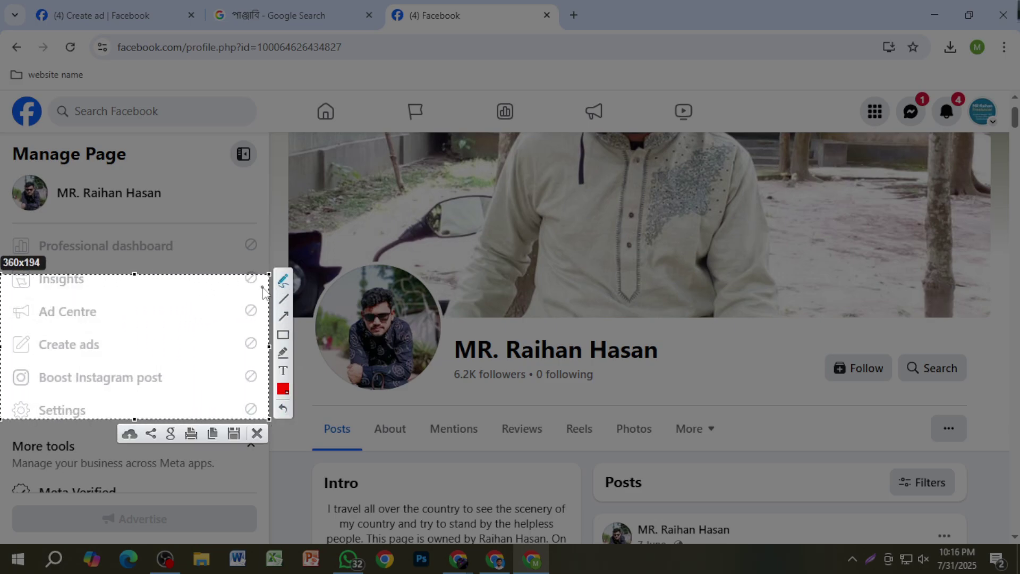
pyautogui.click(283, 280)
pyautogui.moveTo(36, 305); pyautogui.dragTo(41, 346)
pyautogui.moveTo(70, 313)
pyautogui.mouseDown()
pyautogui.moveTo(62, 327)
pyautogui.moveTo(68, 315)
pyautogui.mouseUp()
pyautogui.moveTo(92, 304)
pyautogui.mouseDown()
pyautogui.moveTo(87, 316)
pyautogui.moveTo(92, 308)
pyautogui.mouseUp()
pyautogui.moveTo(125, 296)
pyautogui.mouseDown()
pyautogui.moveTo(114, 319)
pyautogui.moveTo(127, 297)
pyautogui.moveTo(176, 300)
pyautogui.moveTo(165, 298)
pyautogui.mouseUp()
pyautogui.moveTo(74, 327); pyautogui.dragTo(71, 336)
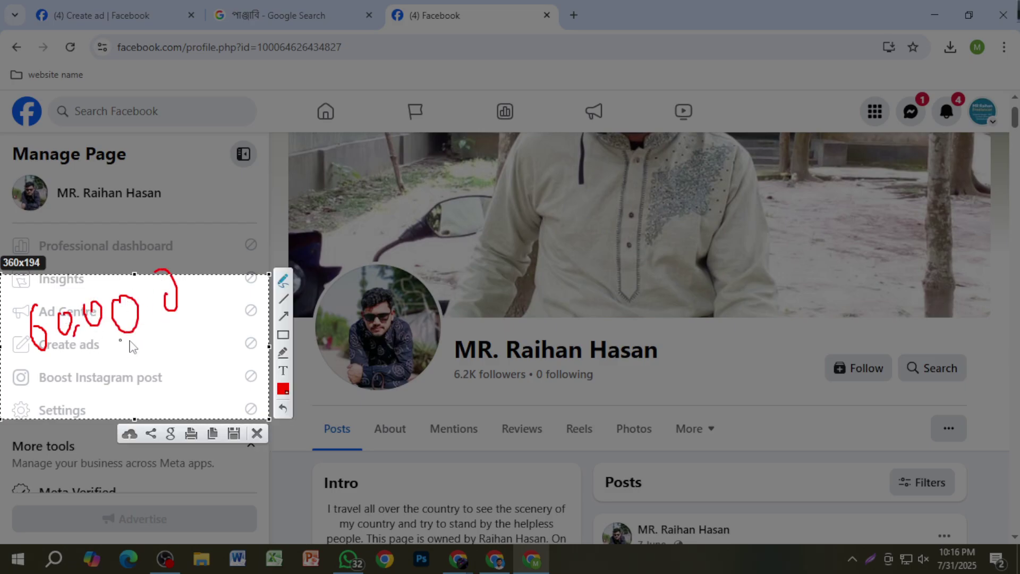
# Step: Draw red lines toward the cover and profile photos, then discard the capture
pyautogui.moveTo(192, 313)
pyautogui.mouseDown()
pyautogui.moveTo(233, 317)
pyautogui.moveTo(517, 143)
pyautogui.mouseUp()
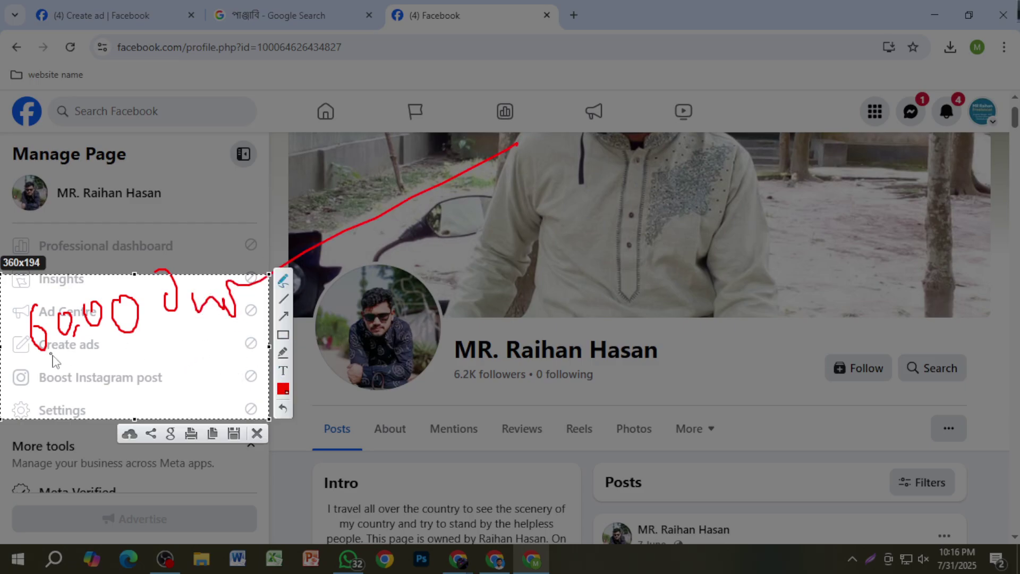
pyautogui.moveTo(2, 374); pyautogui.dragTo(392, 300)
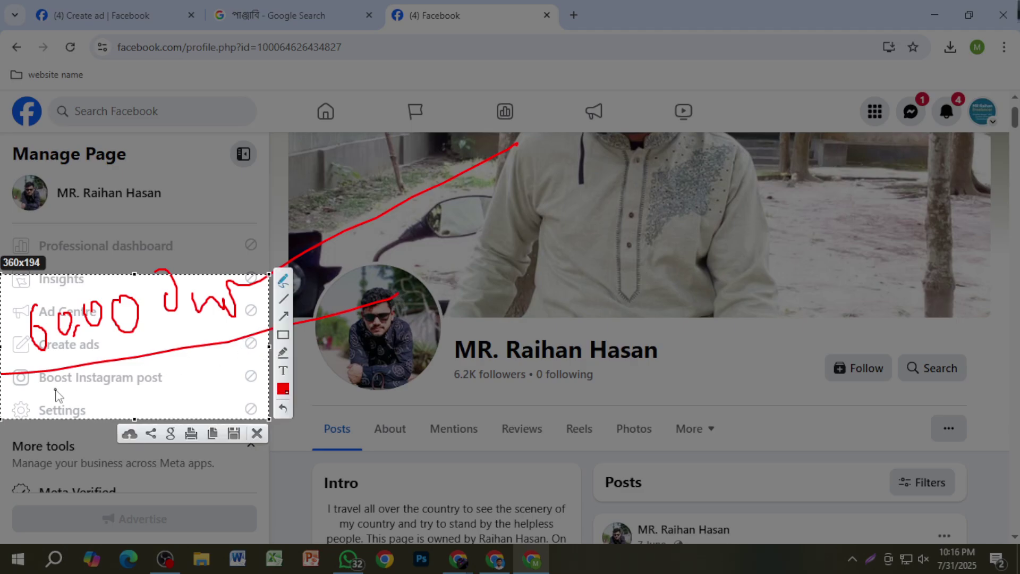
pyautogui.moveTo(57, 394)
pyautogui.mouseDown()
pyautogui.moveTo(92, 424)
pyautogui.moveTo(97, 384)
pyautogui.moveTo(154, 391)
pyautogui.moveTo(216, 351)
pyautogui.moveTo(214, 371)
pyautogui.moveTo(268, 359)
pyautogui.mouseUp()
pyautogui.click(257, 433)
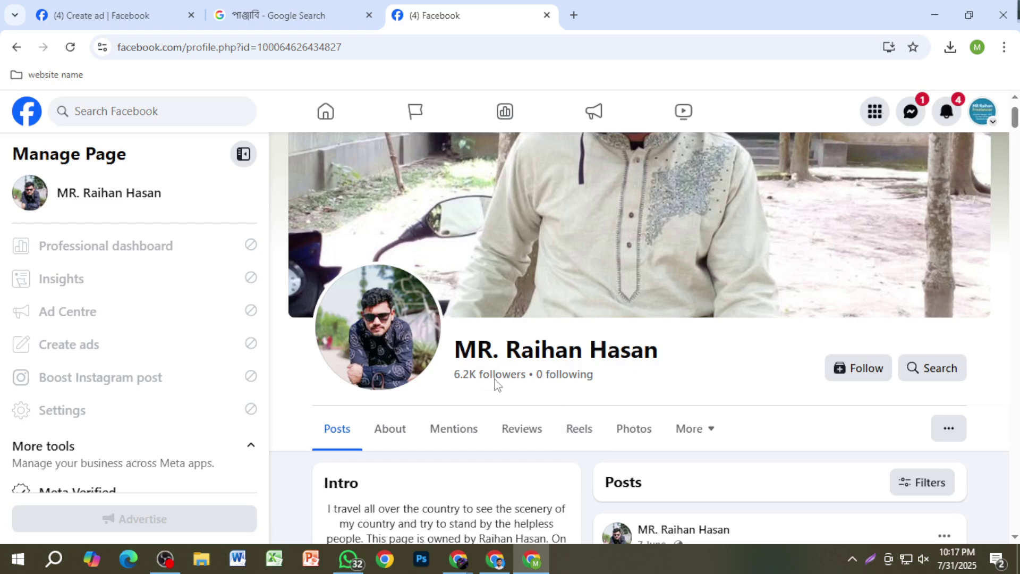
pyautogui.scroll(-3, 780, 423)
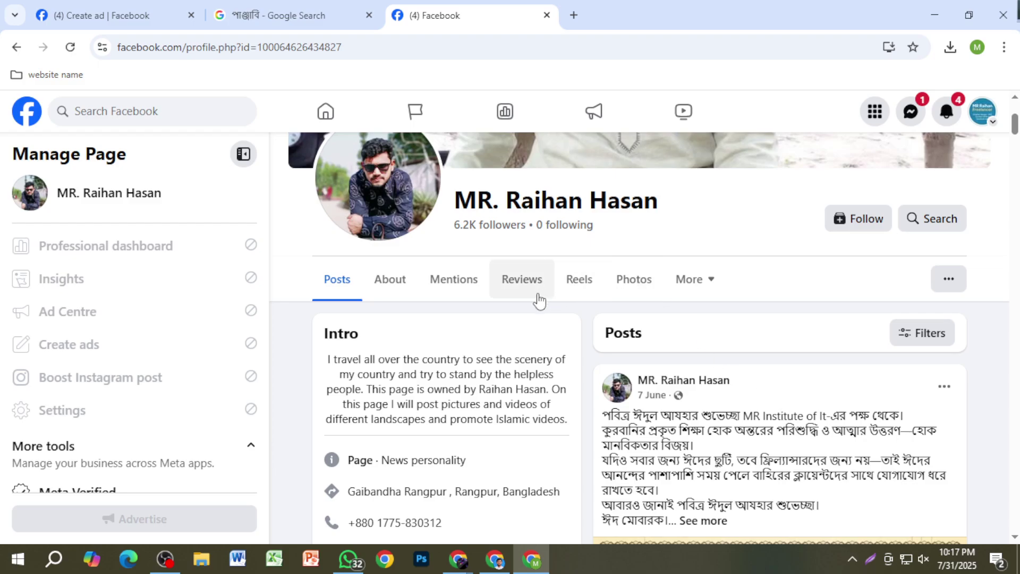
pyautogui.scroll(3, 539, 301)
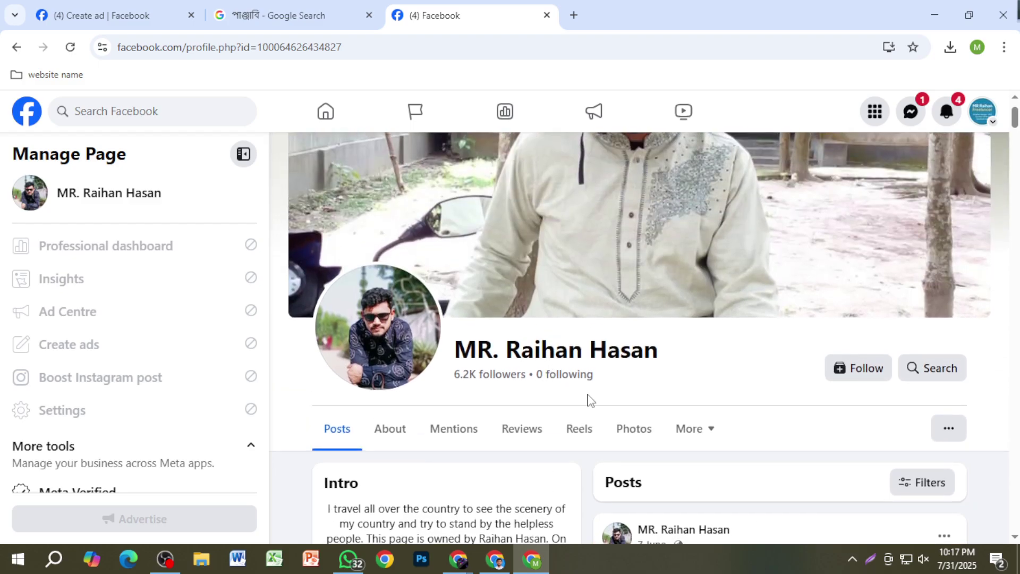
pyautogui.press('Print')
pyautogui.moveTo(449, 365); pyautogui.dragTo(702, 405)
pyautogui.hotkey('ctrl', 'c')
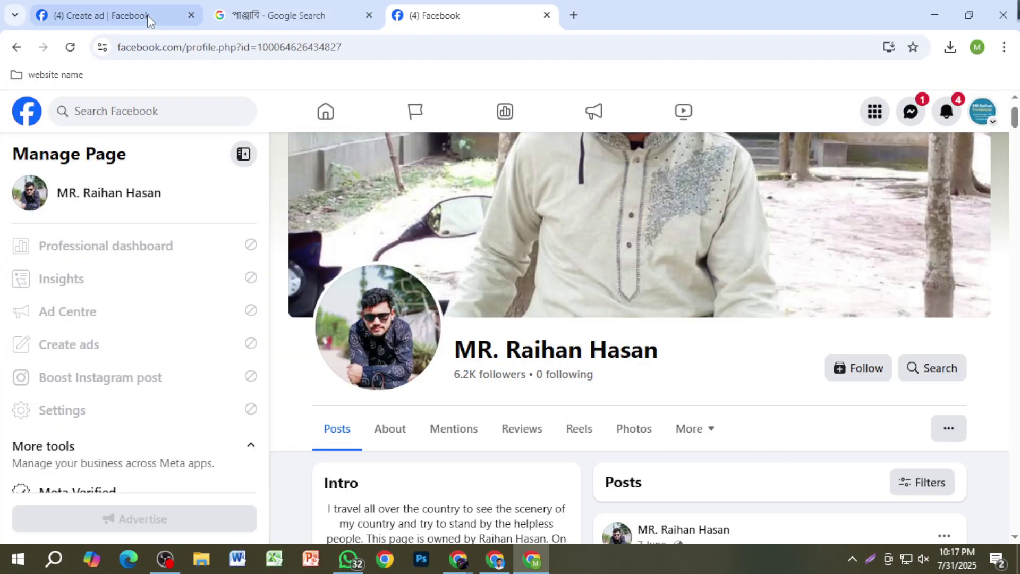
pyautogui.click(143, 16)
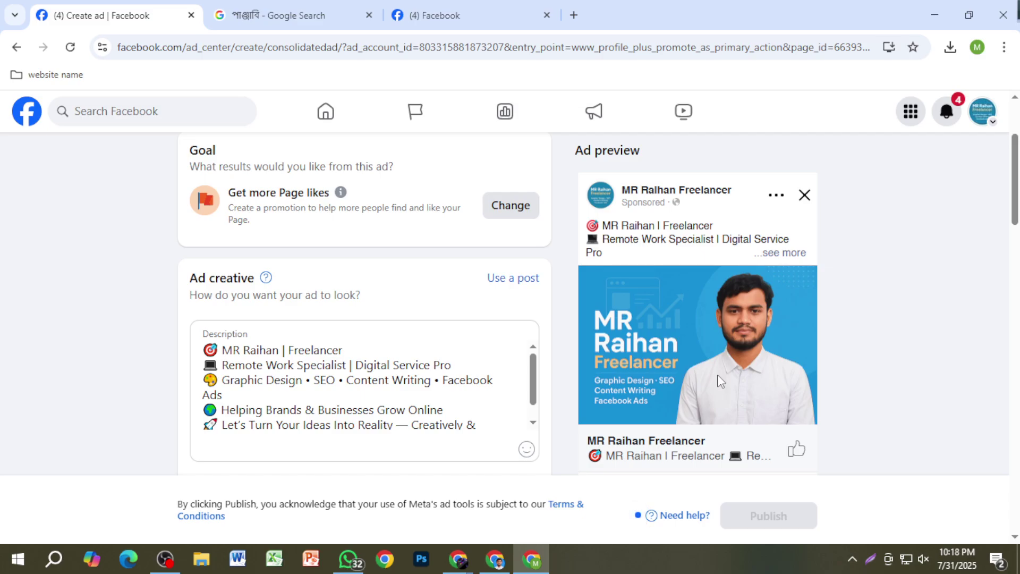
pyautogui.click(441, 15)
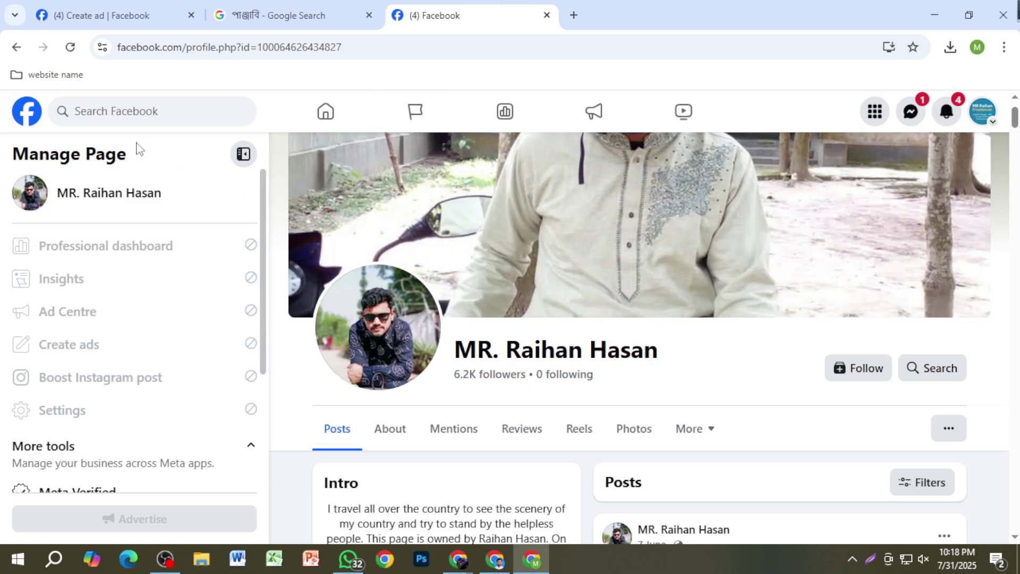
pyautogui.click(98, 7)
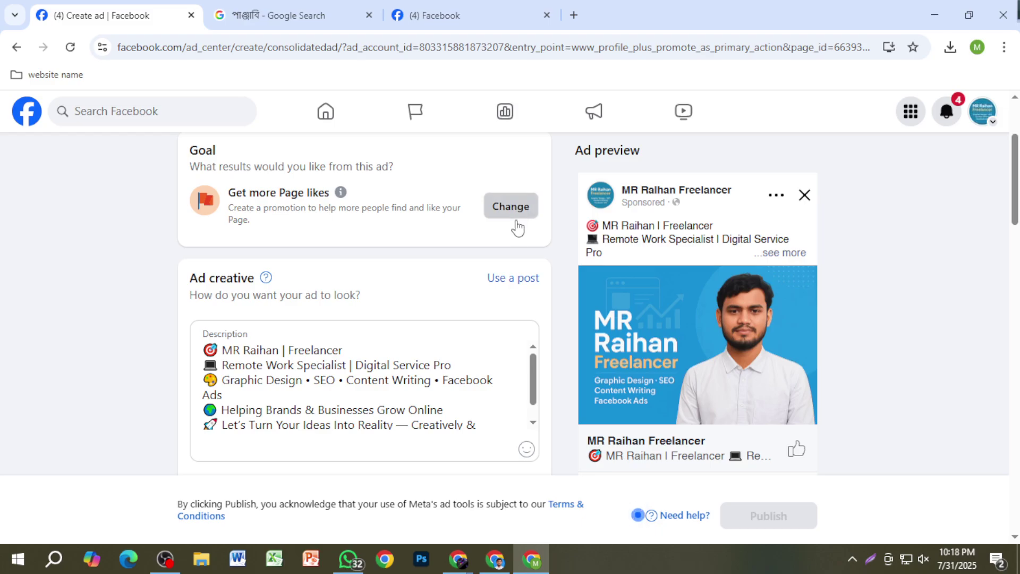
pyautogui.click(514, 212)
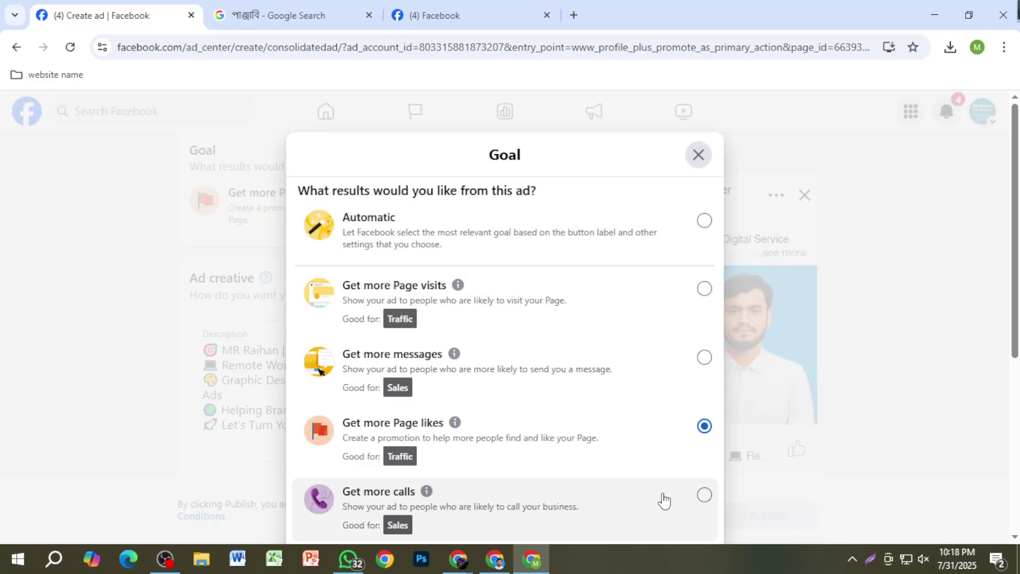
pyautogui.scroll(-3, 663, 499)
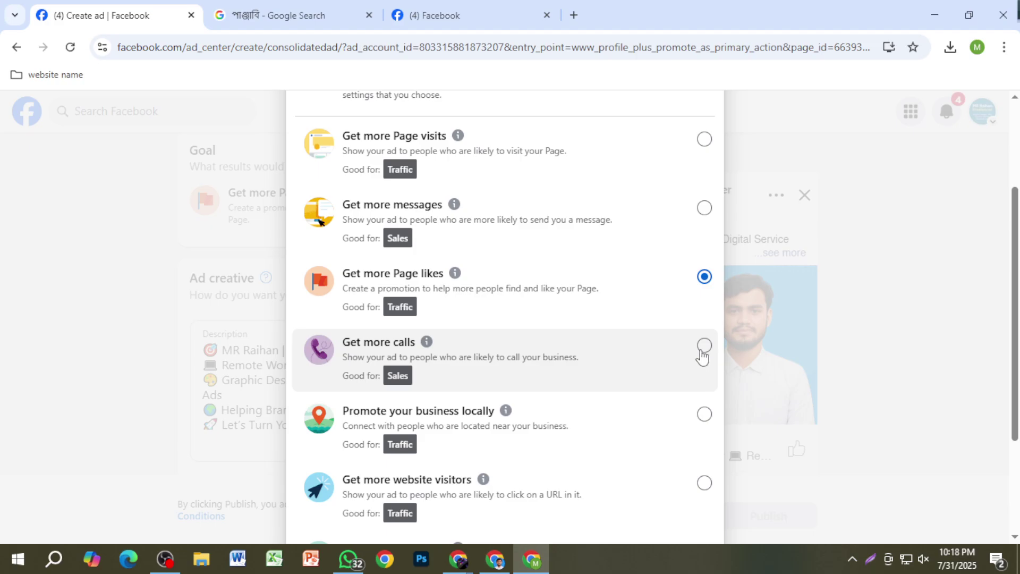
pyautogui.click(704, 345)
pyautogui.scroll(-3, 679, 490)
pyautogui.click(695, 477)
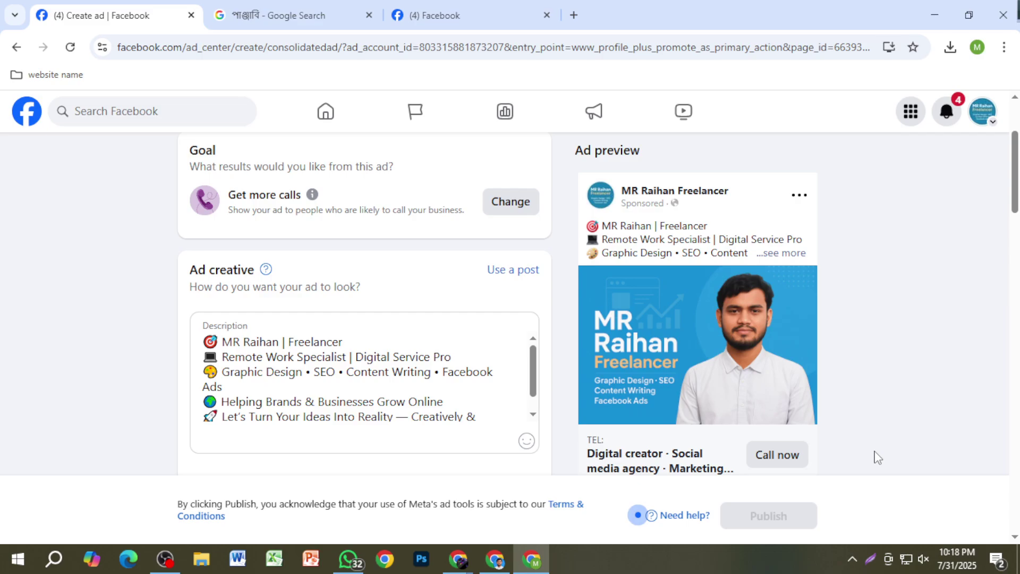
pyautogui.scroll(-1, 845, 443)
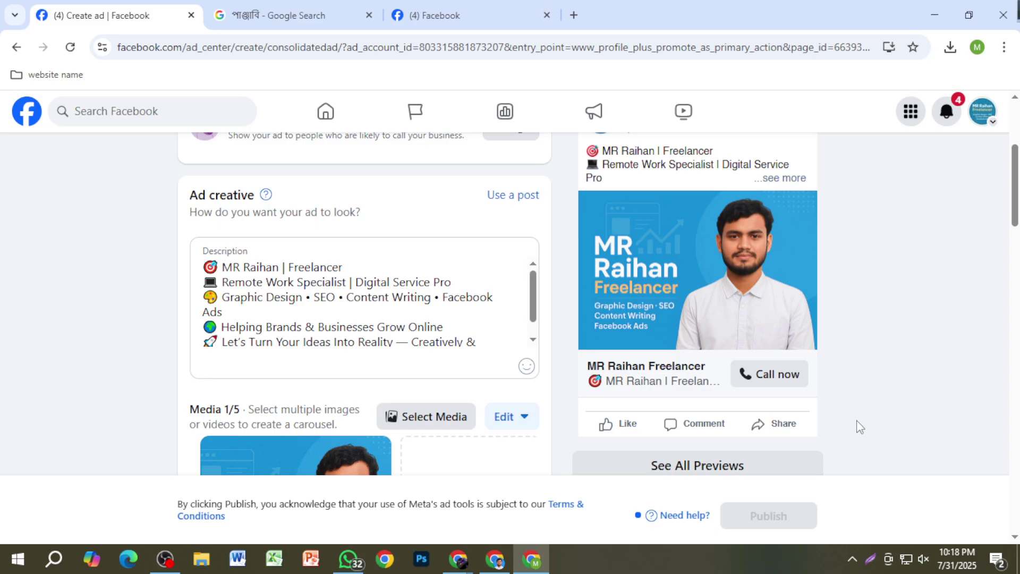
pyautogui.scroll(1, 858, 420)
pyautogui.scroll(-1, 856, 387)
pyautogui.scroll(1, 861, 408)
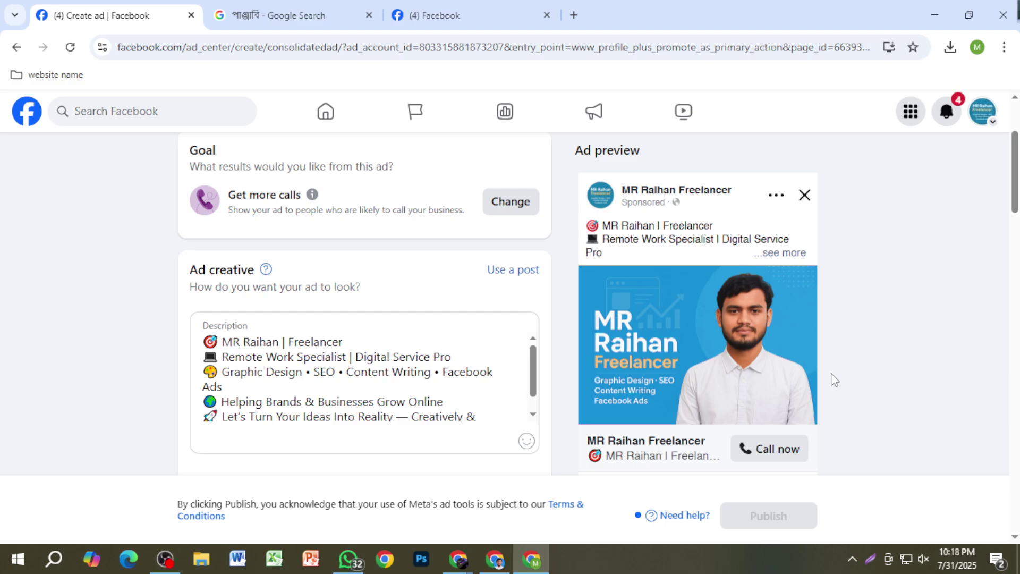
# Step: Switch the ad goal to Promote your business locally and save it
pyautogui.click(509, 202)
pyautogui.scroll(-3, 567, 426)
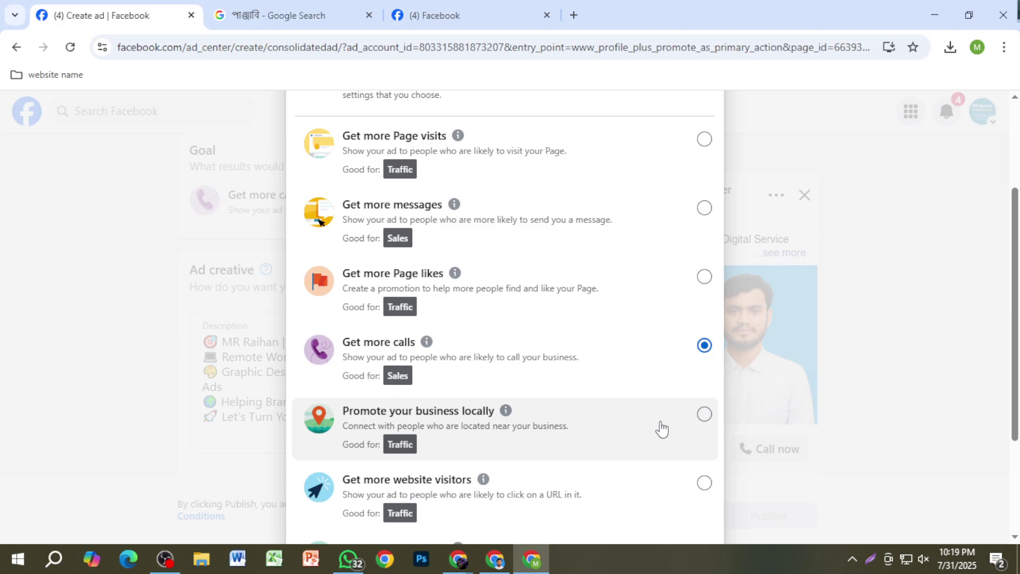
pyautogui.click(699, 419)
pyautogui.scroll(-3, 684, 507)
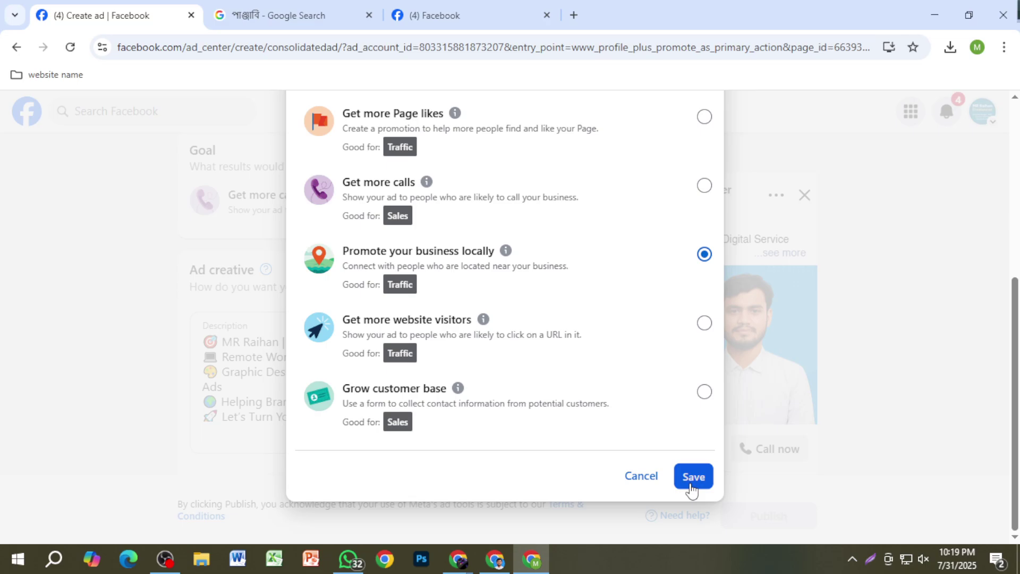
pyautogui.click(692, 478)
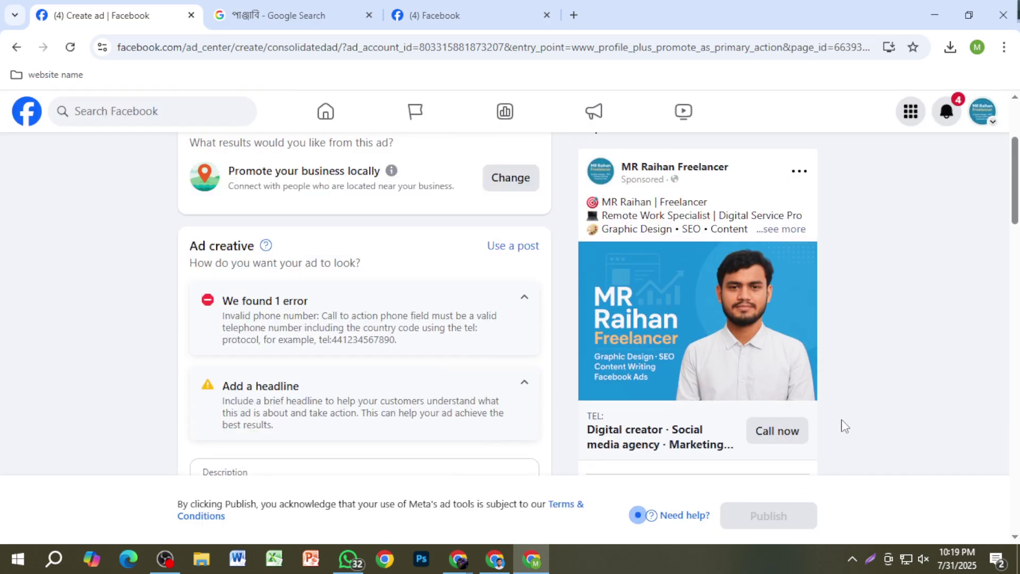
# Step: Change the ad goal to Get more website visitors and save it
pyautogui.click(500, 202)
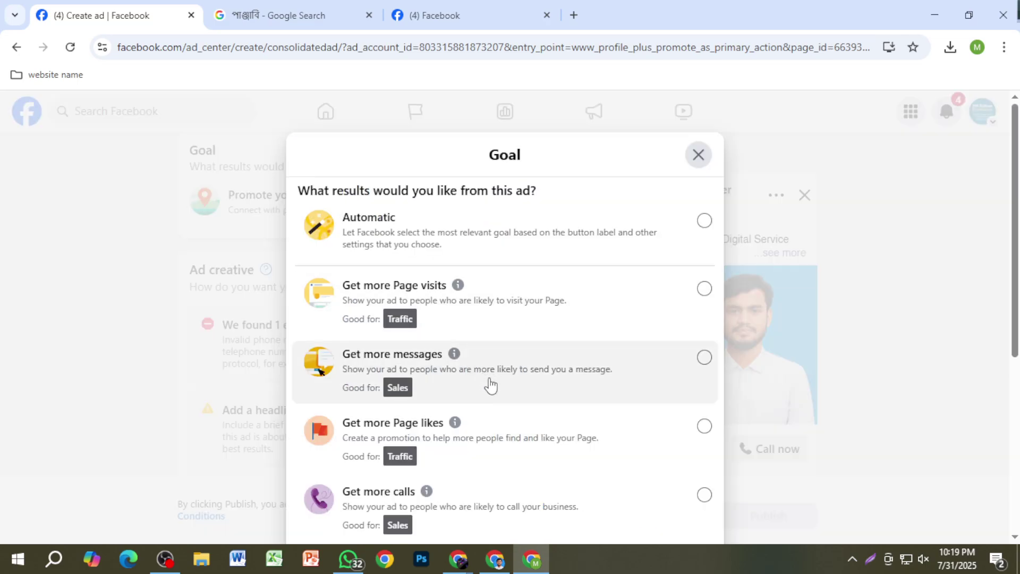
pyautogui.scroll(-3, 550, 428)
pyautogui.scroll(-3, 662, 478)
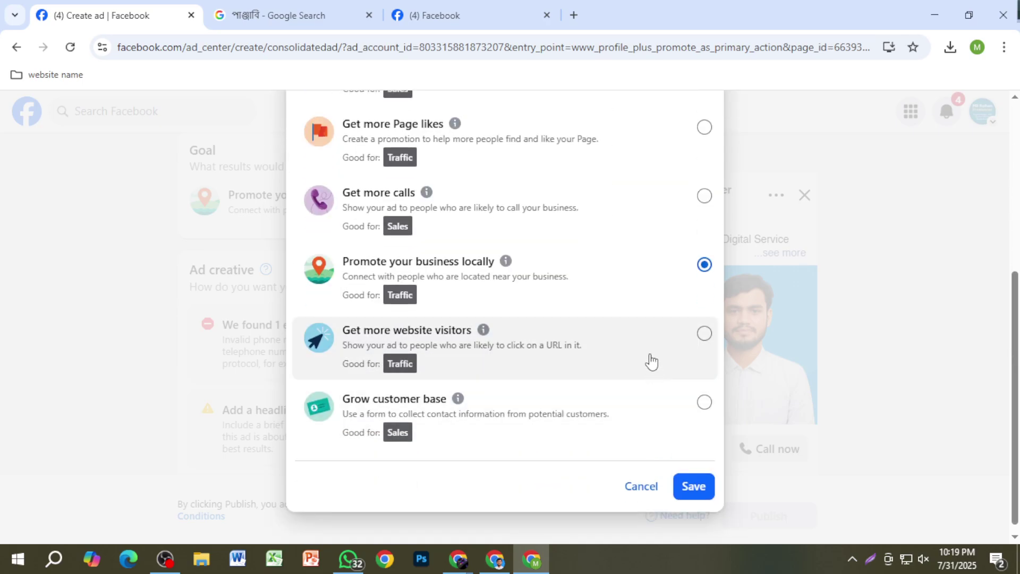
pyautogui.click(705, 349)
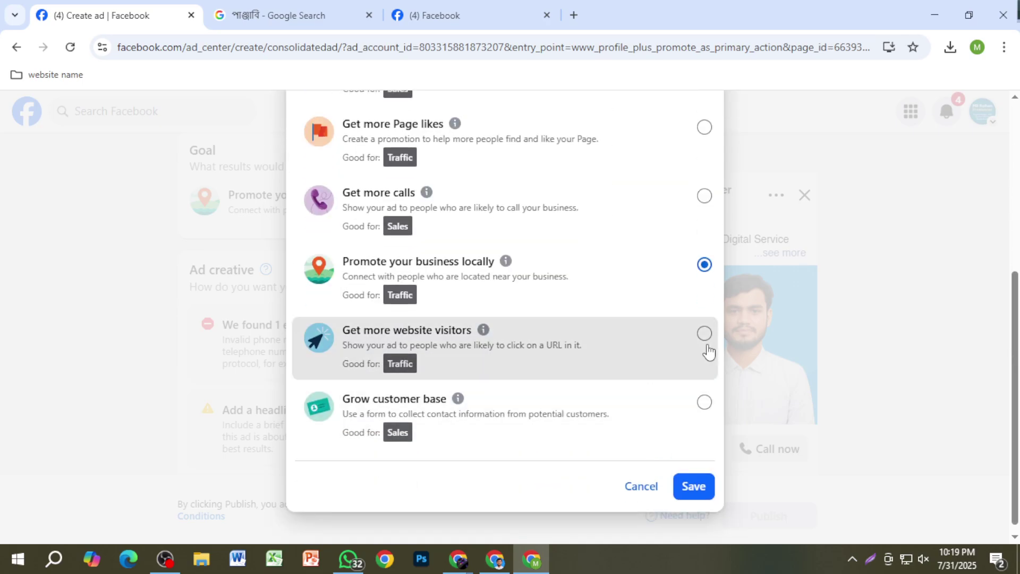
pyautogui.click(694, 487)
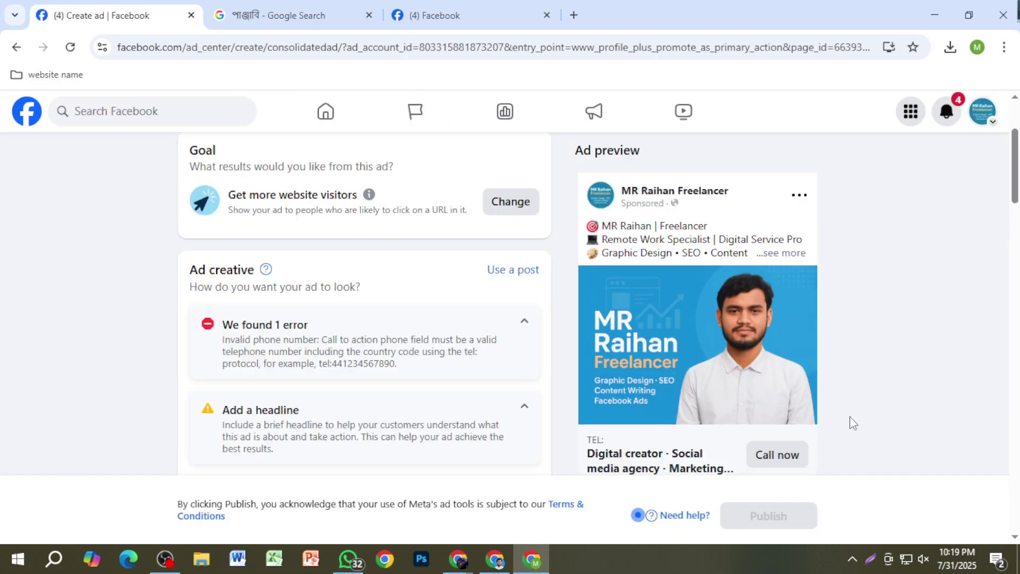
pyautogui.scroll(-1, 853, 423)
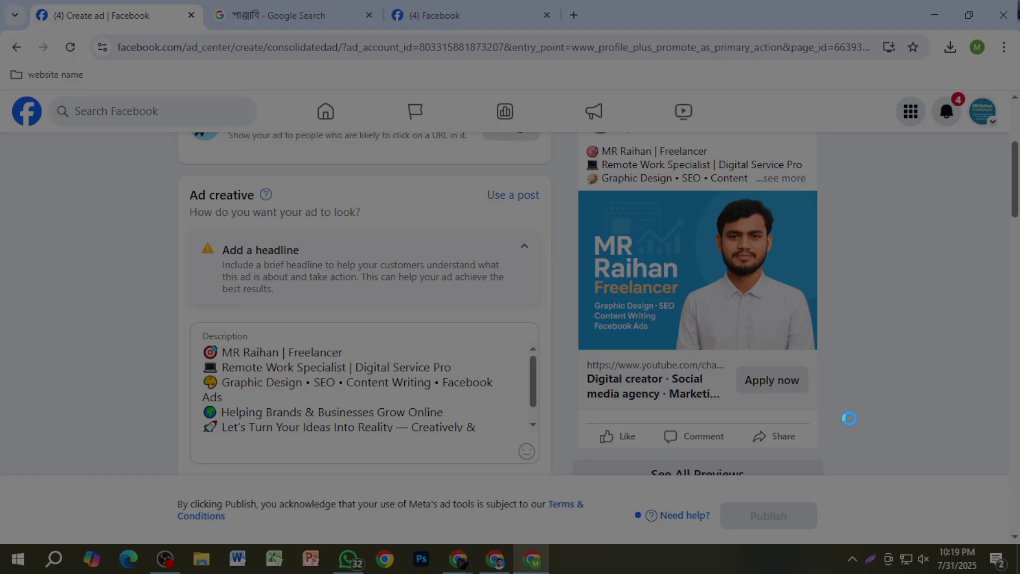
pyautogui.moveTo(569, 186)
pyautogui.mouseDown()
pyautogui.moveTo(848, 383)
pyautogui.moveTo(850, 407)
pyautogui.mouseUp()
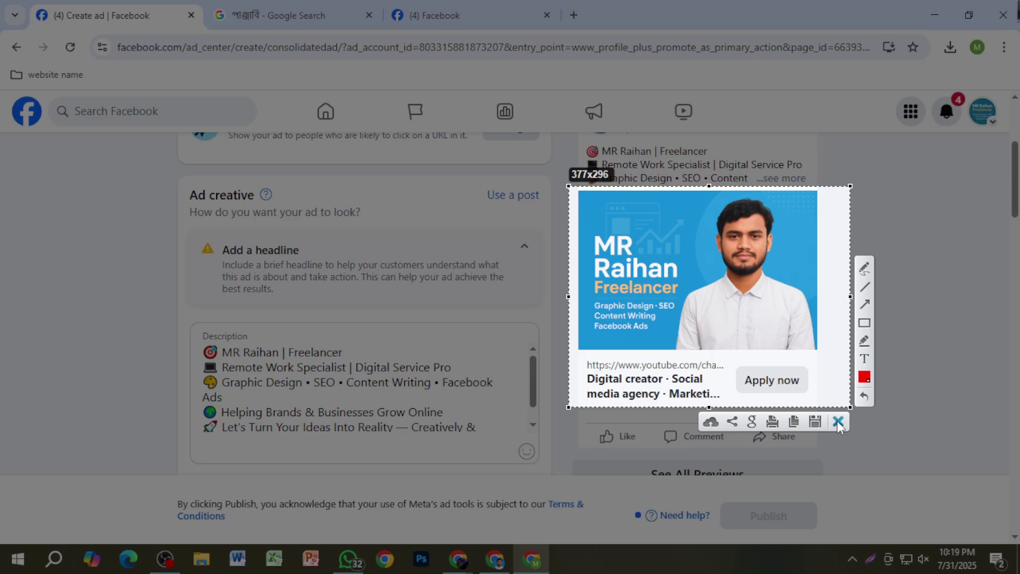
pyautogui.click(837, 421)
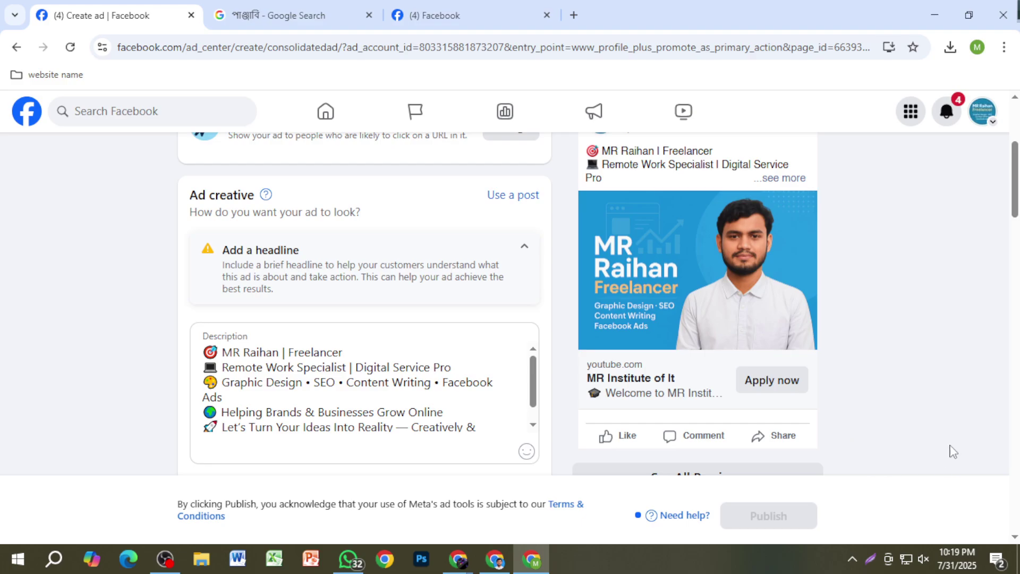
pyautogui.scroll(2, 799, 381)
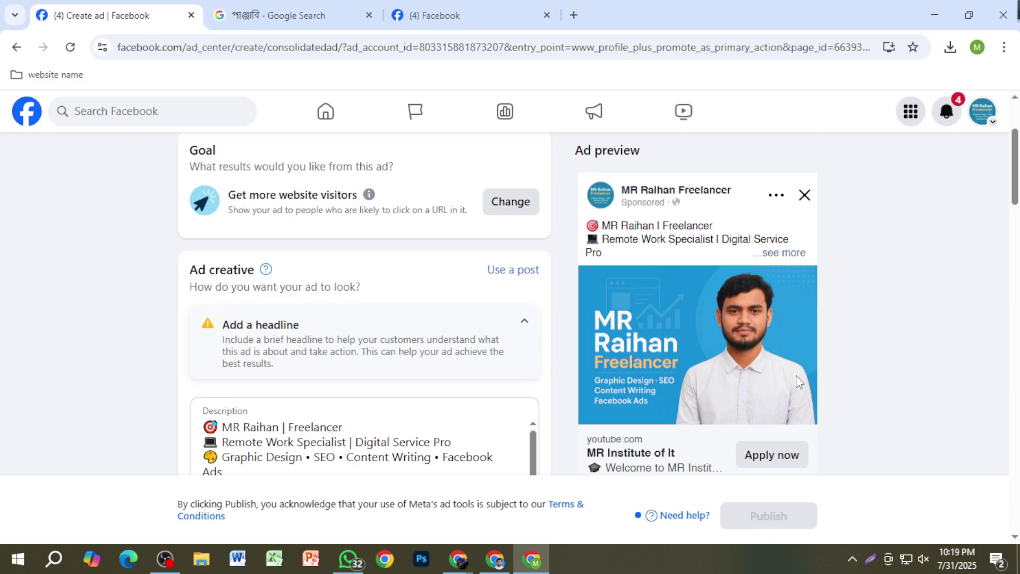
pyautogui.scroll(-2, 796, 375)
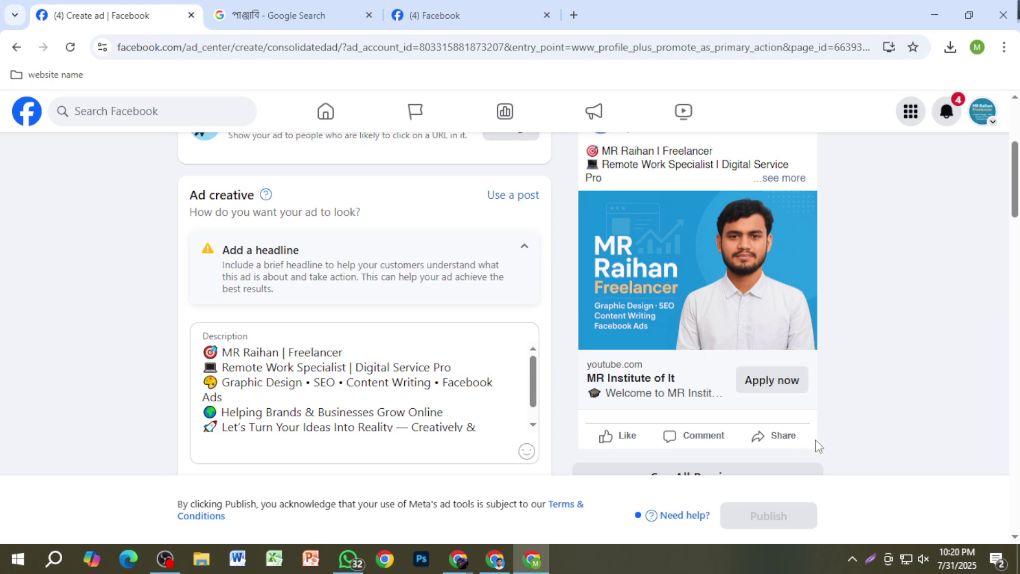
pyautogui.scroll(1, 818, 446)
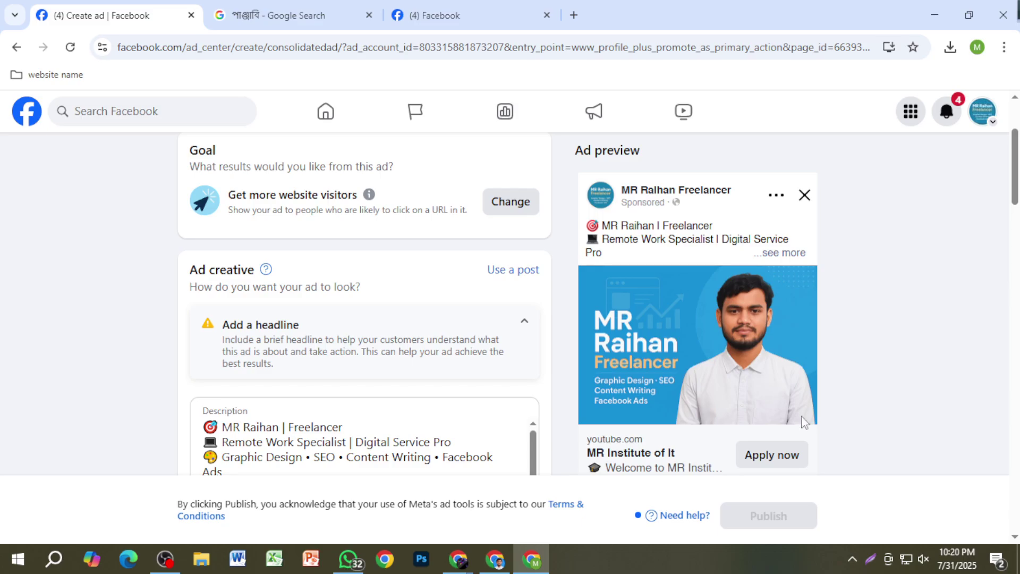
# Step: Switch the ad goal to Grow customer base and save it
pyautogui.click(510, 201)
pyautogui.scroll(-5, 583, 447)
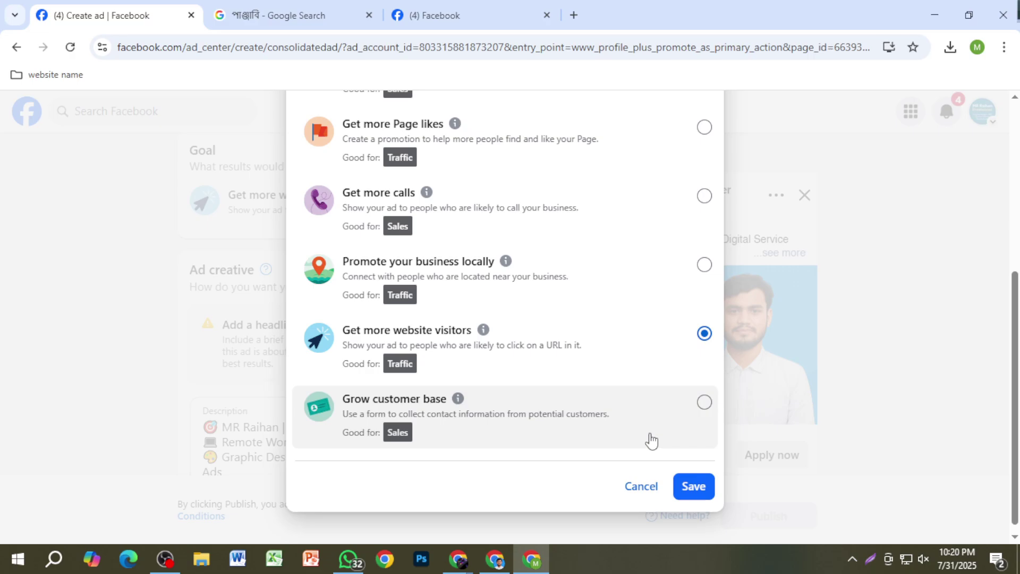
pyautogui.click(704, 403)
pyautogui.click(691, 487)
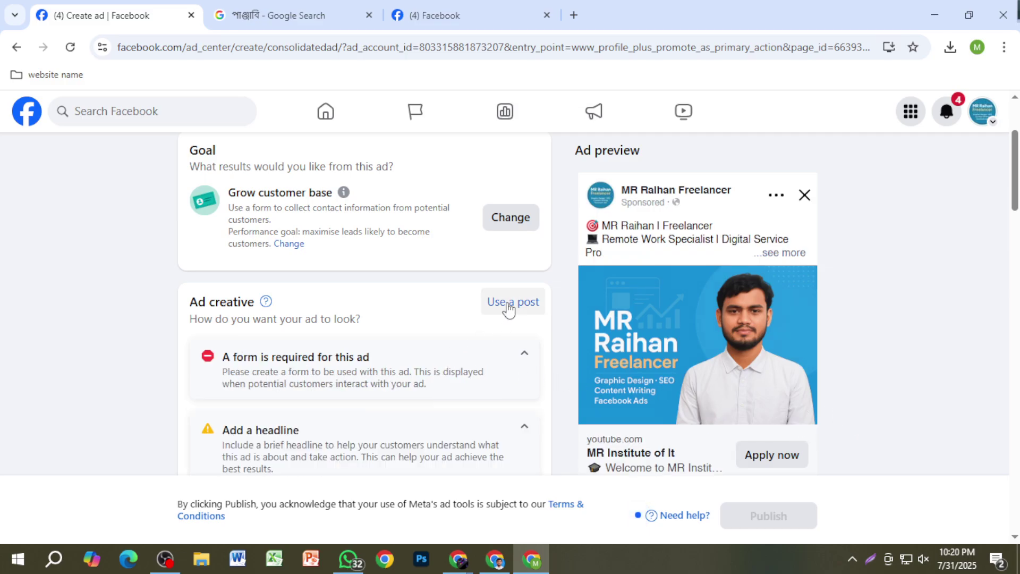
# Step: Change the ad goal back to Get more messages and save it
pyautogui.click(511, 222)
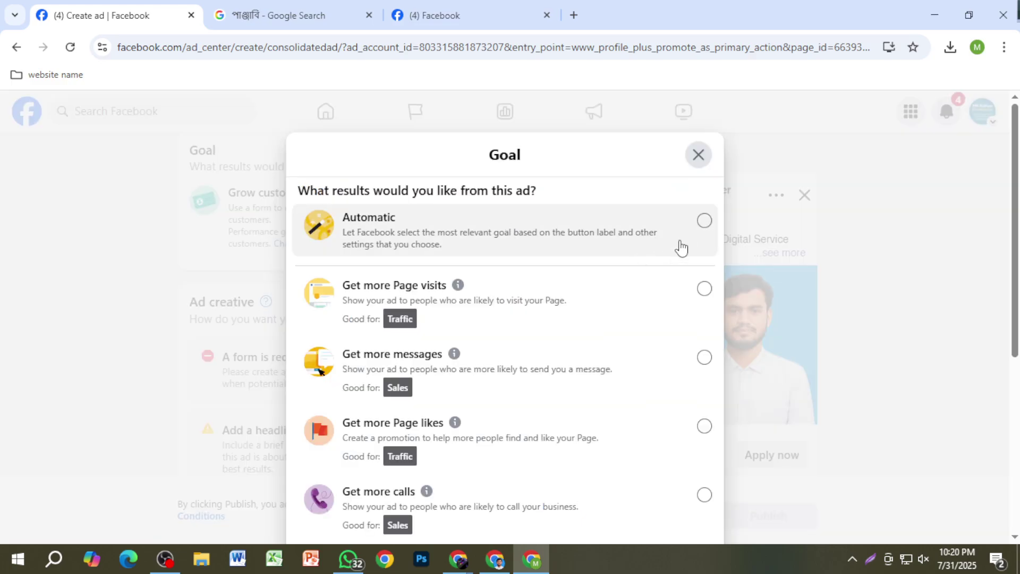
pyautogui.click(705, 355)
pyautogui.scroll(-5, 675, 486)
pyautogui.click(681, 477)
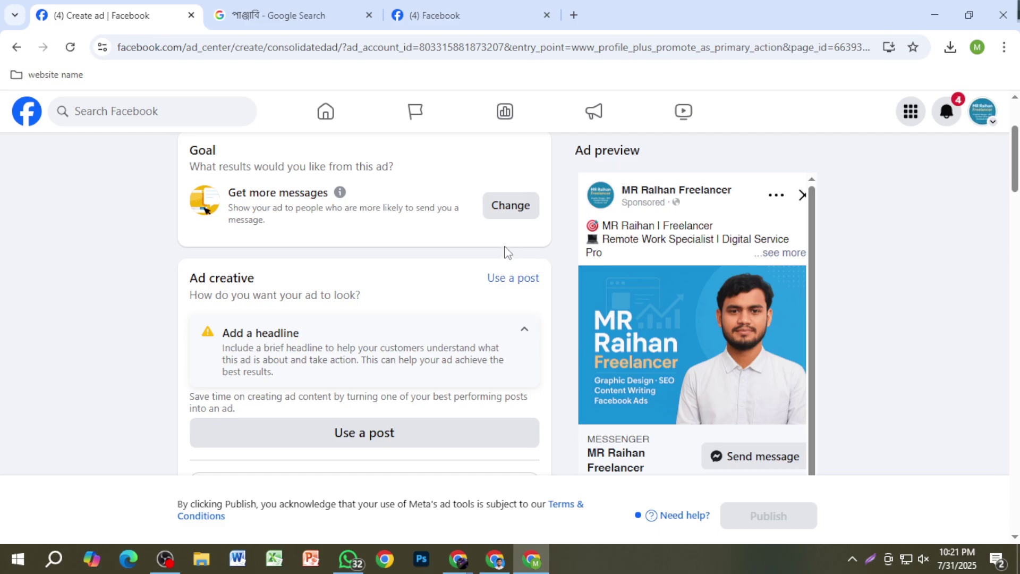
pyautogui.scroll(-2, 494, 308)
pyautogui.scroll(3, 470, 328)
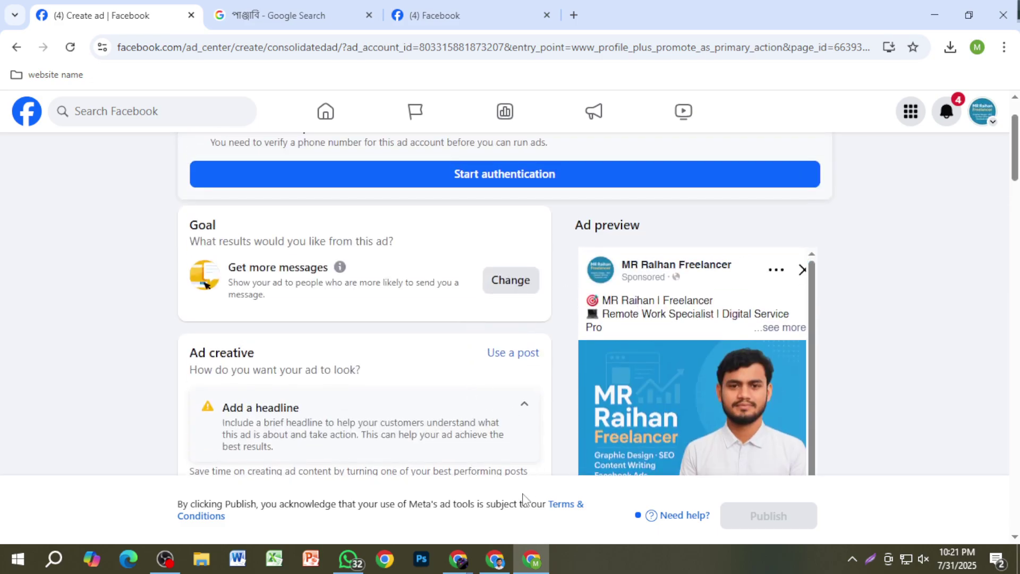
pyautogui.moveTo(459, 559)
pyautogui.click(407, 497)
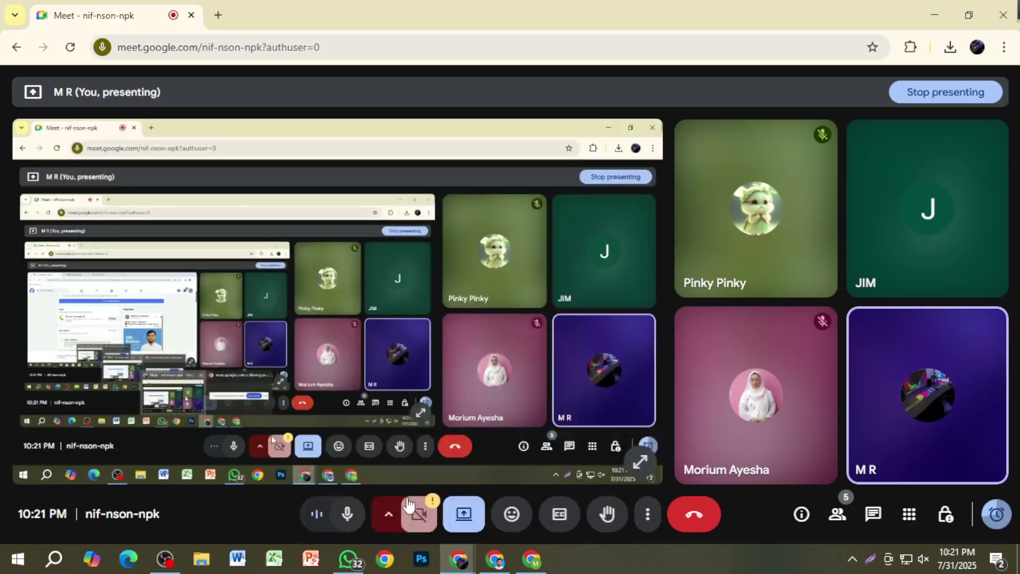
pyautogui.moveTo(537, 559)
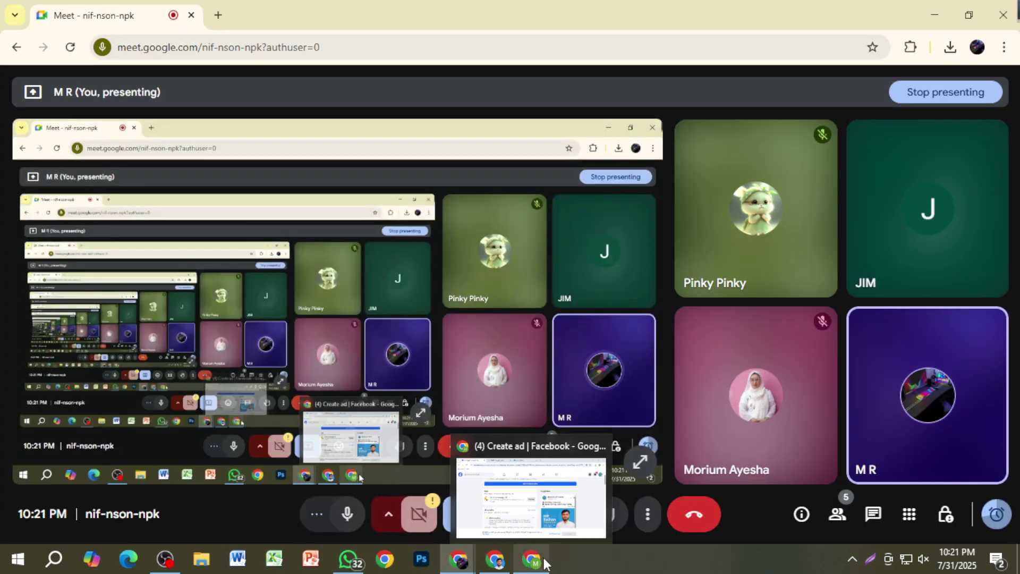
pyautogui.click(523, 508)
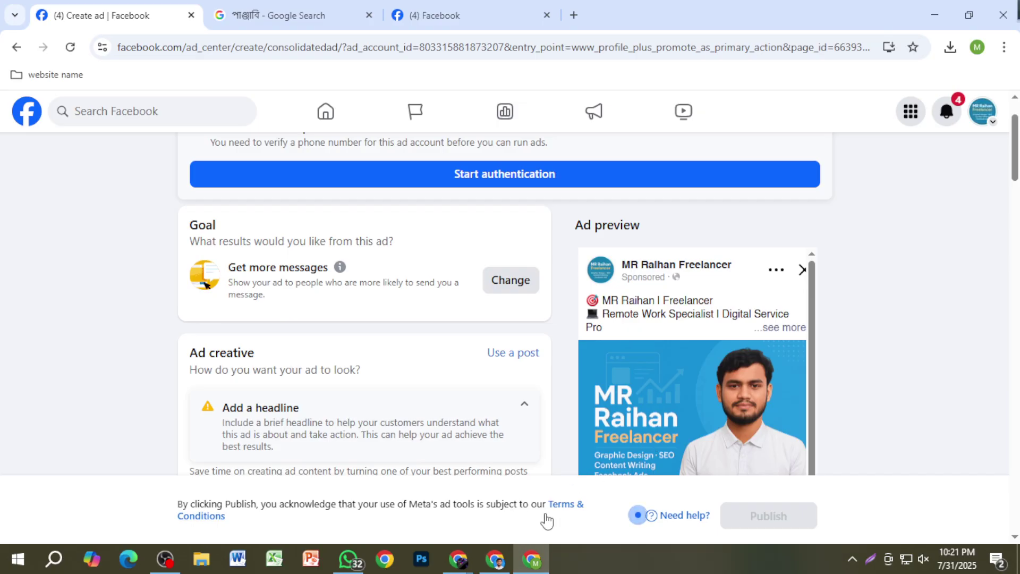
pyautogui.moveTo(459, 559)
pyautogui.click(396, 497)
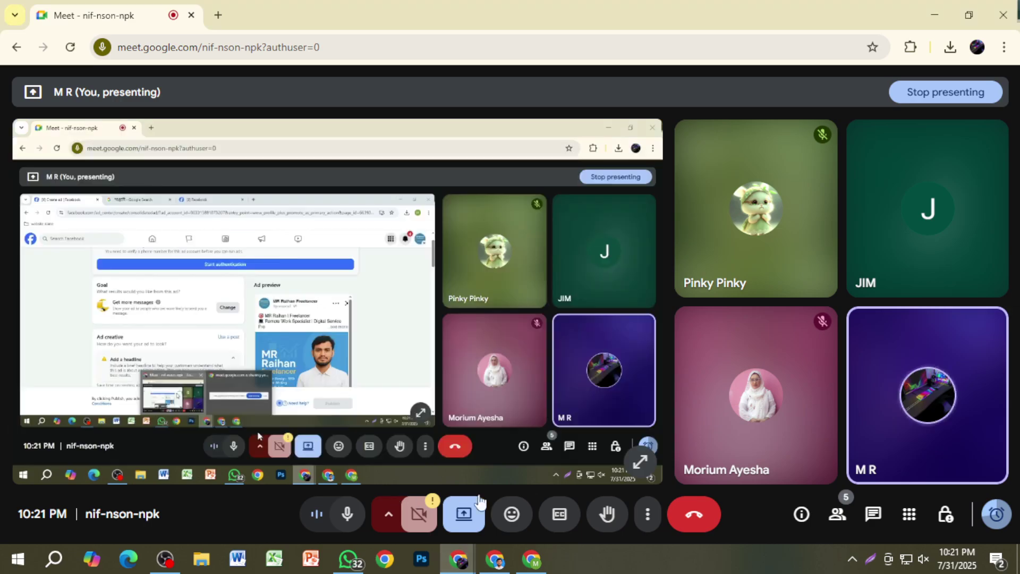
pyautogui.click(837, 516)
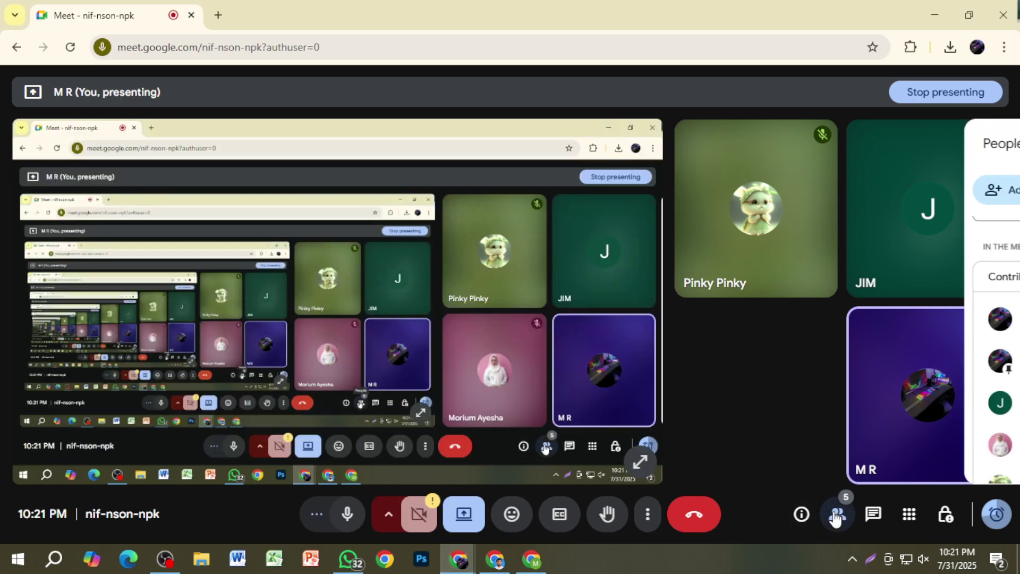
pyautogui.scroll(-1, 850, 441)
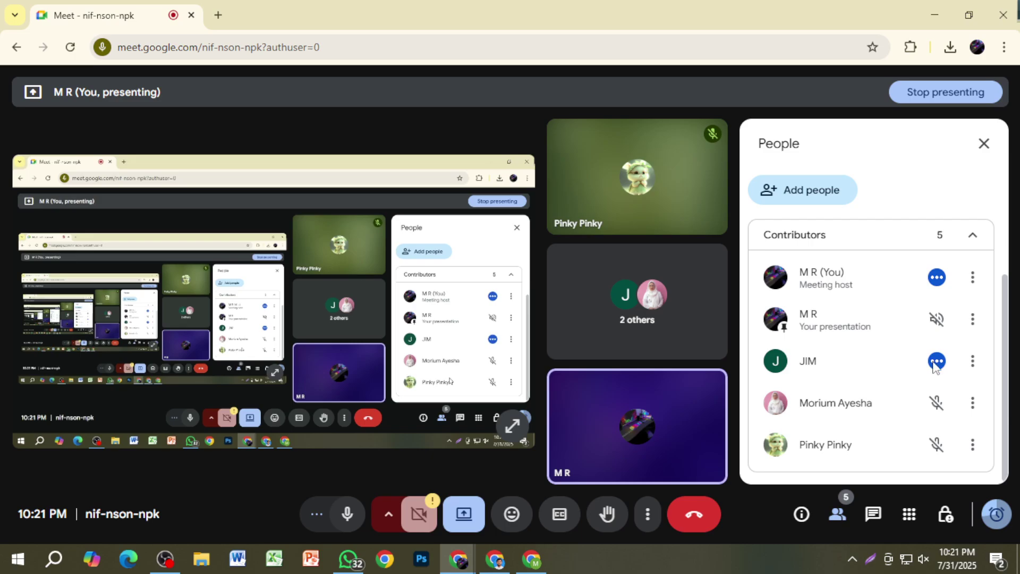
pyautogui.click(984, 151)
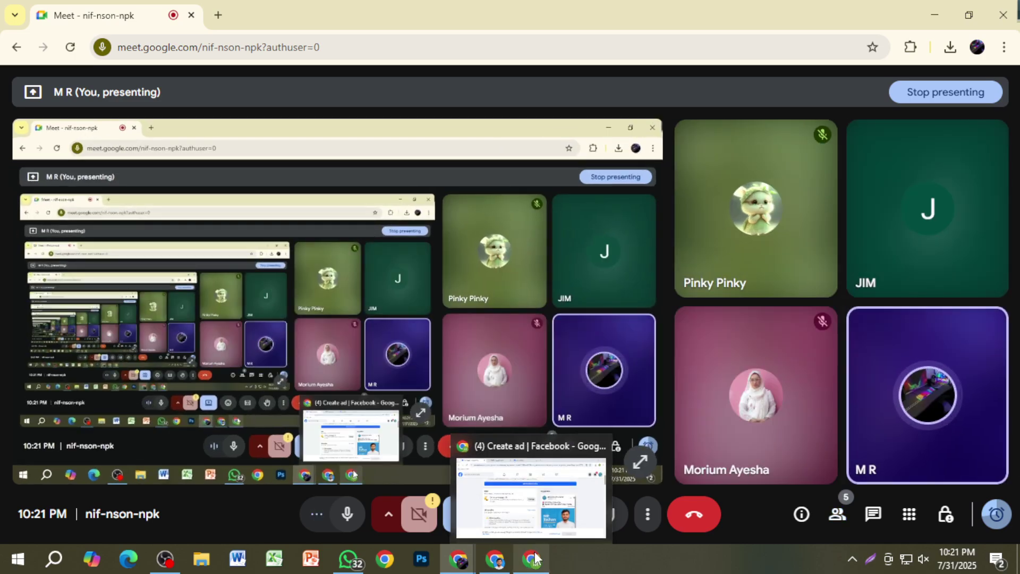
pyautogui.click(532, 494)
pyautogui.scroll(-4, 437, 372)
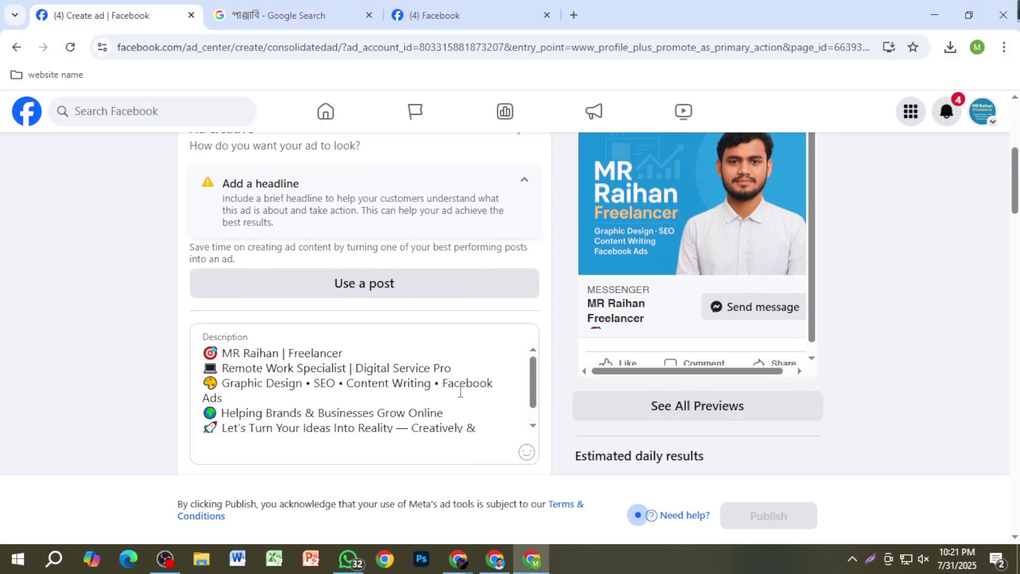
pyautogui.scroll(-4, 482, 392)
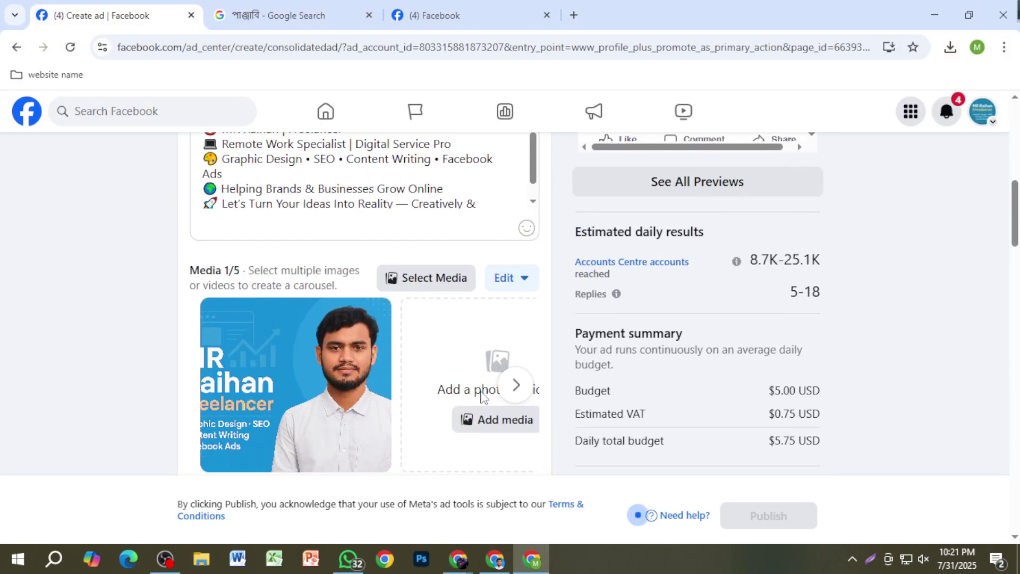
pyautogui.scroll(5, 482, 392)
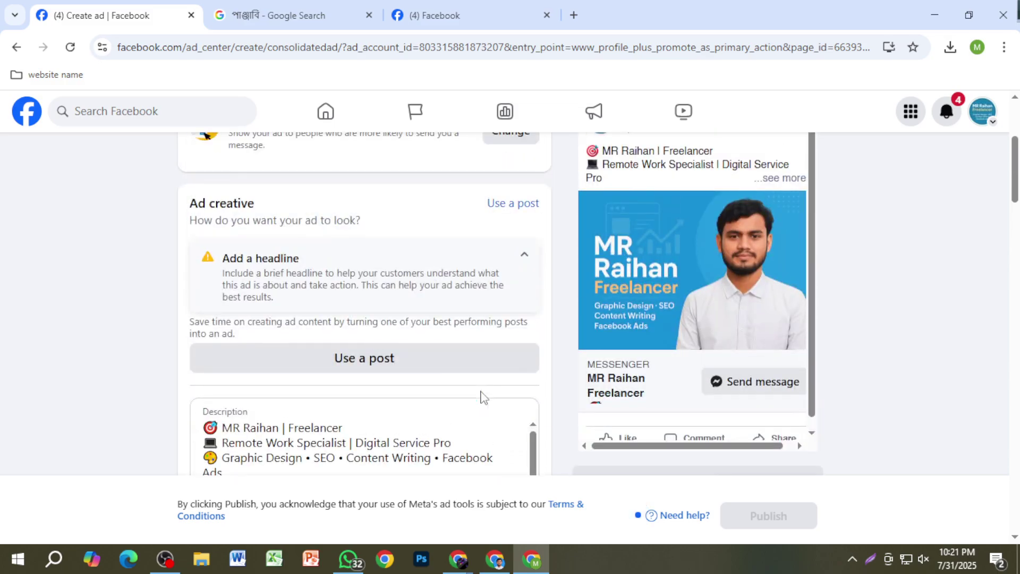
pyautogui.scroll(-5, 482, 397)
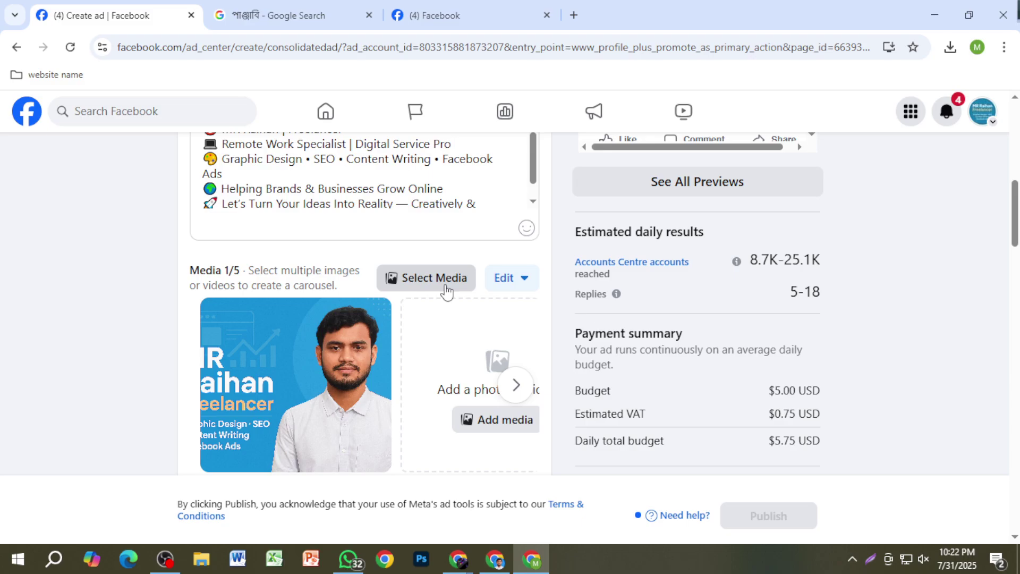
pyautogui.click(447, 292)
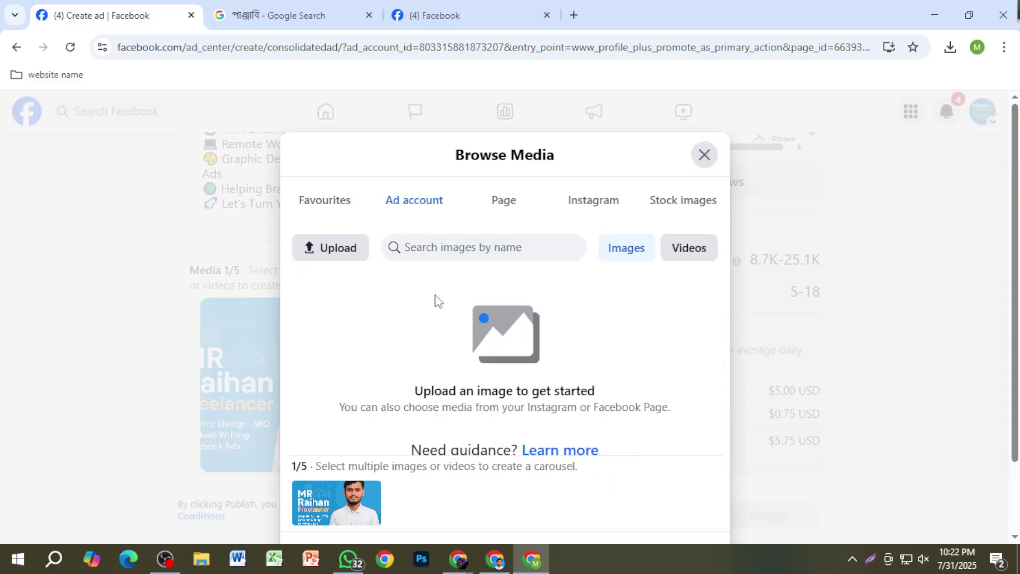
pyautogui.click(358, 258)
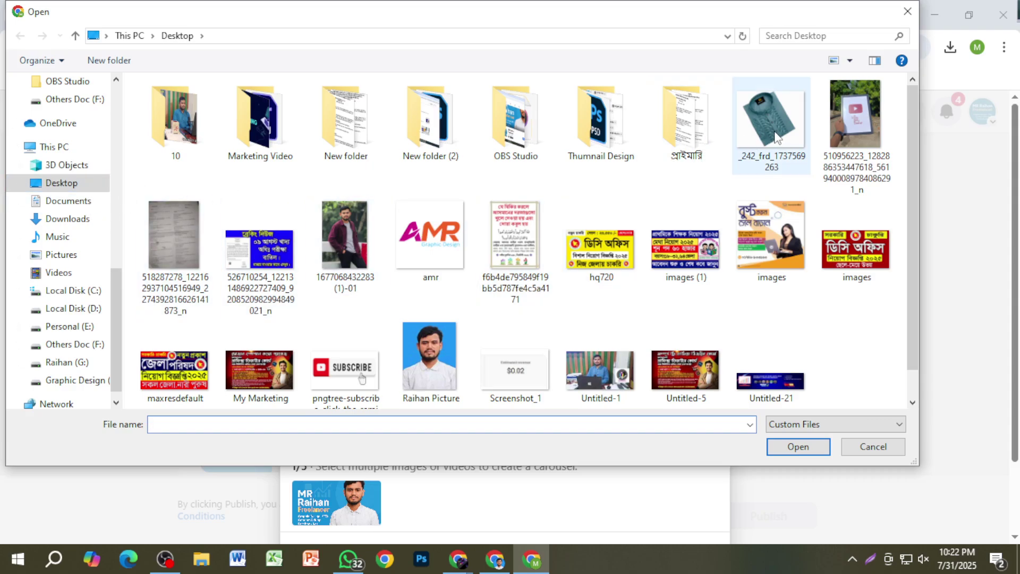
pyautogui.click(776, 136)
pyautogui.click(798, 446)
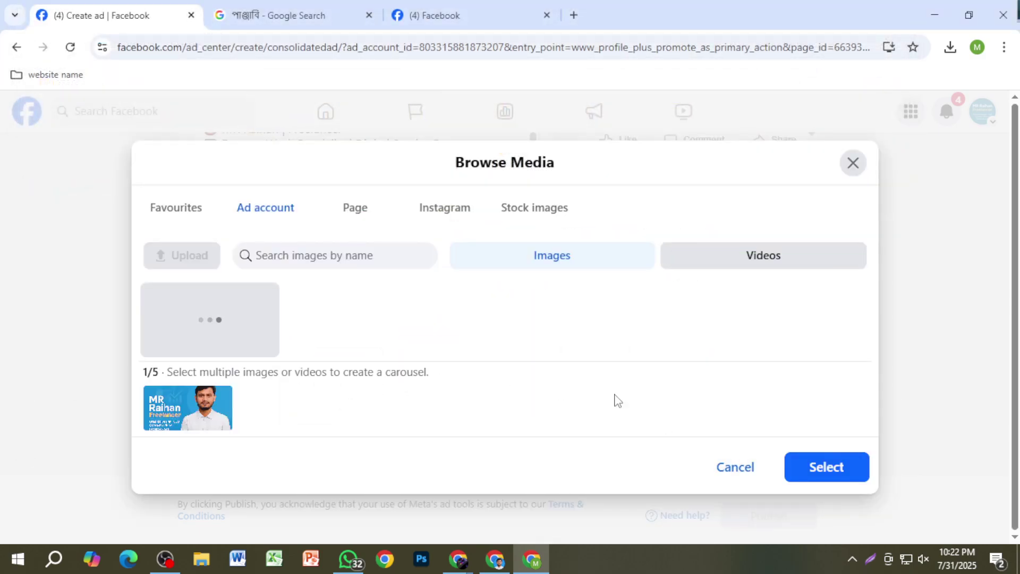
pyautogui.click(813, 478)
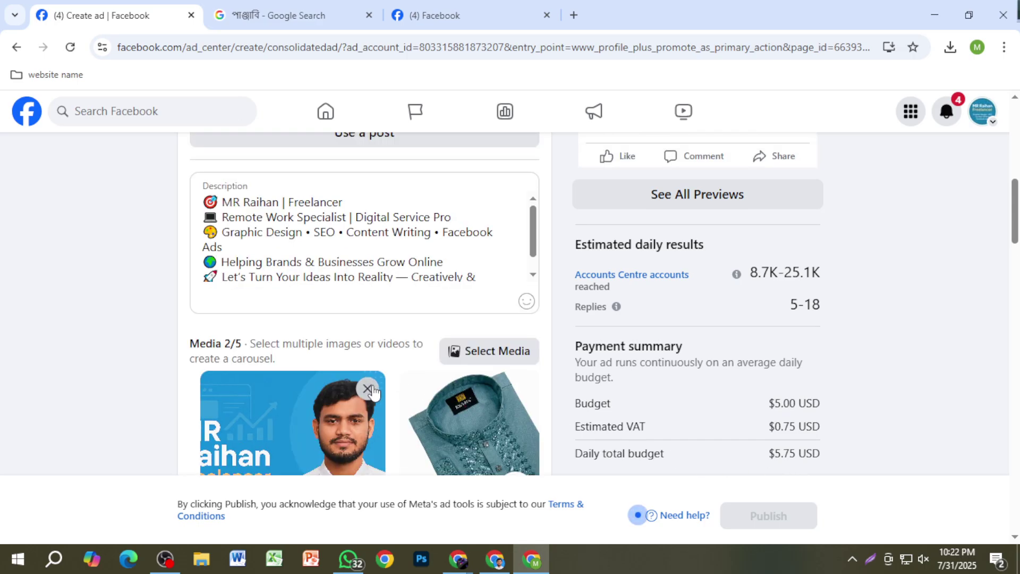
# Step: Remove the original freelancer banner image from the ad's media
pyautogui.click(368, 389)
pyautogui.scroll(-2, 380, 405)
pyautogui.scroll(1, 355, 383)
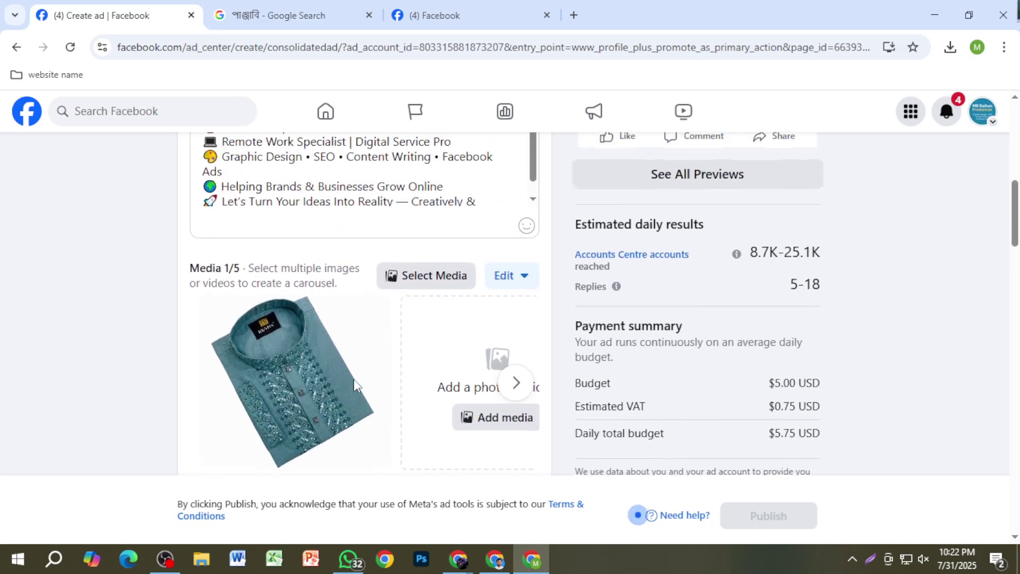
pyautogui.scroll(3, 353, 379)
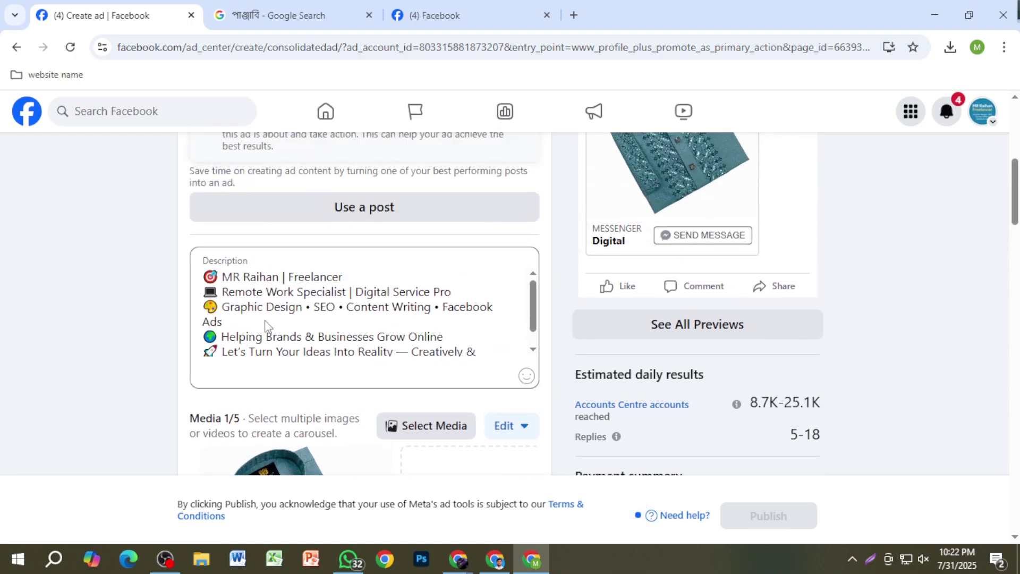
pyautogui.scroll(3, 317, 357)
pyautogui.scroll(-3, 335, 366)
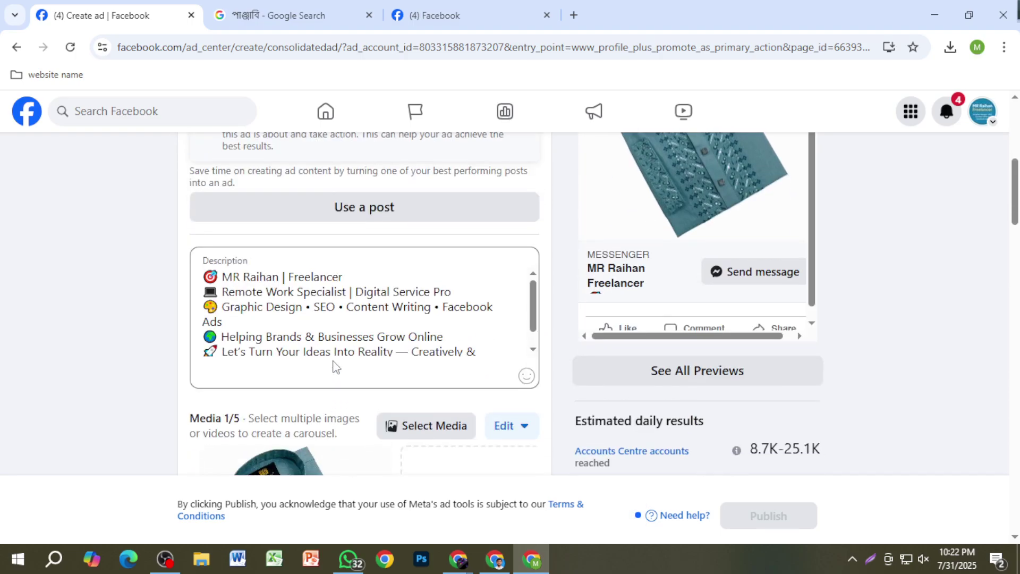
# Step: Clear the old ad description and start it with the Bengali line 'সুখবর, সুখবর।'
pyautogui.click(272, 347)
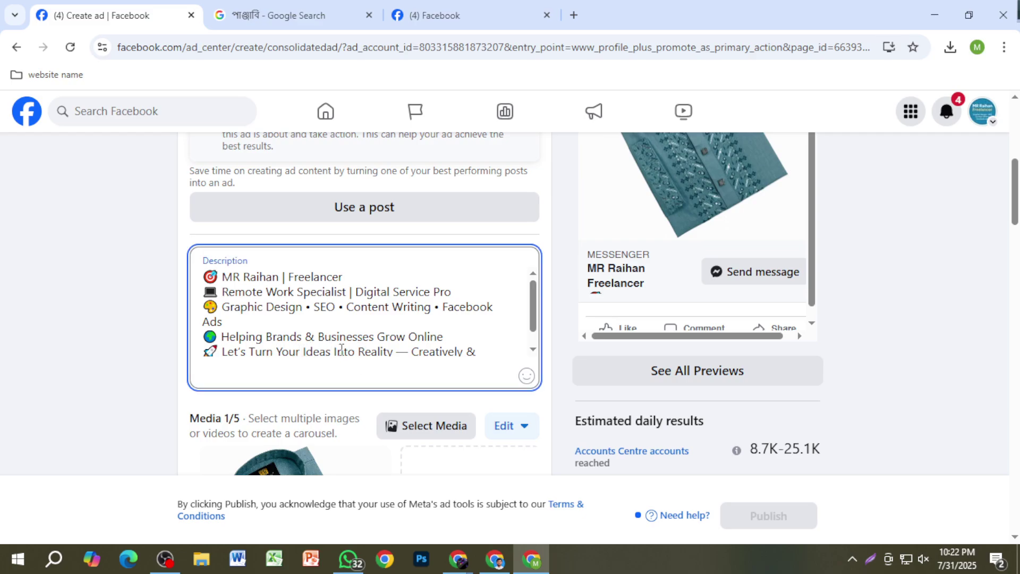
pyautogui.hotkey('ctrl', 'a')
pyautogui.press('BackSpace')
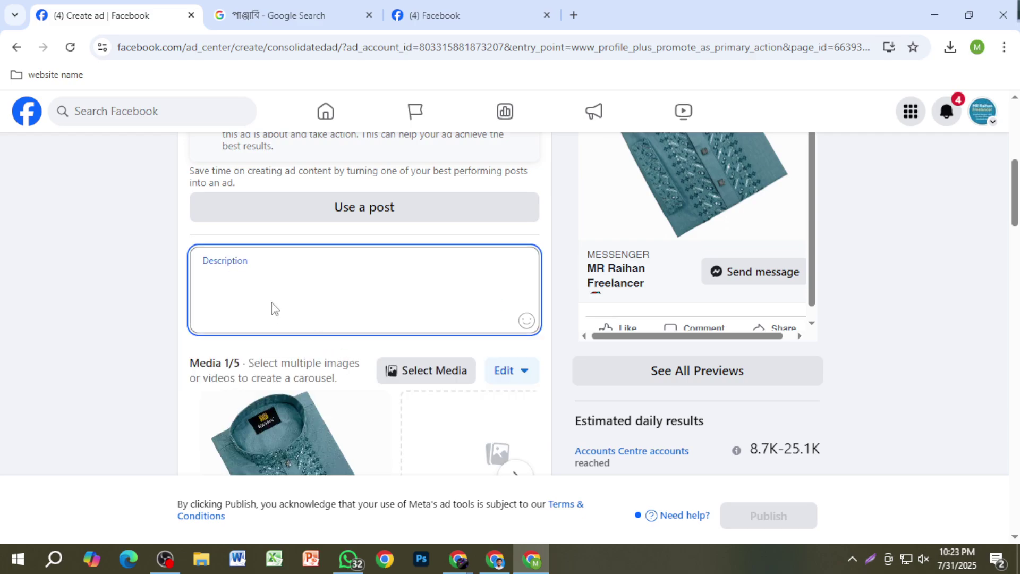
pyautogui.write('F')
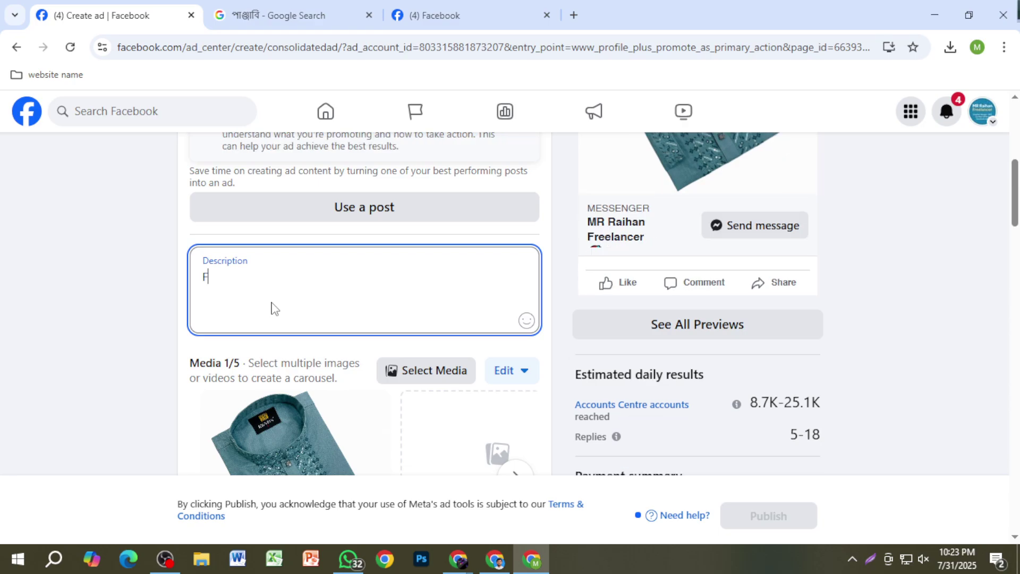
pyautogui.write('অফার অপ')
pyautogui.press('BackSpace')
pyautogui.write('ফার')
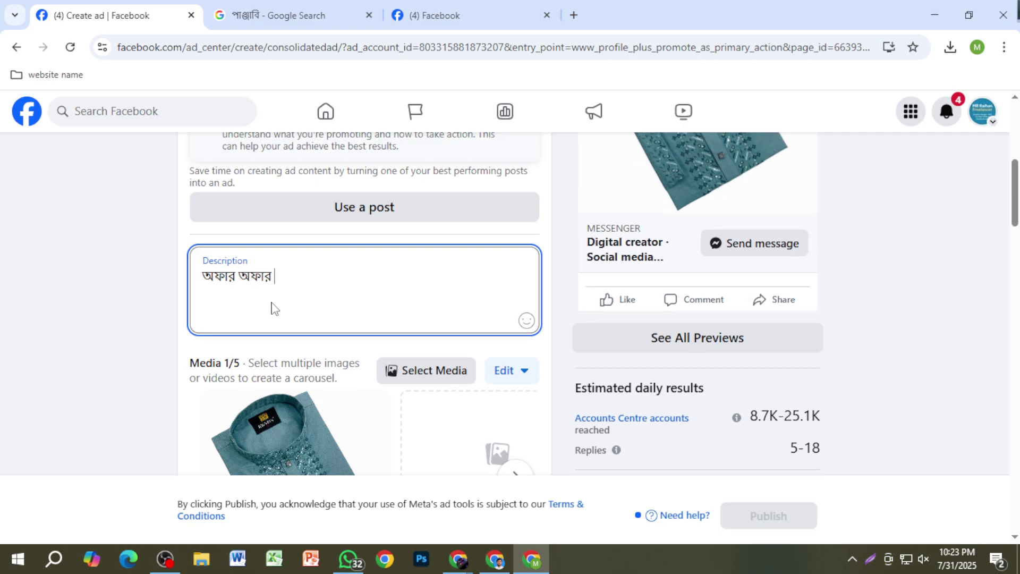
pyautogui.press('BackSpace')
pyautogui.press('BackSpace')
pyautogui.press('BackSpace')
pyautogui.press('BackSpace')
pyautogui.press('BackSpace')
pyautogui.press('BackSpace')
pyautogui.press('BackSpace')
pyautogui.press('BackSpace')
pyautogui.press('BackSpace')
pyautogui.press('BackSpace')
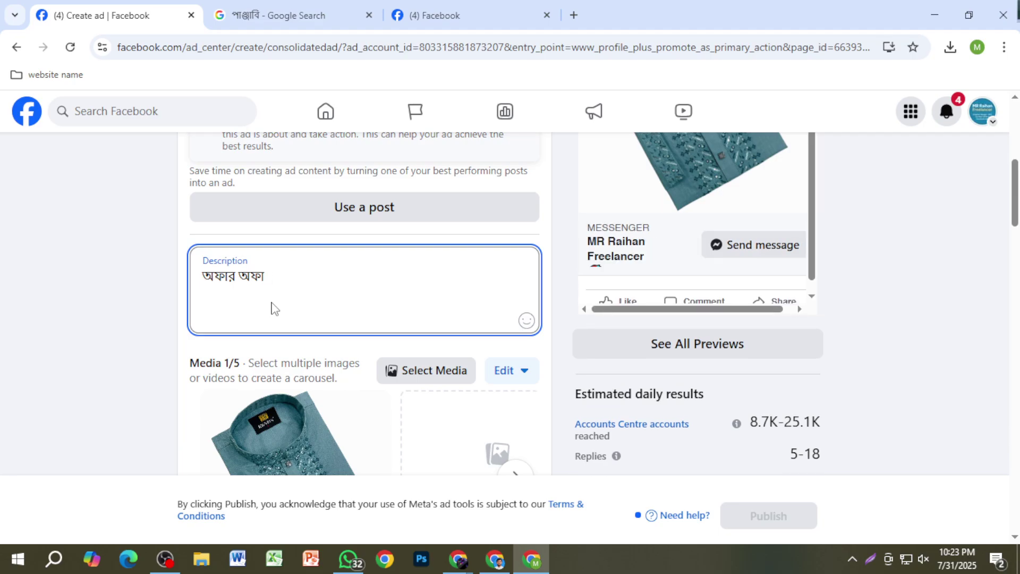
pyautogui.write('সুখ')
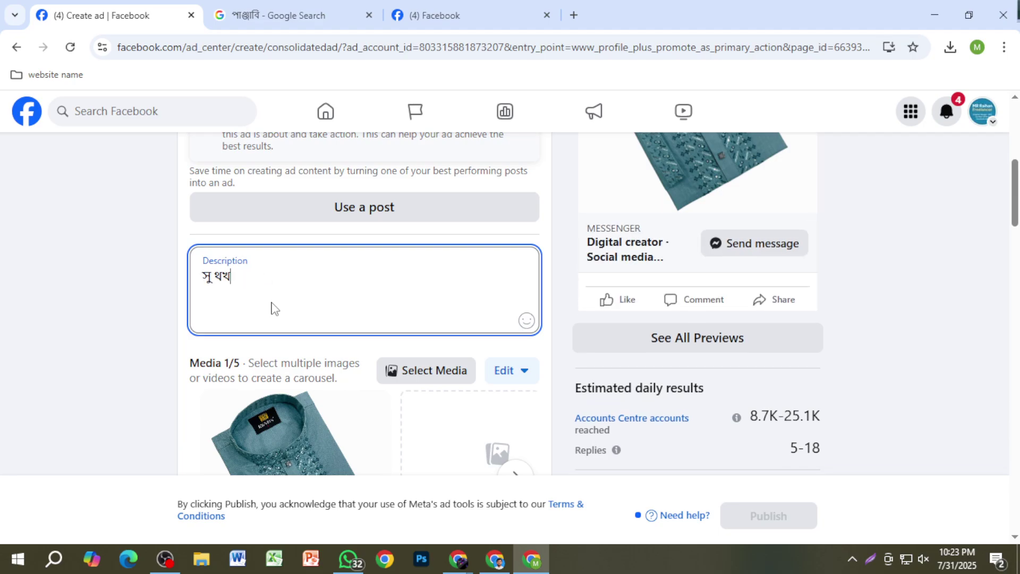
pyautogui.write('বর')
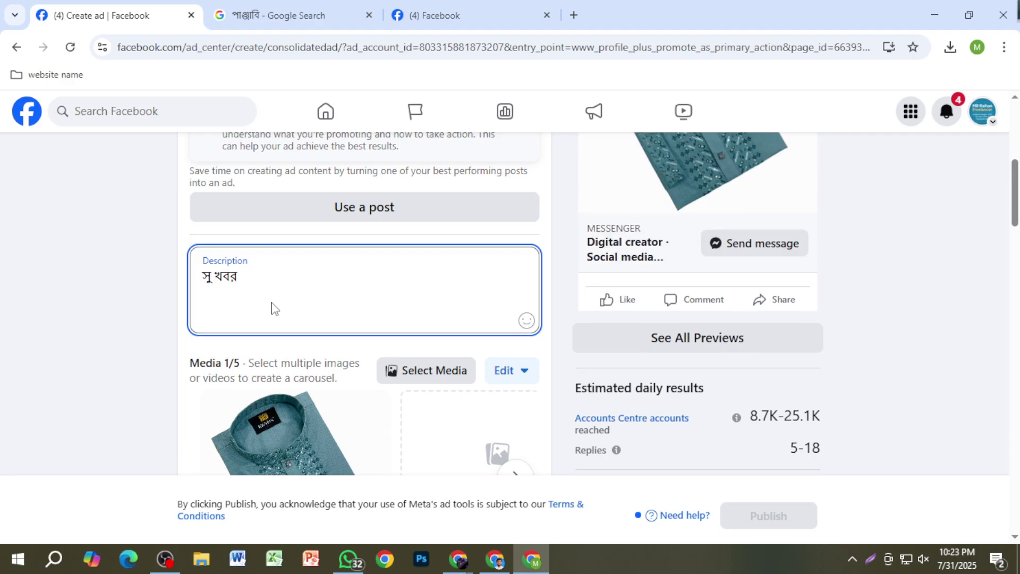
pyautogui.write(', সুখবর')
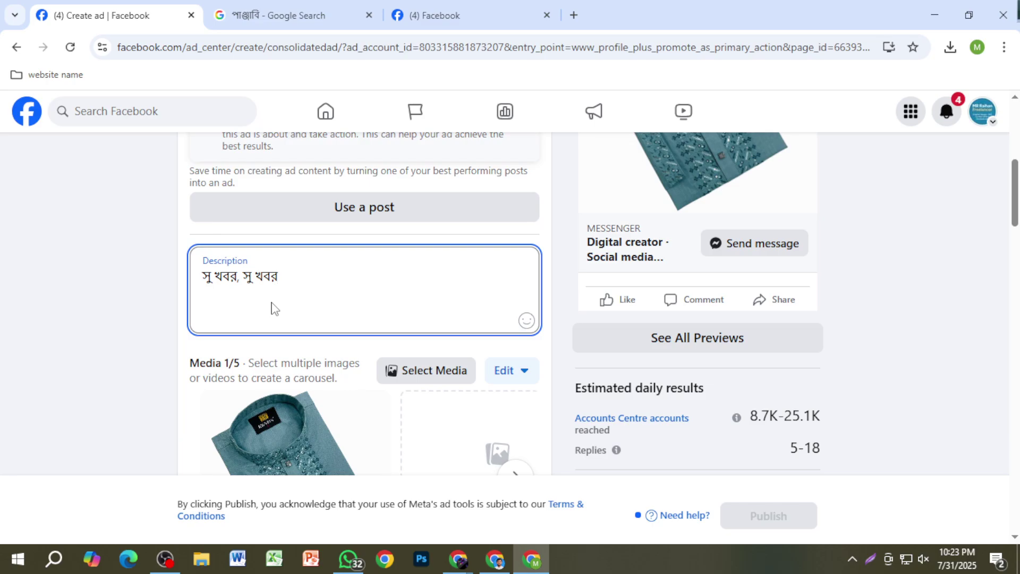
pyautogui.write('।')
# Step: Add a new line announcing quality panjabis in your own district, Gaibandha, fixing typos
pyautogui.press('Return')
pyautogui.write('এখন')
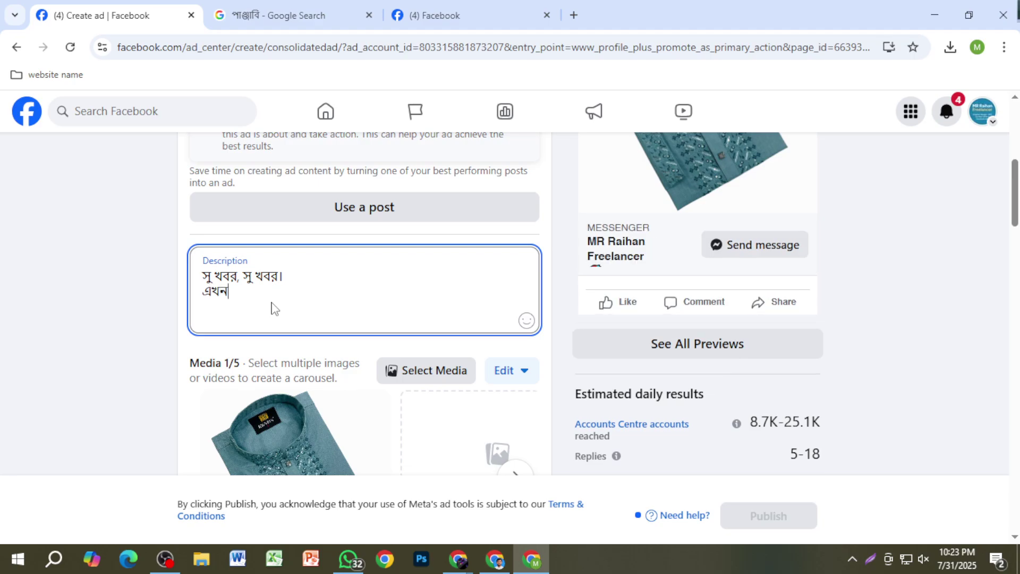
pyautogui.write(' উন্নত মানের পাঞ্জাবি')
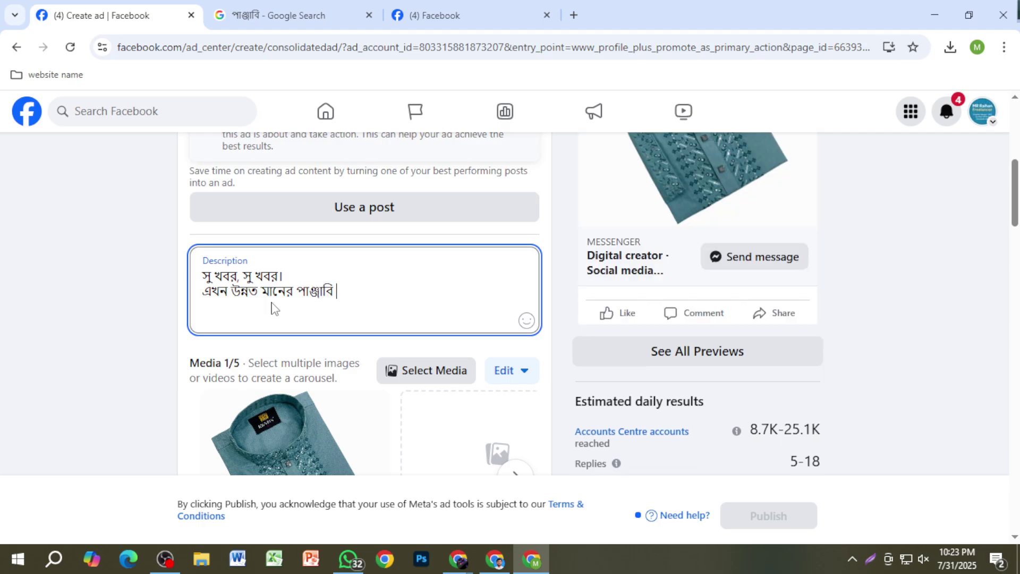
pyautogui.write(' পাচ্ছেন')
pyautogui.write(' আ')
pyautogui.write('না')
pyautogui.write('পনার নিজ')
pyautogui.write(' জে')
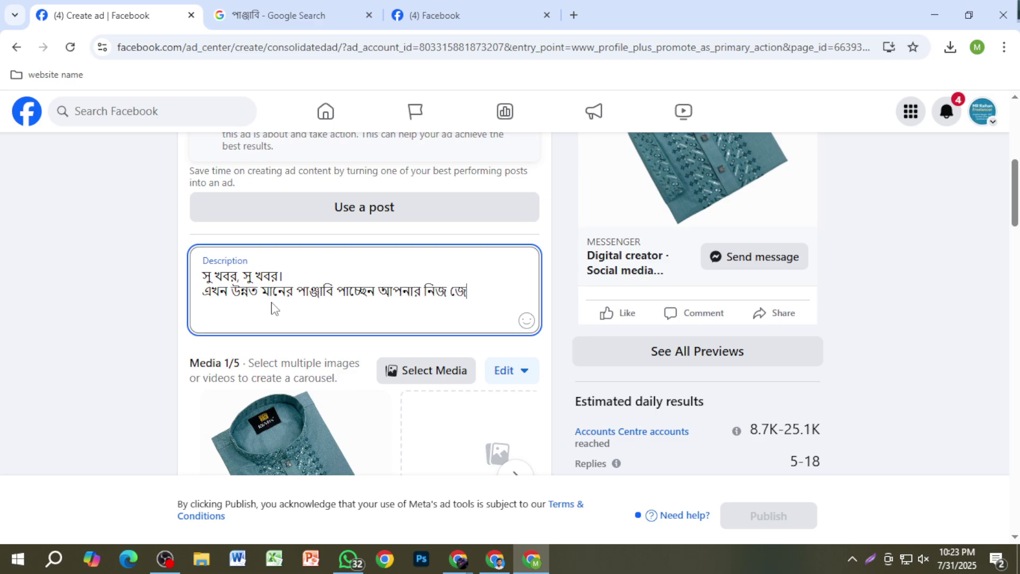
pyautogui.write('লা গাইবান্ধা')
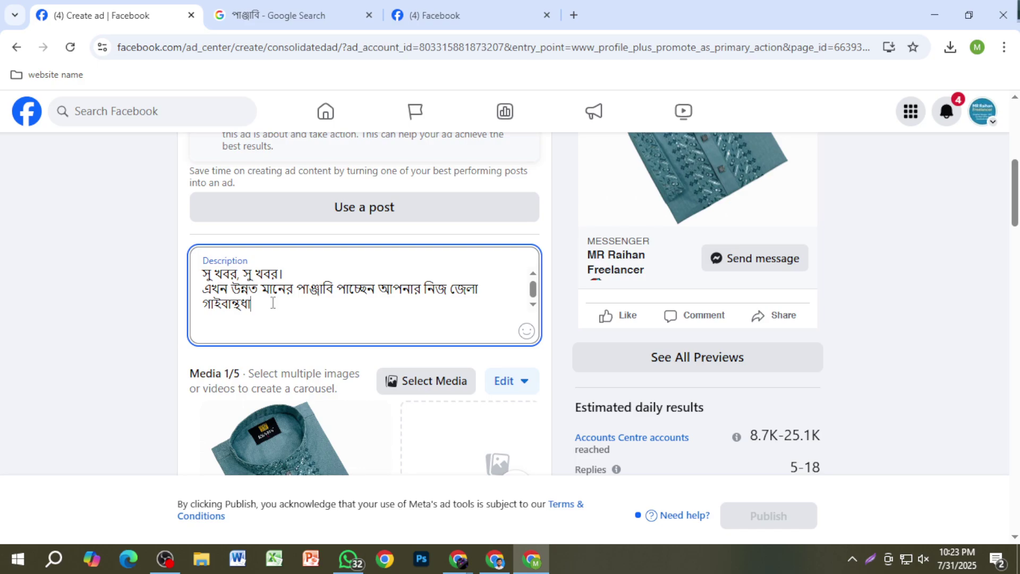
pyautogui.press('BackSpace')
pyautogui.press('BackSpace')
pyautogui.press('BackSpace')
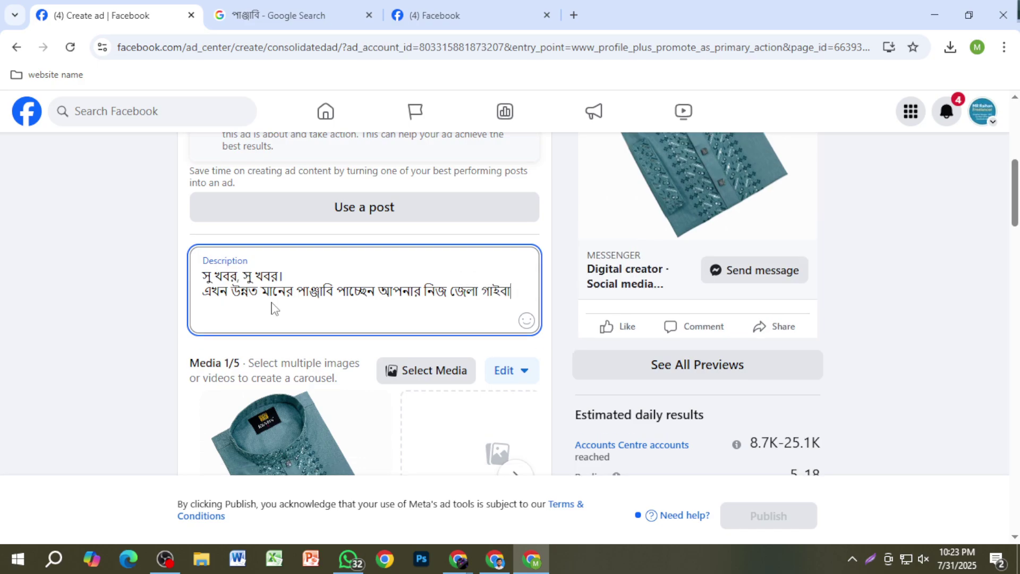
pyautogui.write('ন্দ')
pyautogui.press('BackSpace')
pyautogui.press('BackSpace')
pyautogui.press('BackSpace')
pyautogui.write('্ধায়।')
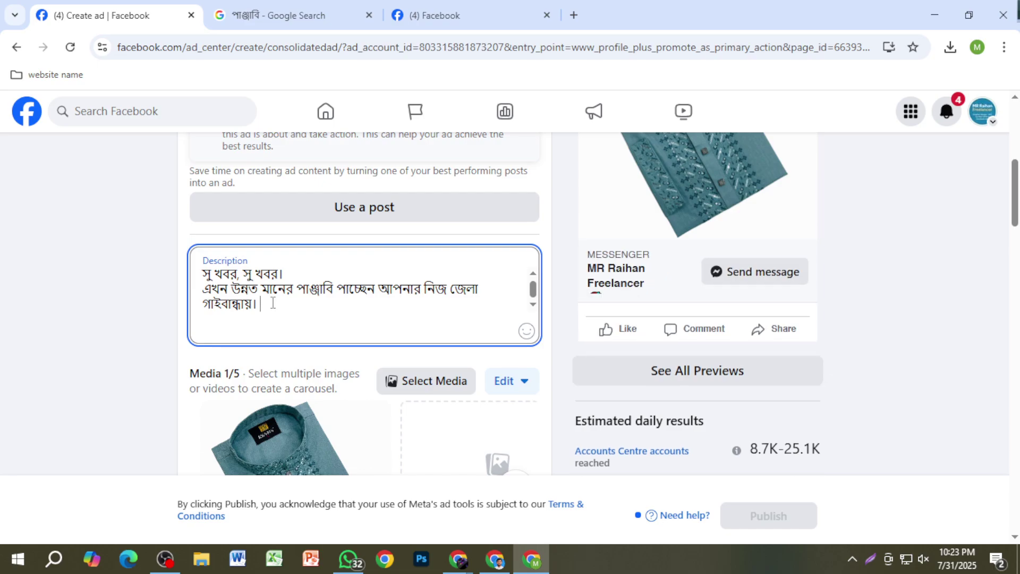
pyautogui.write('ক')
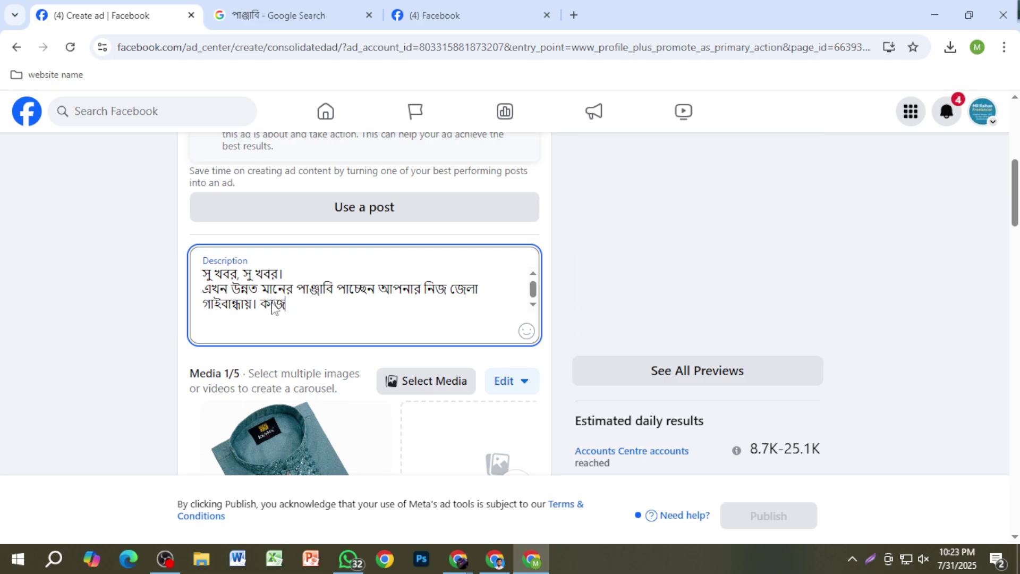
pyautogui.press('BackSpace')
pyautogui.write('যেকোন পা')
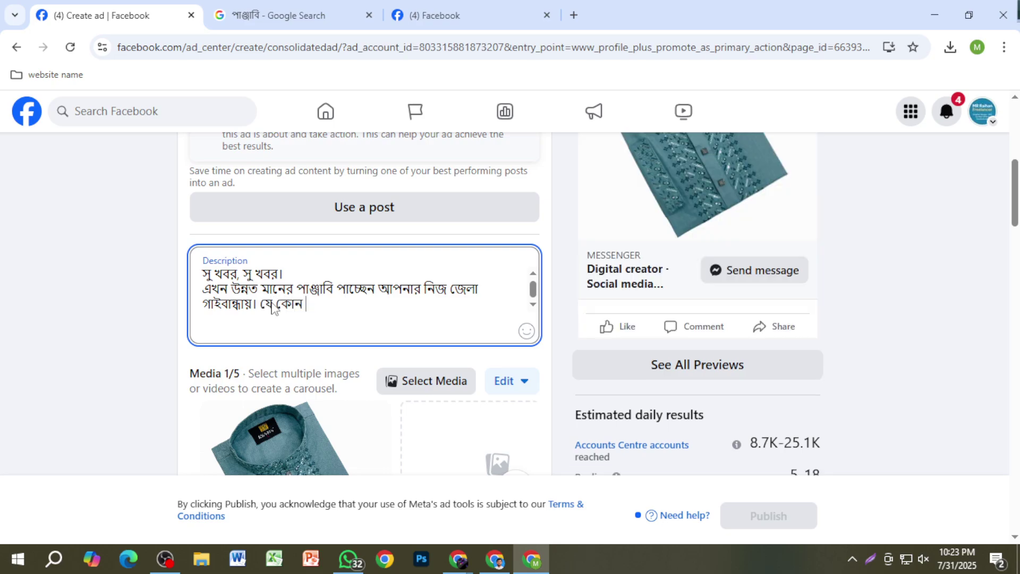
pyautogui.write('ঞ্জাবি ')
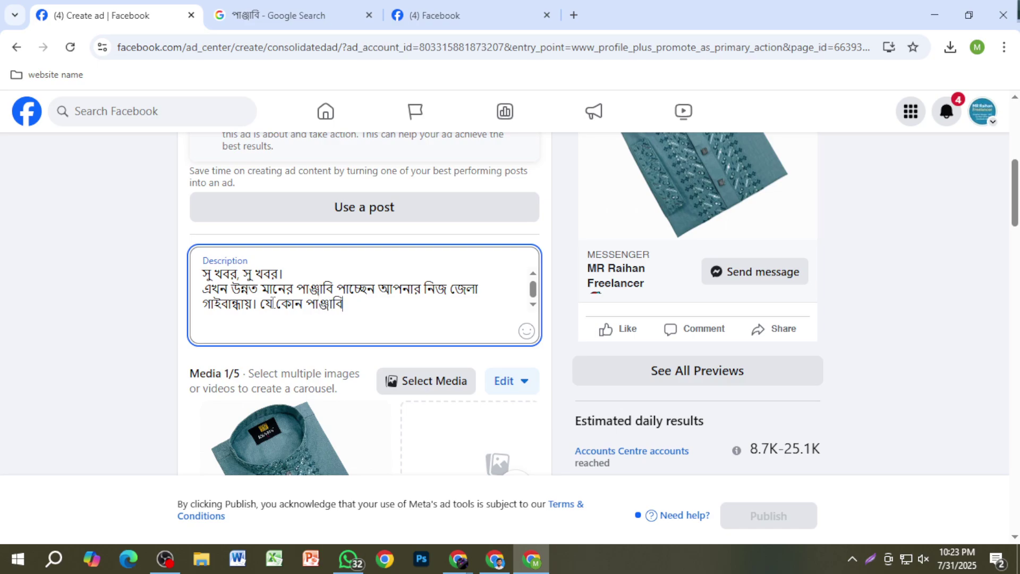
pyautogui.write('তে কাজ করে দেওয়া')
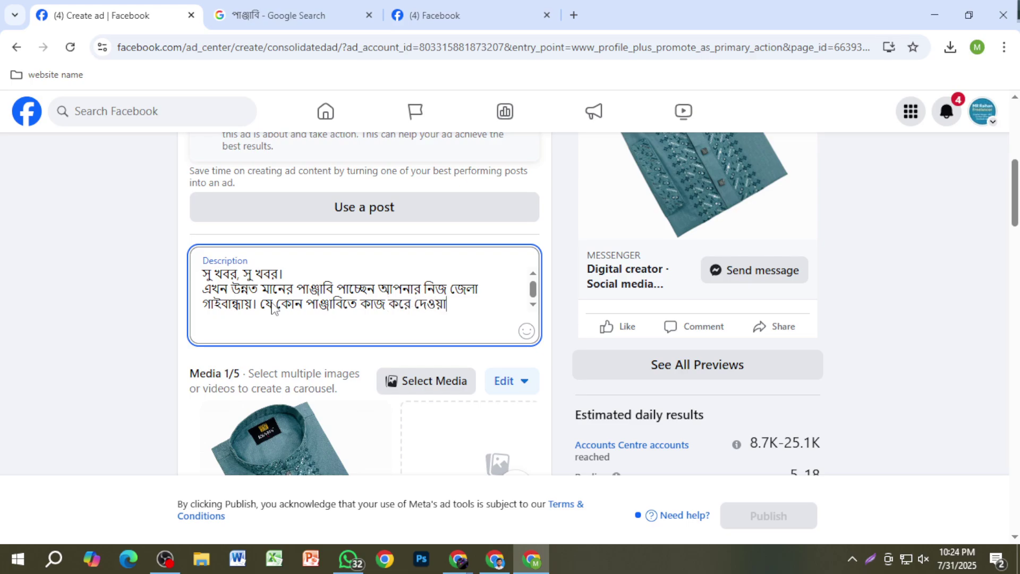
pyautogui.write(' হয়।')
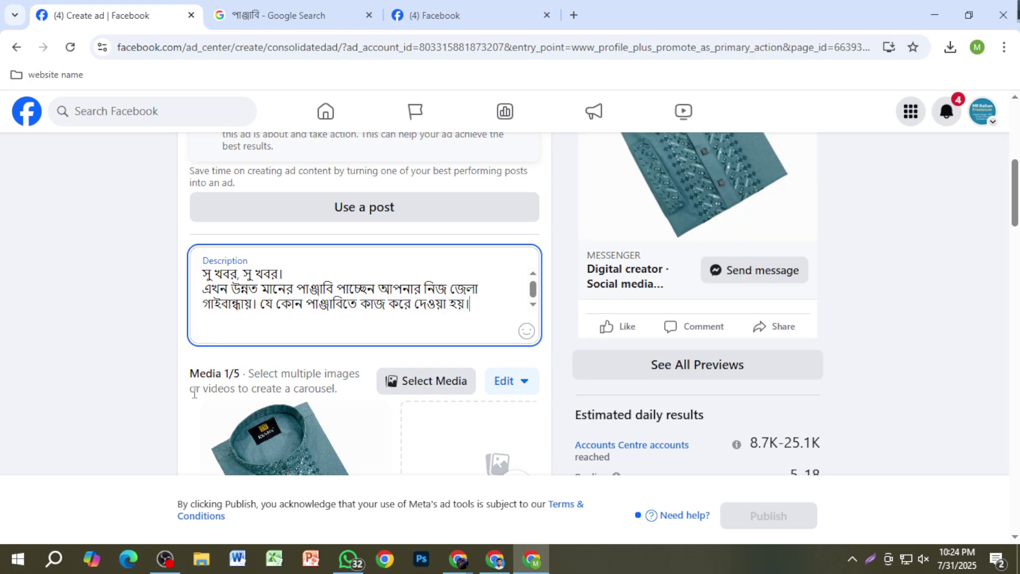
pyautogui.scroll(-4, 221, 345)
pyautogui.scroll(3, 335, 346)
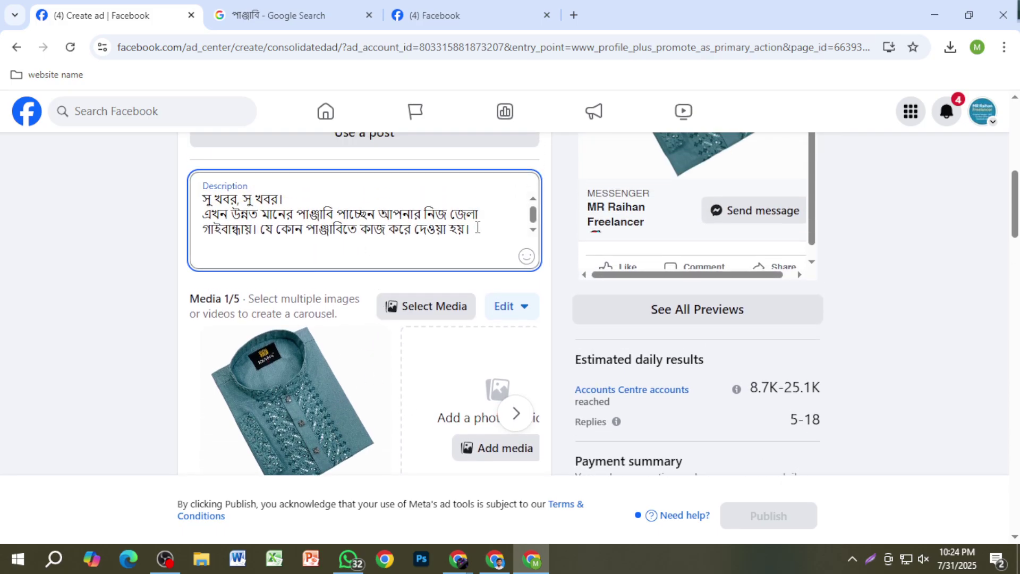
pyautogui.moveTo(470, 230); pyautogui.dragTo(262, 236)
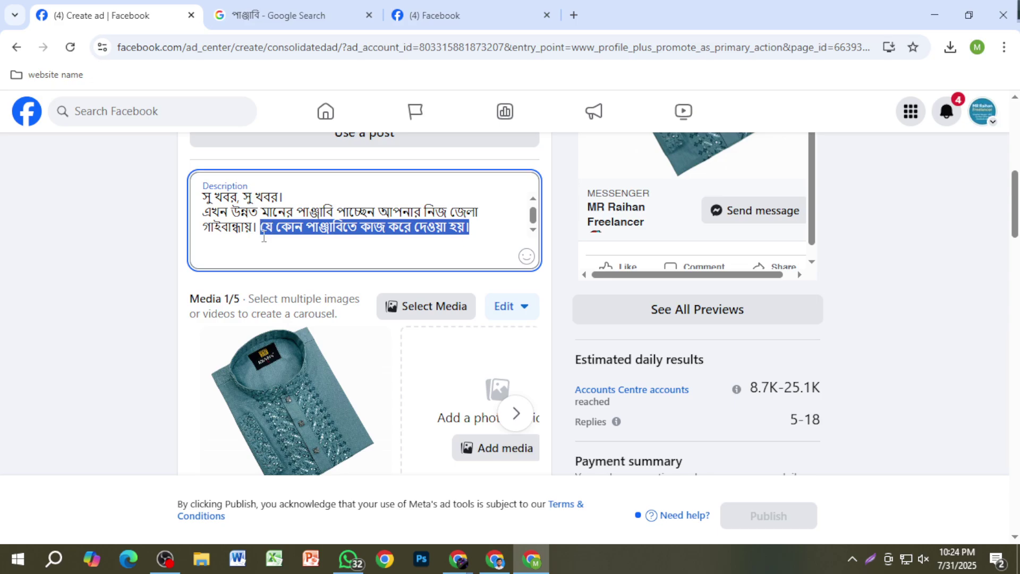
pyautogui.press('BackSpace')
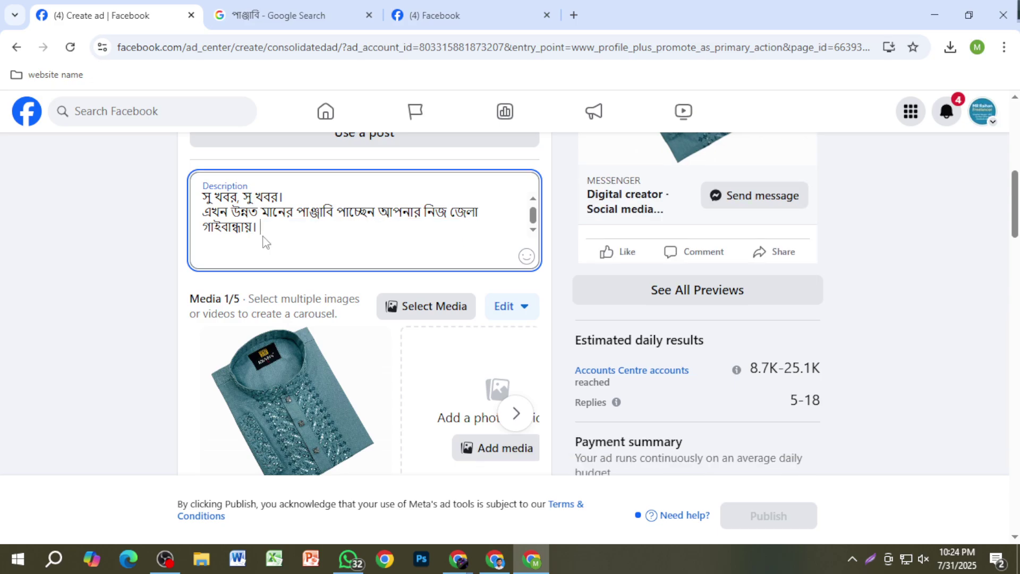
# Step: Add a line 'অনেক ভালো কোয়ালিটি সম্পন্ন।' praising the quality, correcting the misspelled ending
pyautogui.press('Return')
pyautogui.write('অ')
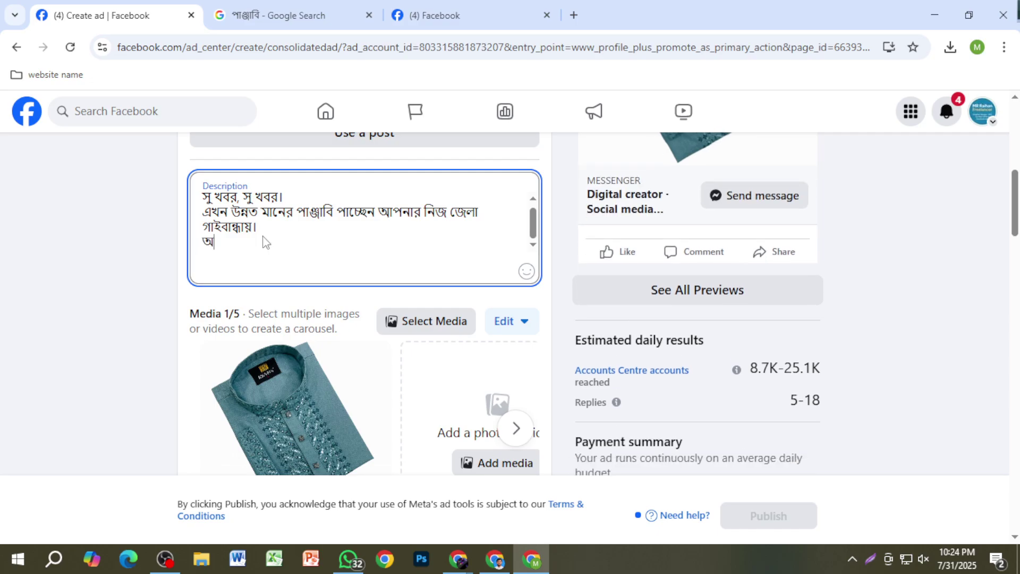
pyautogui.write('নেক ভালো কোয়ালি')
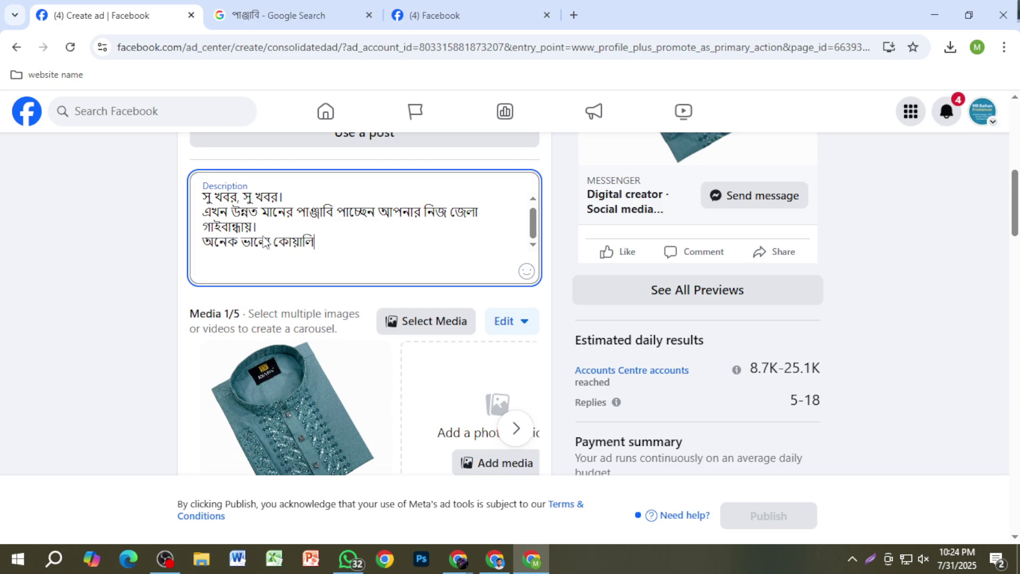
pyautogui.write('টি সম্পন্ন')
pyautogui.press('BackSpace')
pyautogui.press('BackSpace')
pyautogui.press('BackSpace')
pyautogui.press('BackSpace')
pyautogui.press('BackSpace')
pyautogui.press('BackSpace')
pyautogui.write('ম্প')
pyautogui.write('ণ')
pyautogui.press('BackSpace')
pyautogui.write('ন্ন')
pyautogui.press('BackSpace')
pyautogui.press('BackSpace')
pyautogui.write('ন্ন।')
# Step: Add lines 'যদি নিতে চান আপনি', 'যোগাযোগ করুন' and a 'মোবাইল:' line with the contact number
pyautogui.press('Return')
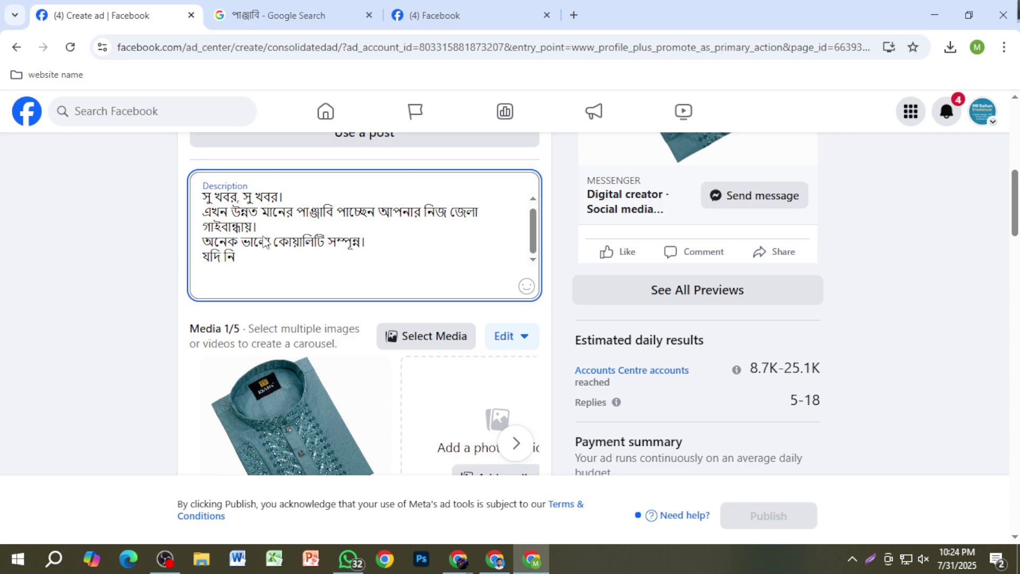
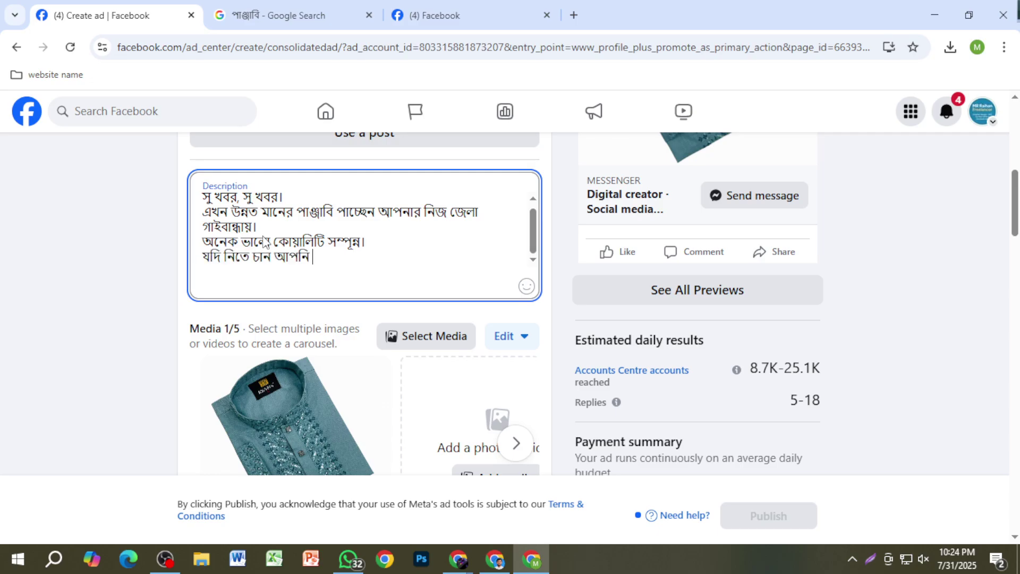
pyautogui.press('Return')
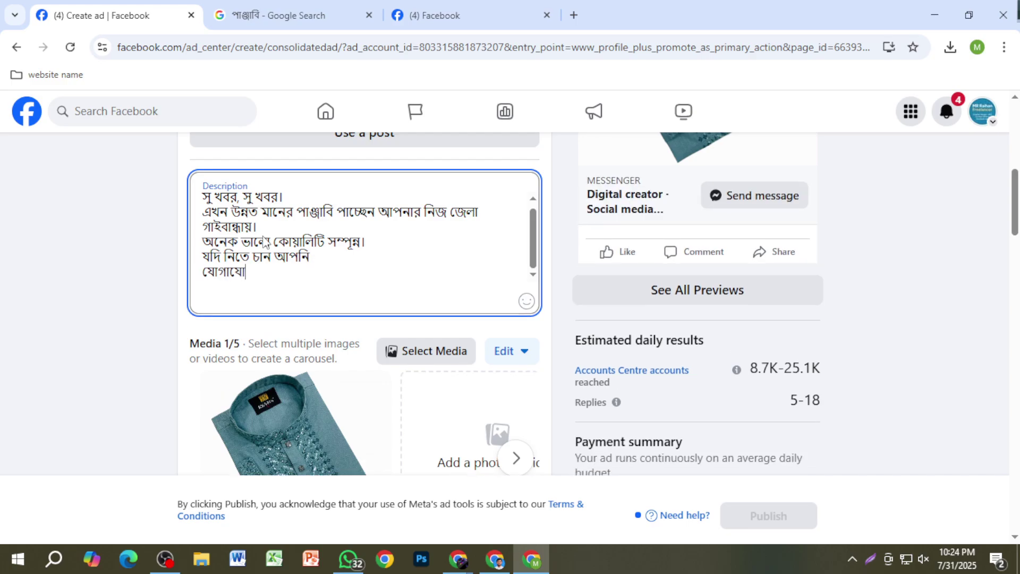
pyautogui.press('Return')
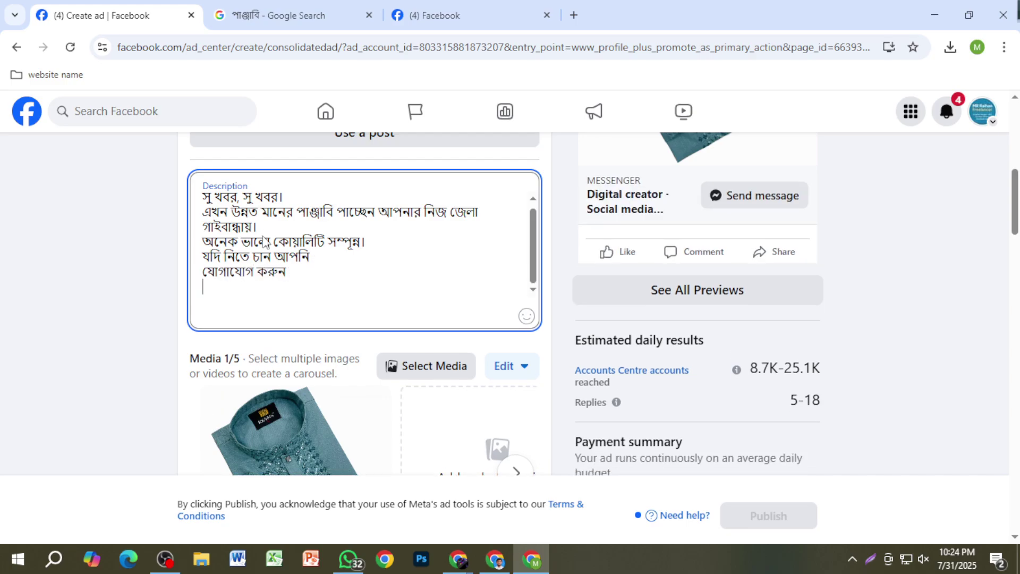
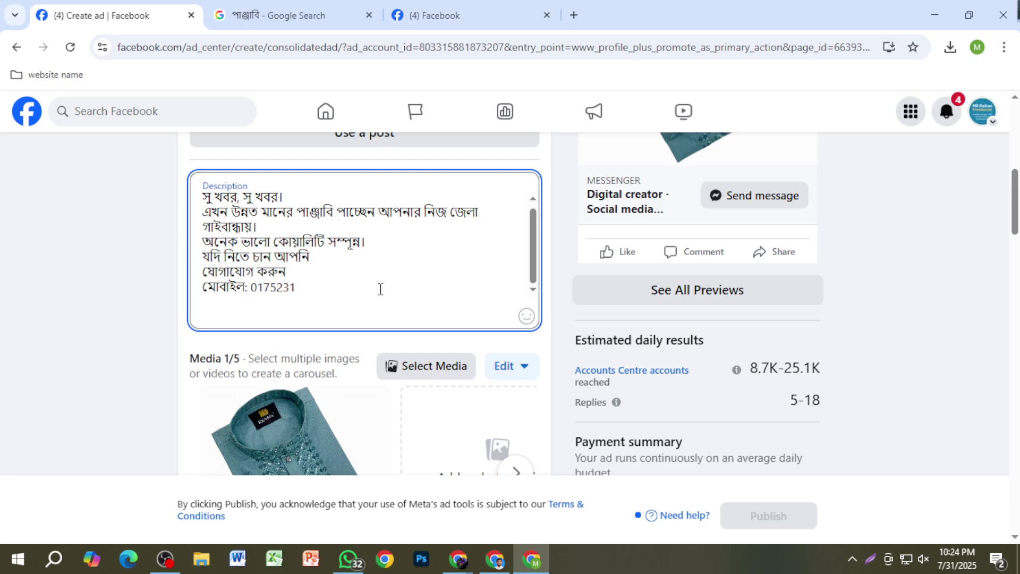
pyautogui.scroll(-3, 339, 313)
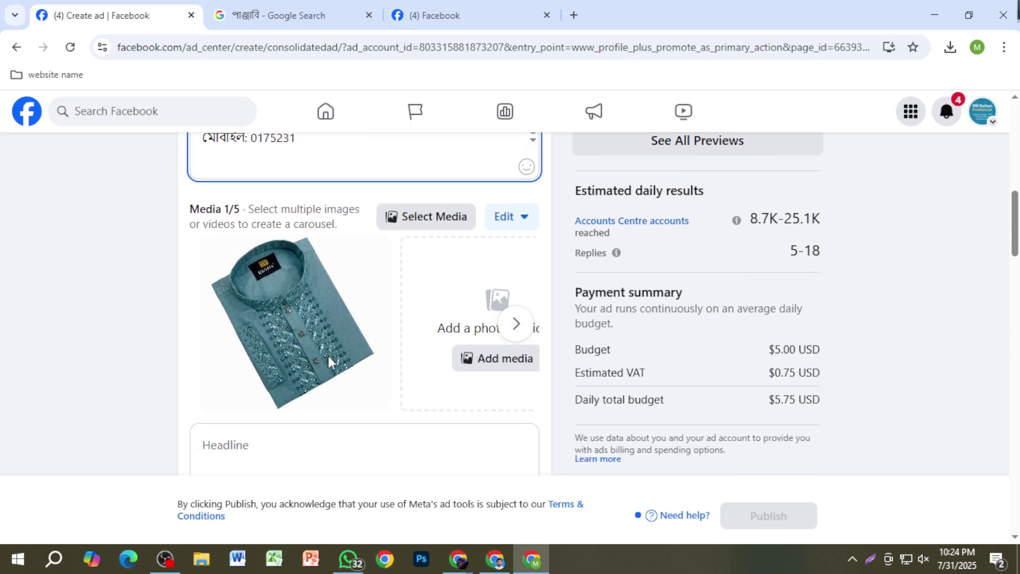
pyautogui.scroll(6, 327, 356)
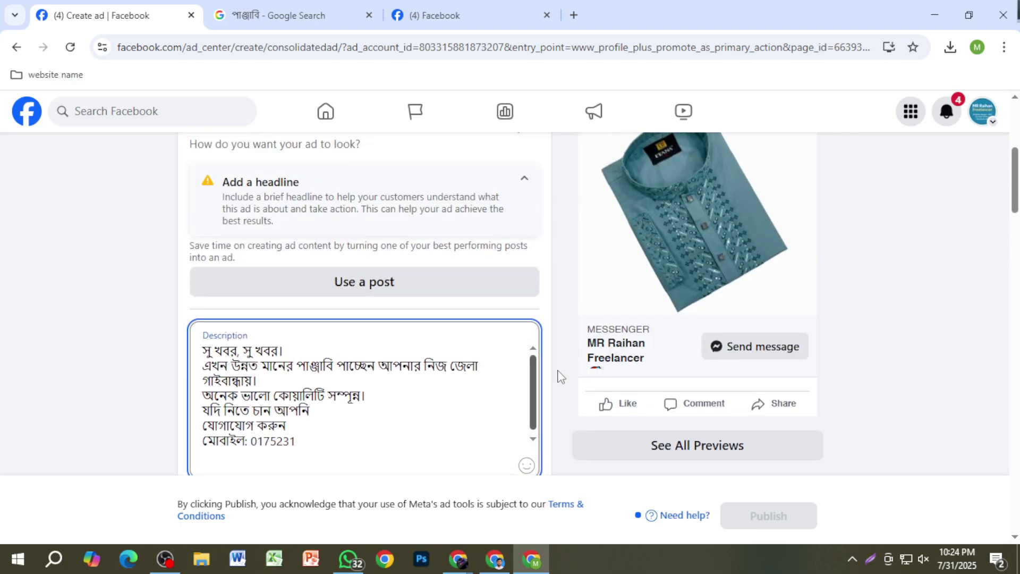
pyautogui.scroll(4, 689, 333)
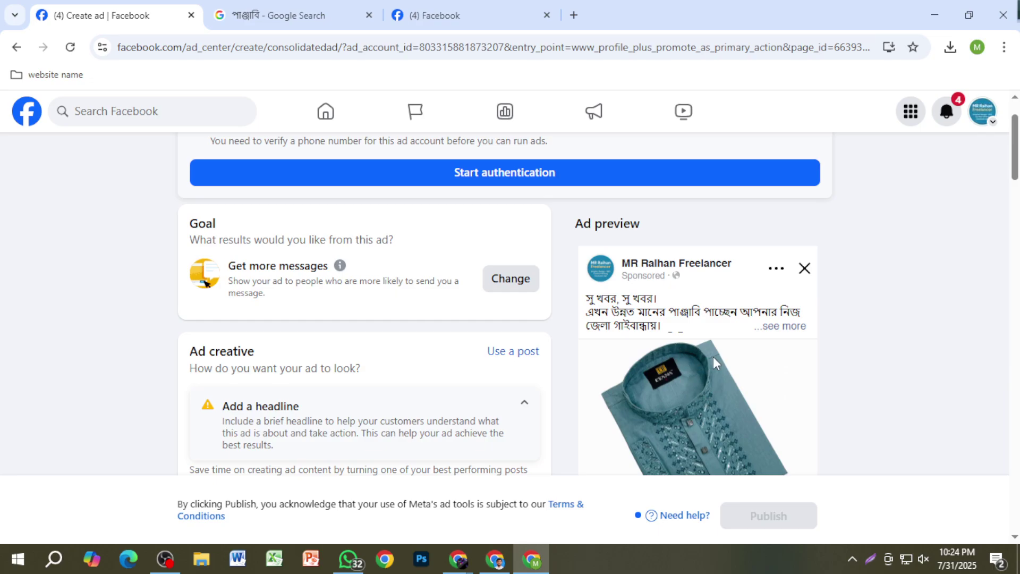
pyautogui.scroll(-4, 709, 350)
pyautogui.scroll(3, 533, 354)
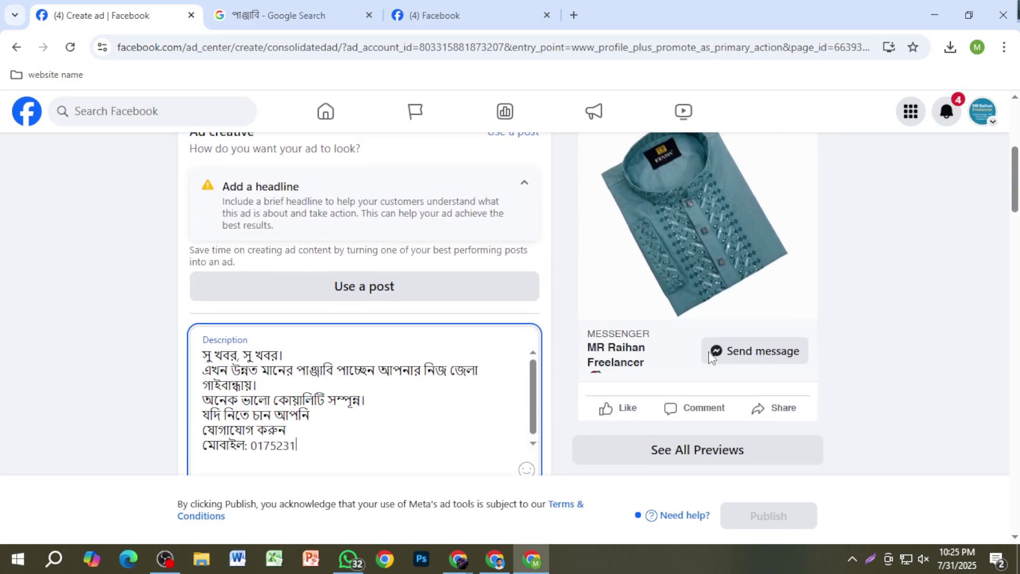
pyautogui.scroll(-4, 533, 353)
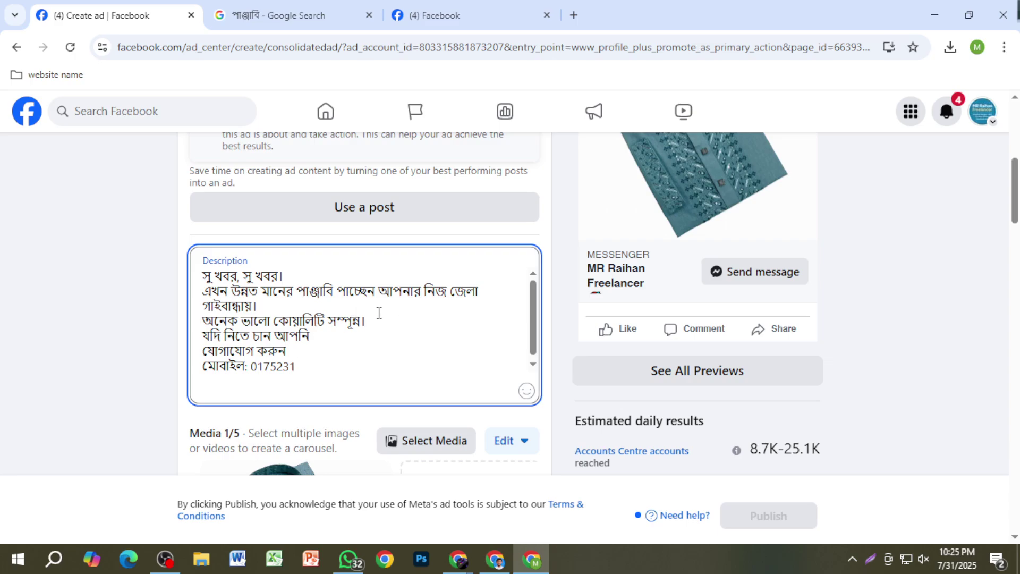
pyautogui.scroll(4, 383, 324)
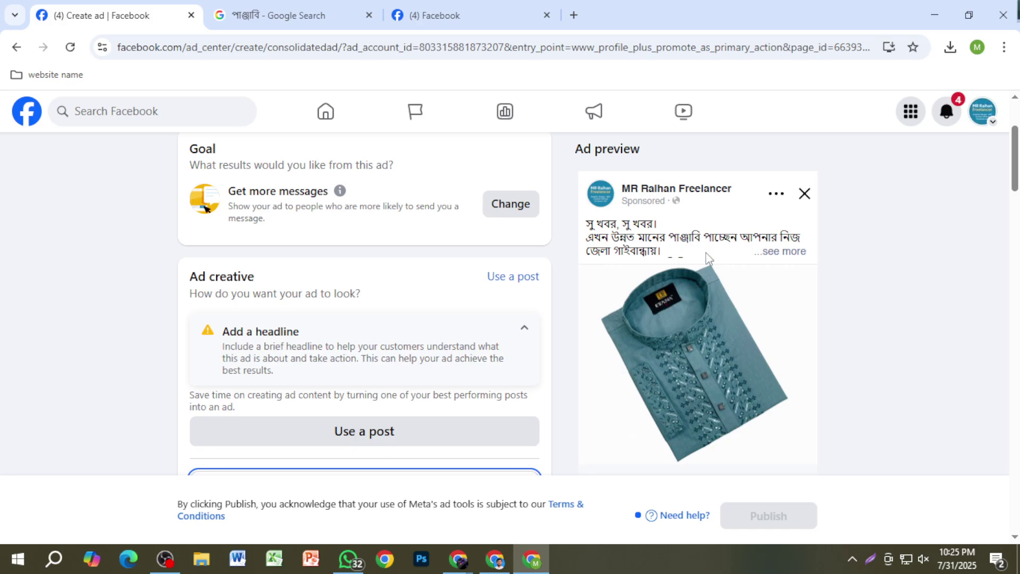
pyautogui.scroll(-4, 645, 272)
pyautogui.scroll(4, 664, 312)
pyautogui.scroll(-3, 697, 326)
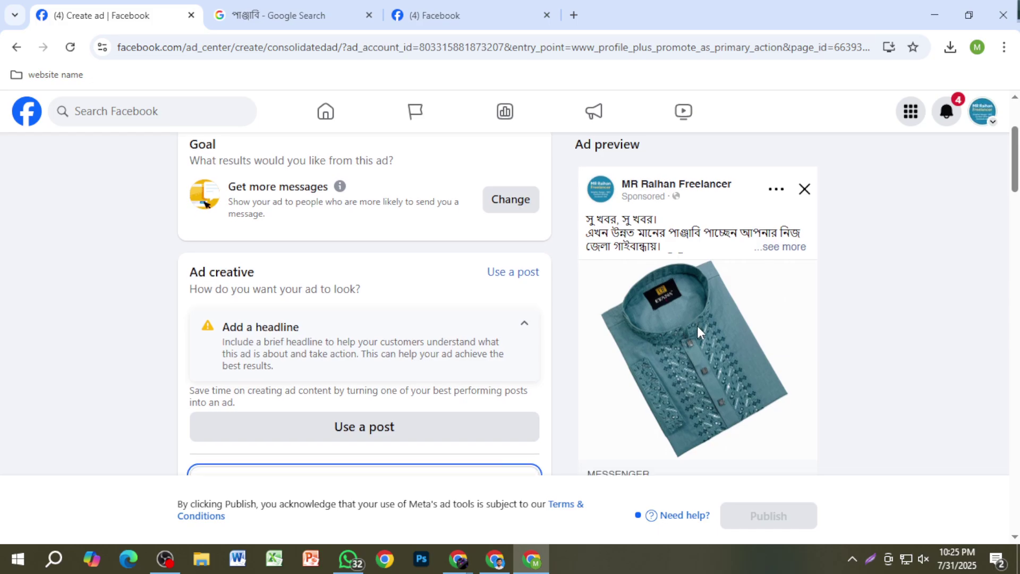
pyautogui.scroll(5, 697, 326)
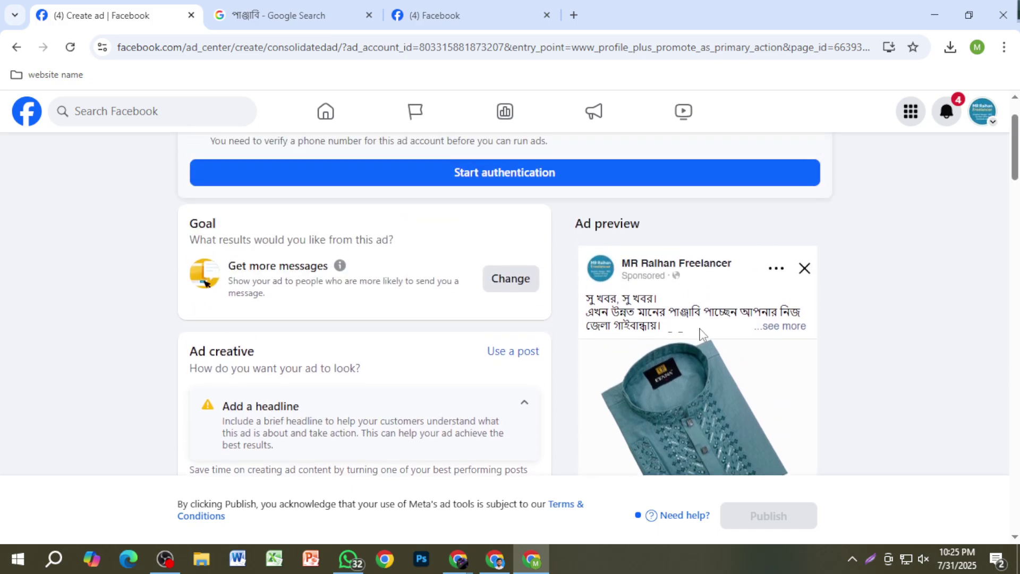
# Step: Expand the preview with '...see more' and scroll through it down to the Headline section
pyautogui.click(784, 326)
pyautogui.scroll(-3, 712, 357)
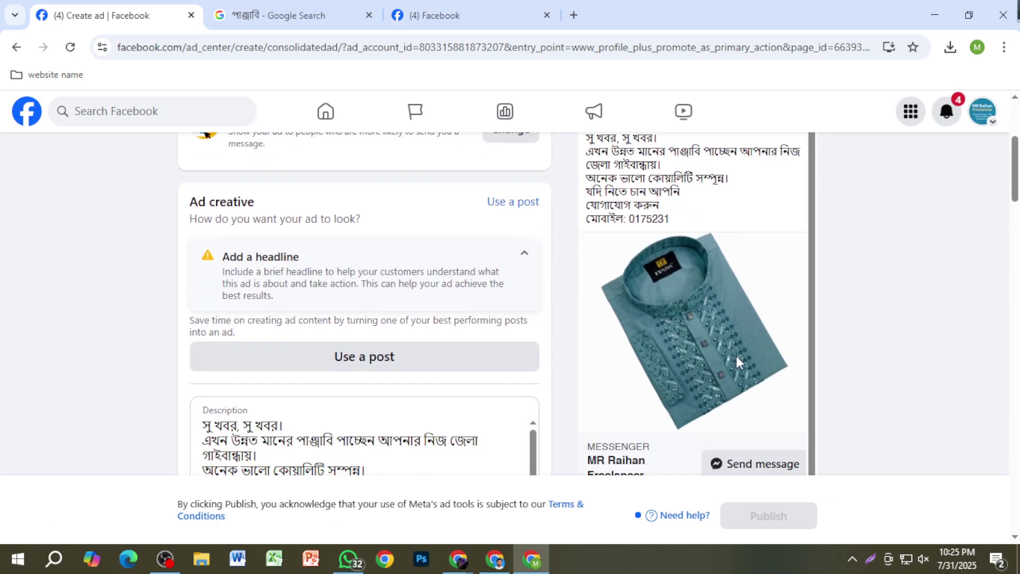
pyautogui.scroll(-3, 736, 361)
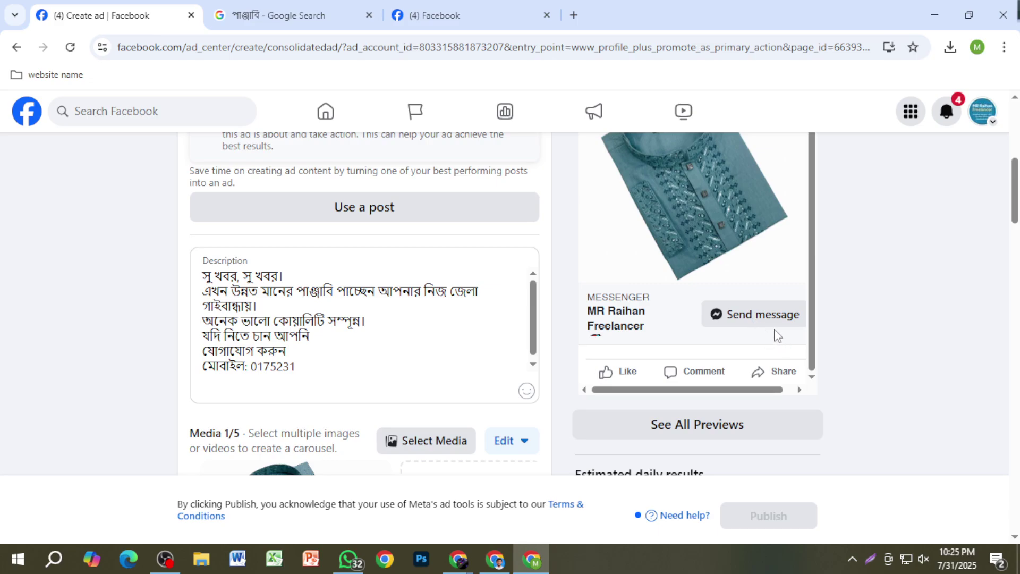
pyautogui.scroll(1, 776, 334)
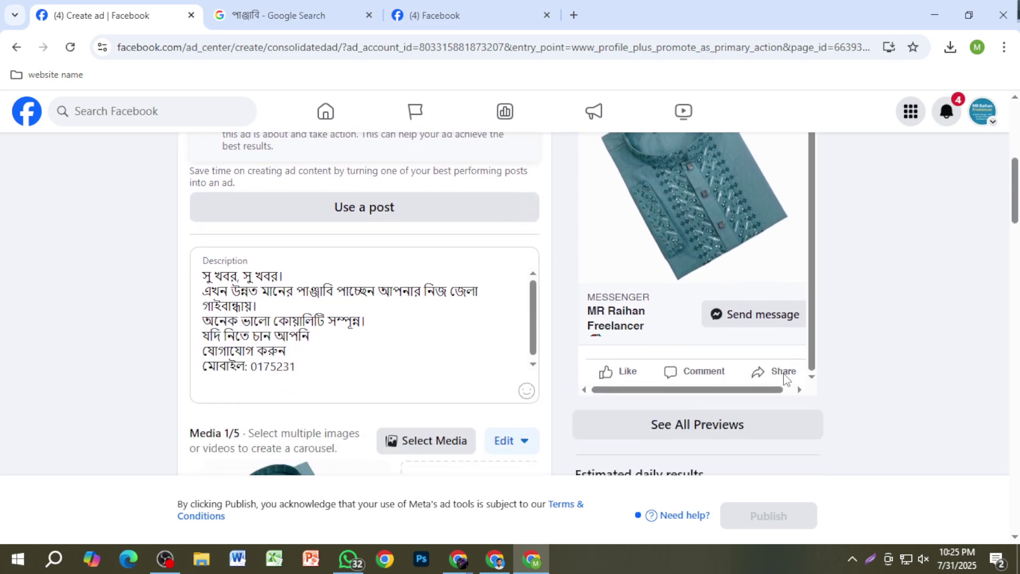
pyautogui.scroll(3, 775, 361)
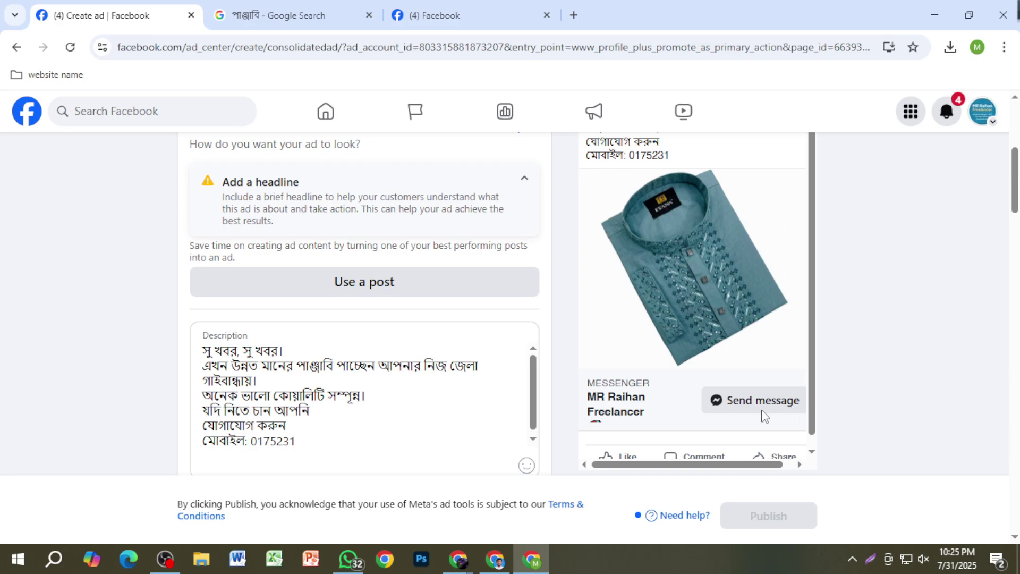
pyautogui.scroll(5, 725, 338)
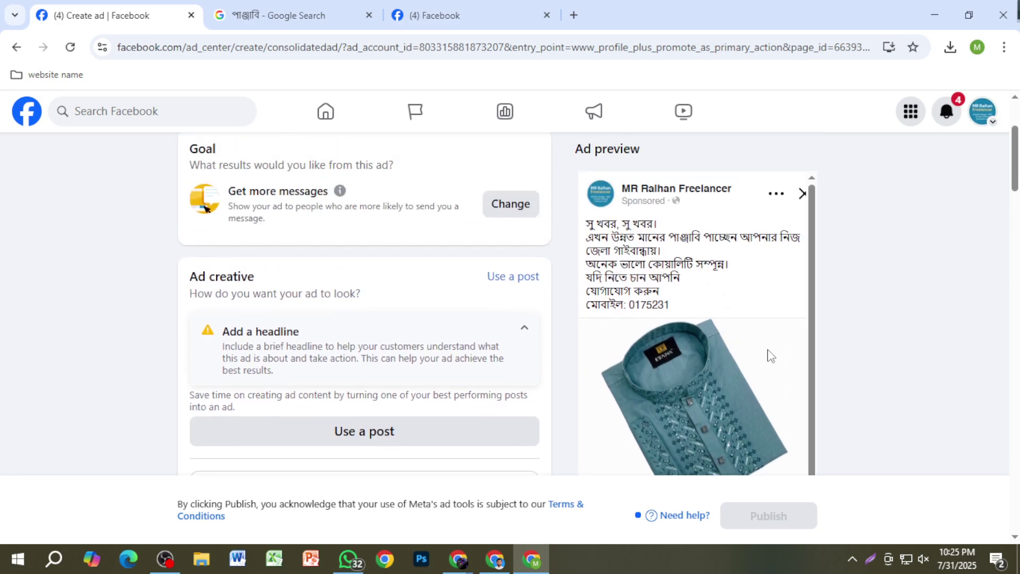
pyautogui.scroll(-5, 748, 386)
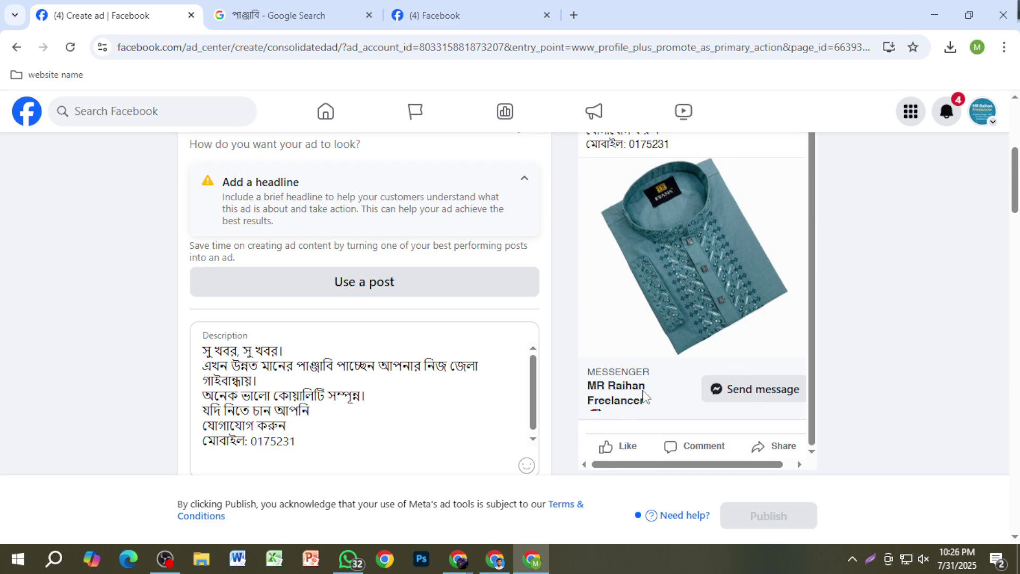
pyautogui.scroll(1, 736, 296)
pyautogui.scroll(5, 737, 302)
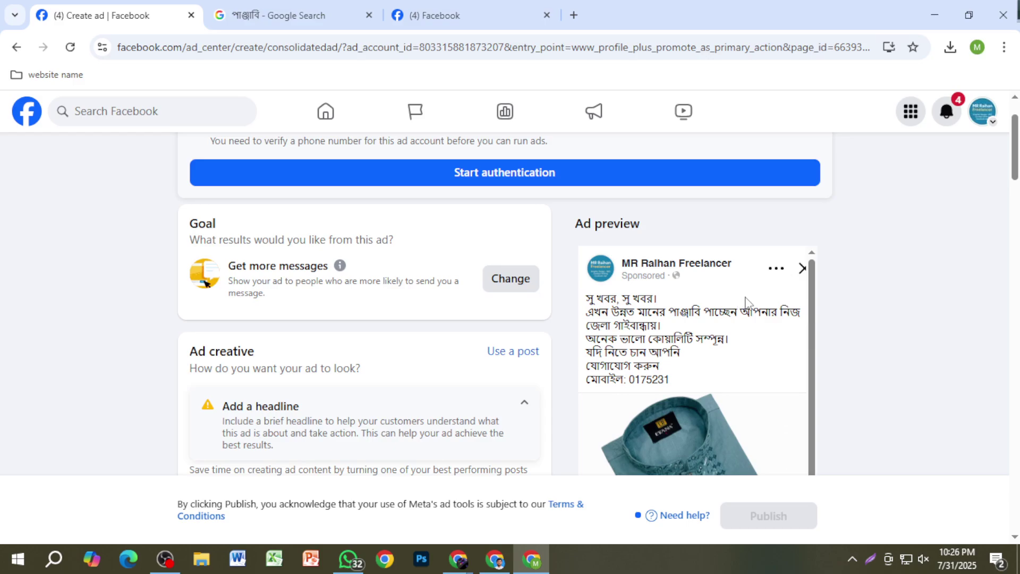
pyautogui.scroll(-3, 752, 313)
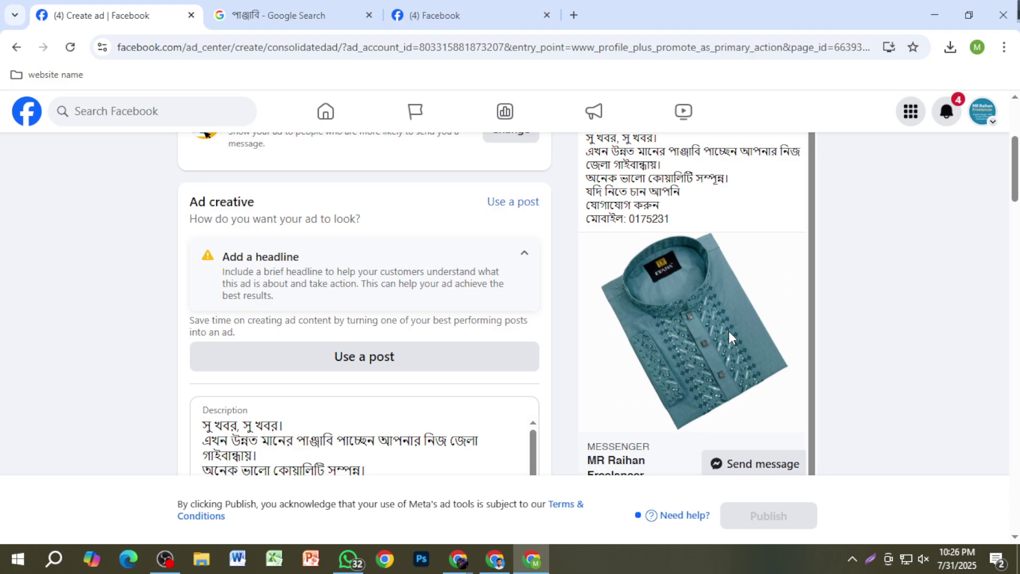
pyautogui.scroll(1, 719, 336)
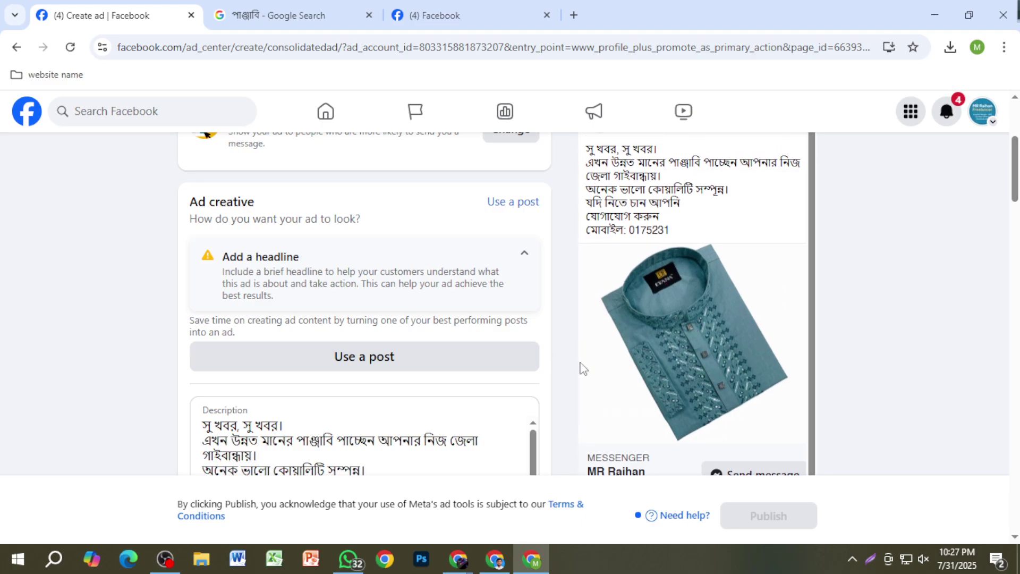
pyautogui.scroll(-1, 632, 373)
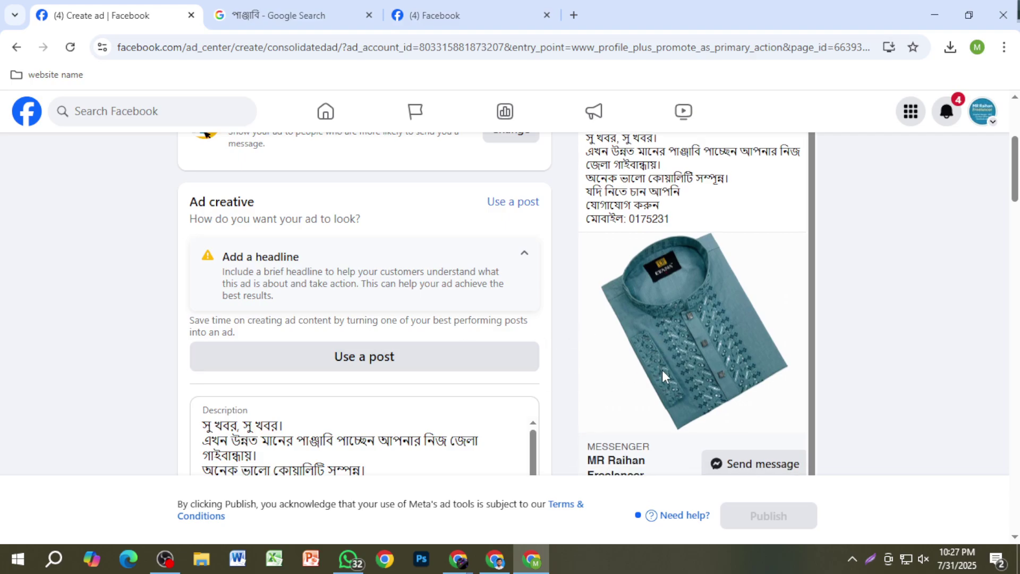
pyautogui.scroll(1, 751, 372)
pyautogui.scroll(-1, 751, 372)
pyautogui.scroll(-10, 406, 400)
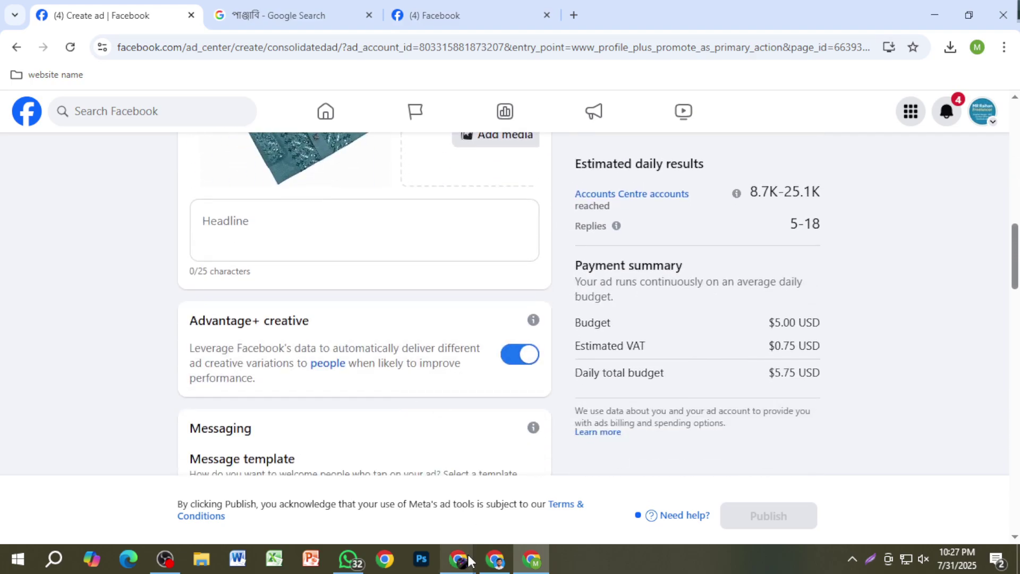
pyautogui.moveTo(458, 558)
pyautogui.click(401, 502)
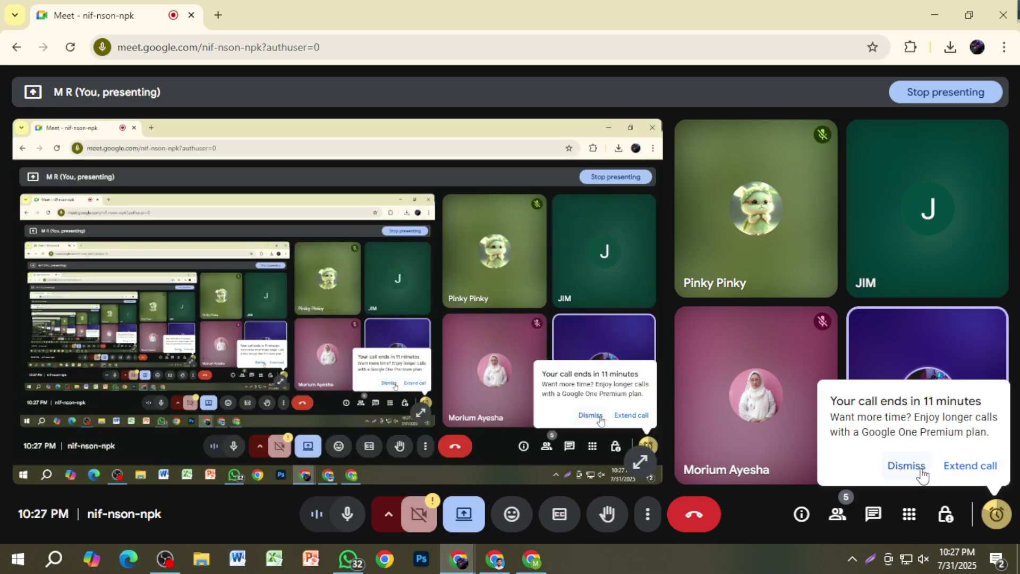
pyautogui.click(533, 560)
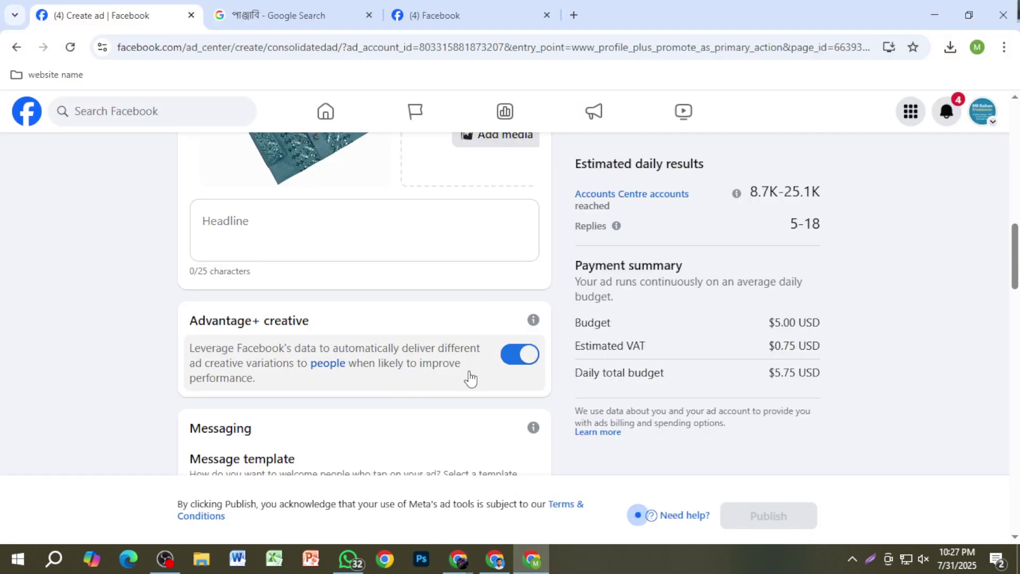
pyautogui.scroll(1, 469, 378)
pyautogui.click(387, 317)
pyautogui.scroll(2, 464, 400)
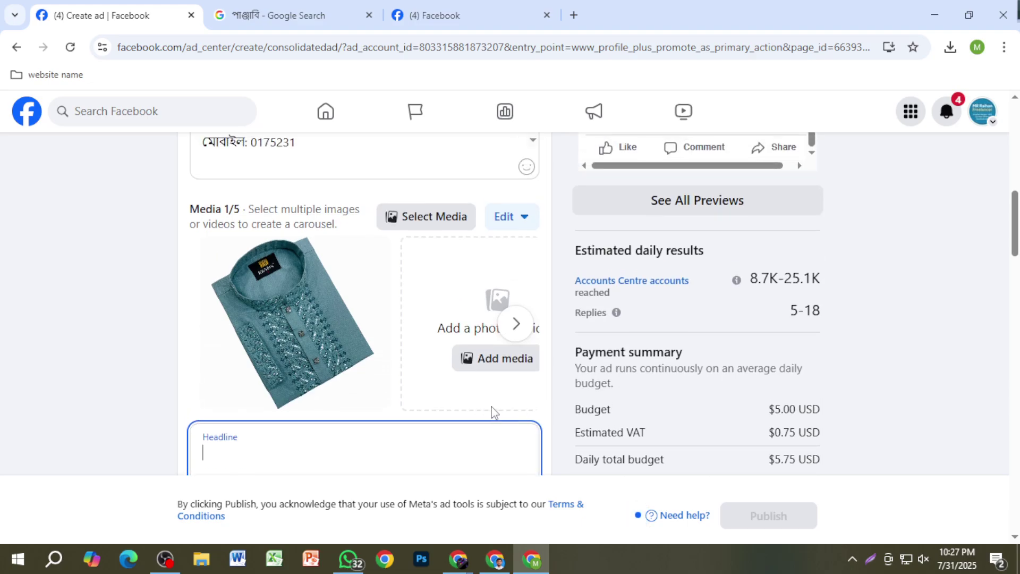
pyautogui.scroll(-5, 455, 408)
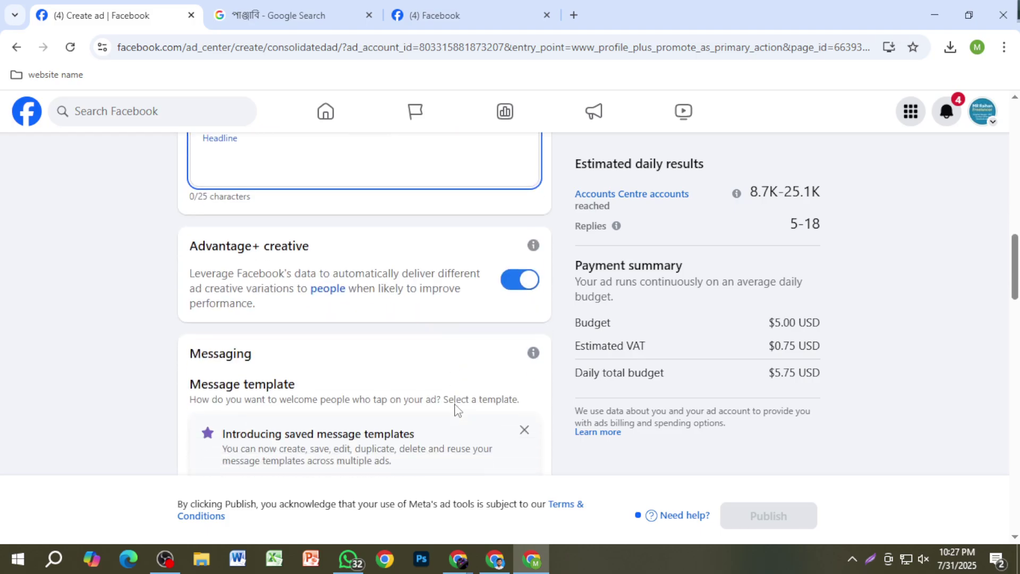
pyautogui.scroll(1, 502, 403)
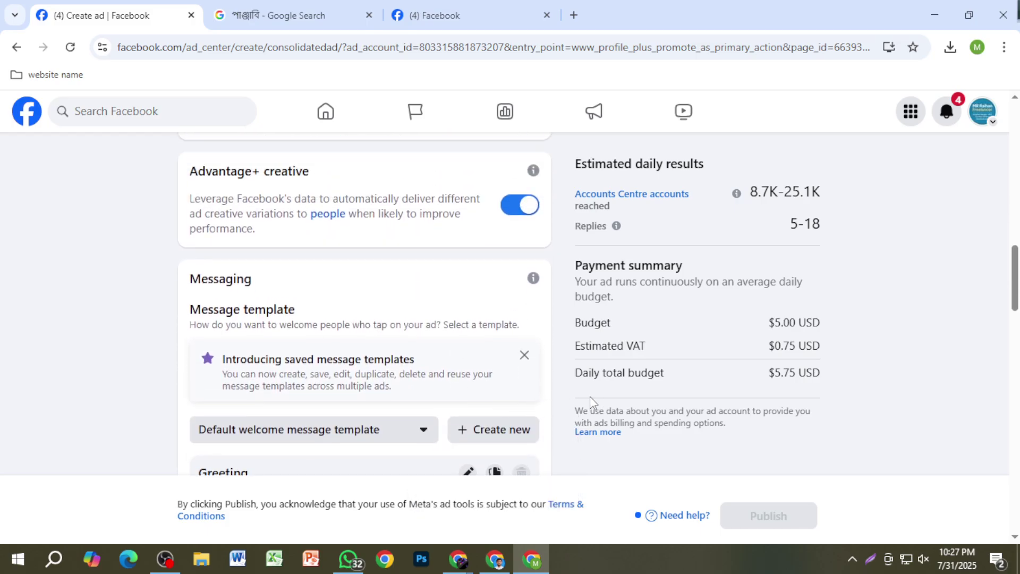
pyautogui.scroll(-3, 507, 400)
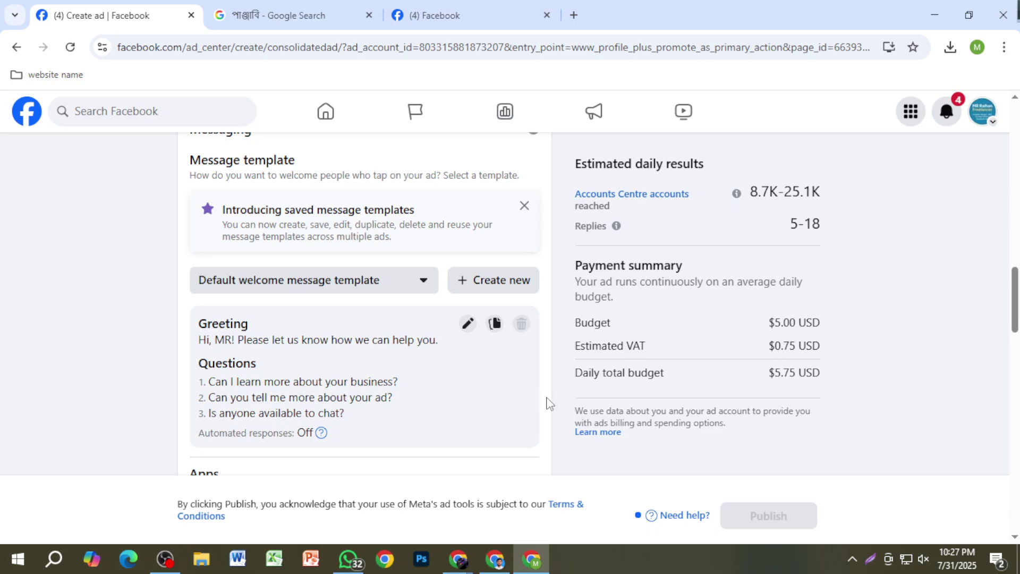
pyautogui.click(468, 324)
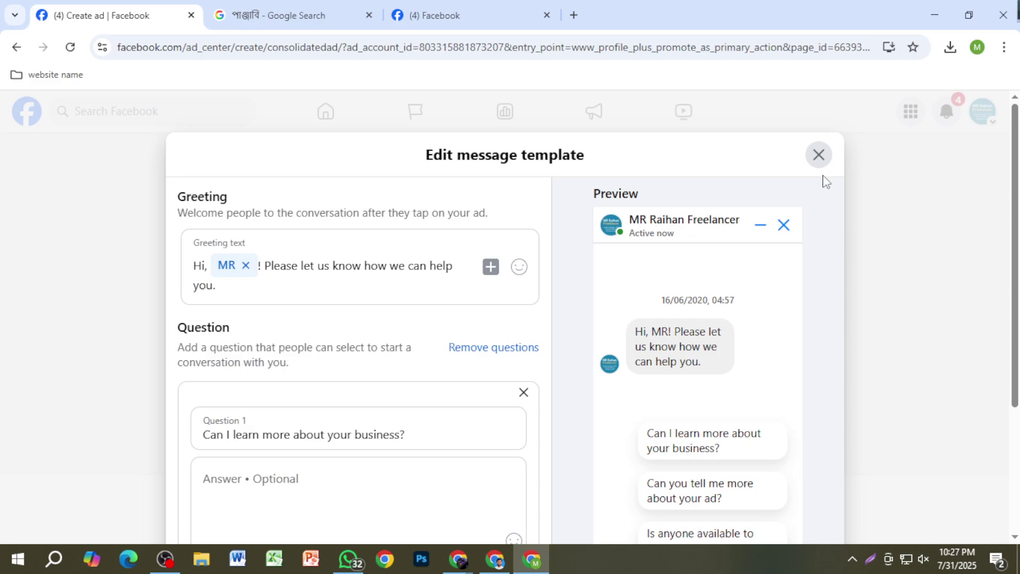
pyautogui.click(818, 154)
pyautogui.scroll(-6, 401, 399)
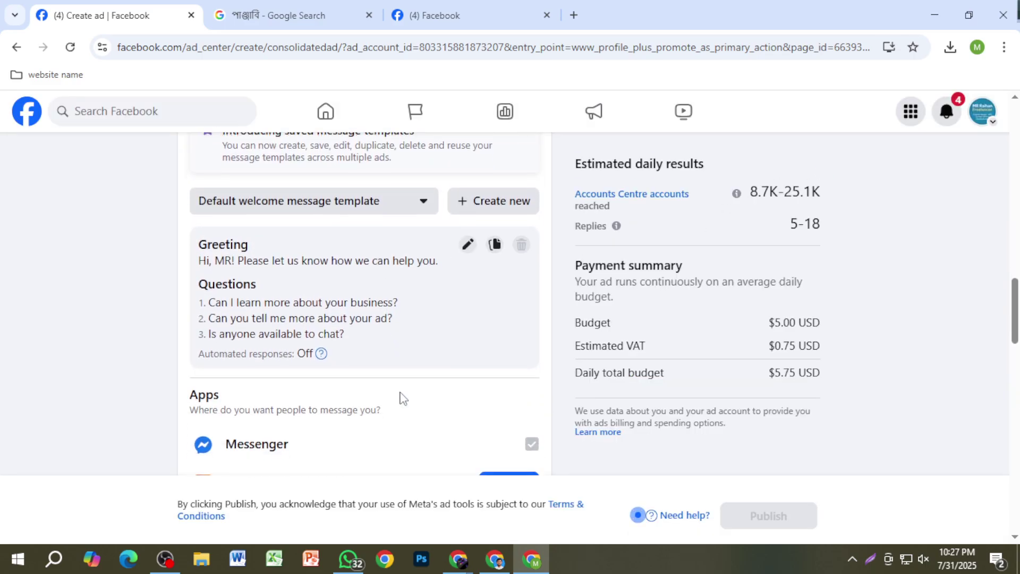
# Step: Dismiss the Instagram connection tip card in the ad form's Apps section
pyautogui.scroll(1, 403, 401)
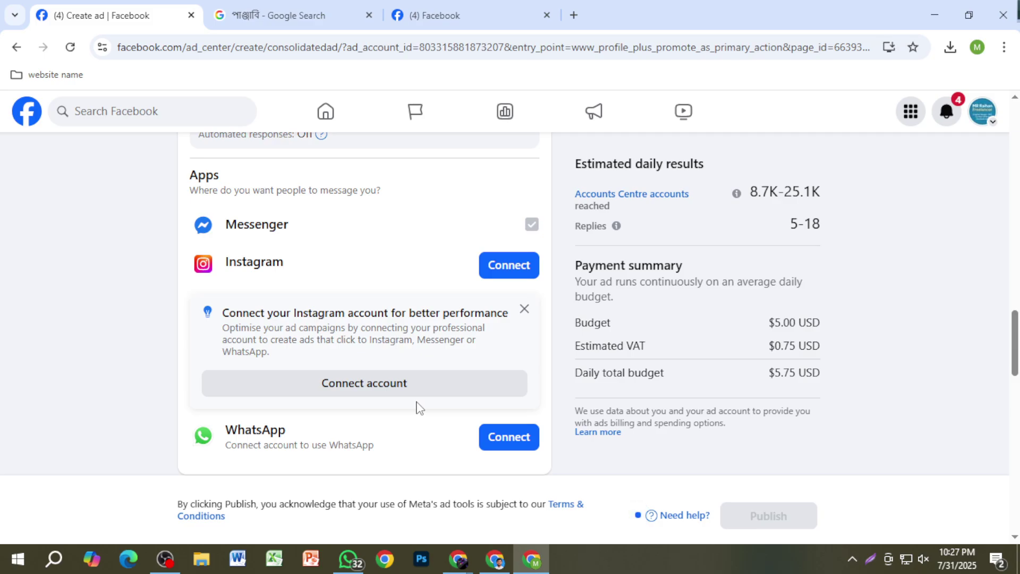
pyautogui.scroll(1, 421, 408)
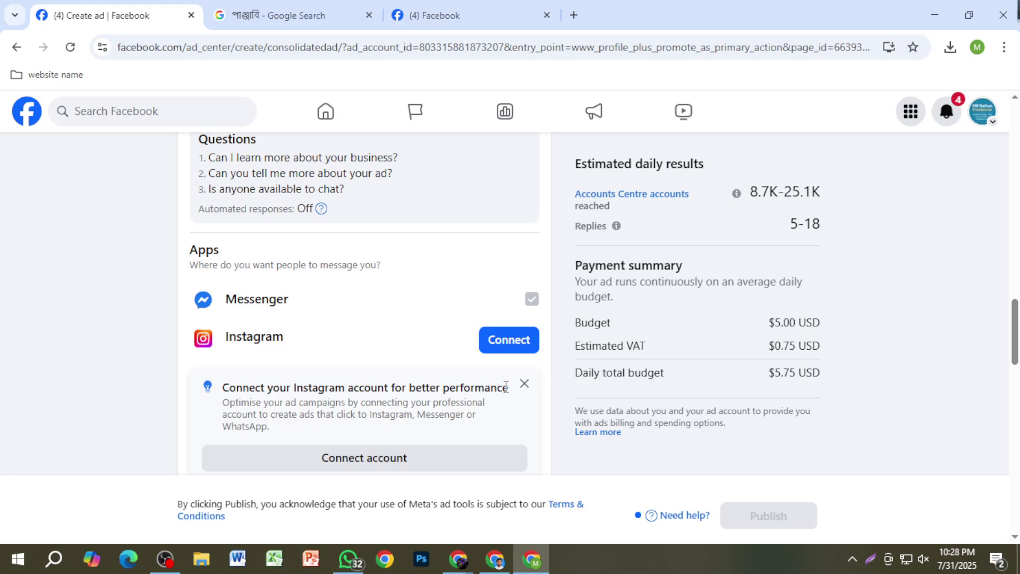
pyautogui.scroll(15, 589, 293)
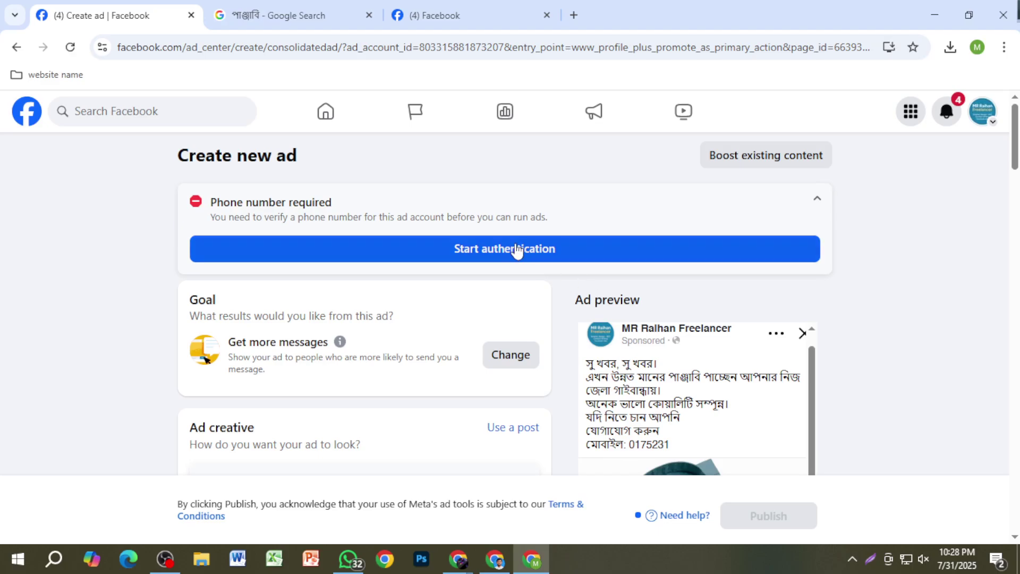
pyautogui.scroll(-10, 554, 364)
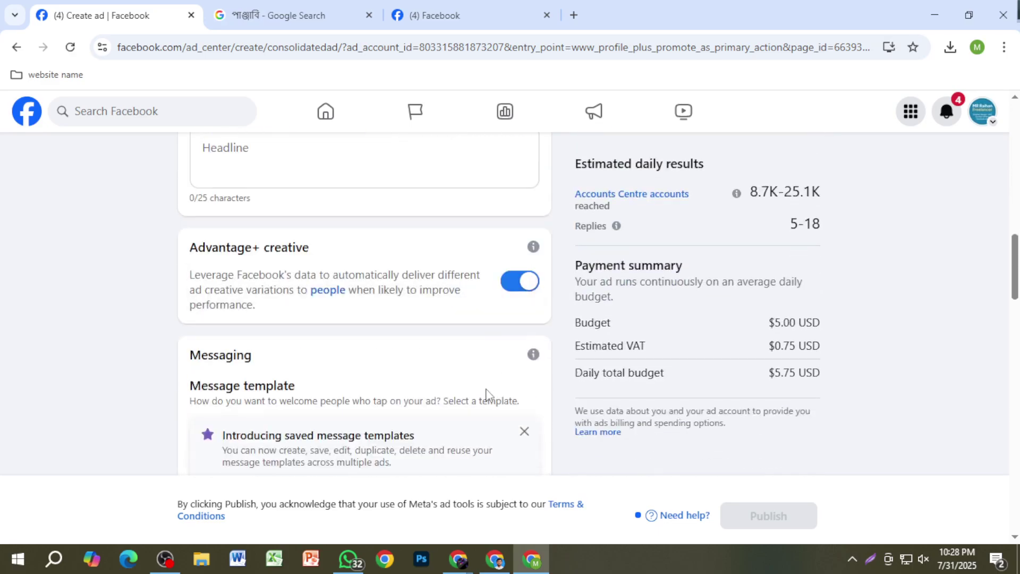
pyautogui.scroll(-10, 486, 393)
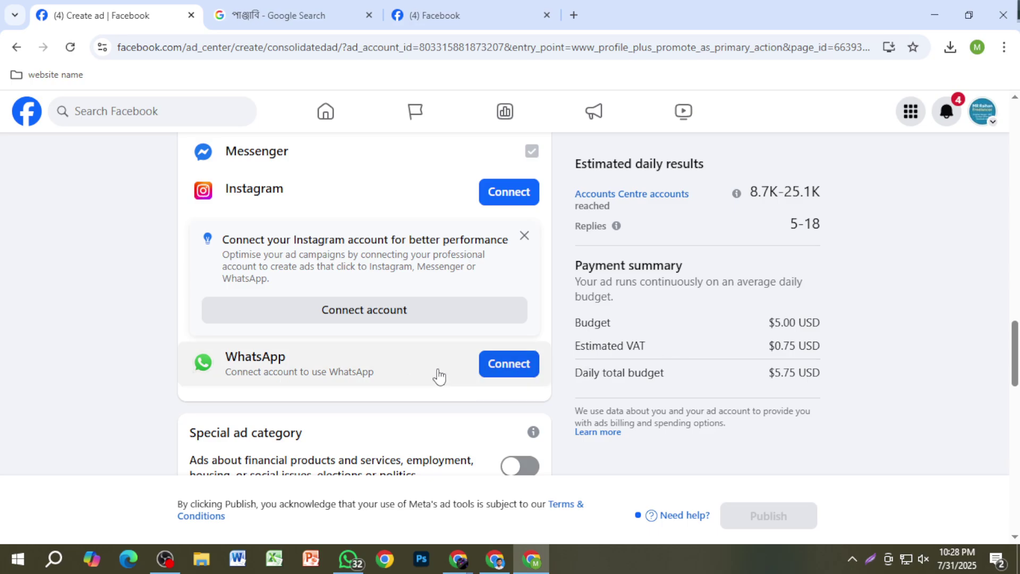
pyautogui.scroll(2, 485, 398)
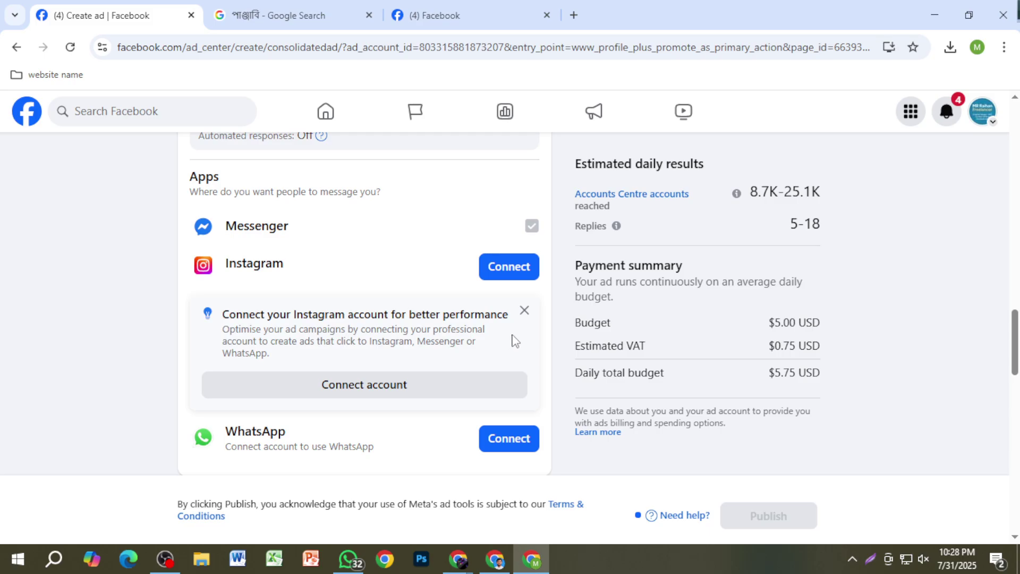
pyautogui.scroll(-3, 492, 372)
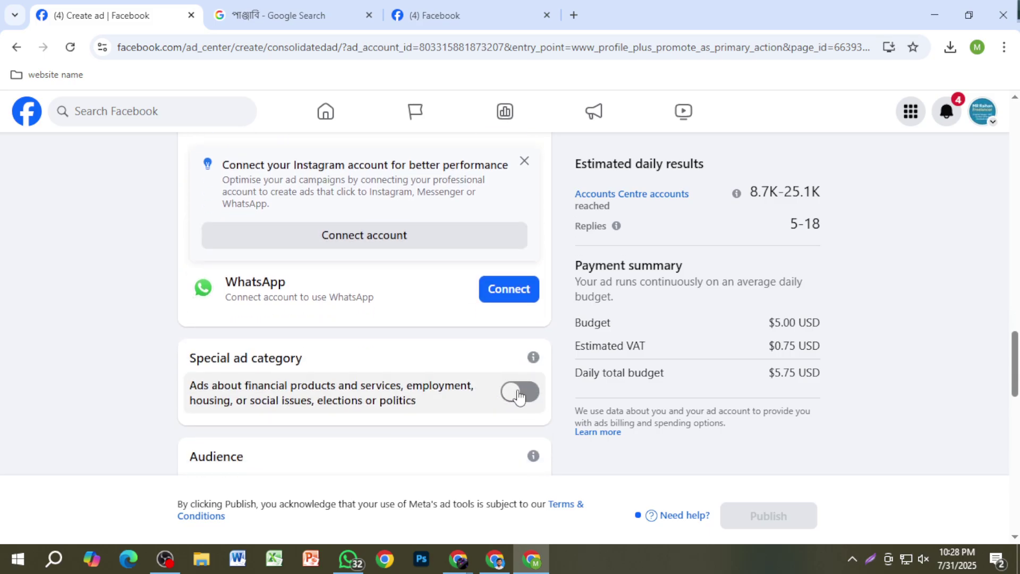
pyautogui.scroll(3, 481, 398)
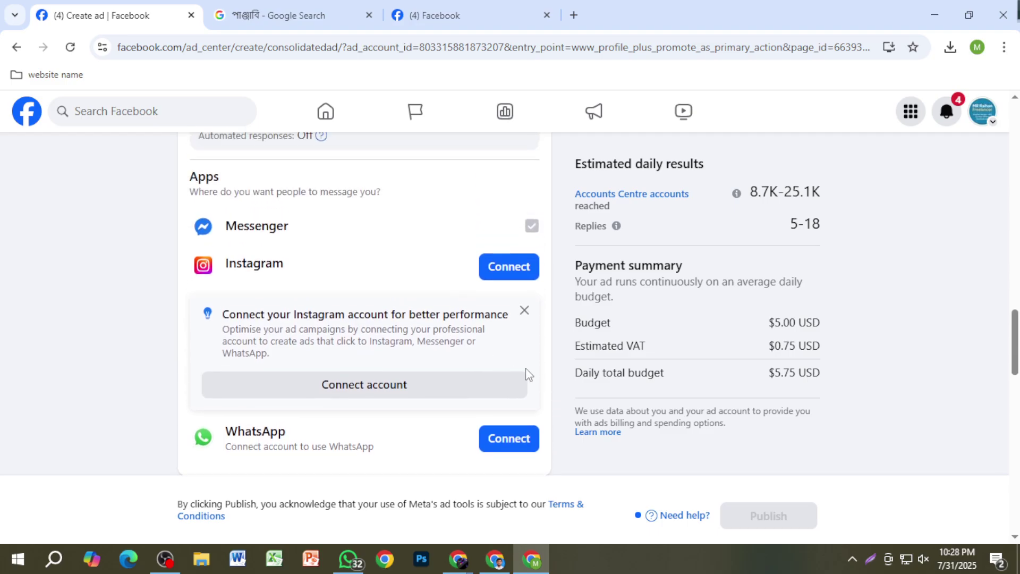
pyautogui.scroll(2, 526, 378)
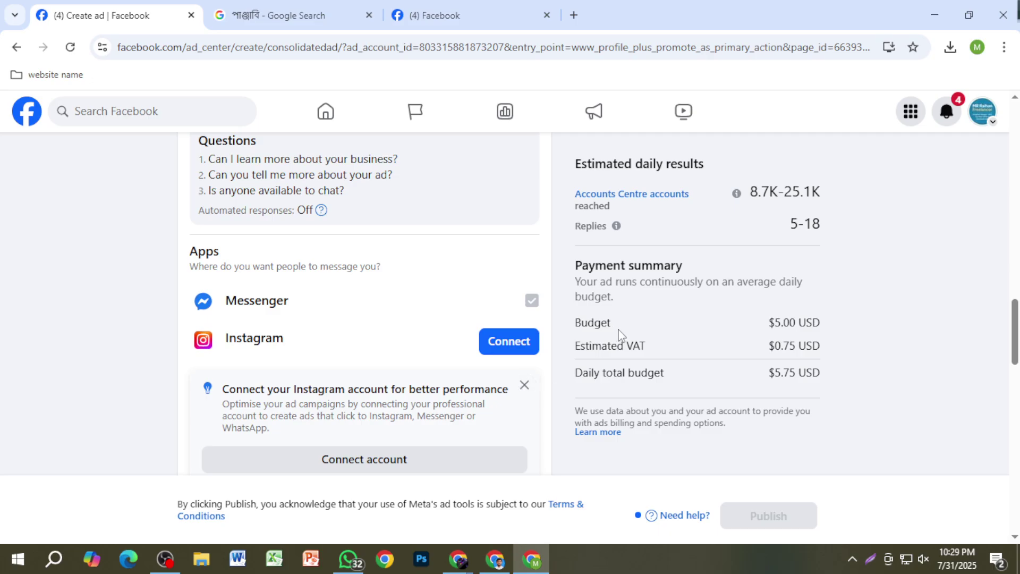
pyautogui.click(523, 385)
# Step: Start a Lightshot screen-area capture with the Print key
pyautogui.scroll(-4, 530, 373)
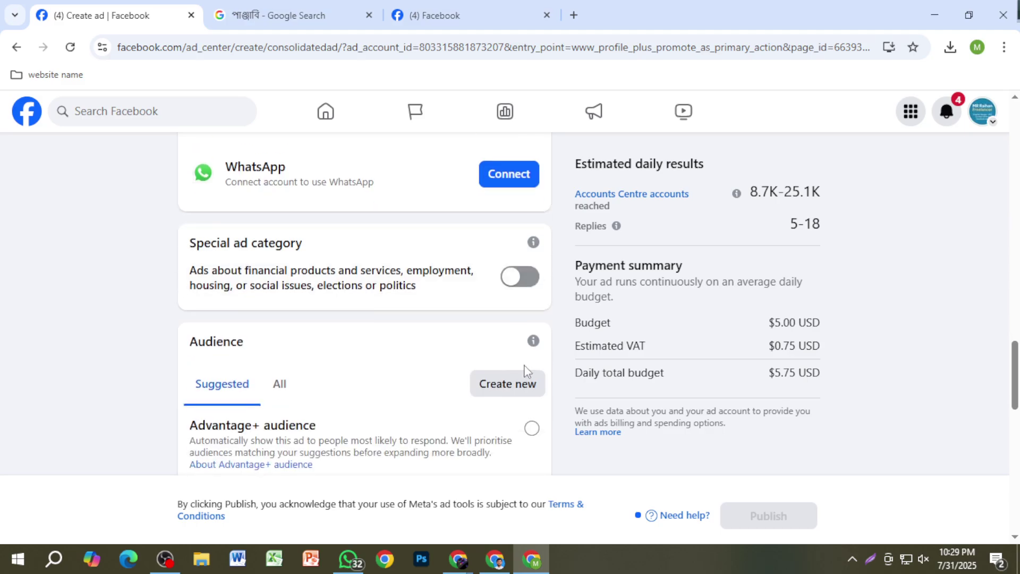
pyautogui.scroll(3, 524, 372)
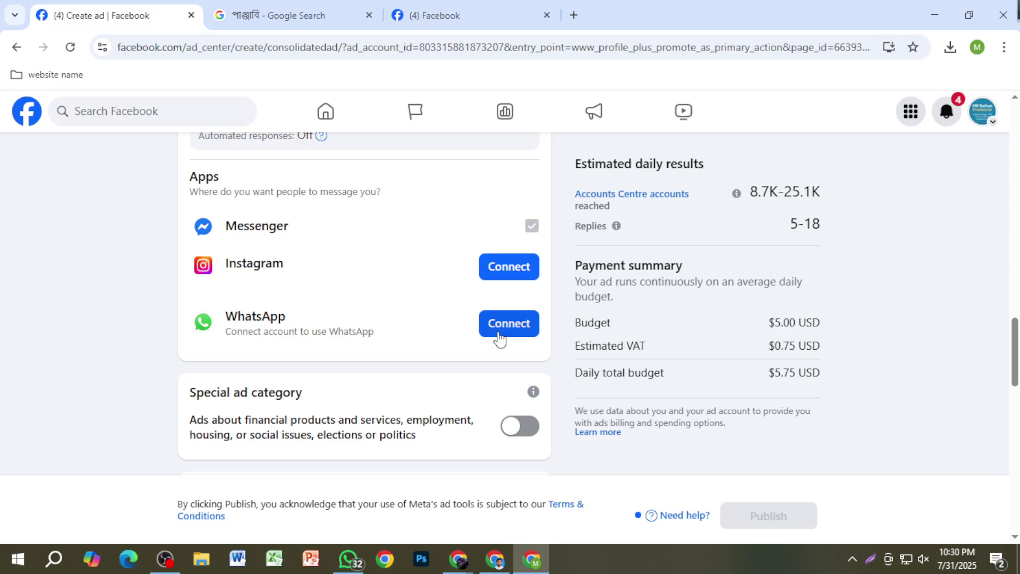
pyautogui.scroll(-3, 499, 340)
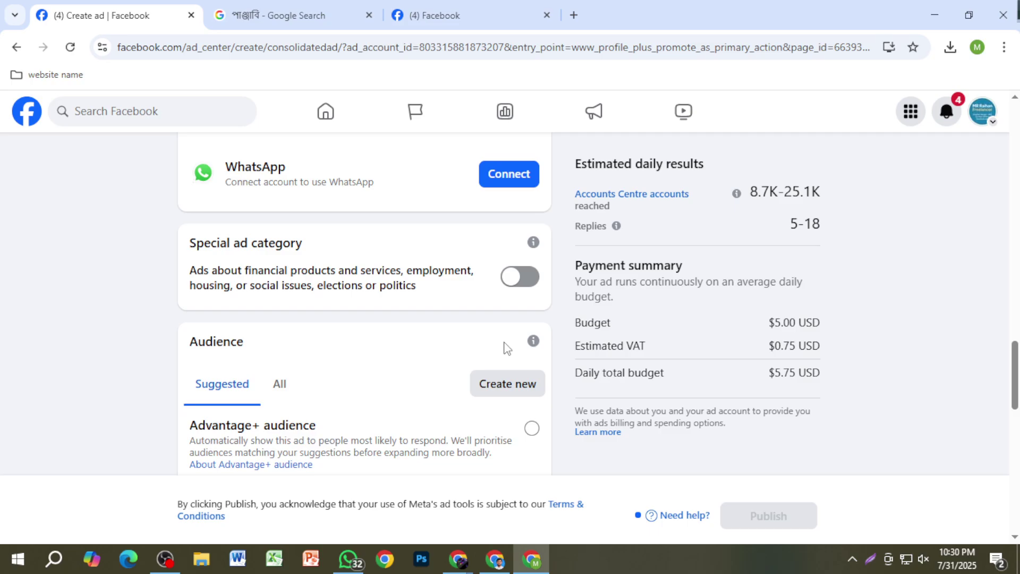
pyautogui.press('Print')
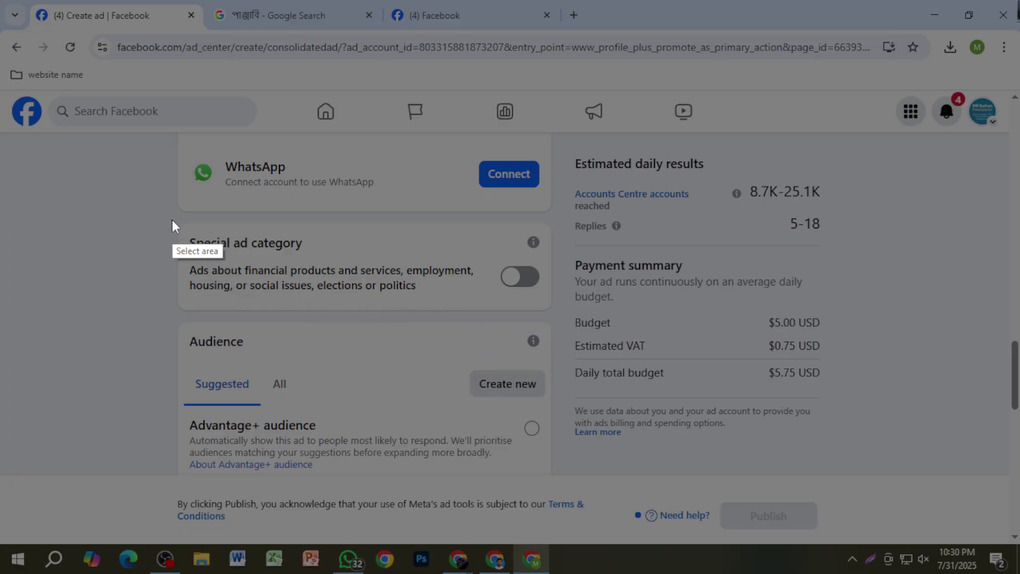
# Step: Frame the Special ad category card with the capture selection, trimming its edges to fit
pyautogui.moveTo(172, 220); pyautogui.dragTo(562, 319)
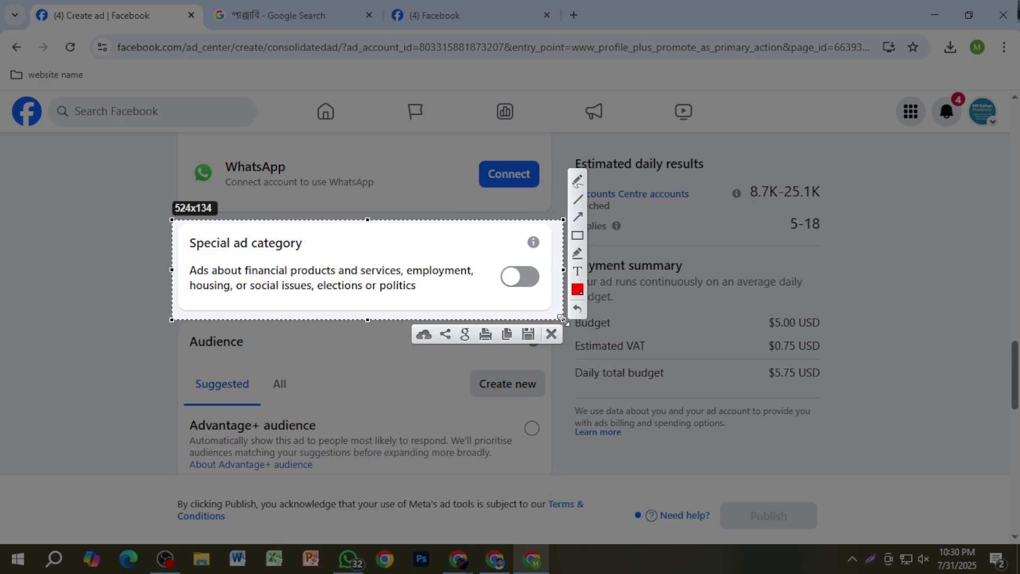
pyautogui.moveTo(562, 319); pyautogui.dragTo(555, 311)
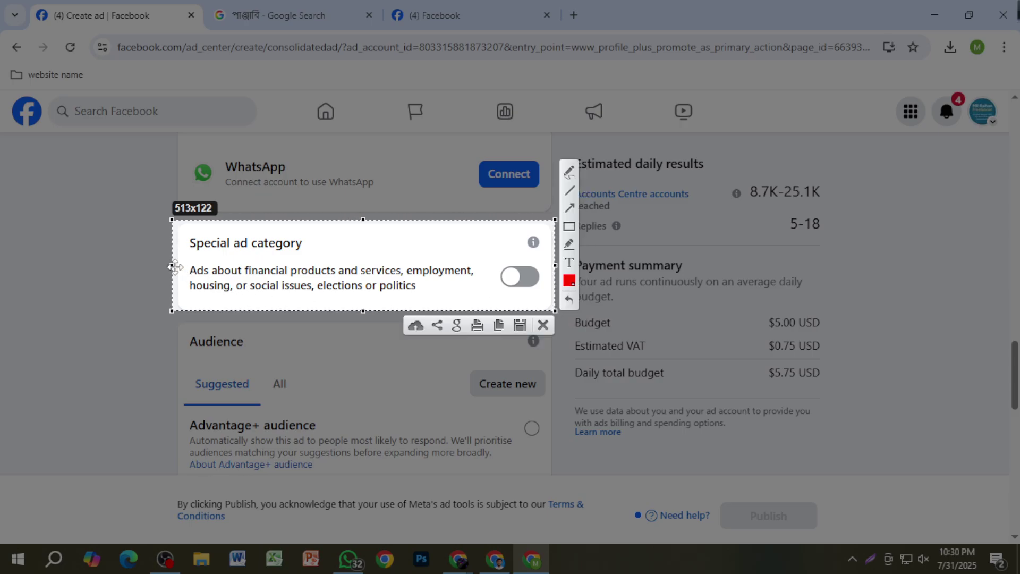
pyautogui.moveTo(174, 267); pyautogui.dragTo(179, 267)
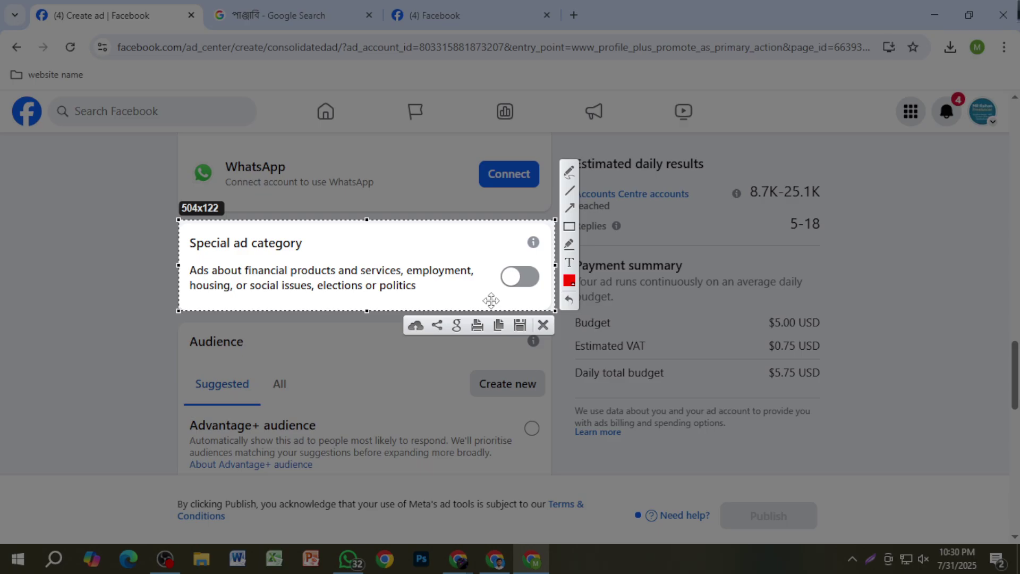
pyautogui.moveTo(555, 266); pyautogui.dragTo(554, 266)
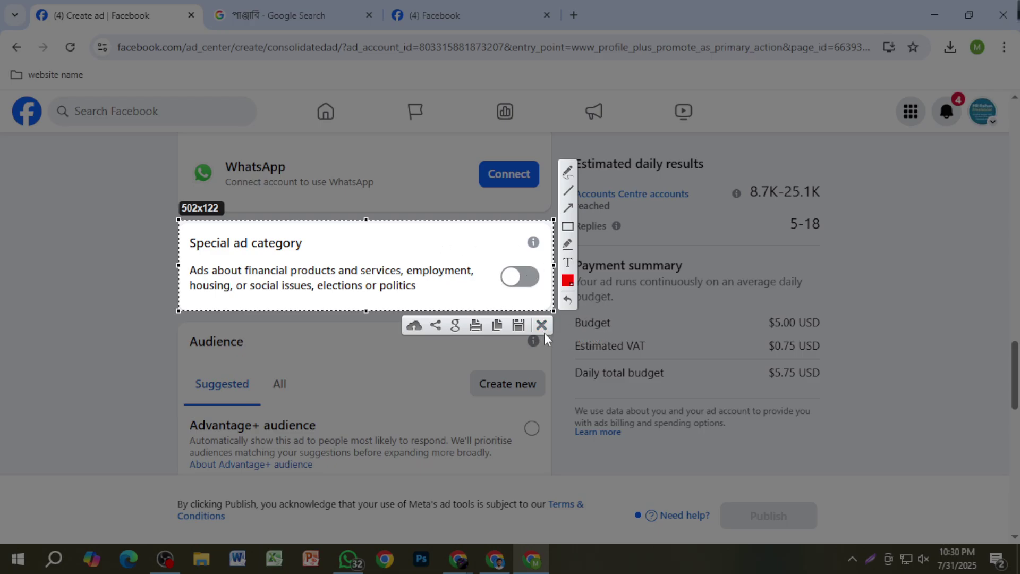
# Step: Cancel the capture, then snip around the preview's Sponsored label and discard that too
pyautogui.click(541, 325)
pyautogui.scroll(15, 797, 318)
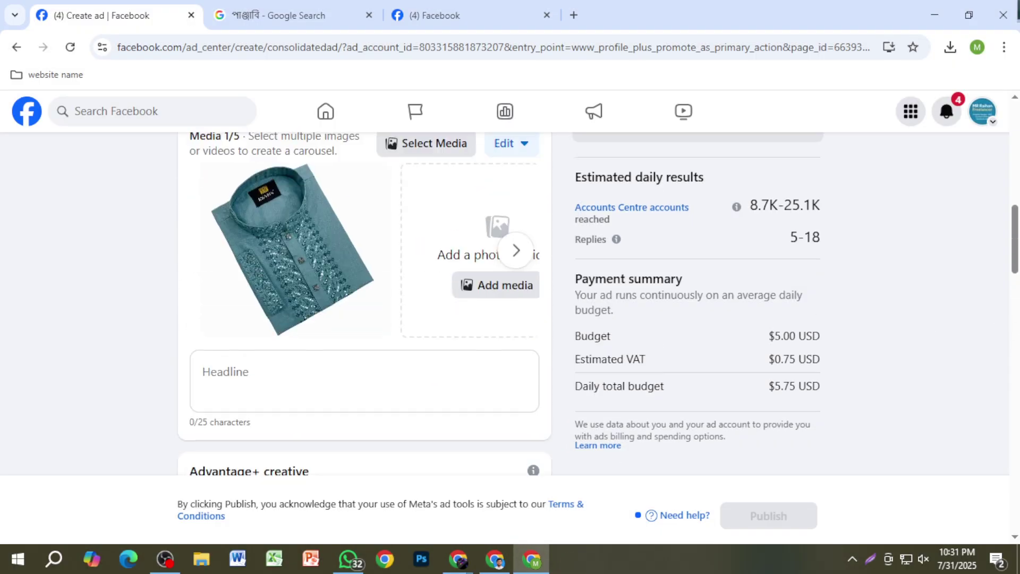
pyautogui.scroll(5, 762, 313)
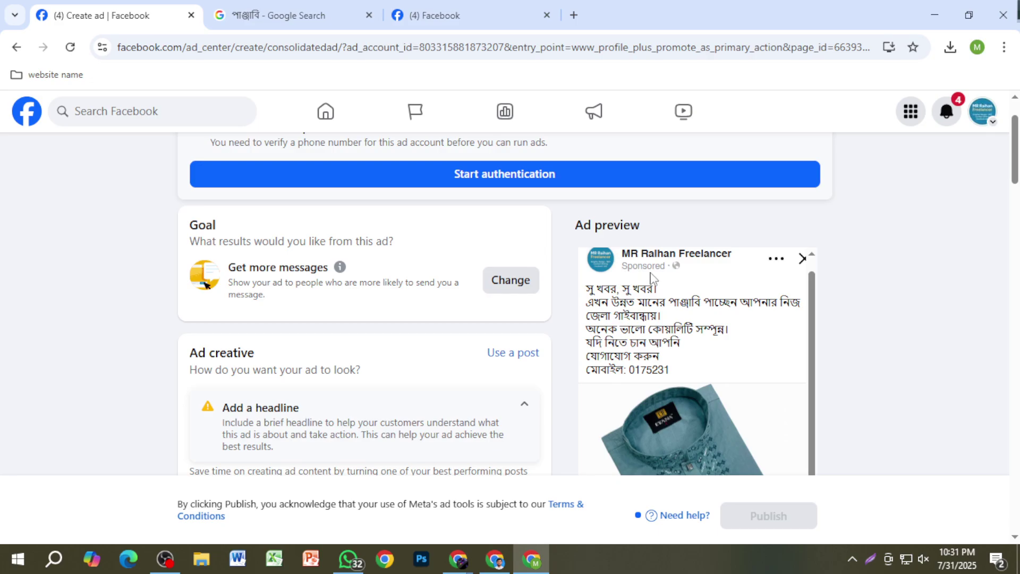
pyautogui.press('Print')
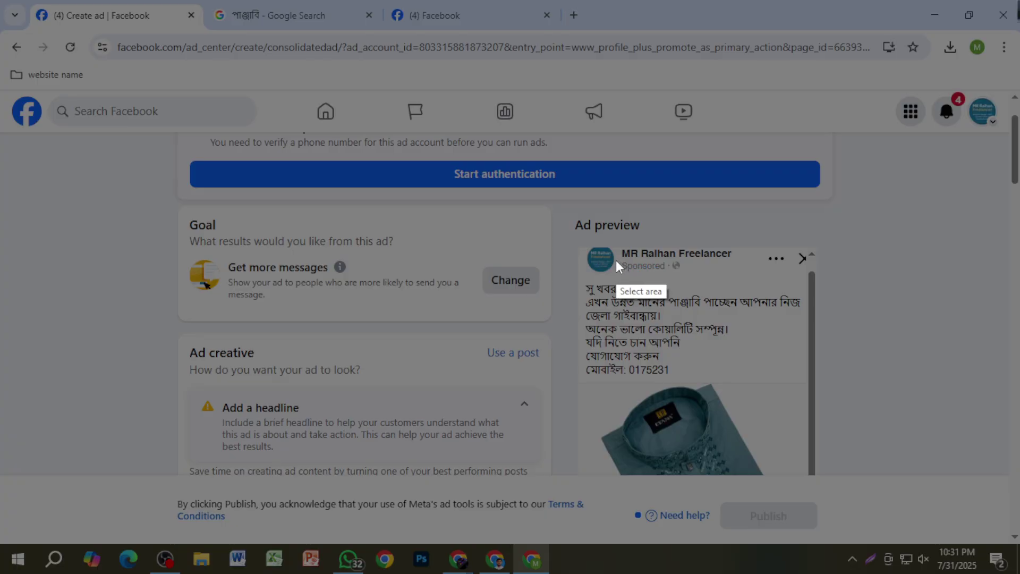
pyautogui.moveTo(617, 255); pyautogui.dragTo(674, 274)
pyautogui.click(674, 294)
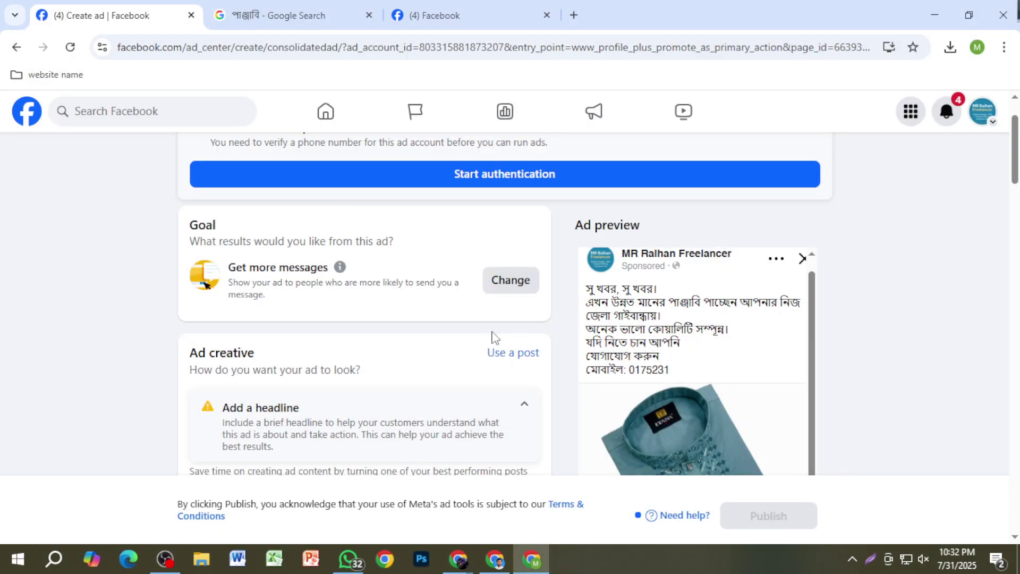
# Step: Scroll down the ad form to the Daily budget, still set at $5.00
pyautogui.scroll(-3, 478, 367)
pyautogui.scroll(-4, 451, 414)
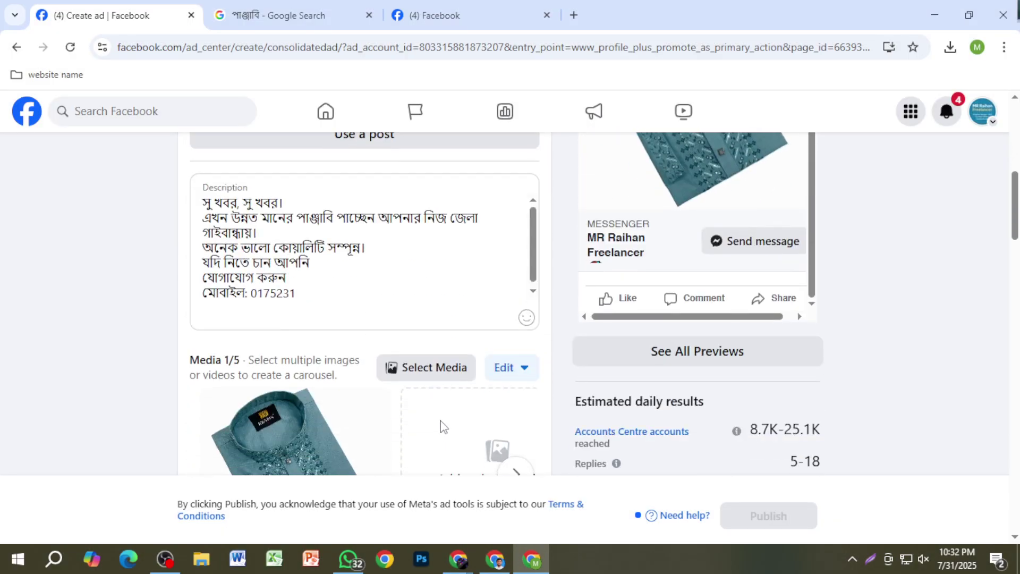
pyautogui.scroll(-10, 436, 433)
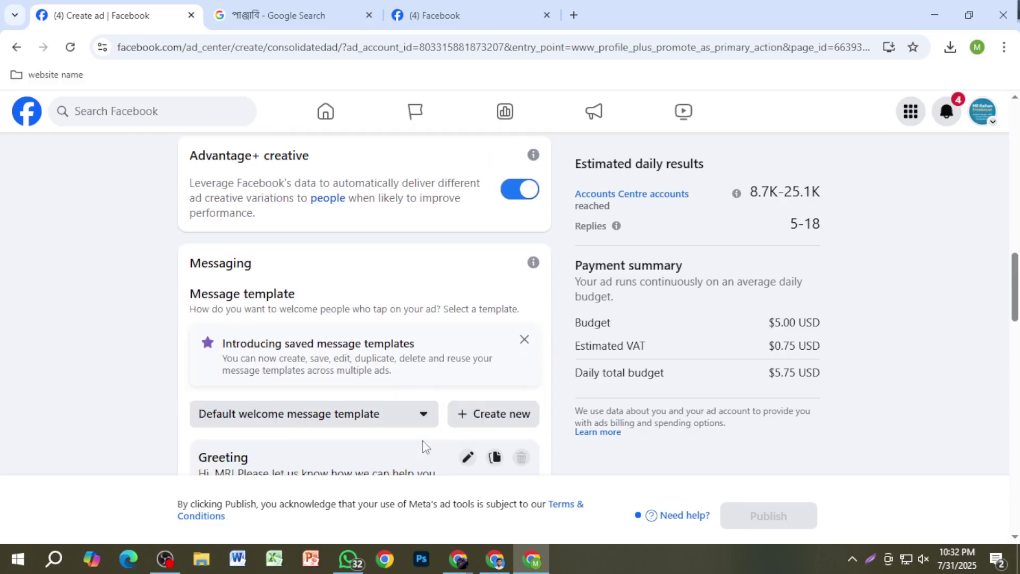
pyautogui.scroll(-10, 428, 444)
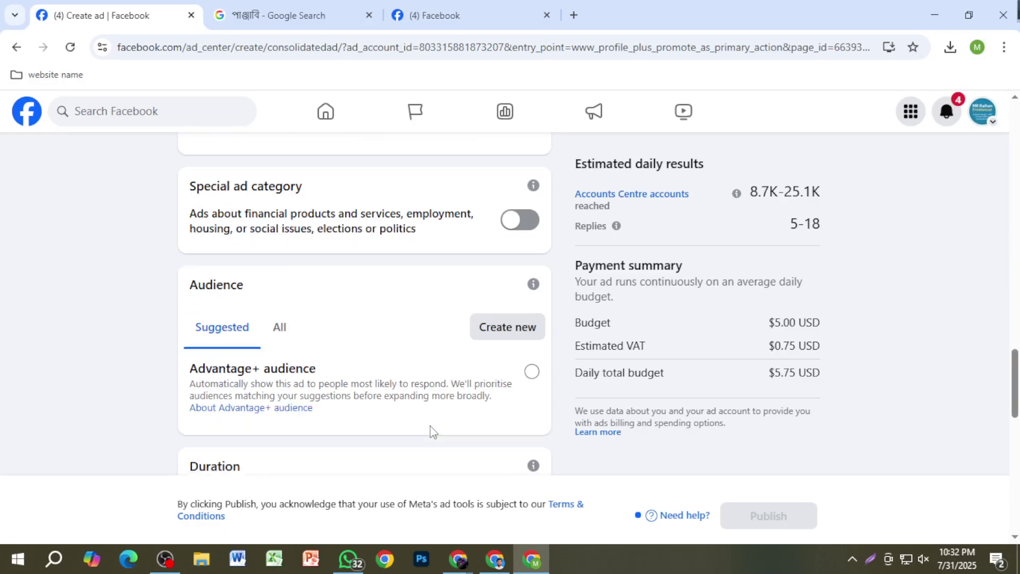
pyautogui.scroll(1, 328, 302)
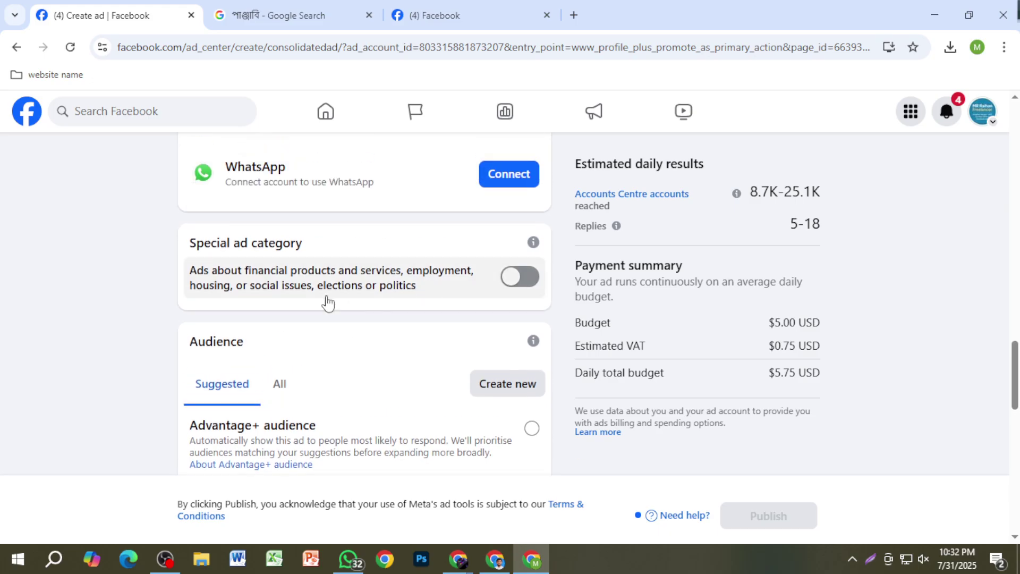
pyautogui.scroll(-3, 367, 386)
pyautogui.scroll(-3, 433, 351)
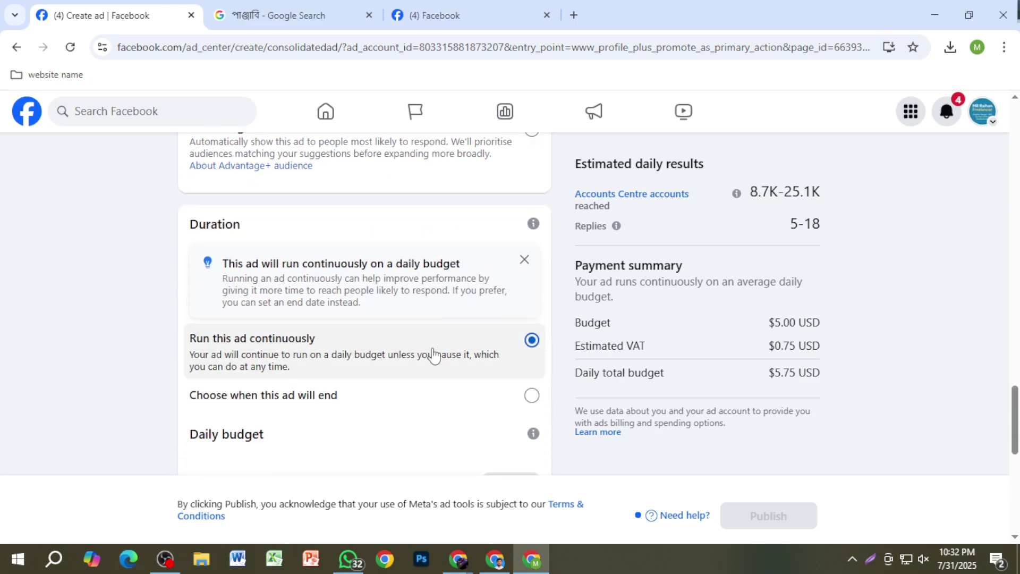
pyautogui.scroll(-5, 433, 353)
pyautogui.scroll(3, 413, 371)
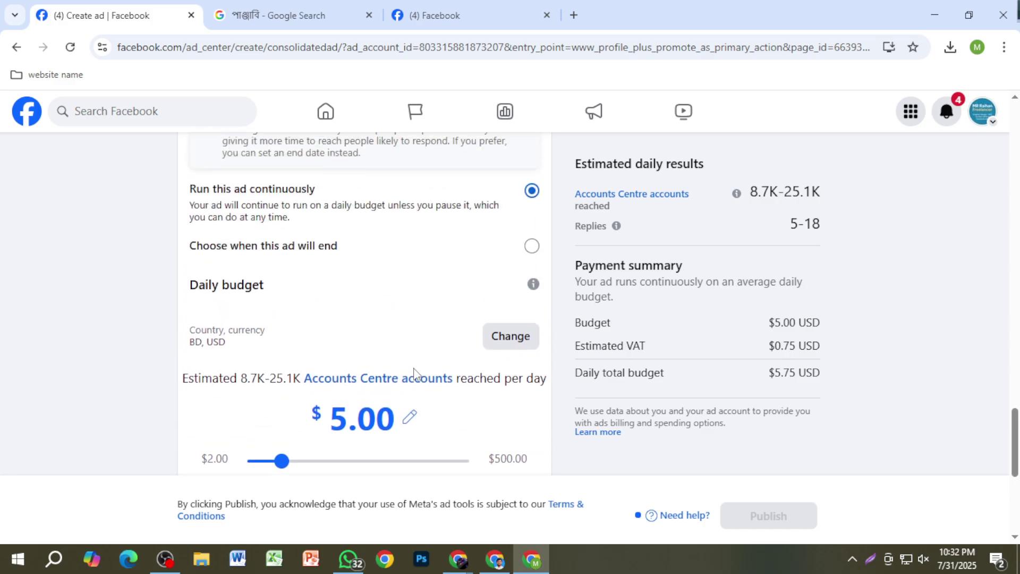
pyautogui.scroll(-3, 419, 368)
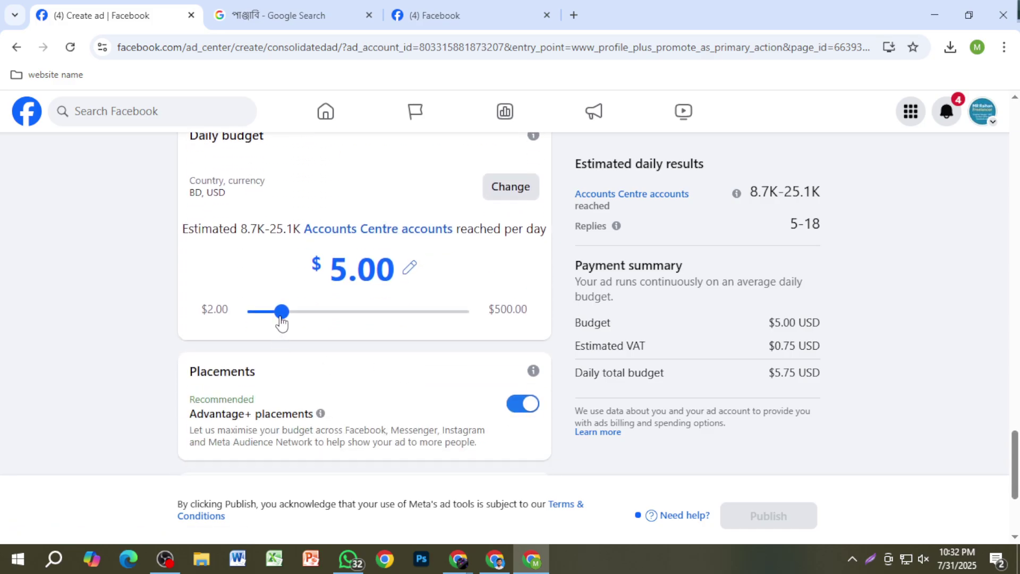
pyautogui.scroll(1, 319, 372)
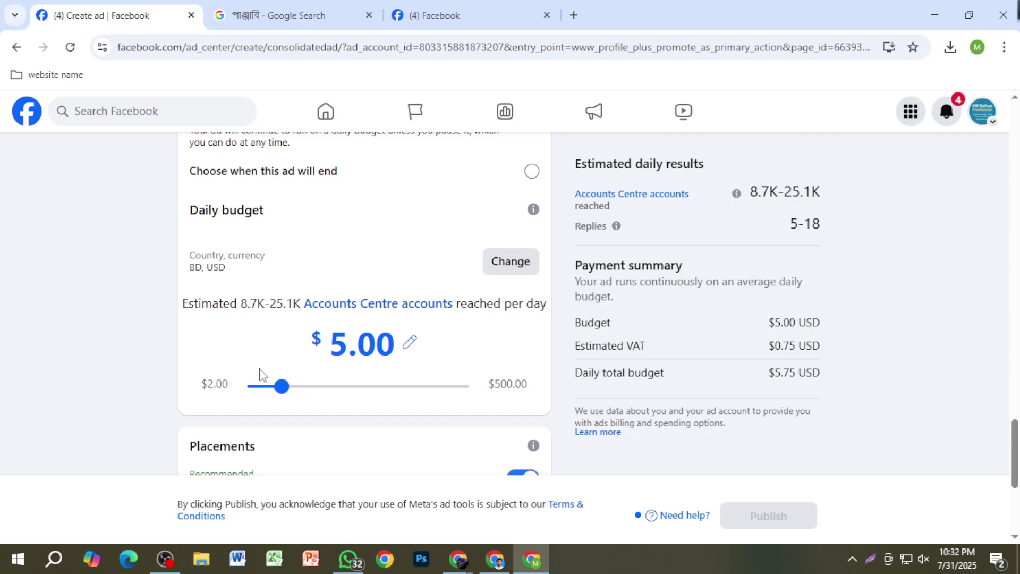
# Step: Raise the daily budget slider to $20.00, briefly checking the Google Meet call window
pyautogui.moveTo(282, 387); pyautogui.dragTo(374, 400)
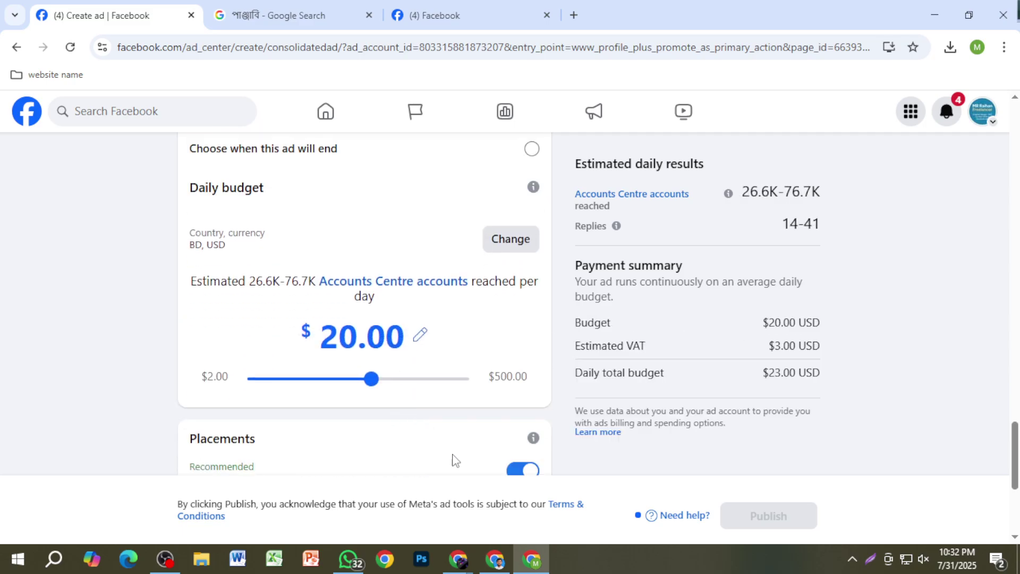
pyautogui.moveTo(462, 567)
pyautogui.click(382, 505)
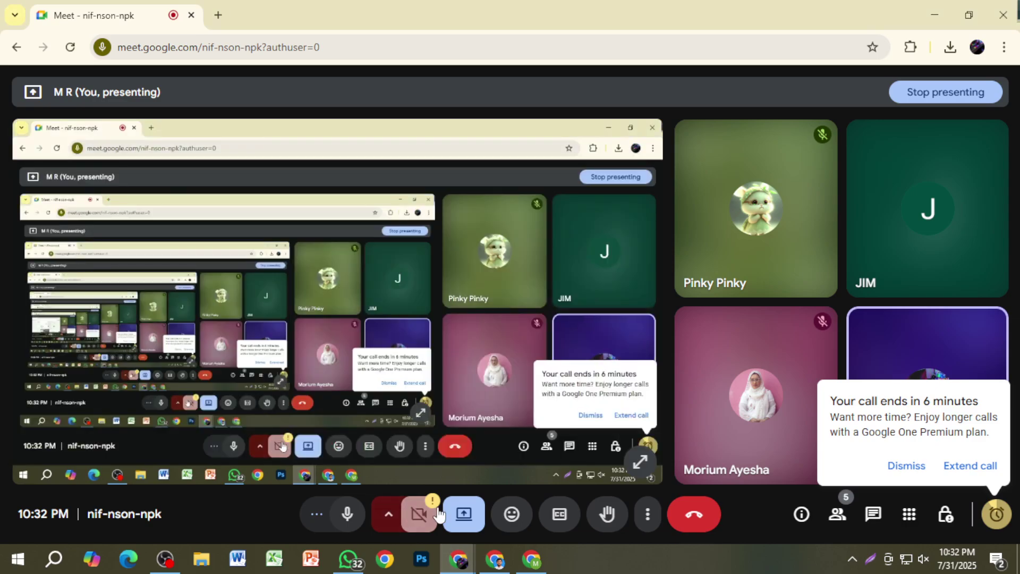
pyautogui.hotkey('alt', 'Tab')
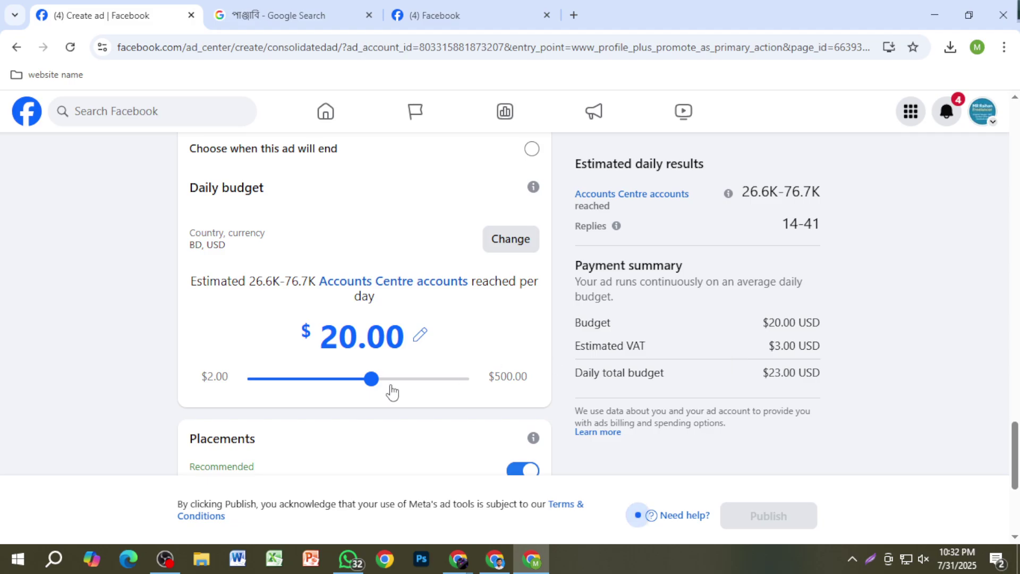
# Step: Drag the daily budget down to $3.00 ($3.45 total with VAT) and review the creative
pyautogui.scroll(1, 585, 397)
pyautogui.scroll(10, 731, 353)
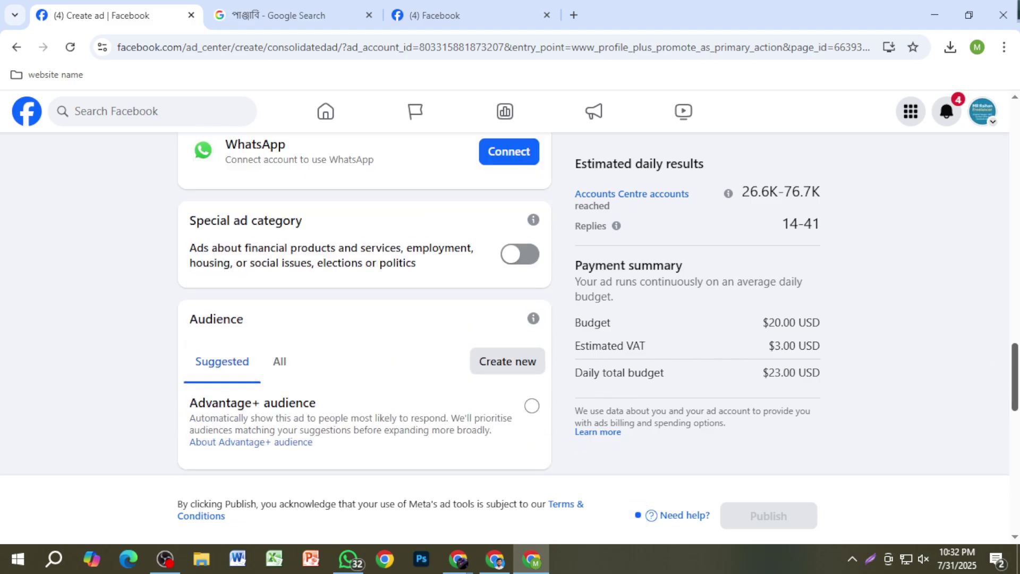
pyautogui.scroll(5, 731, 353)
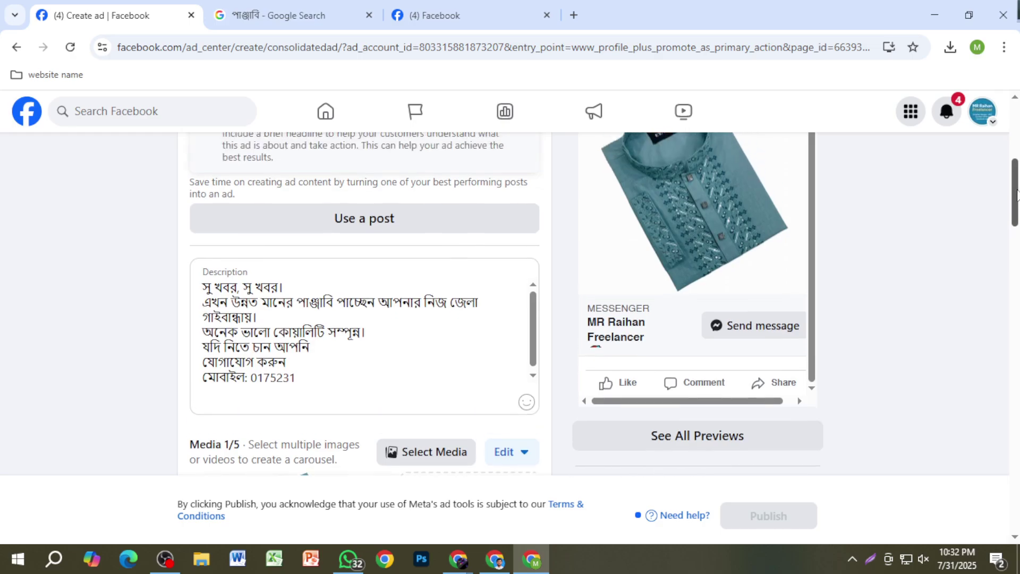
pyautogui.moveTo(1013, 185); pyautogui.dragTo(1003, 445)
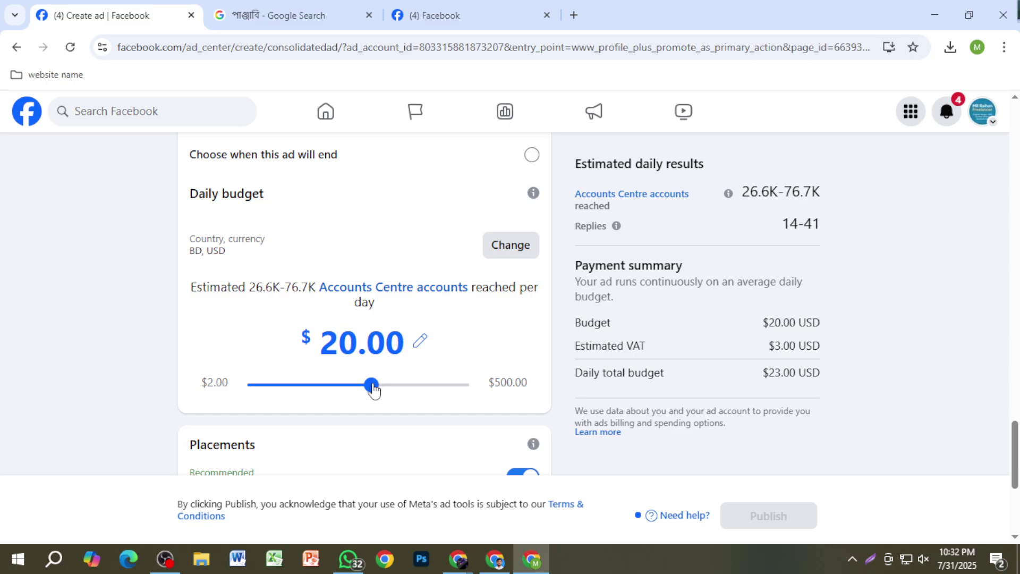
pyautogui.moveTo(371, 385); pyautogui.dragTo(264, 390)
pyautogui.scroll(15, 620, 399)
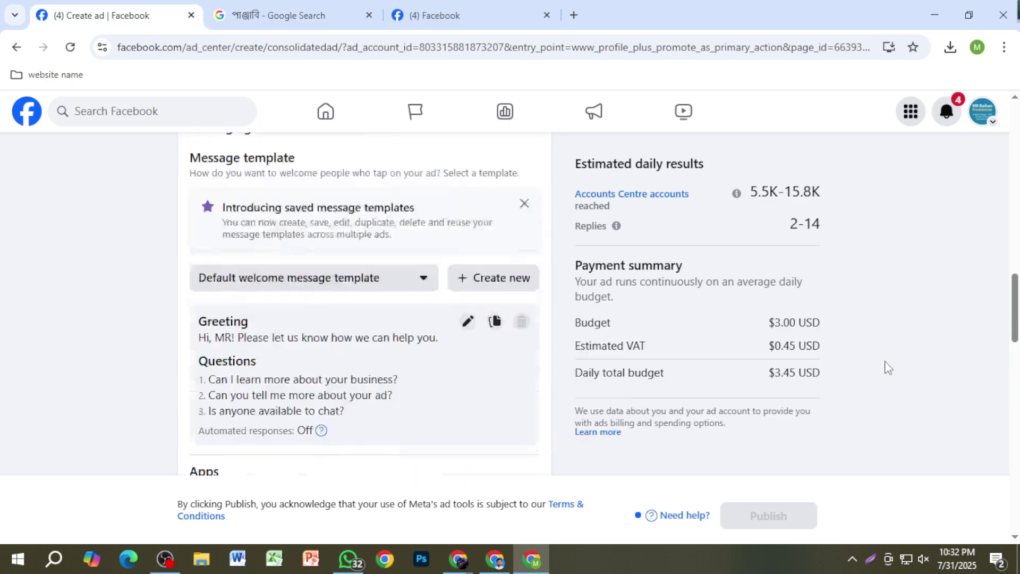
pyautogui.scroll(3, 831, 346)
pyautogui.scroll(-3, 674, 333)
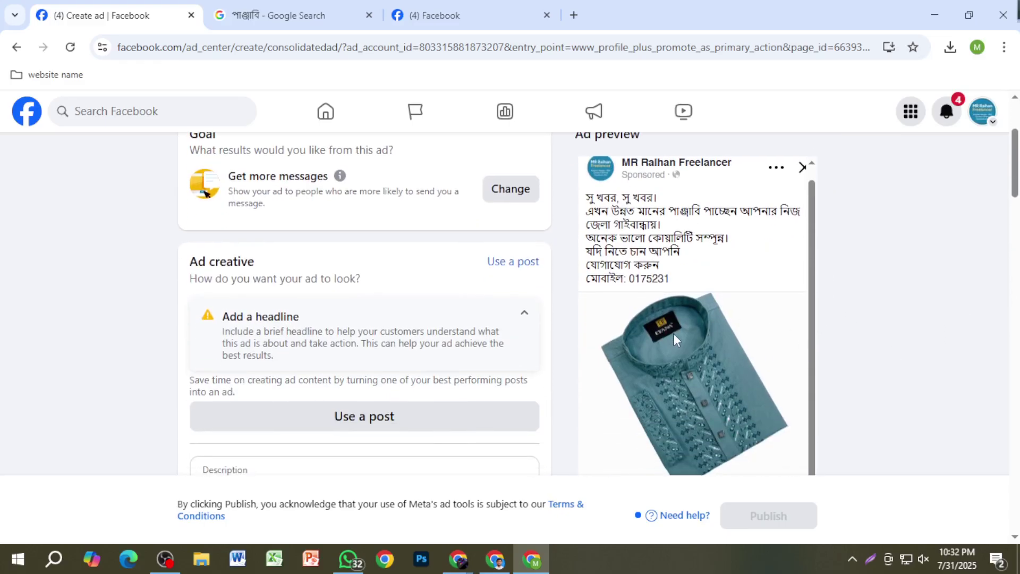
pyautogui.scroll(-2, 672, 370)
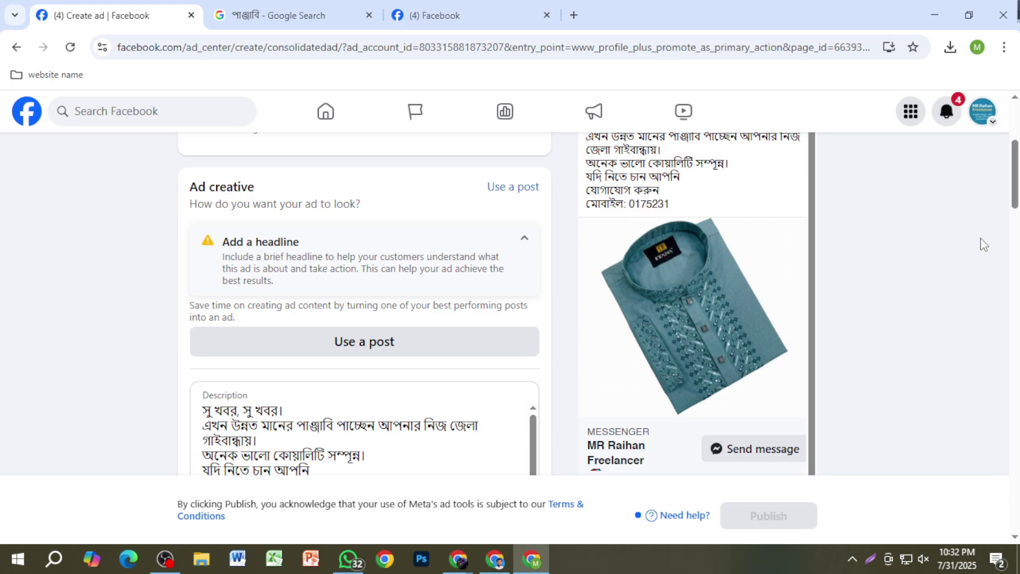
pyautogui.press('Print')
pyautogui.moveTo(828, 264)
pyautogui.mouseDown()
pyautogui.moveTo(993, 419)
pyautogui.moveTo(1003, 408)
pyautogui.mouseUp()
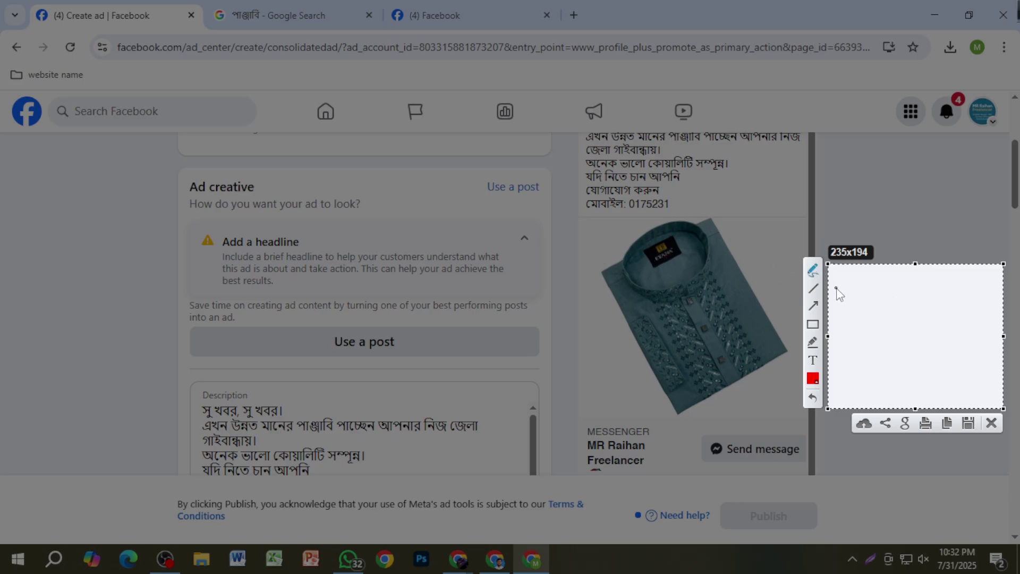
pyautogui.moveTo(836, 290)
pyautogui.mouseDown()
pyautogui.moveTo(858, 307)
pyautogui.moveTo(861, 290)
pyautogui.moveTo(893, 284)
pyautogui.mouseUp()
pyautogui.moveTo(897, 277)
pyautogui.mouseDown()
pyautogui.moveTo(901, 301)
pyautogui.moveTo(919, 280)
pyautogui.mouseUp()
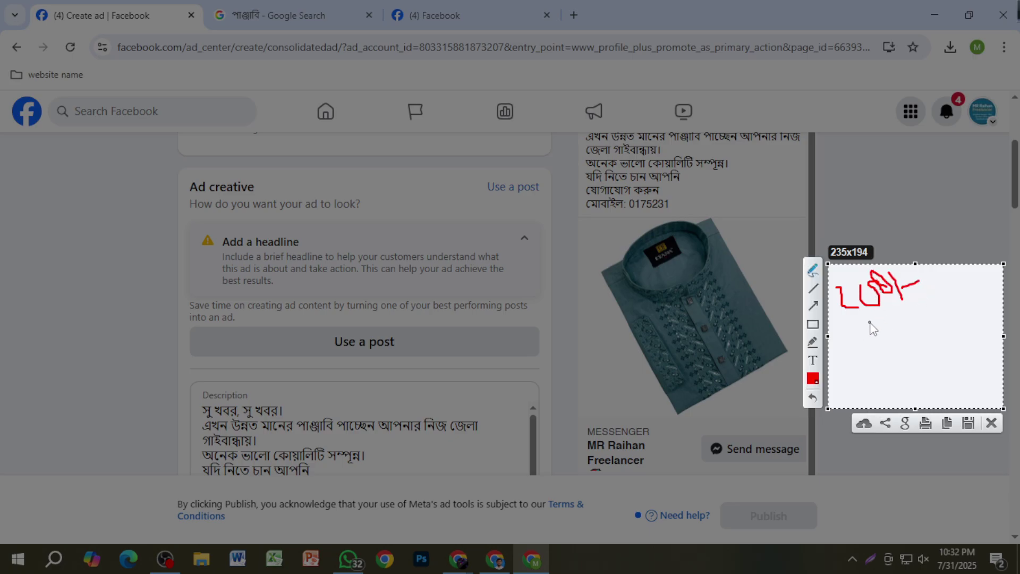
pyautogui.moveTo(833, 333); pyautogui.dragTo(968, 277)
pyautogui.moveTo(851, 339)
pyautogui.mouseDown()
pyautogui.moveTo(869, 355)
pyautogui.moveTo(902, 338)
pyautogui.mouseUp()
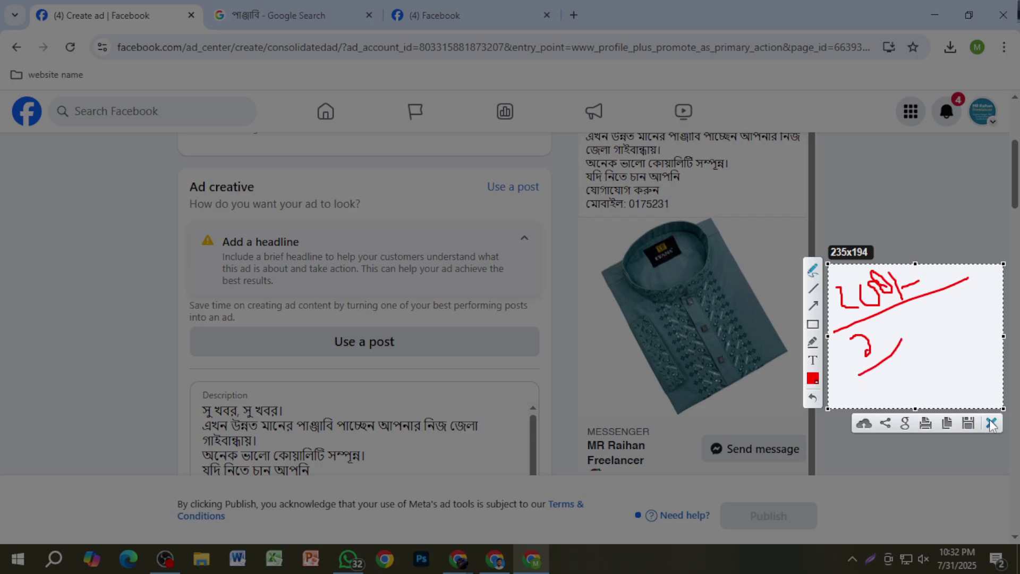
pyautogui.click(991, 423)
pyautogui.scroll(-15, 690, 357)
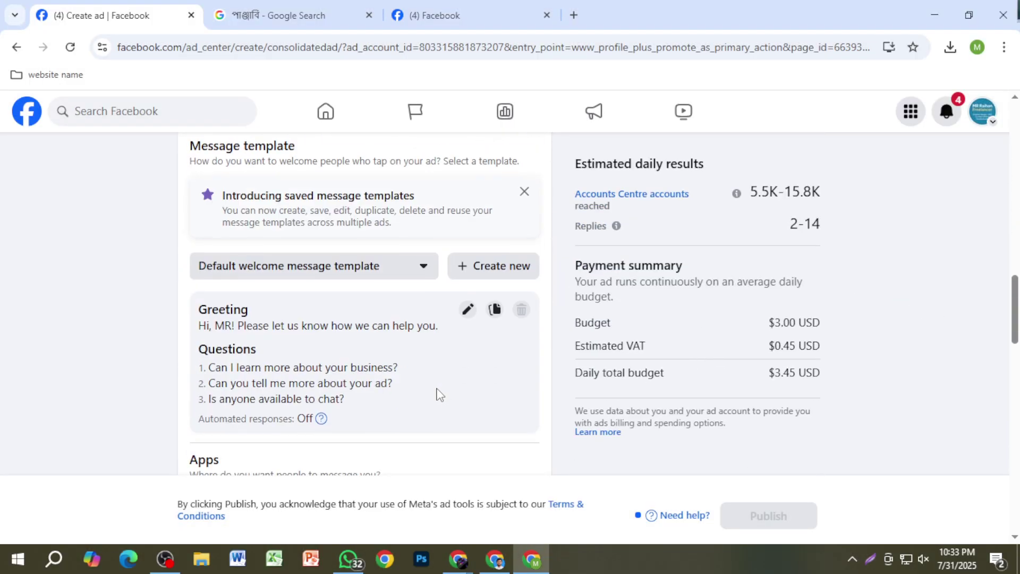
# Step: Drag the Daily budget slider to the $2.00 minimum, making the daily total $2.30
pyautogui.scroll(-18, 437, 394)
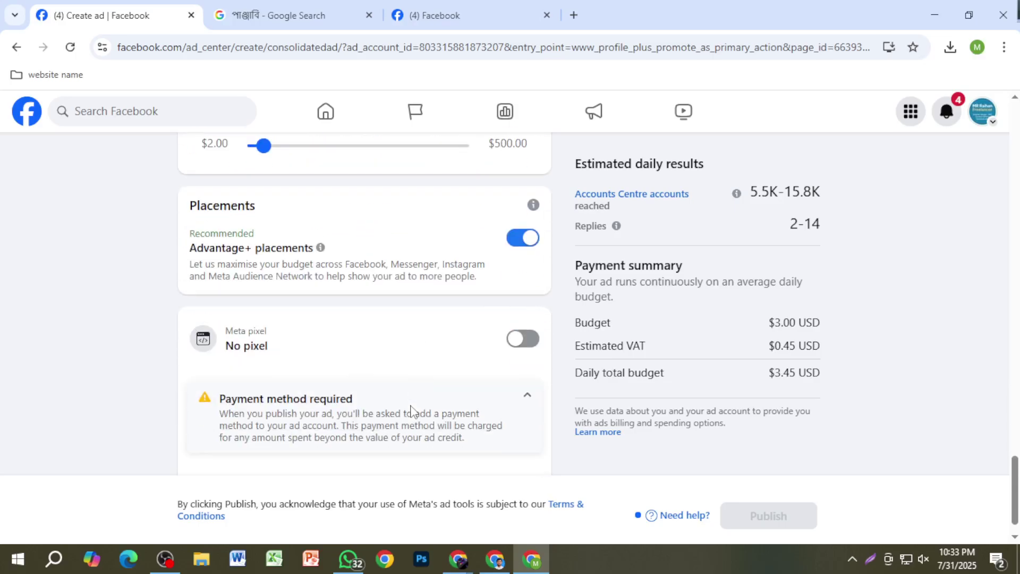
pyautogui.scroll(4, 409, 412)
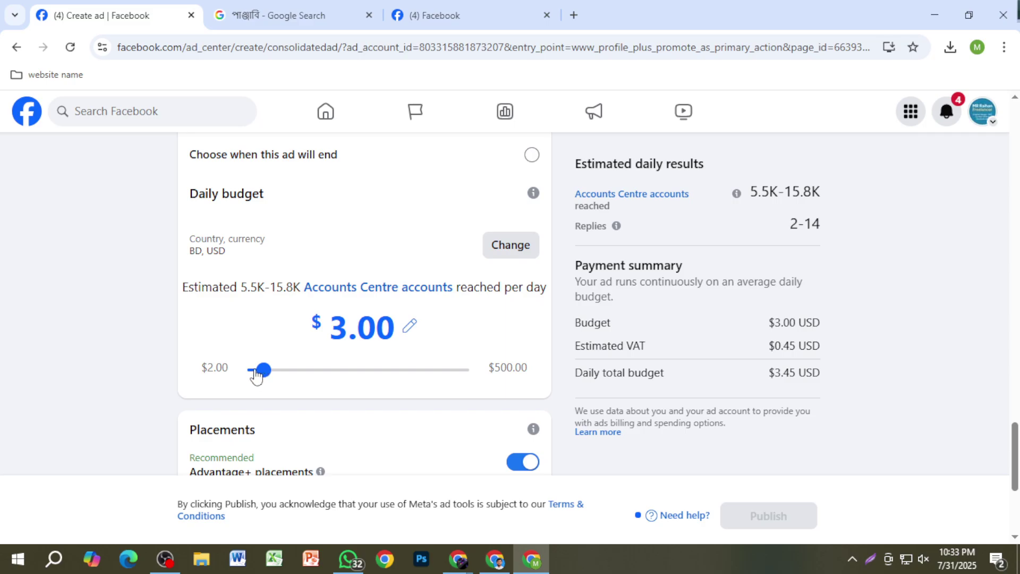
pyautogui.moveTo(260, 372); pyautogui.dragTo(256, 372)
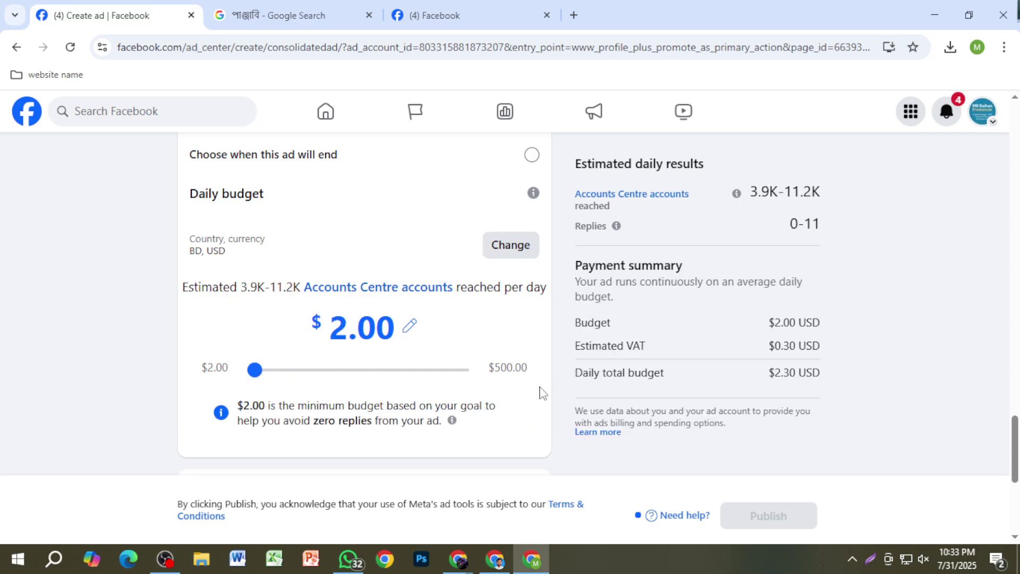
pyautogui.scroll(3, 786, 349)
pyautogui.scroll(3, 807, 342)
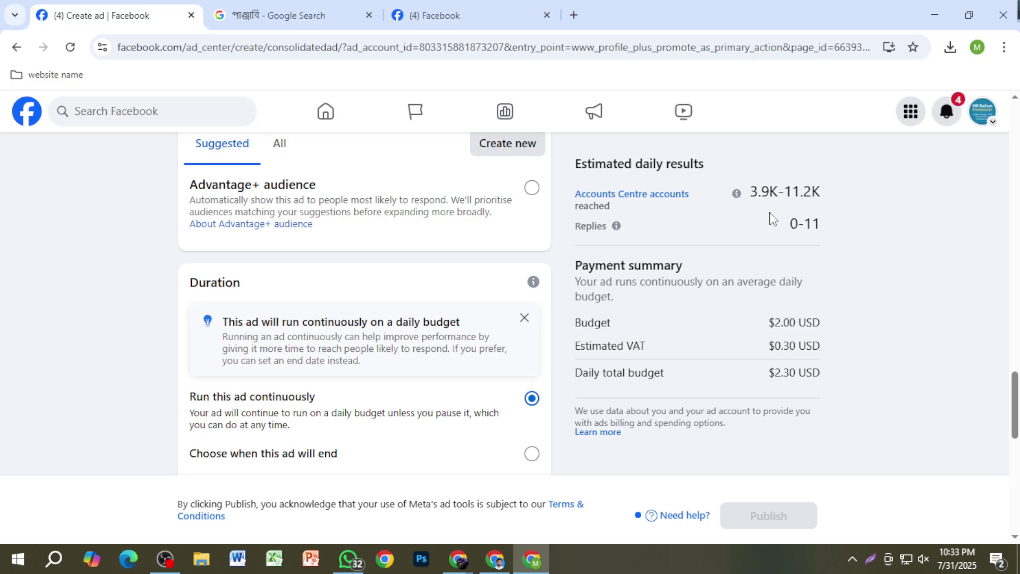
# Step: Review the settings and the 3.9K–11.2K accounts and 0–11 replies estimates
pyautogui.moveTo(1016, 425)
pyautogui.mouseDown()
pyautogui.moveTo(1015, 201)
pyautogui.moveTo(1015, 428)
pyautogui.mouseUp()
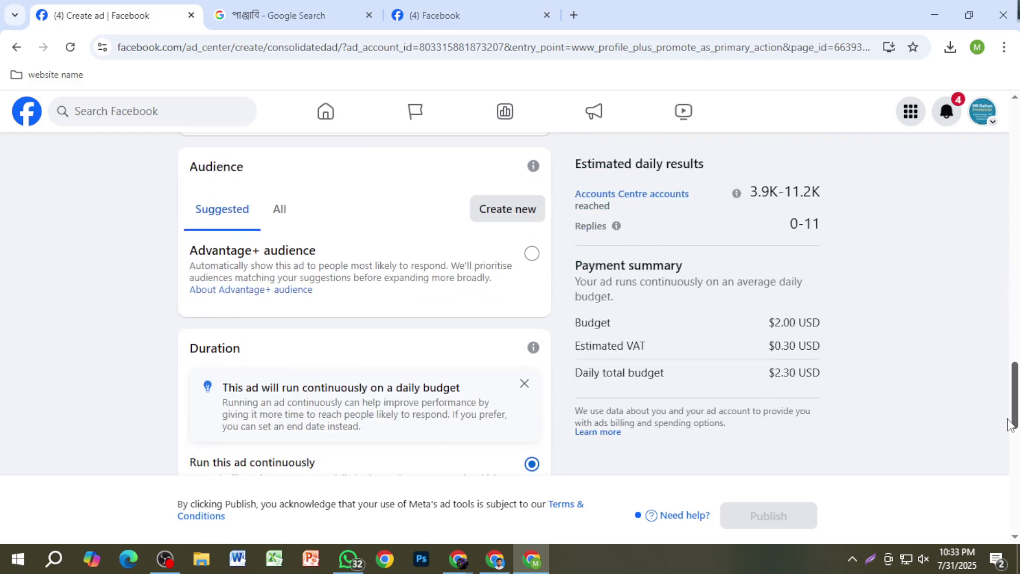
pyautogui.scroll(-10, 835, 431)
pyautogui.scroll(3, 420, 383)
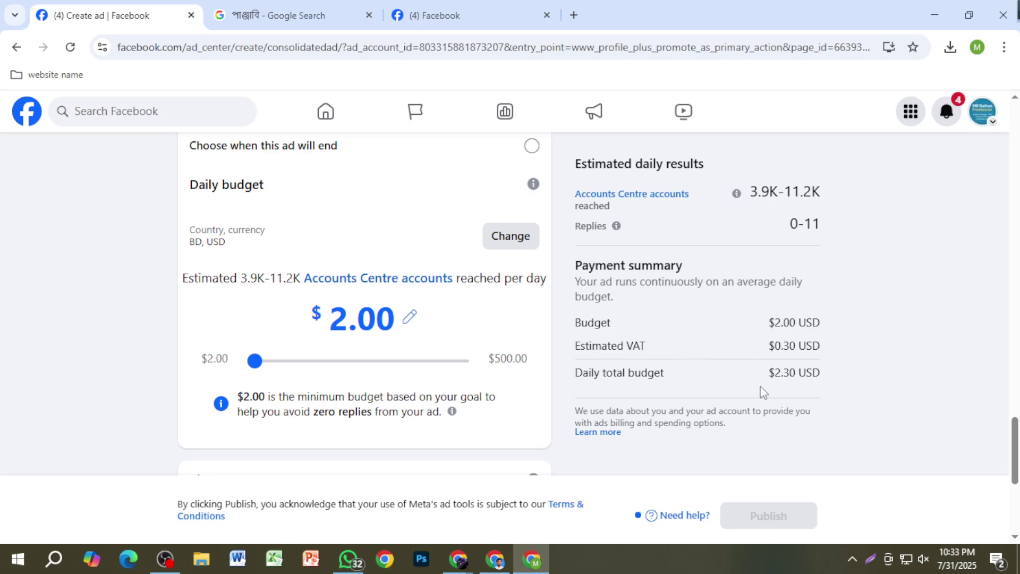
pyautogui.scroll(-5, 772, 409)
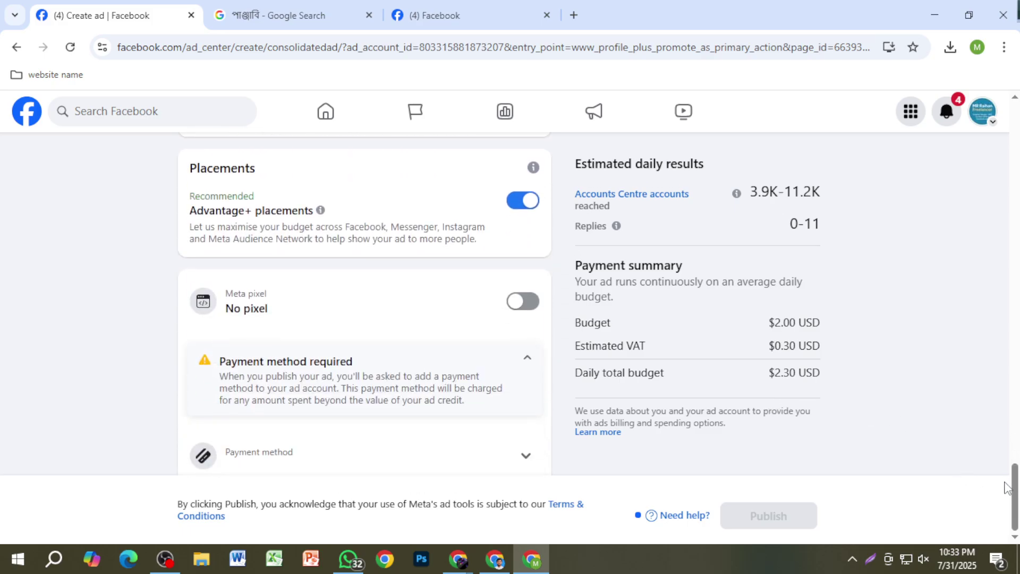
pyautogui.moveTo(1010, 494); pyautogui.dragTo(795, 340)
pyautogui.scroll(3, 791, 321)
pyautogui.scroll(-10, 751, 410)
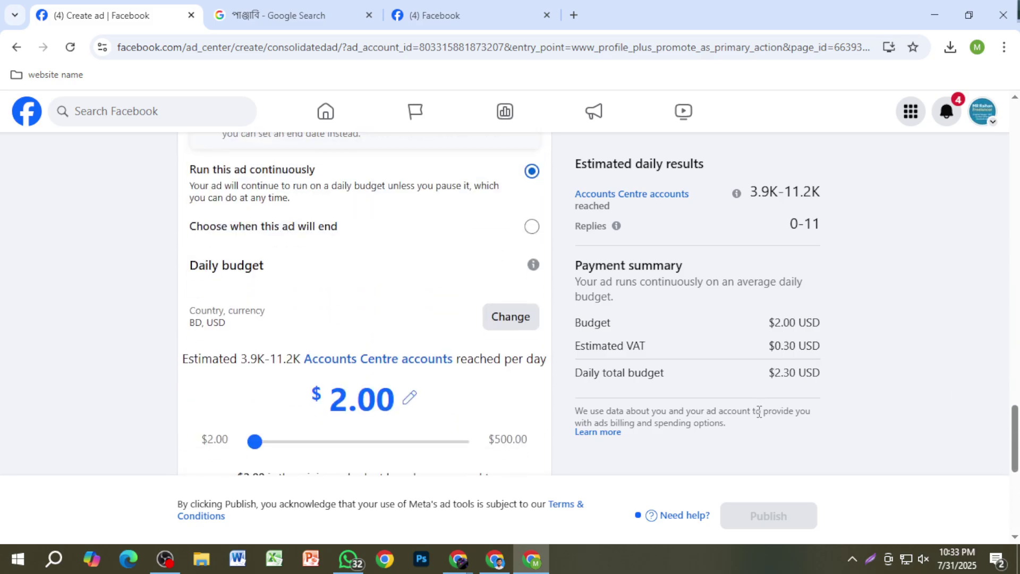
pyautogui.scroll(-4, 760, 412)
pyautogui.scroll(6, 760, 411)
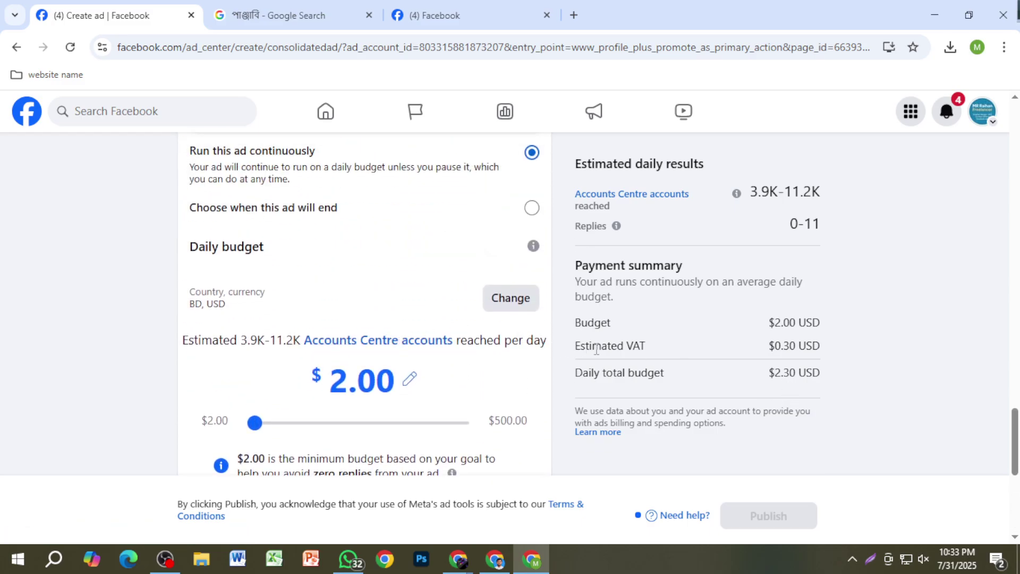
pyautogui.scroll(1, 658, 366)
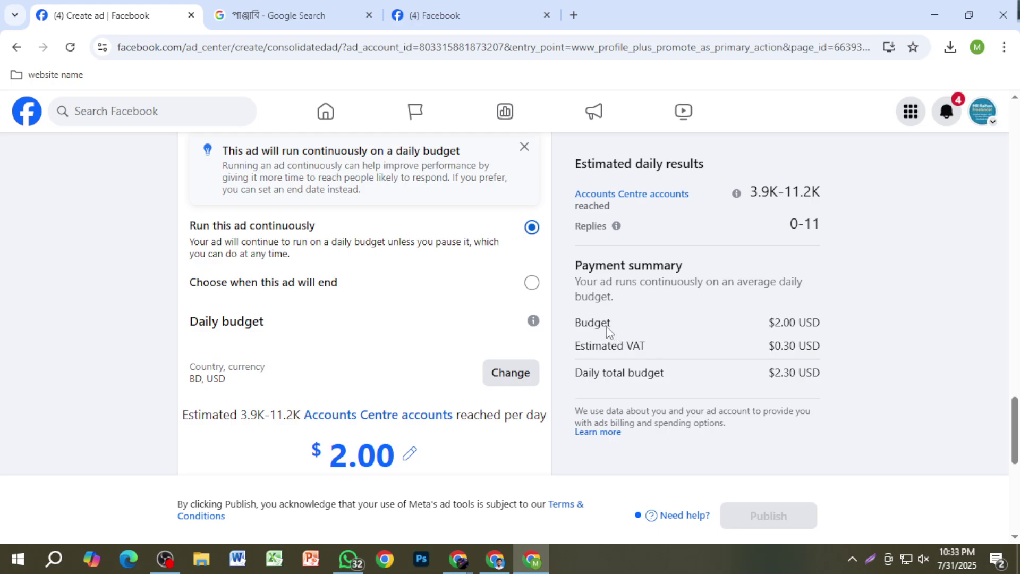
pyautogui.scroll(4, 686, 354)
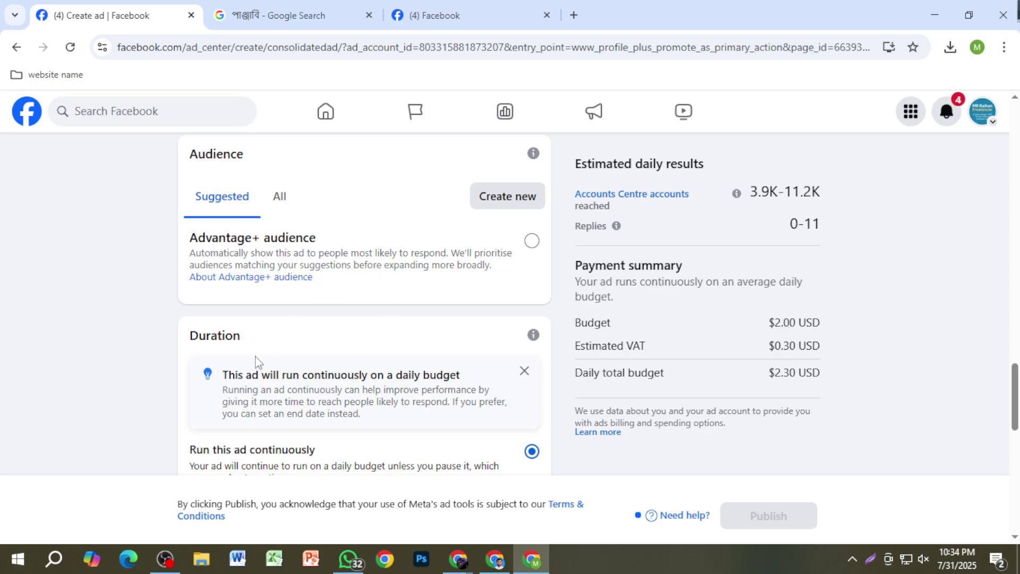
# Step: Launch Calculator, compute 223 × 2, then clear the result
pyautogui.click(17, 558)
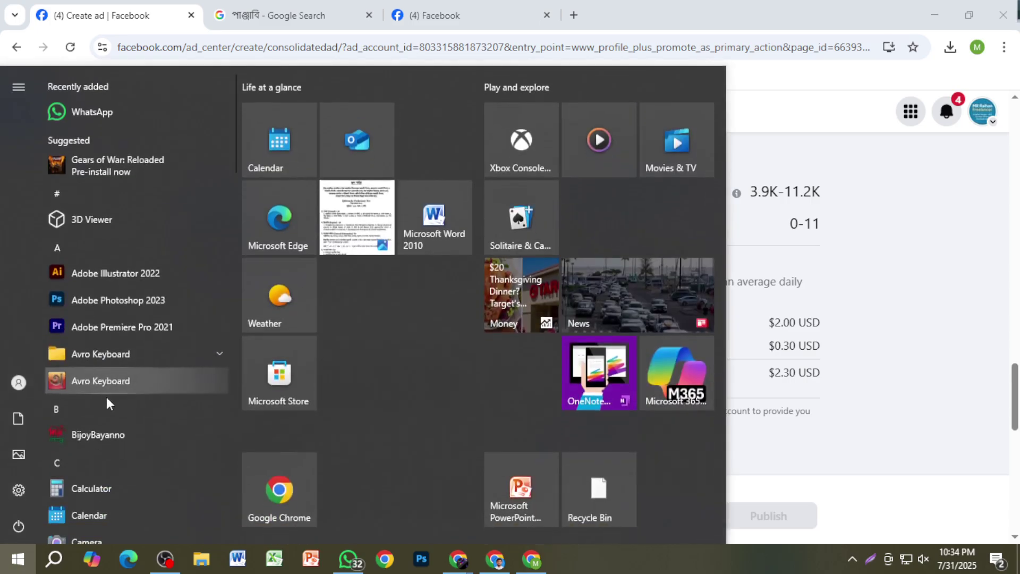
pyautogui.click(125, 488)
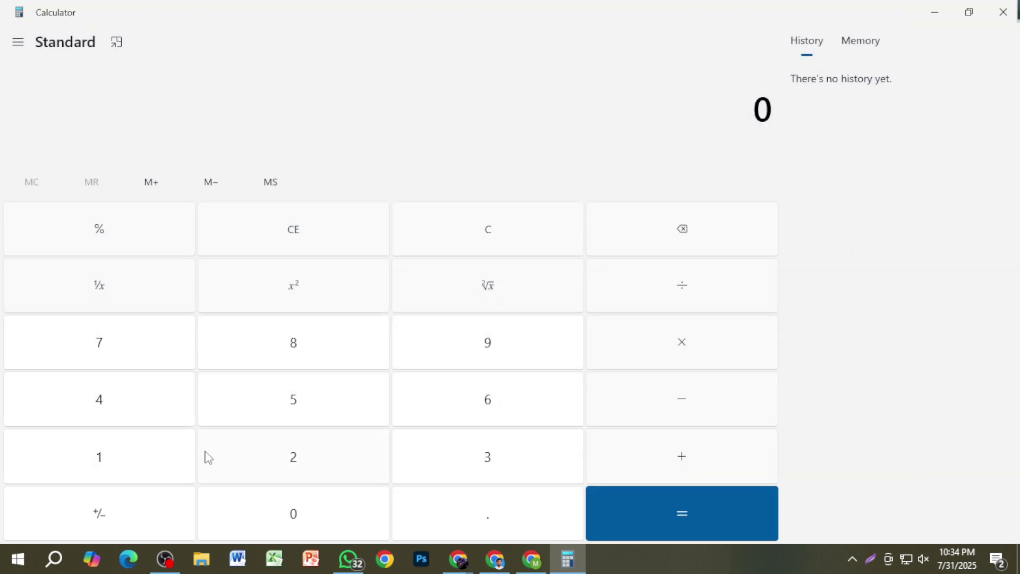
pyautogui.click(296, 464)
pyautogui.click(298, 467)
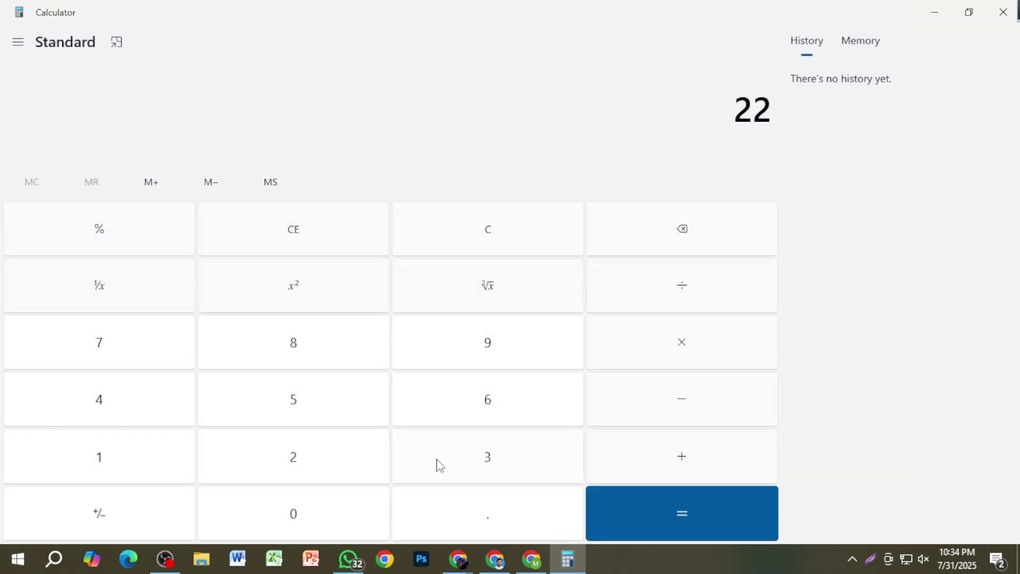
pyautogui.click(437, 465)
pyautogui.click(709, 349)
pyautogui.click(319, 467)
pyautogui.click(670, 518)
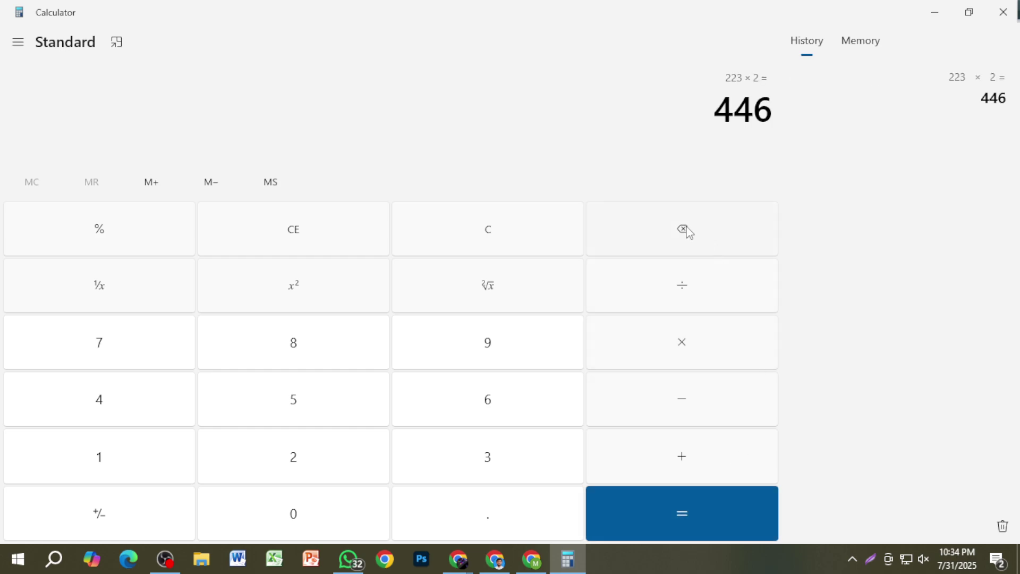
pyautogui.click(454, 242)
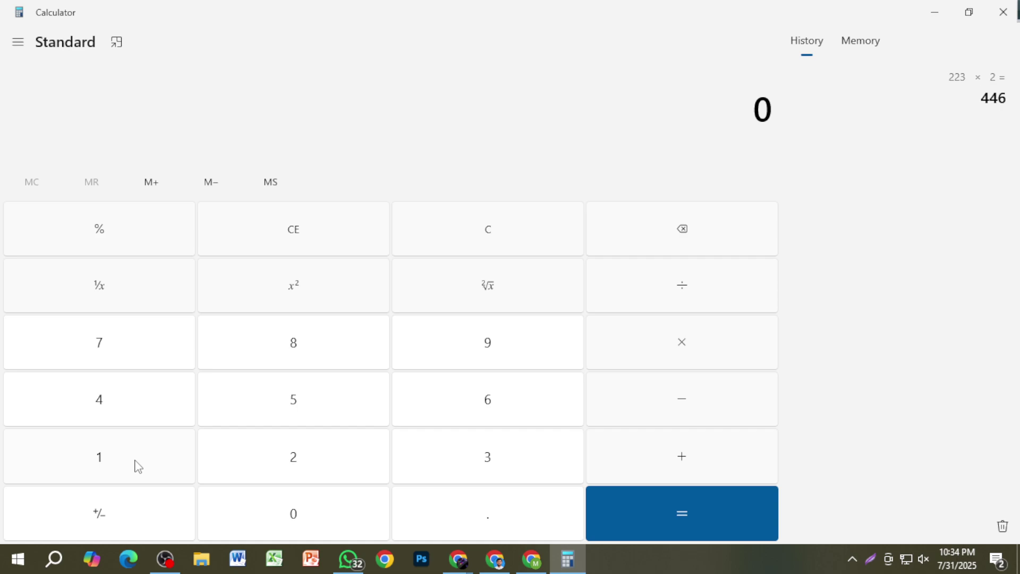
# Step: Compute 123 × 2 in Calculator and clear the result
pyautogui.click(138, 467)
pyautogui.click(250, 465)
pyautogui.click(549, 432)
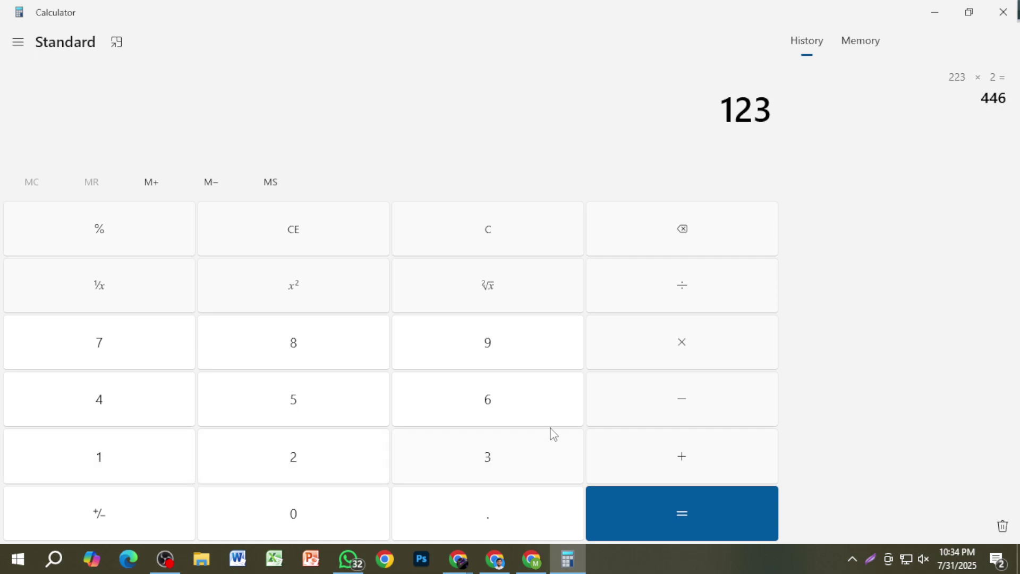
pyautogui.click(647, 360)
pyautogui.click(343, 467)
pyautogui.click(646, 525)
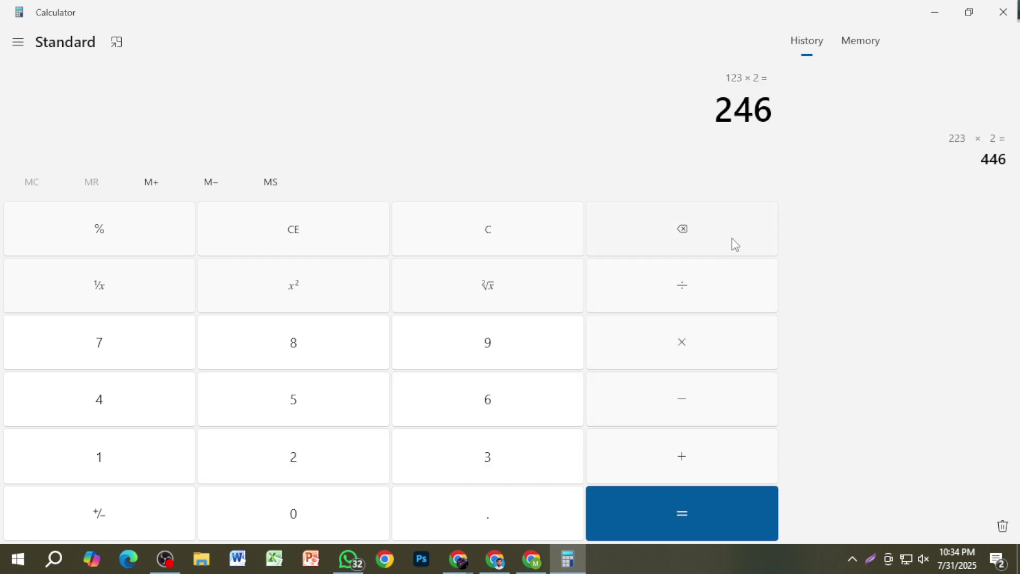
pyautogui.click(499, 240)
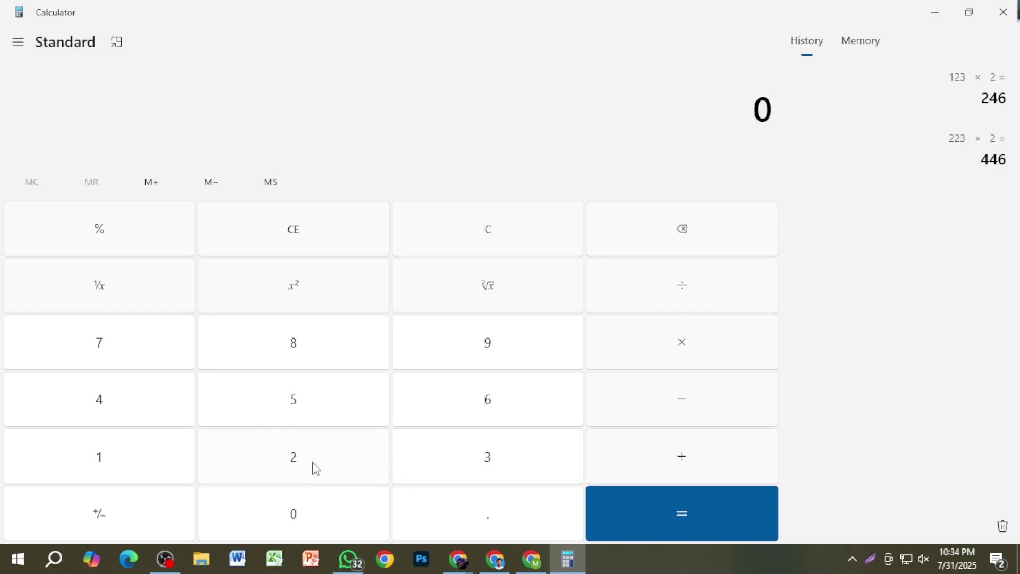
# Step: Work out 140 − 123, re-entering 140 once, then clear the result
pyautogui.click(116, 462)
pyautogui.click(111, 408)
pyautogui.click(266, 521)
pyautogui.click(488, 251)
pyautogui.click(133, 457)
pyautogui.click(127, 420)
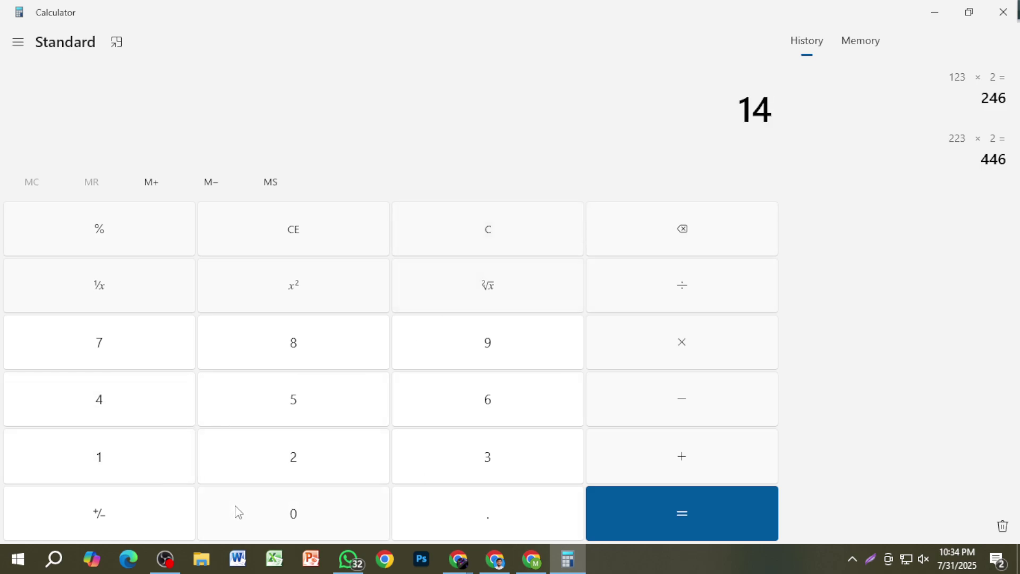
pyautogui.click(237, 511)
pyautogui.click(743, 413)
pyautogui.click(163, 449)
pyautogui.click(236, 465)
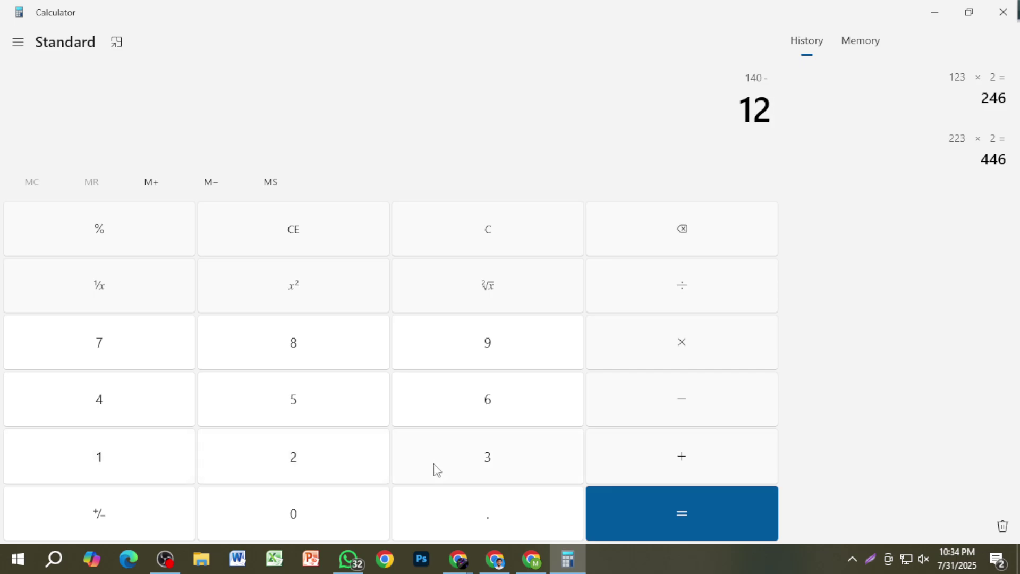
pyautogui.click(435, 469)
pyautogui.click(669, 505)
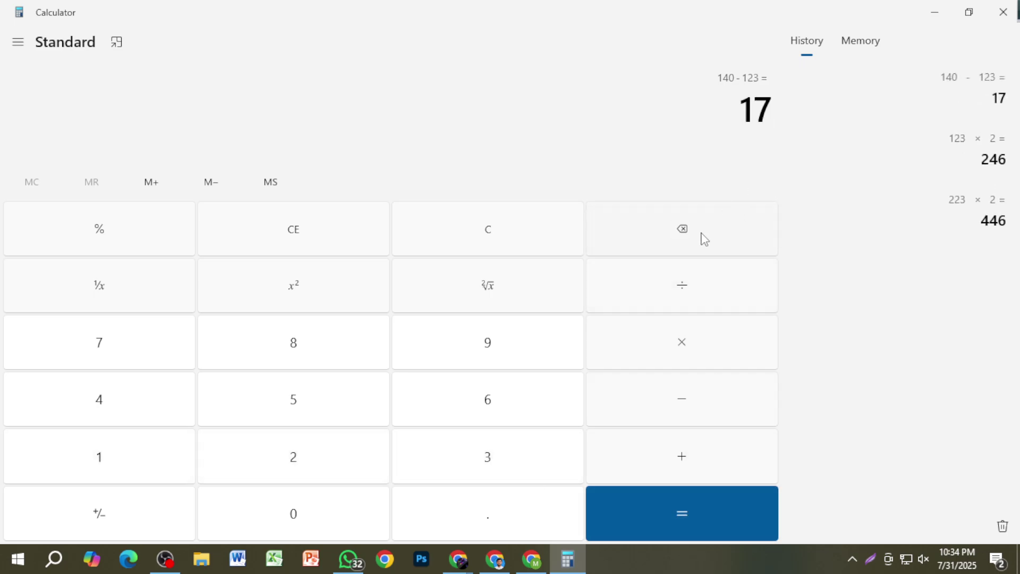
pyautogui.click(525, 245)
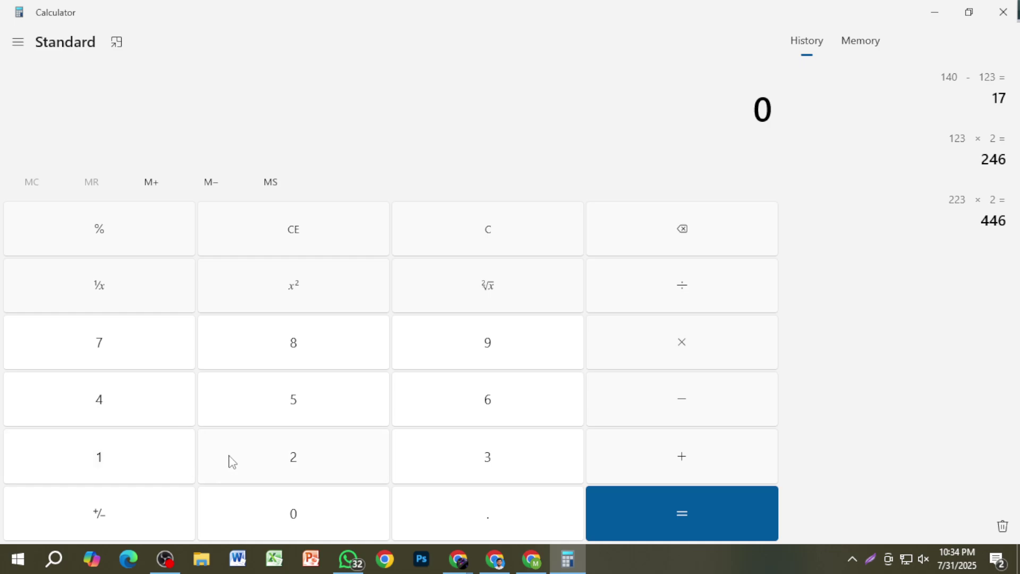
# Step: Calculate 140 × 2 = 280 and close Calculator to return to the ad draft
pyautogui.click(105, 460)
pyautogui.click(111, 398)
pyautogui.click(331, 523)
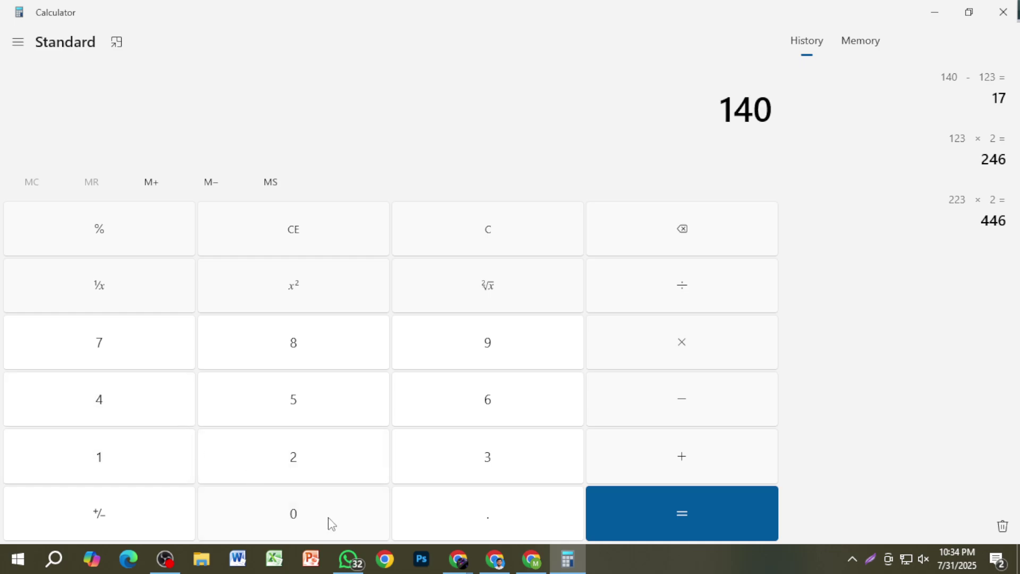
pyautogui.click(637, 348)
pyautogui.click(302, 465)
pyautogui.click(613, 529)
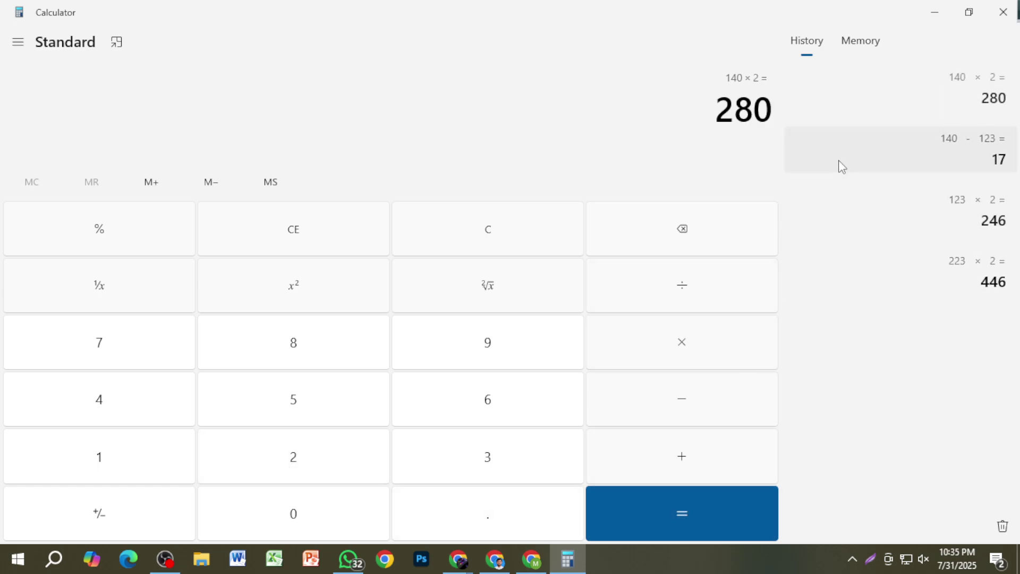
pyautogui.click(1002, 12)
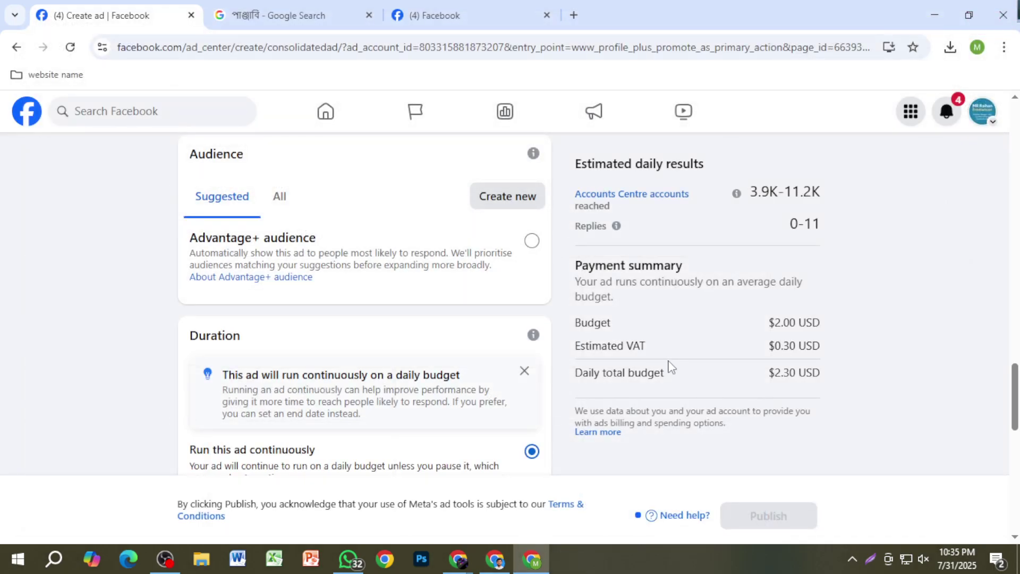
pyautogui.scroll(8, 392, 346)
pyautogui.scroll(-11, 387, 358)
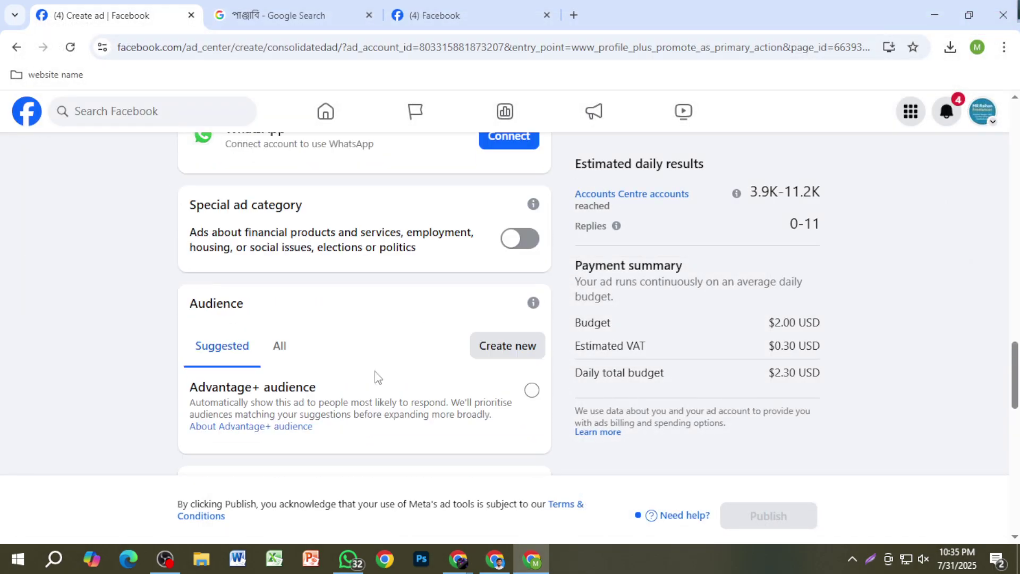
pyautogui.scroll(-7, 372, 404)
pyautogui.scroll(3, 352, 364)
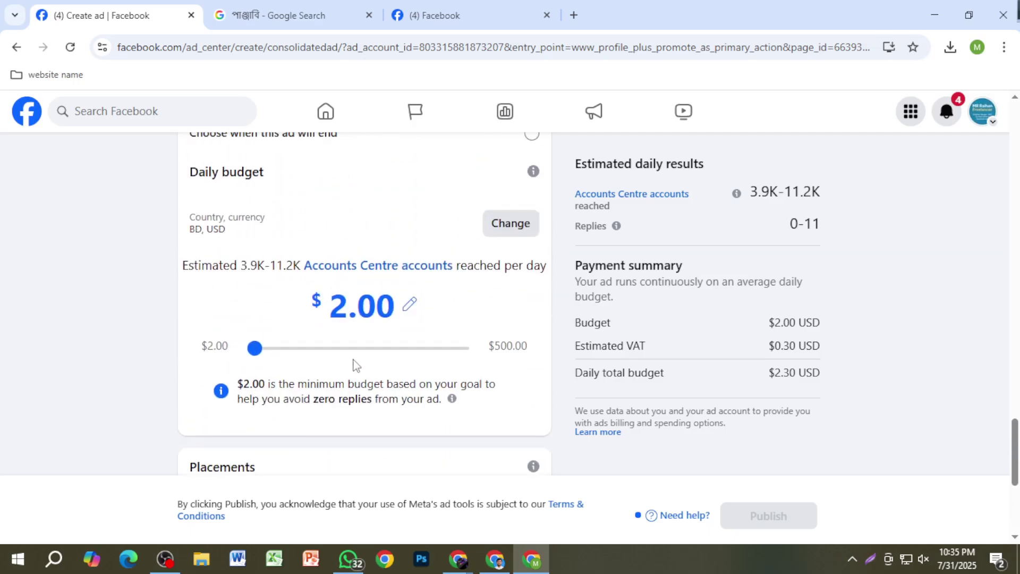
pyautogui.scroll(3, 765, 372)
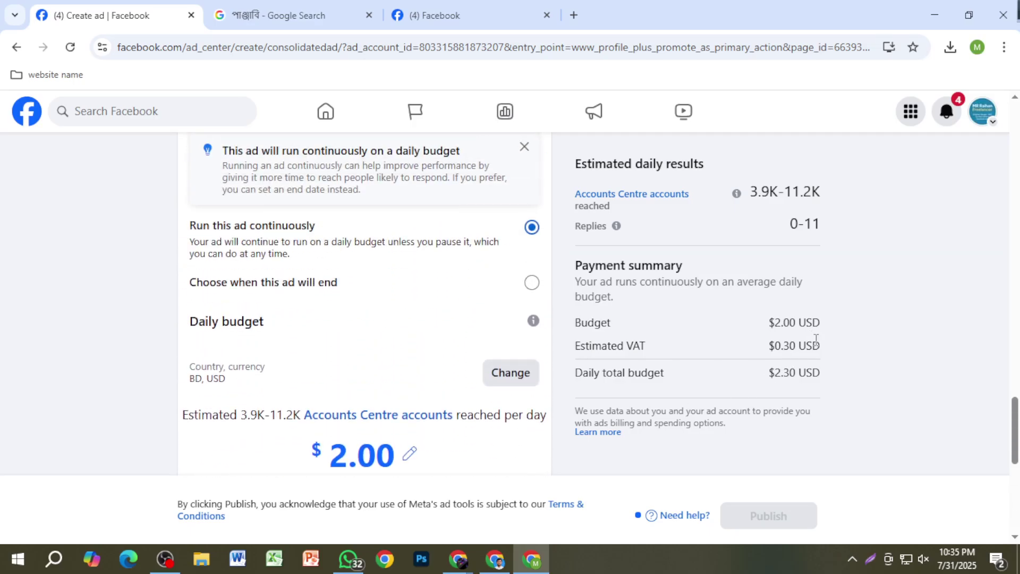
pyautogui.scroll(4, 816, 338)
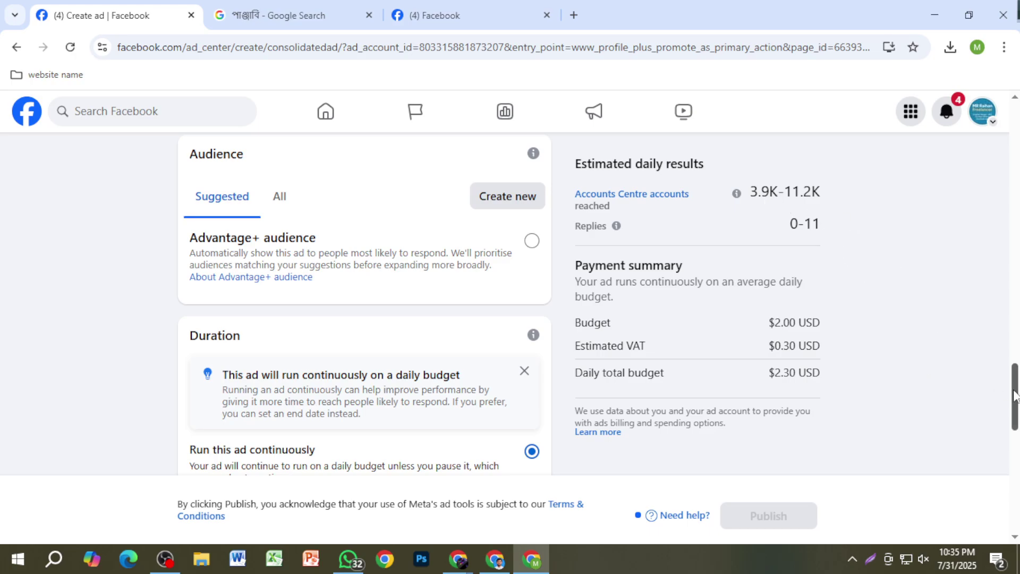
pyautogui.moveTo(1015, 393); pyautogui.dragTo(1007, 198)
pyautogui.scroll(3, 903, 226)
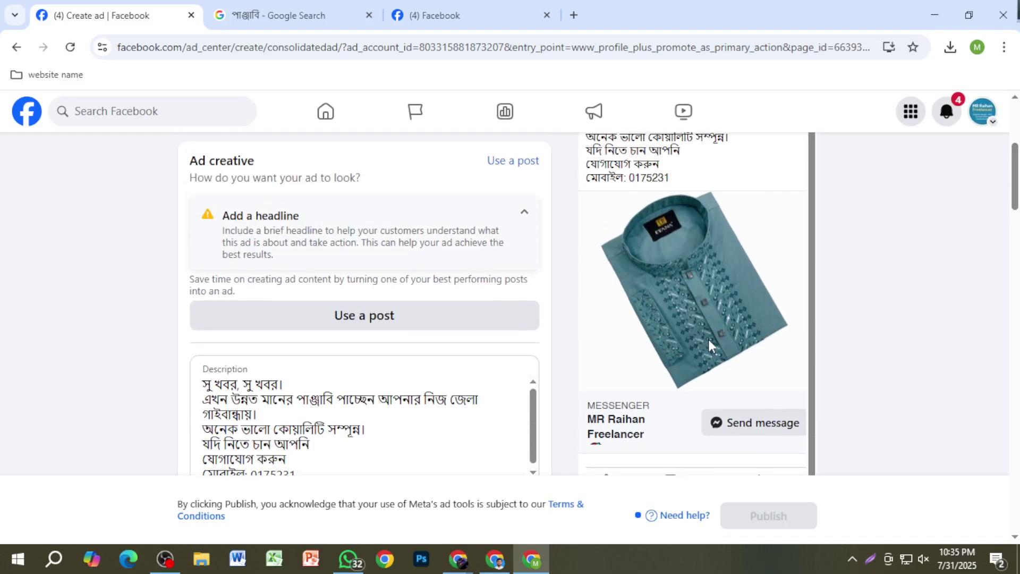
pyautogui.moveTo(458, 559)
pyautogui.click(384, 509)
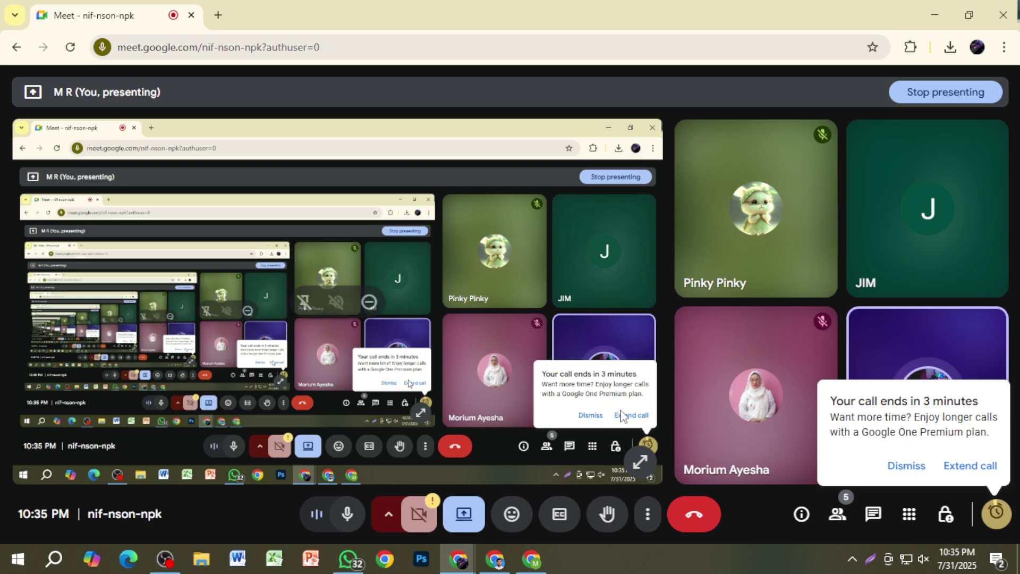
pyautogui.click(534, 564)
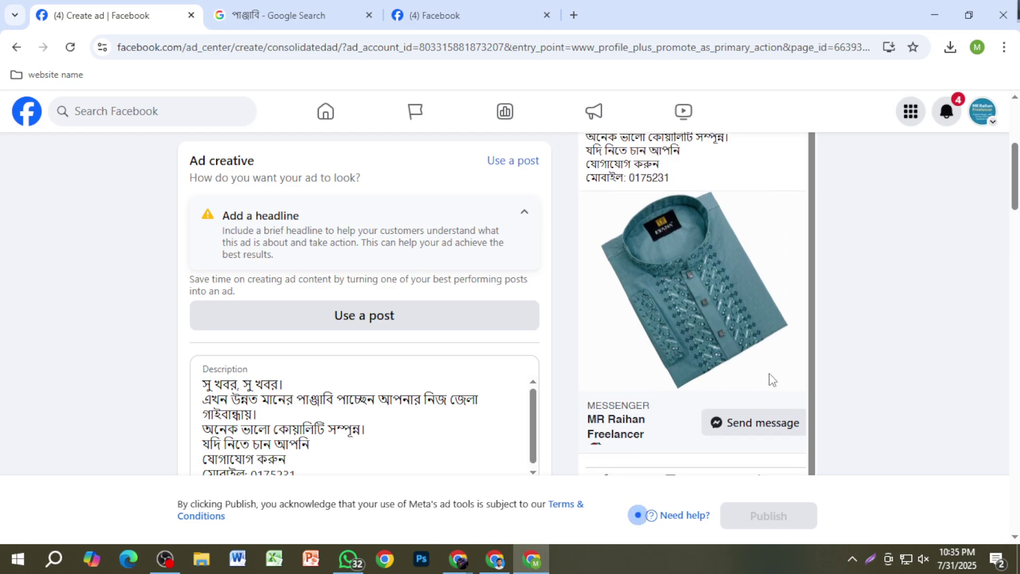
pyautogui.scroll(-5, 850, 385)
pyautogui.scroll(-5, 907, 391)
pyautogui.scroll(1, 813, 276)
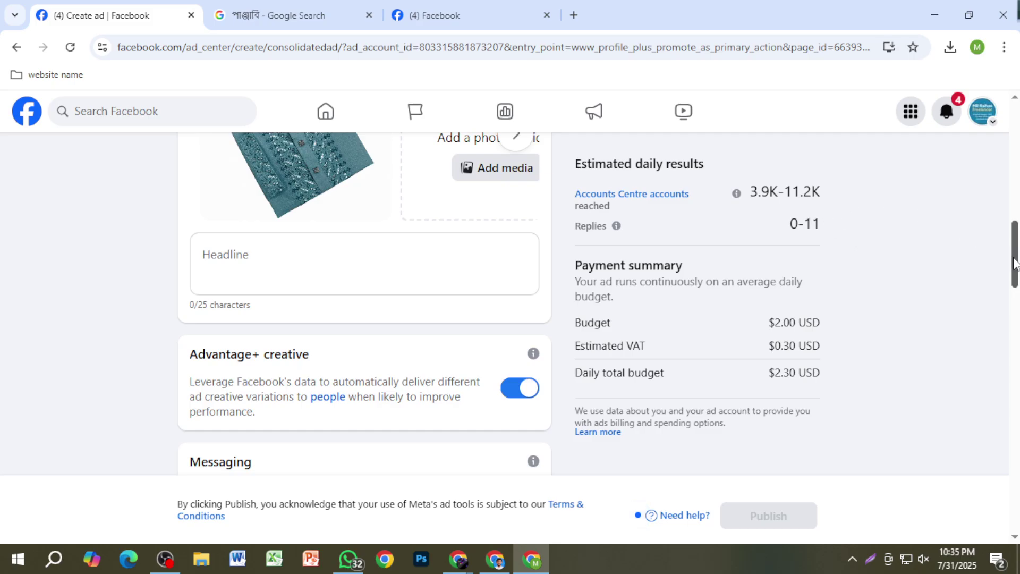
pyautogui.scroll(5, 1014, 228)
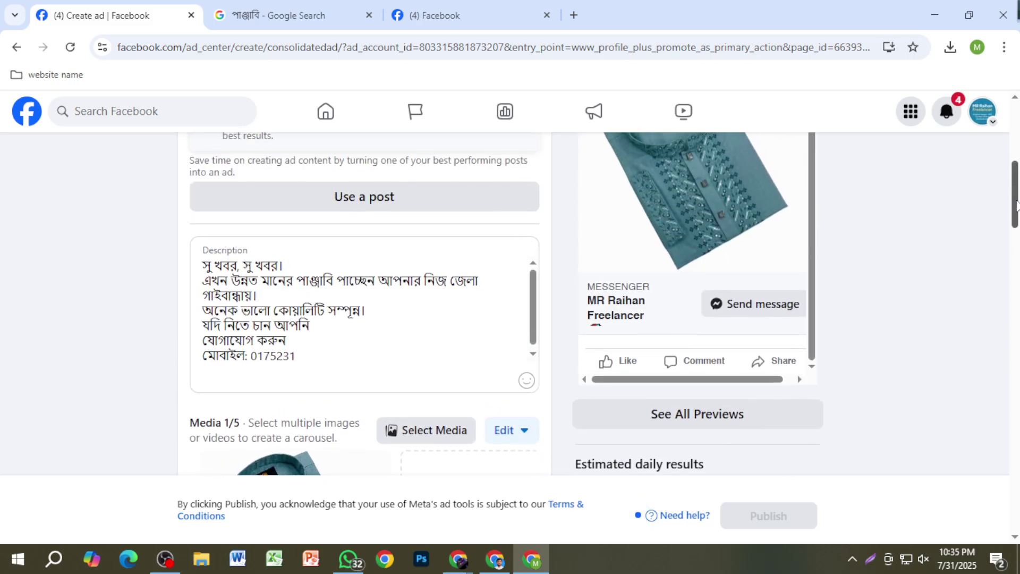
pyautogui.press('Print')
pyautogui.moveTo(840, 257); pyautogui.dragTo(992, 406)
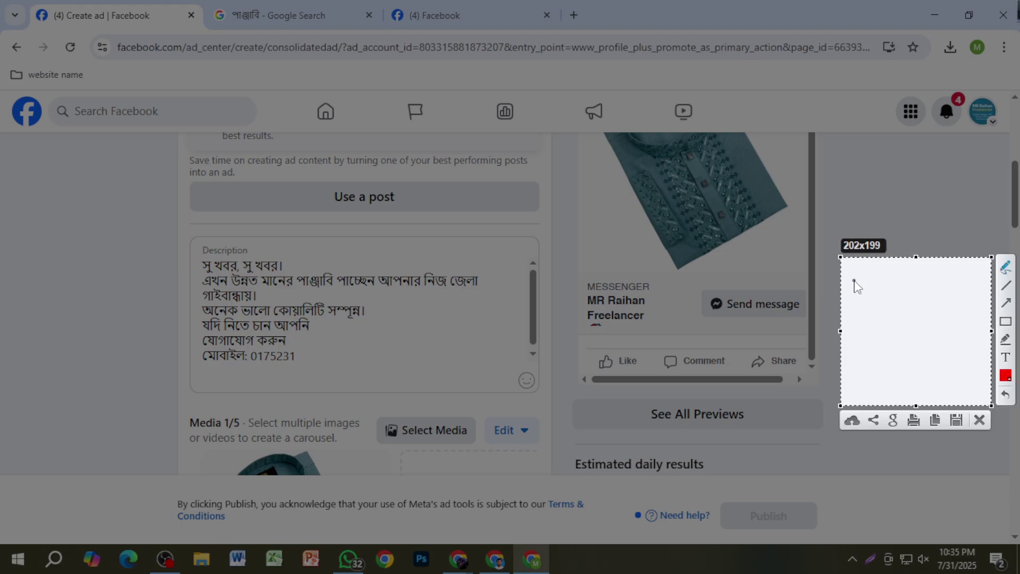
pyautogui.moveTo(854, 276); pyautogui.dragTo(866, 296)
pyautogui.moveTo(888, 275)
pyautogui.mouseDown()
pyautogui.moveTo(893, 291)
pyautogui.moveTo(921, 277)
pyautogui.mouseUp()
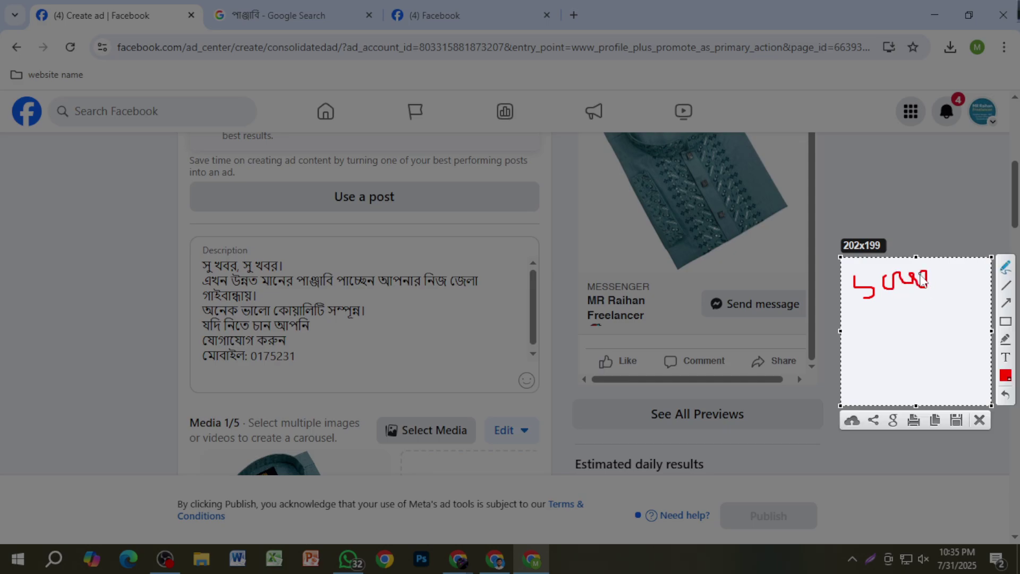
pyautogui.moveTo(850, 328); pyautogui.dragTo(958, 309)
pyautogui.moveTo(856, 348)
pyautogui.mouseDown()
pyautogui.moveTo(857, 375)
pyautogui.moveTo(872, 372)
pyautogui.moveTo(876, 352)
pyautogui.mouseUp()
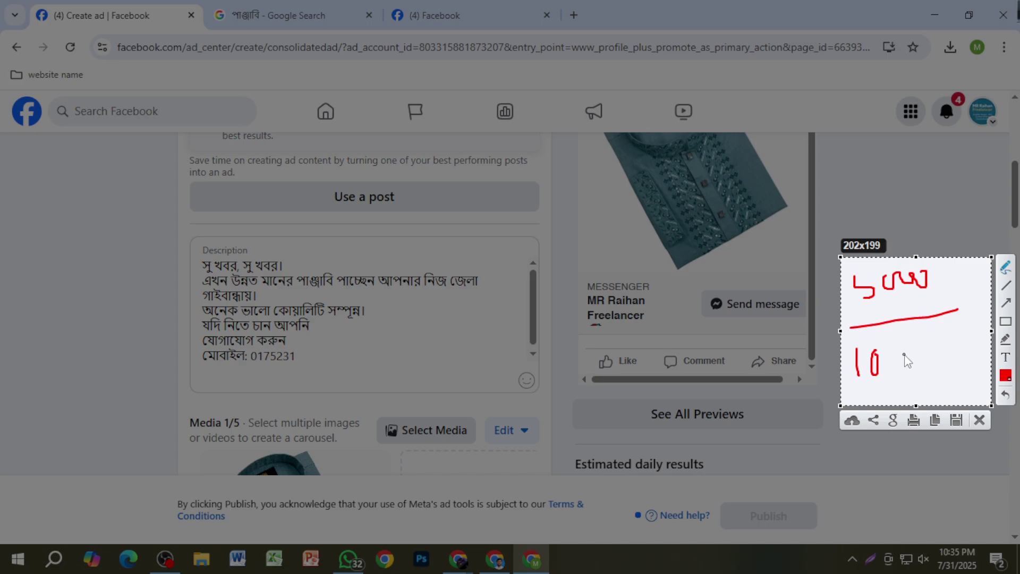
pyautogui.moveTo(909, 330); pyautogui.dragTo(885, 409)
pyautogui.click(979, 421)
pyautogui.scroll(3, 694, 329)
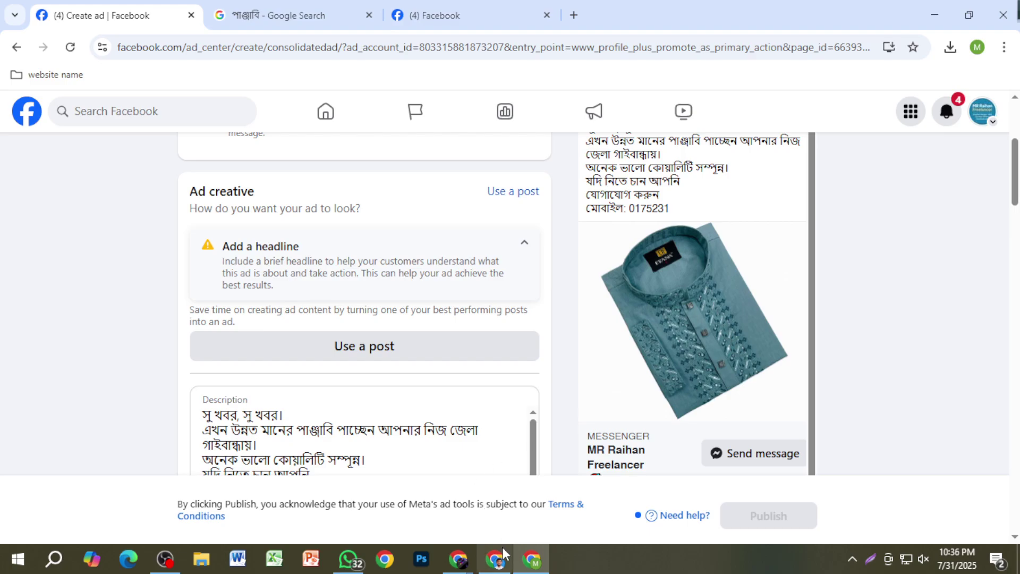
# Step: Switch to the Google Meet presenting window and launch Calculator
pyautogui.click(460, 564)
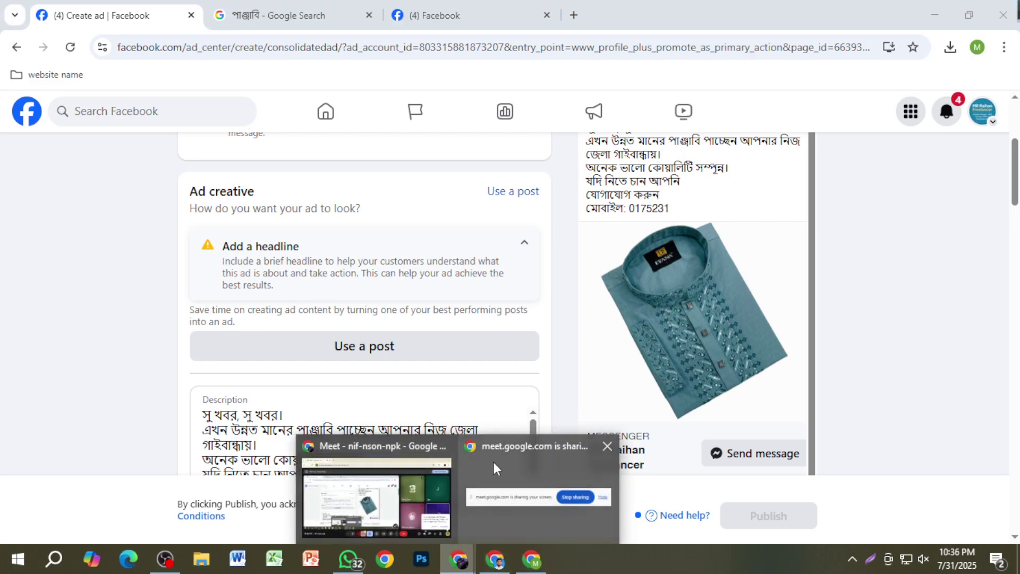
pyautogui.click(425, 470)
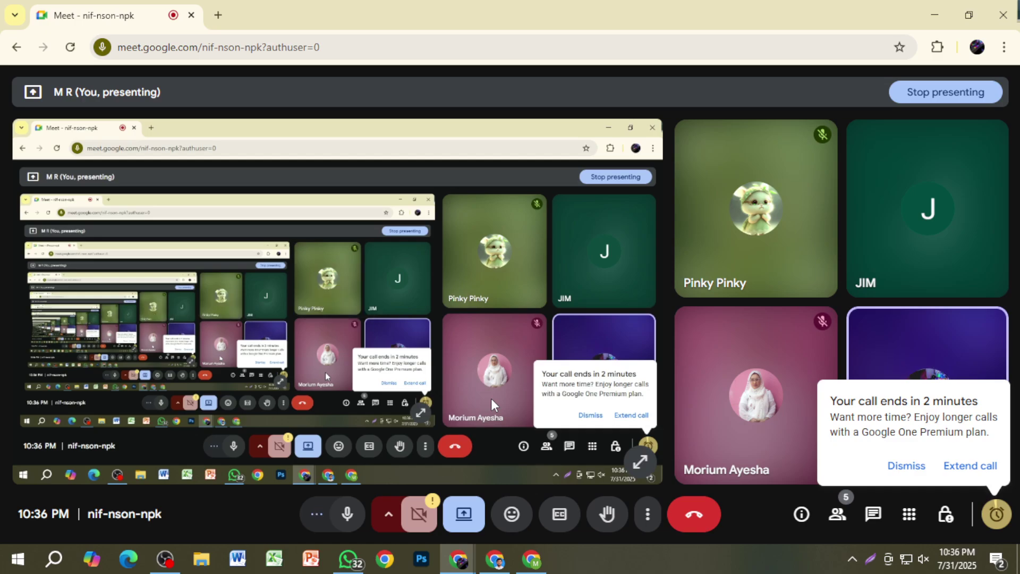
pyautogui.click(17, 557)
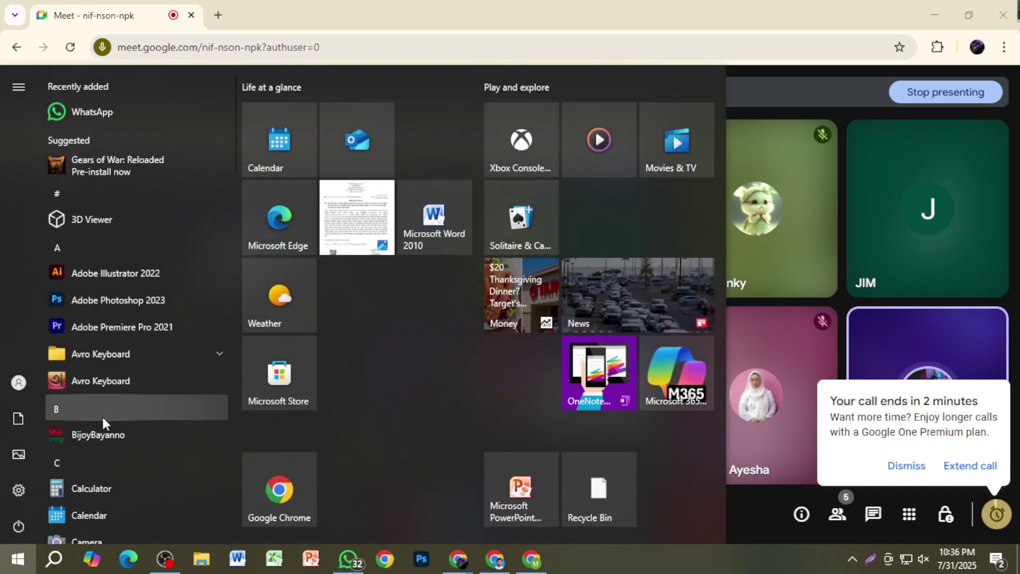
pyautogui.scroll(-2, 108, 418)
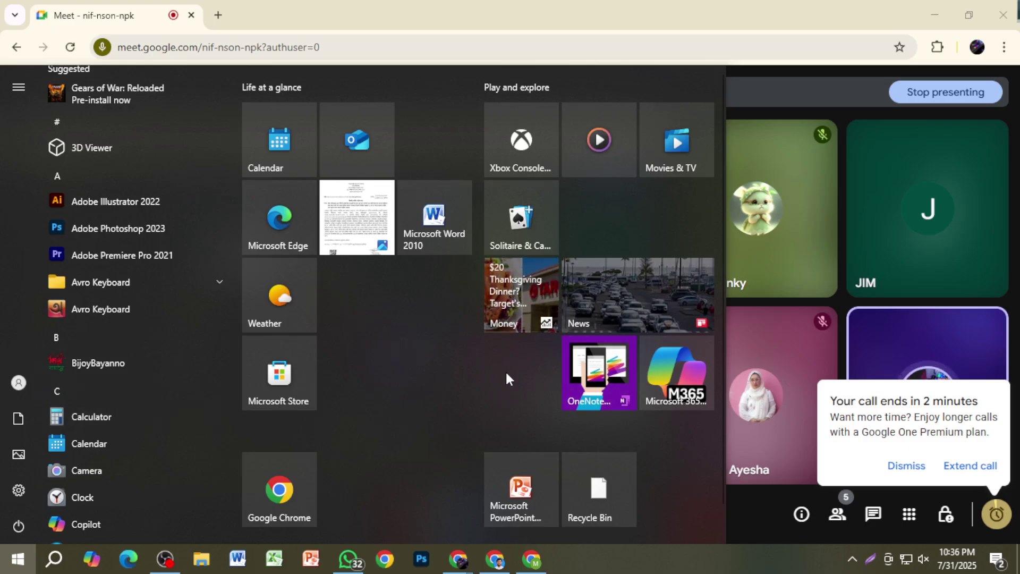
pyautogui.press('XF86Calculator')
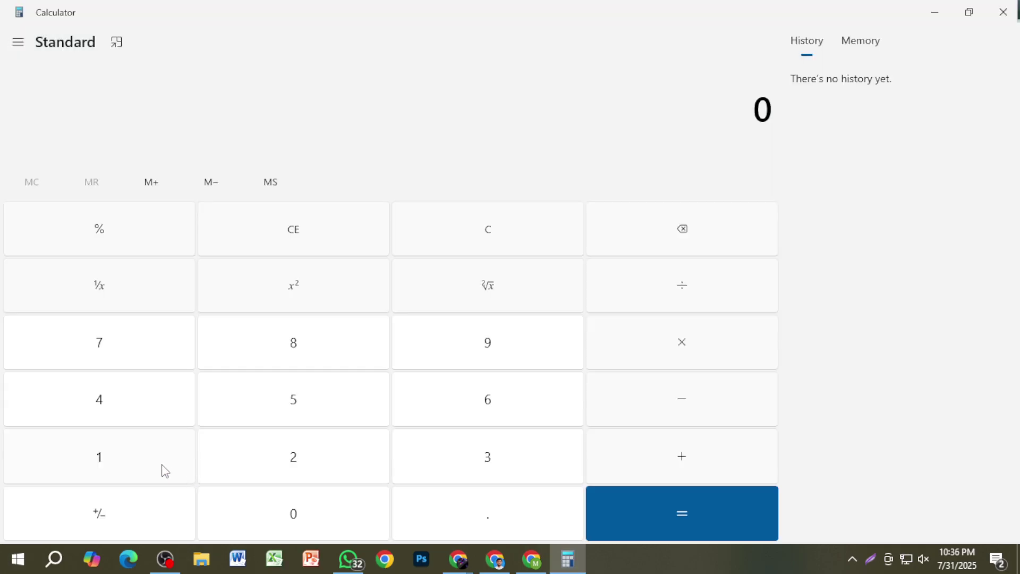
# Step: Calculate 1000 − 280 = 720, then close Calculator
pyautogui.click(161, 469)
pyautogui.click(343, 536)
pyautogui.click(344, 536)
pyautogui.click(344, 536)
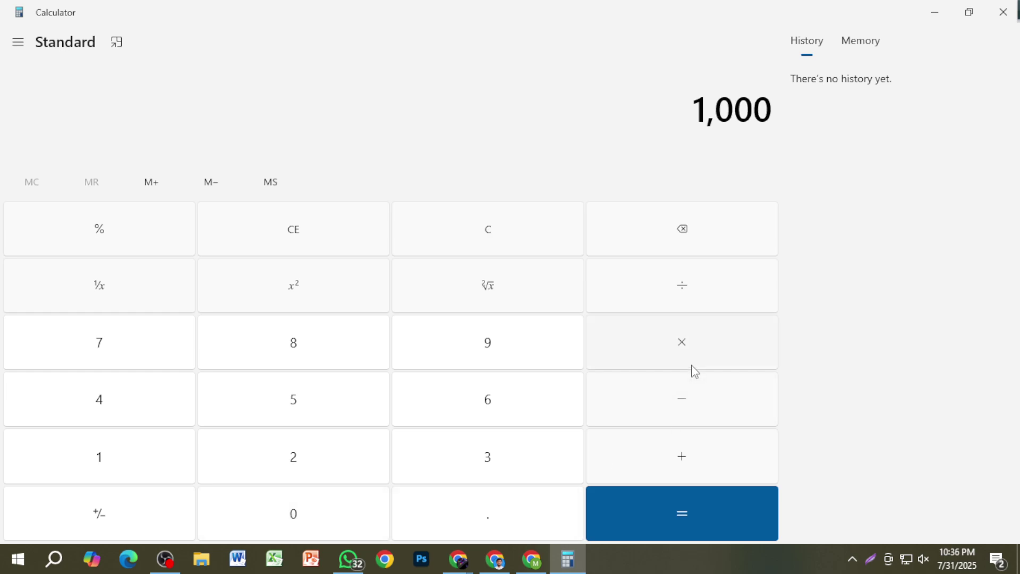
pyautogui.click(691, 415)
pyautogui.click(309, 454)
pyautogui.press('8')
pyautogui.click(302, 505)
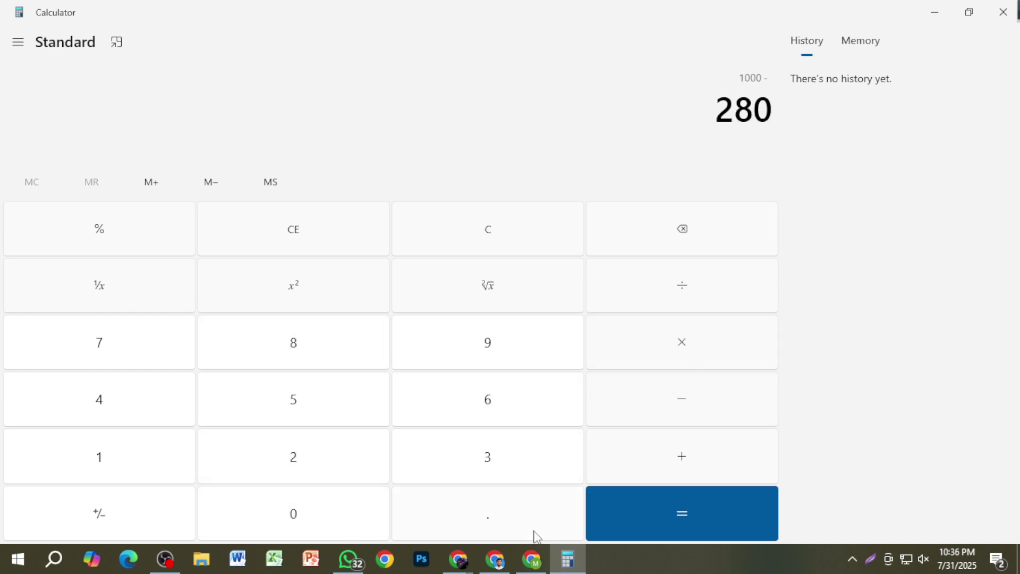
pyautogui.click(708, 528)
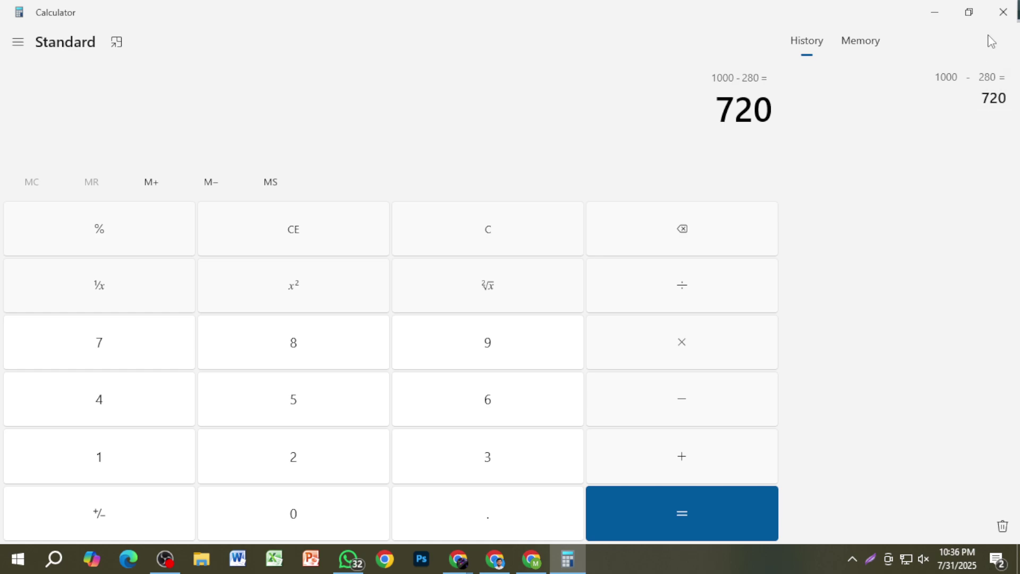
pyautogui.click(1002, 12)
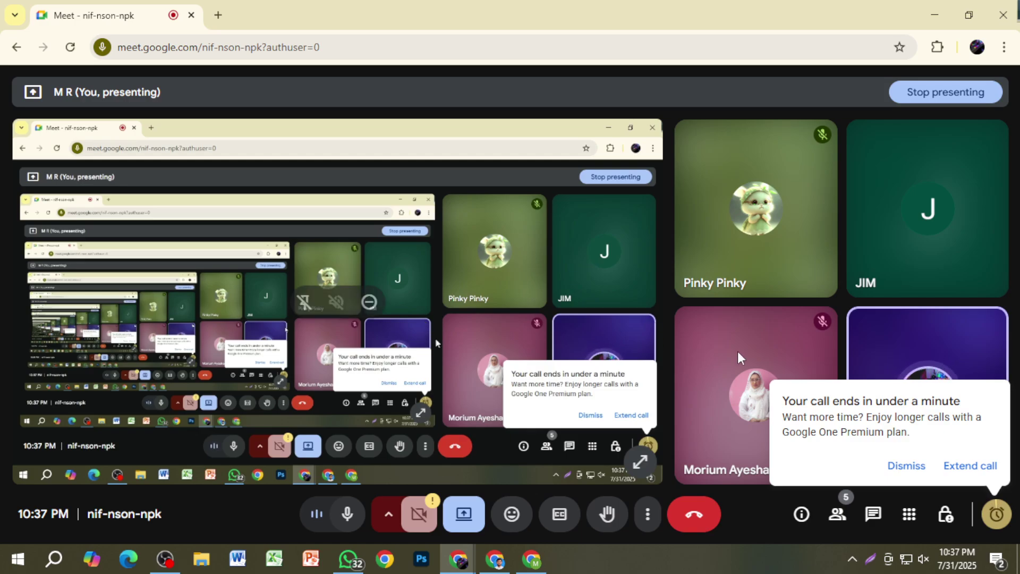
# Step: Dismiss the 'Your call ends' popup and switch to the OBS Studio recorder
pyautogui.click(903, 466)
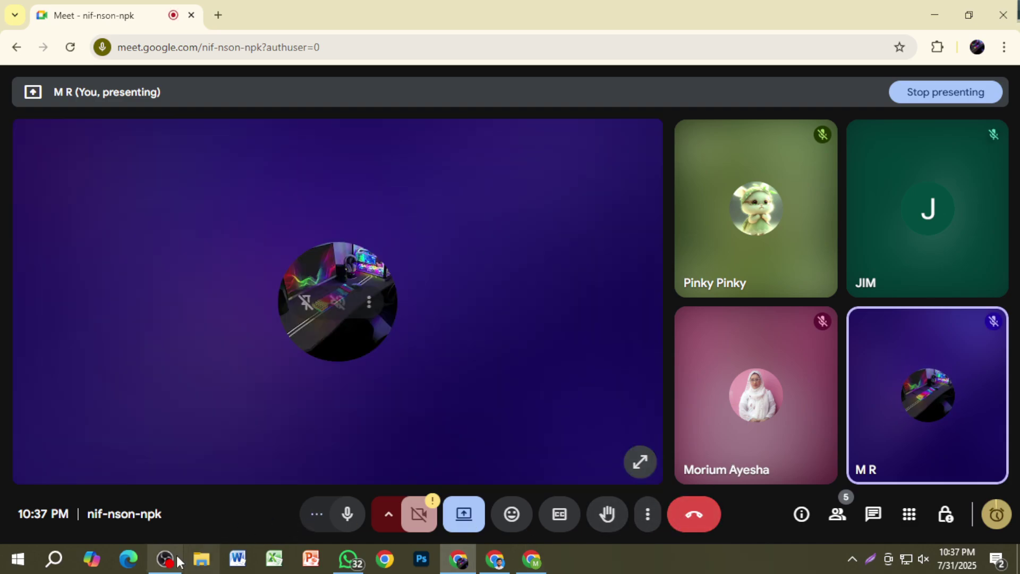
pyautogui.click(177, 559)
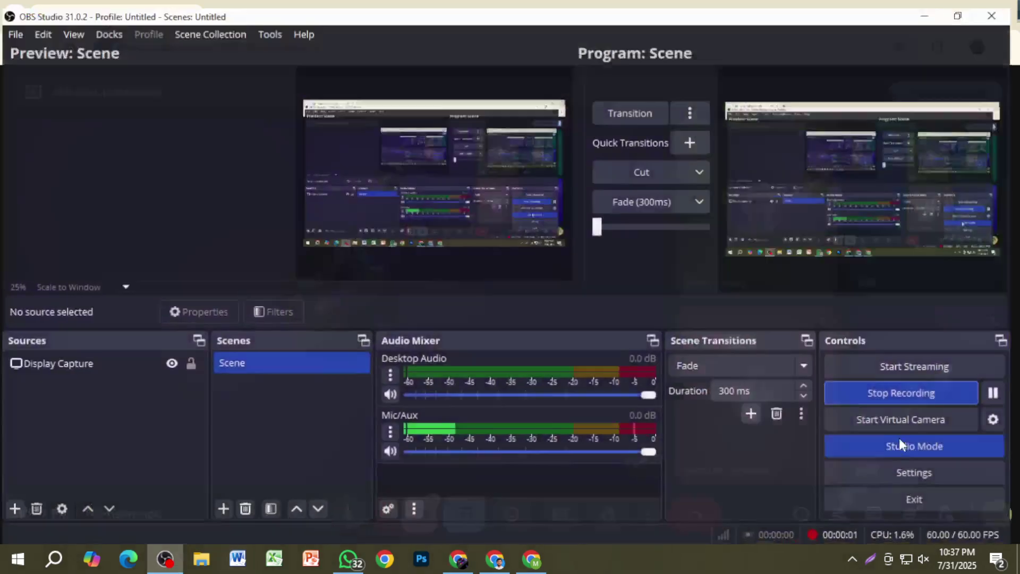